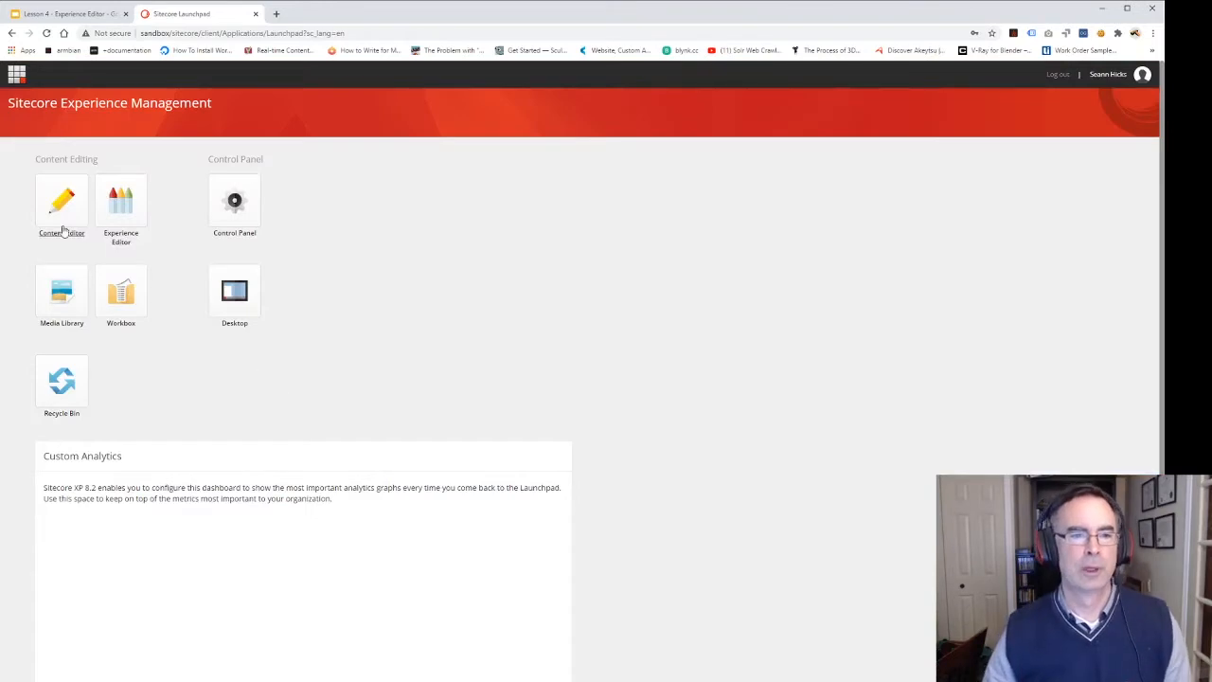
Step: Open the Content Editor and look through the items under Home and Site Data
click(61, 231)
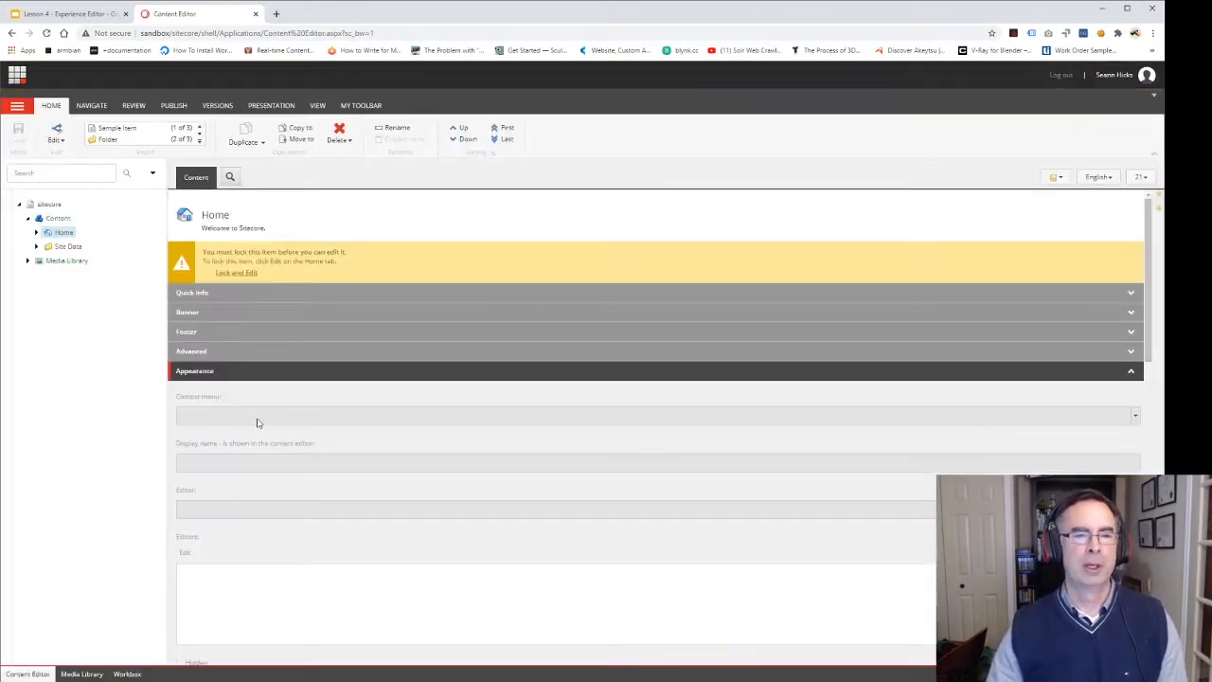
click(36, 232)
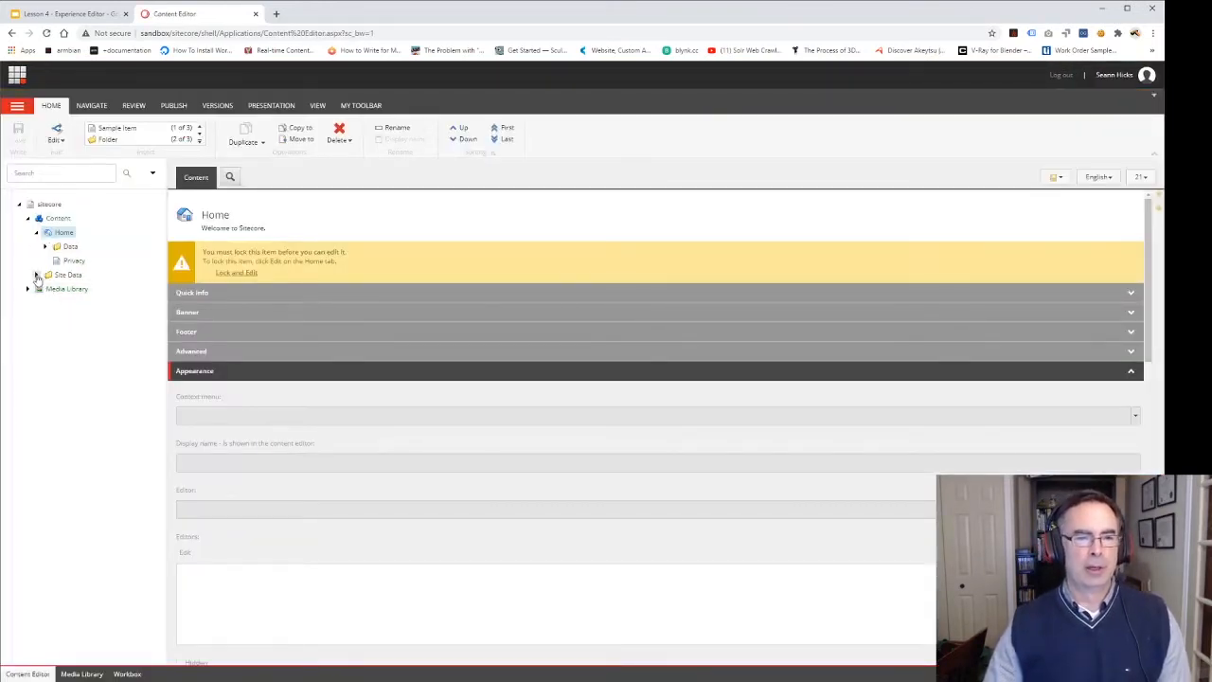
click(36, 275)
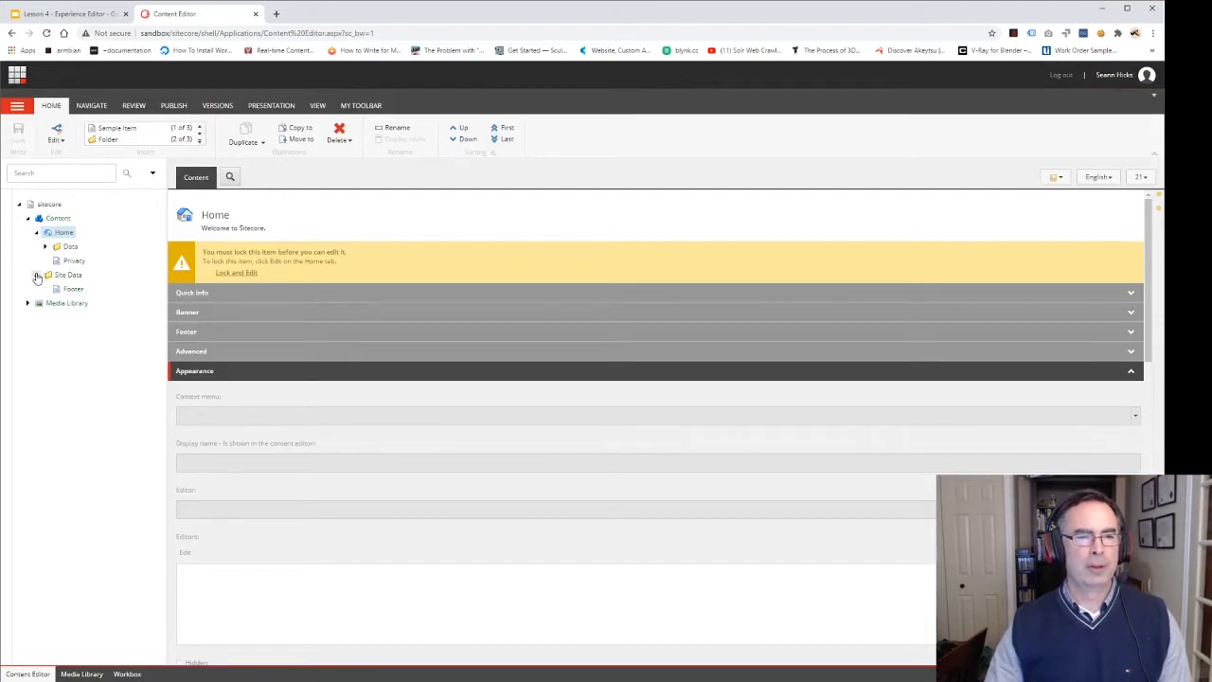
click(36, 275)
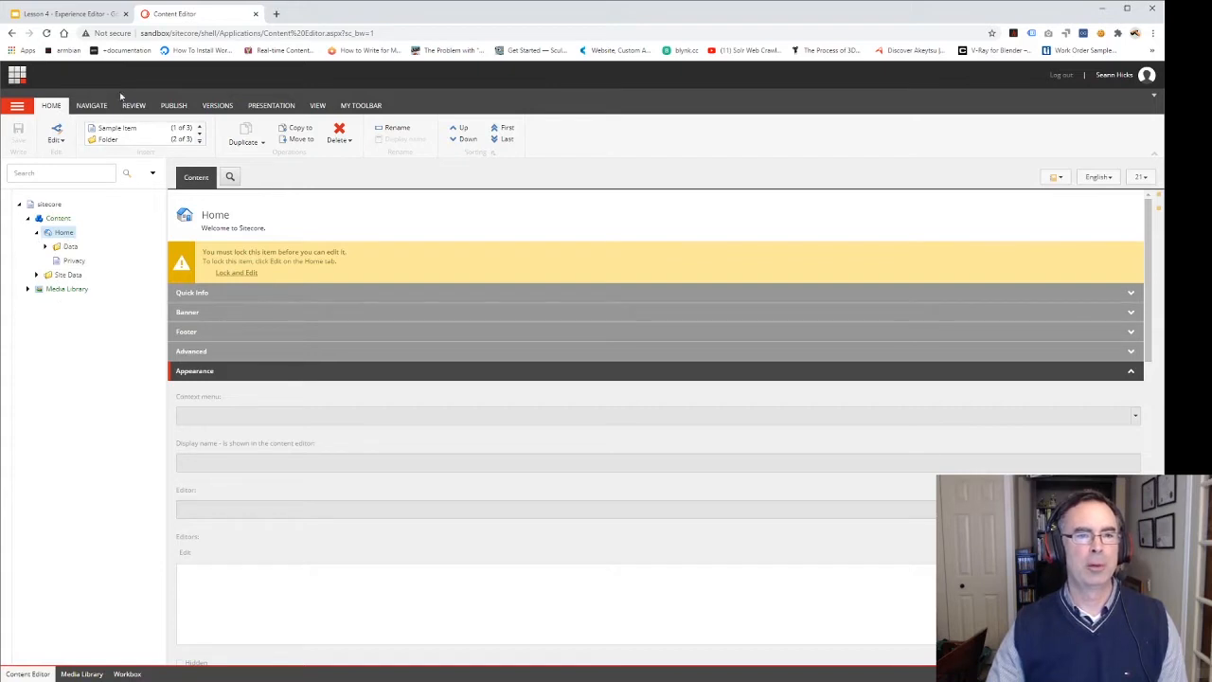
Step: Open the Home item in the Experience Editor and look over the page
click(167, 106)
click(171, 127)
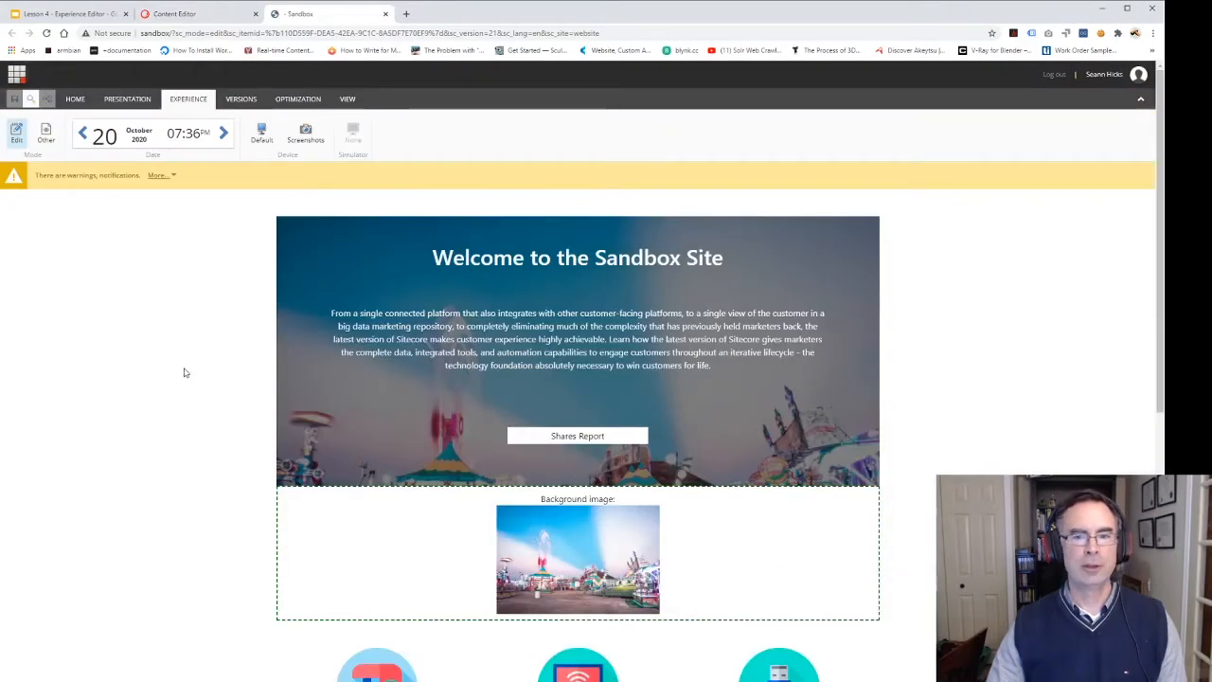
scroll(190, 386, down, 5)
scroll(189, 408, up, 5)
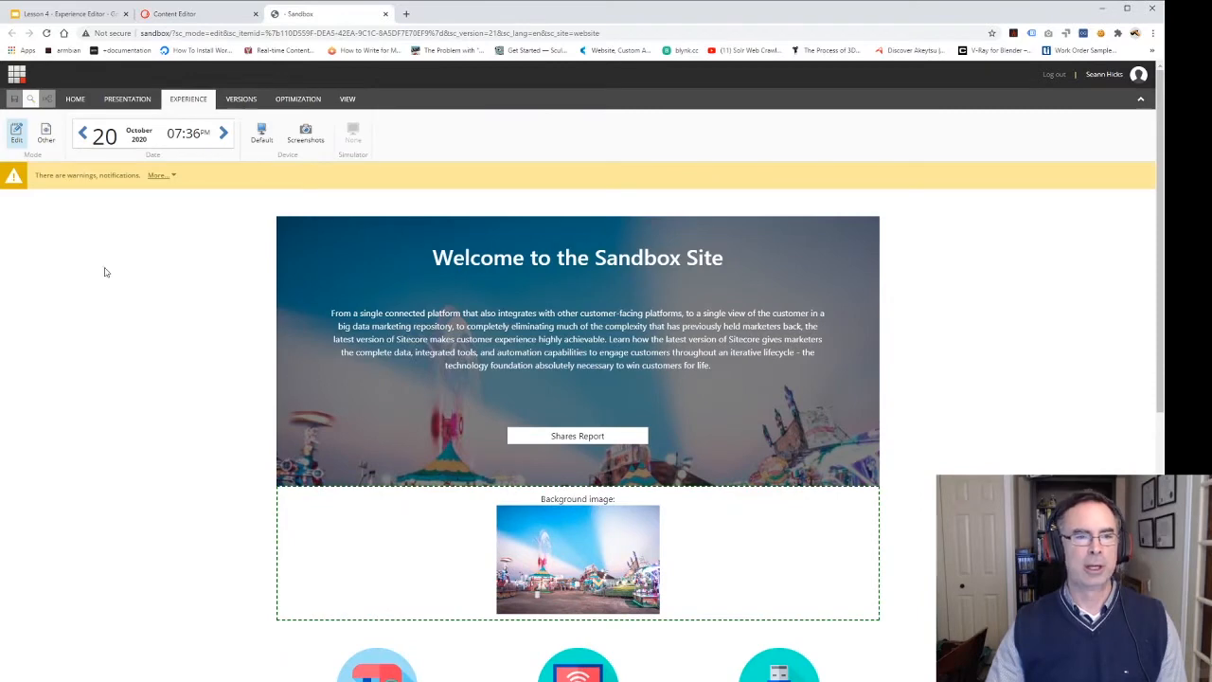
Step: Expand the page's warnings and lock the Home item for editing in edit mode
click(16, 133)
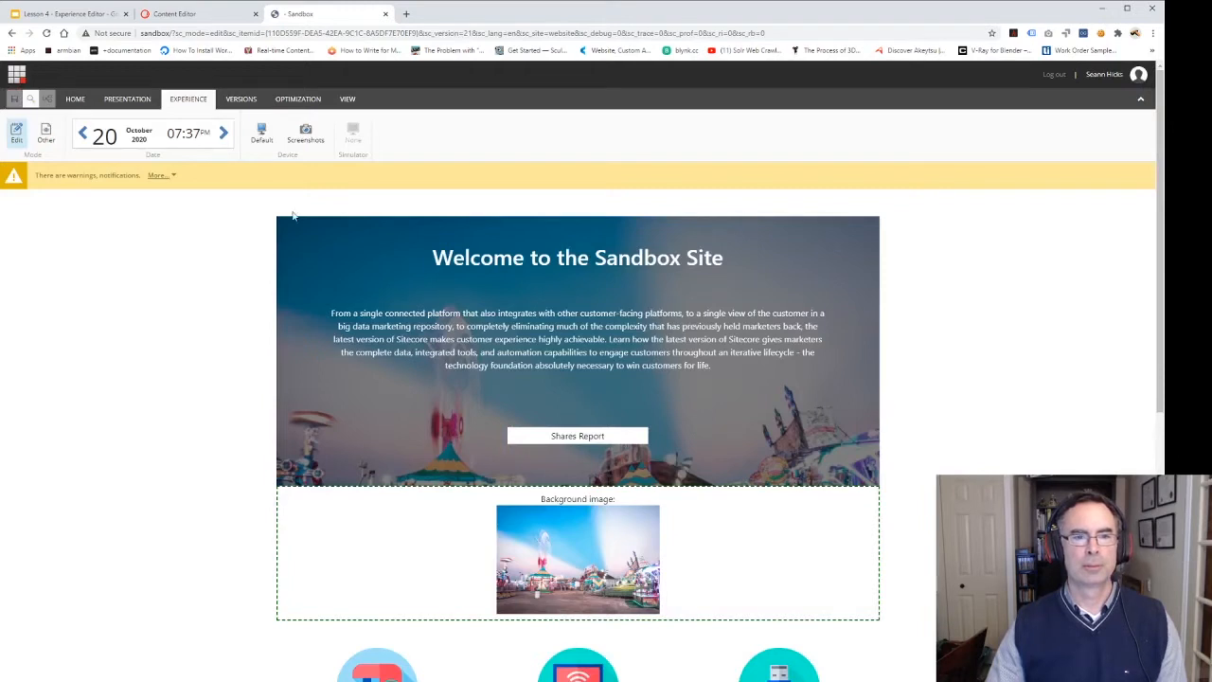
click(174, 176)
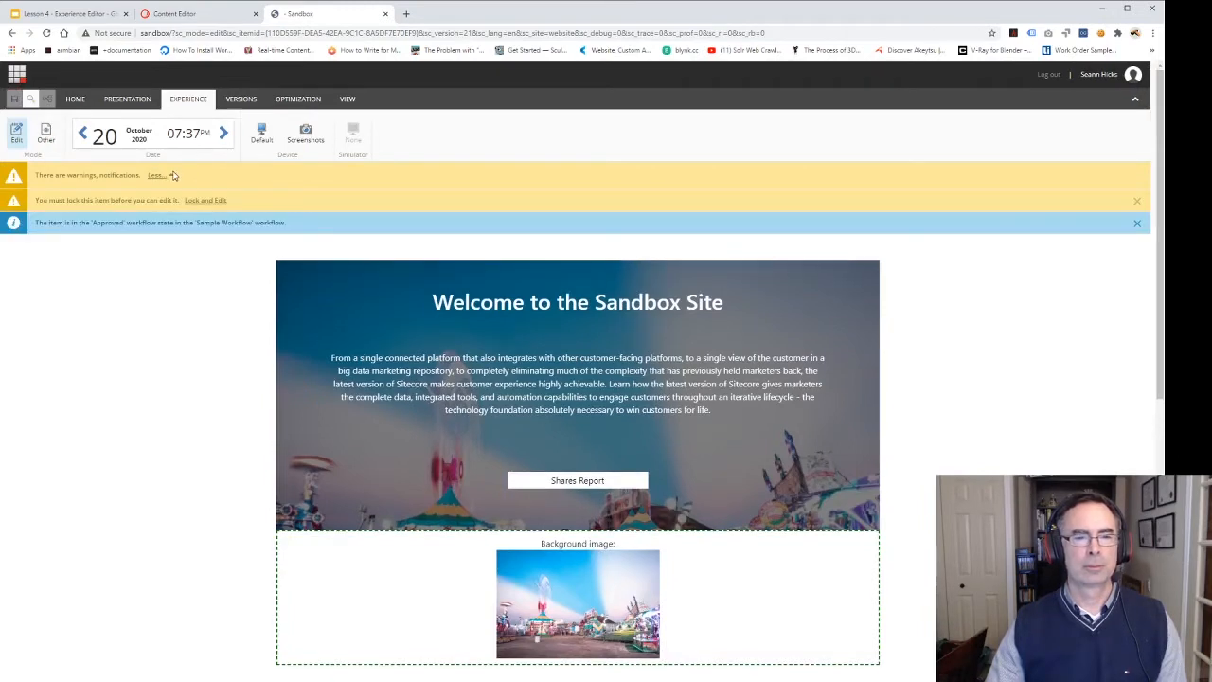
click(210, 203)
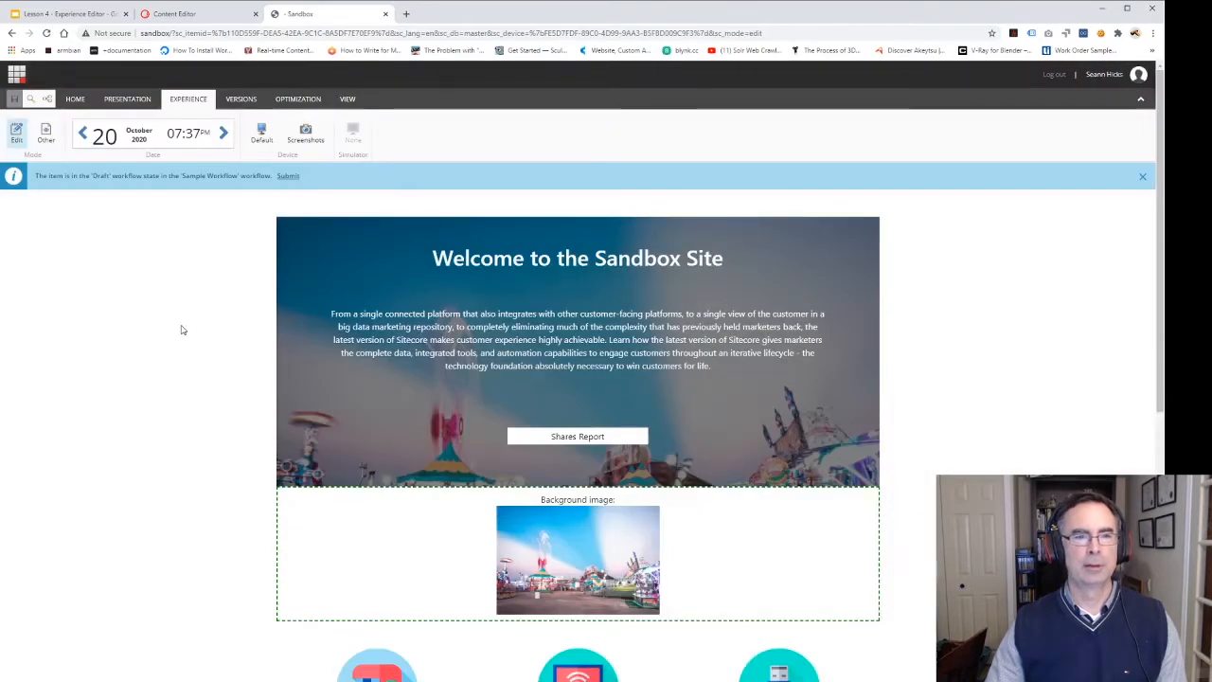
click(19, 135)
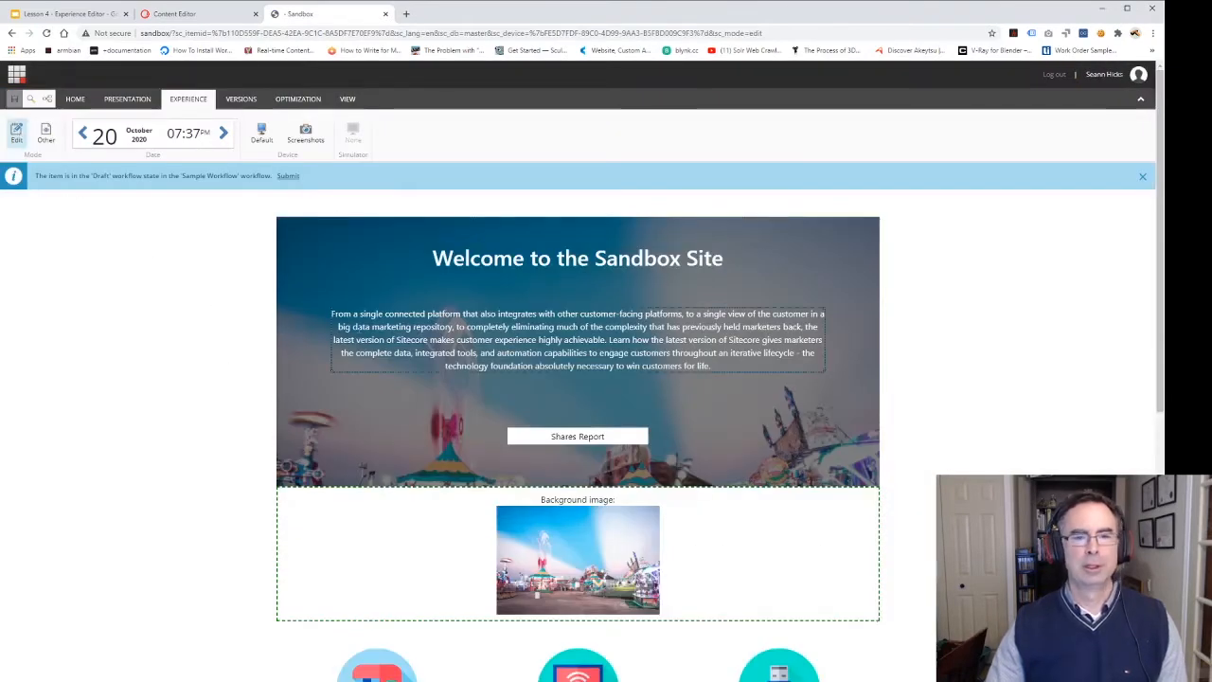
Step: Select the Banner component, view its additional options, and select its parent content placeholder to show where components can be added
click(287, 256)
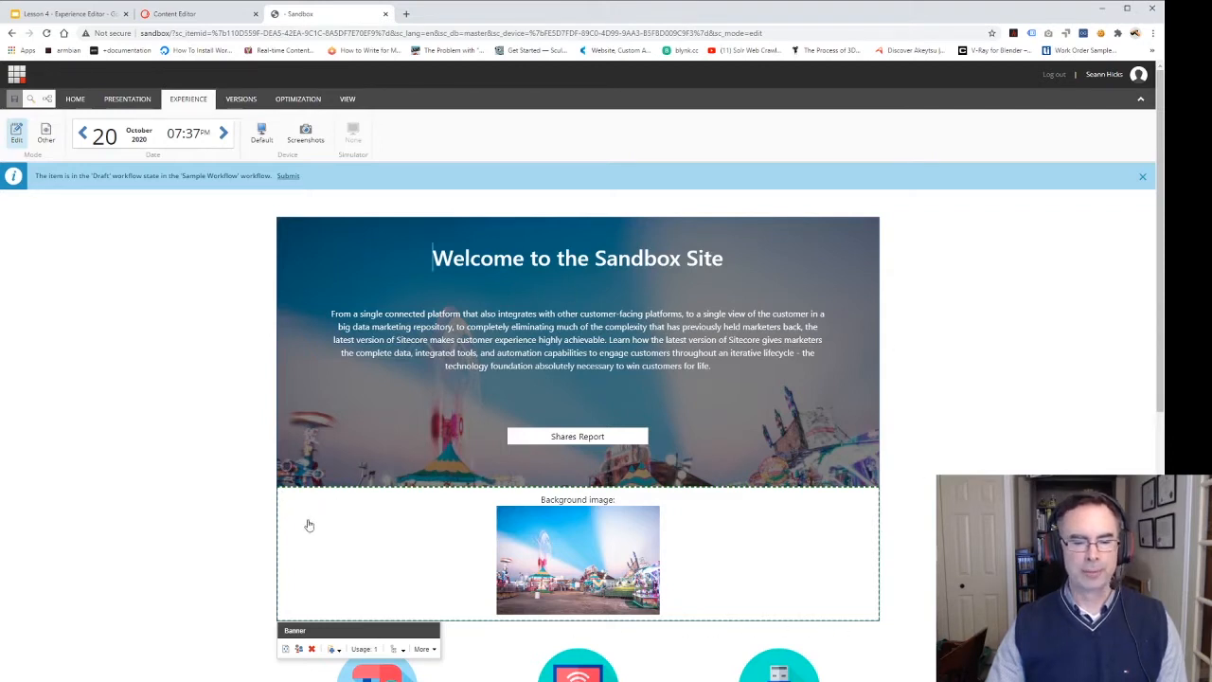
scroll(306, 525, down, 2)
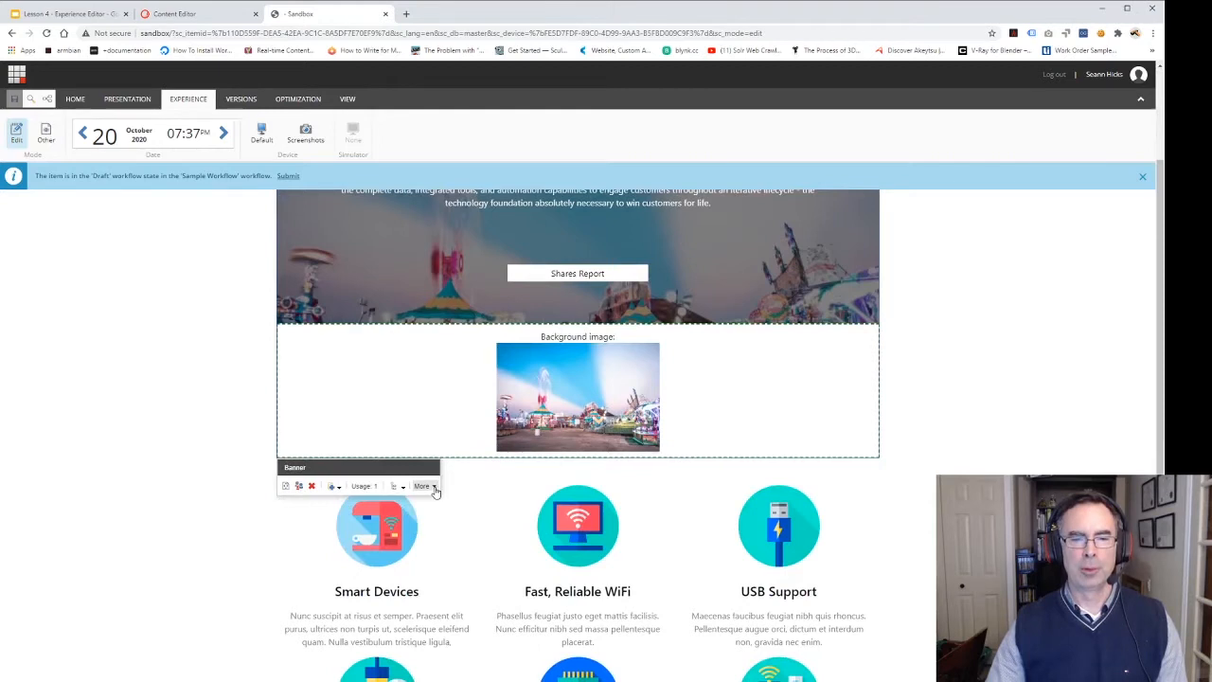
click(423, 486)
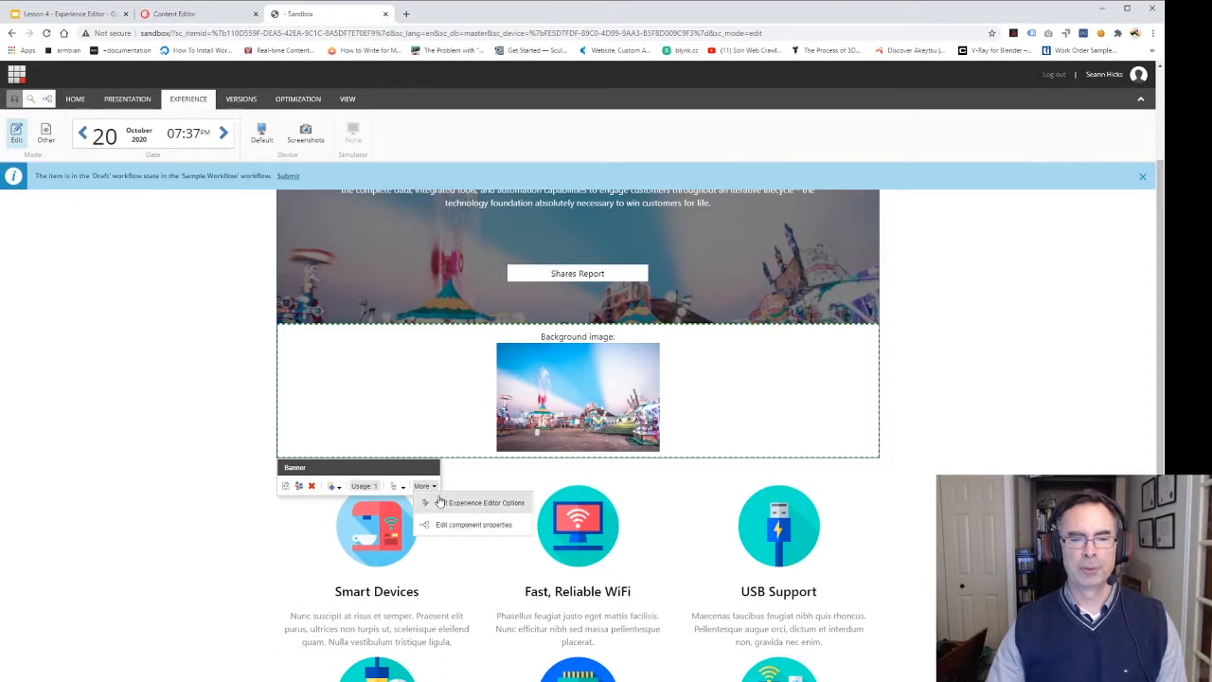
click(402, 488)
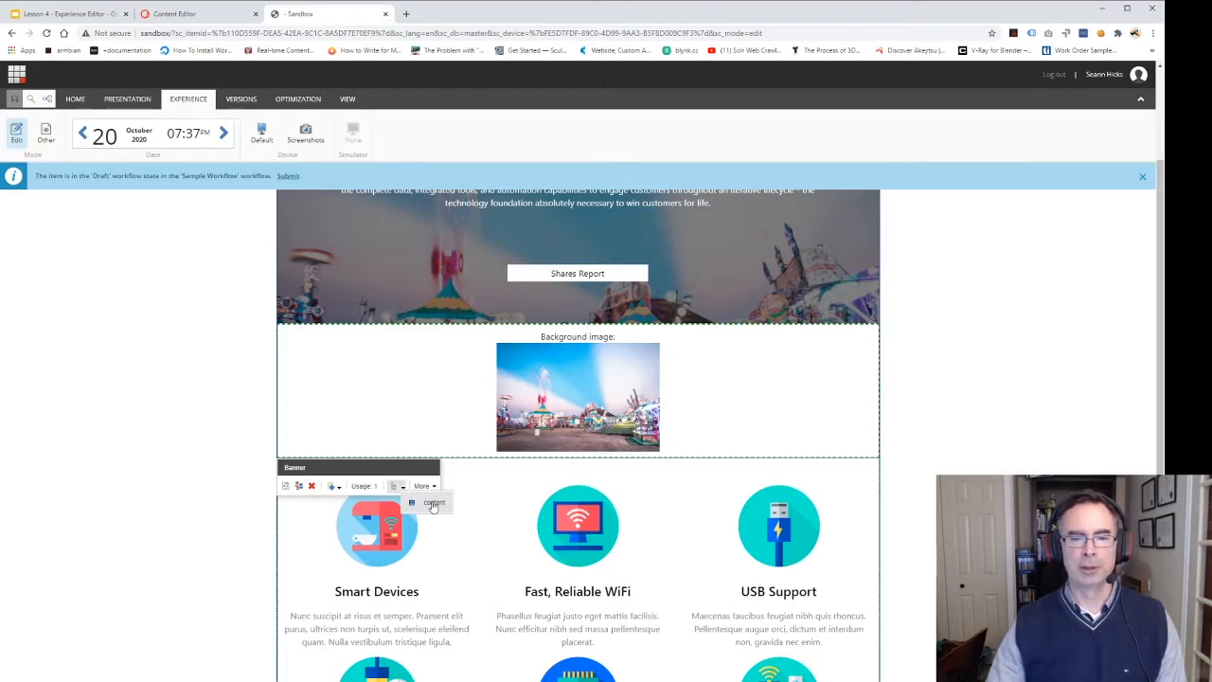
click(433, 505)
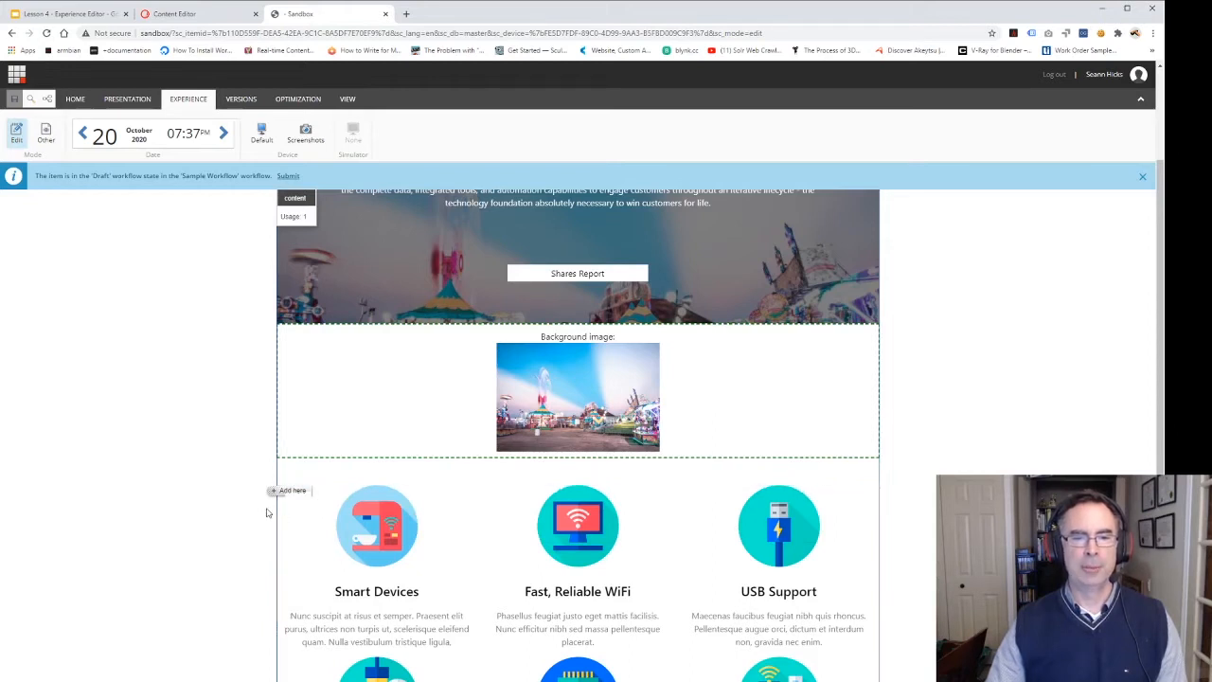
scroll(238, 498, up, 2)
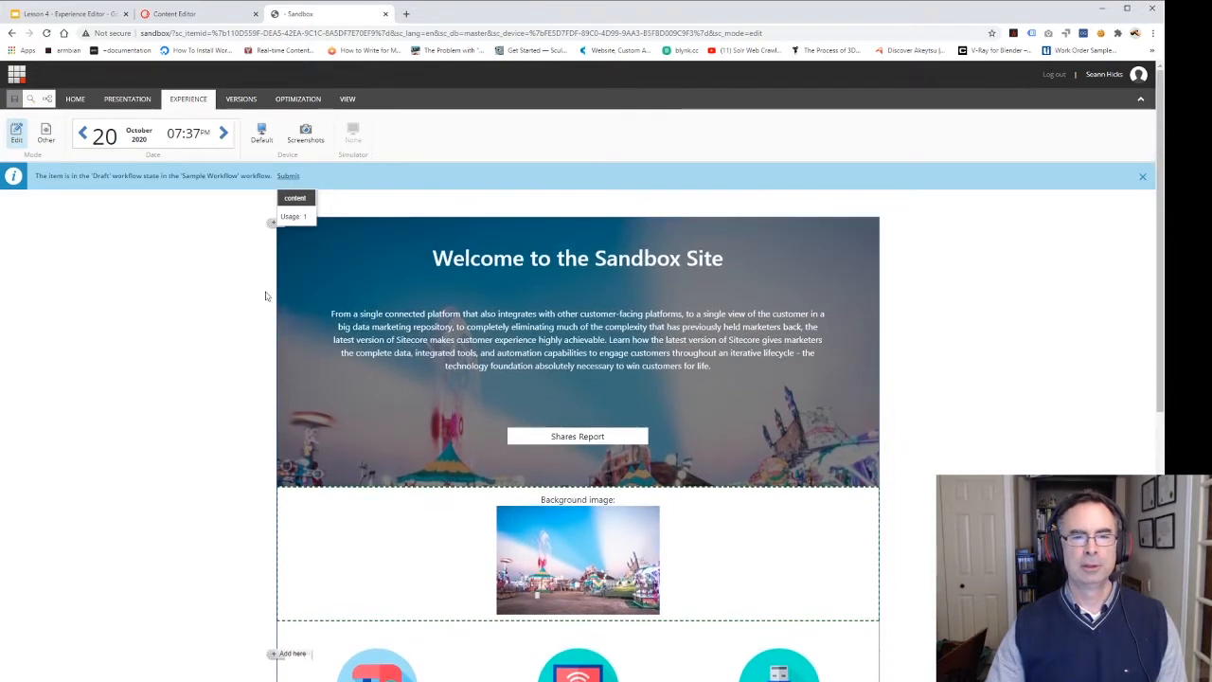
scroll(244, 483, down, 3)
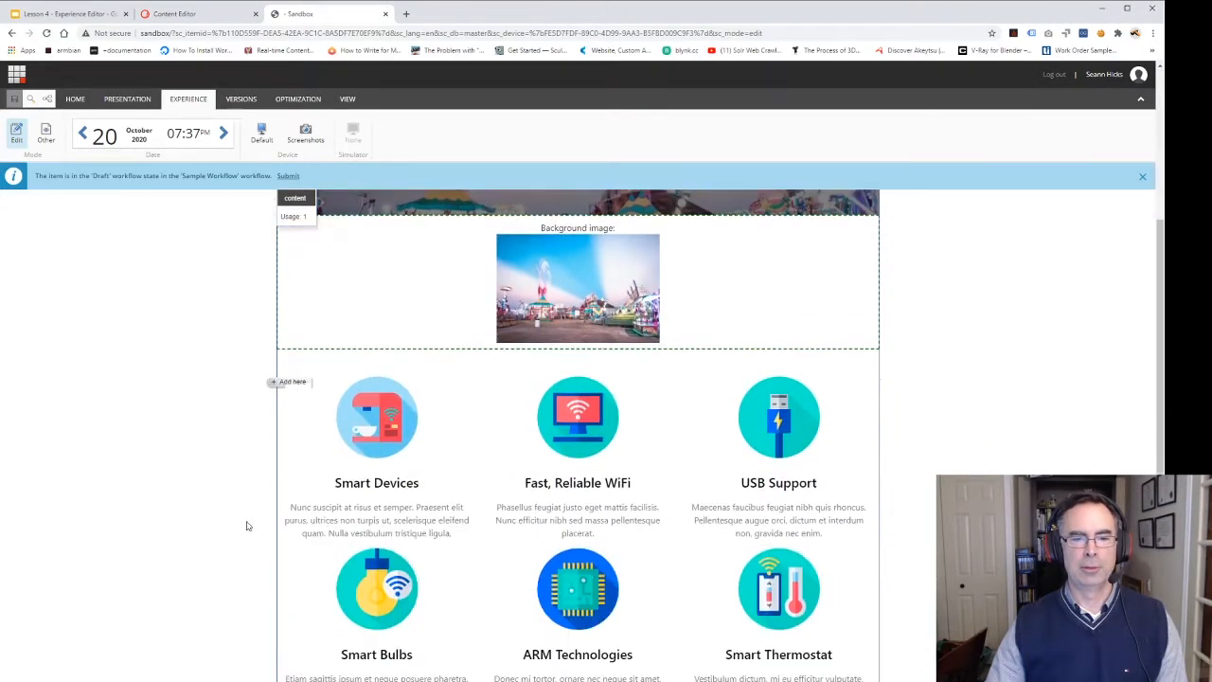
scroll(247, 526, up, 3)
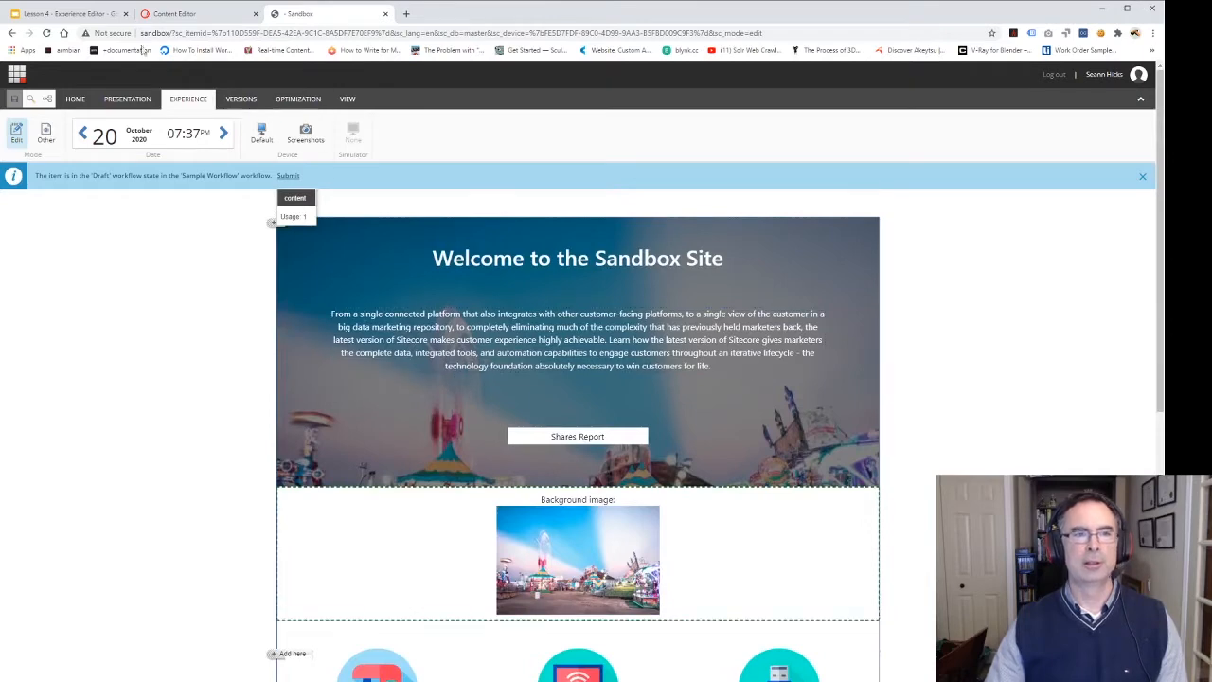
Step: Switch to Google Slides to review the Datasources slide, then return to the Sandbox page in the Experience Editor
click(65, 13)
click(40, 385)
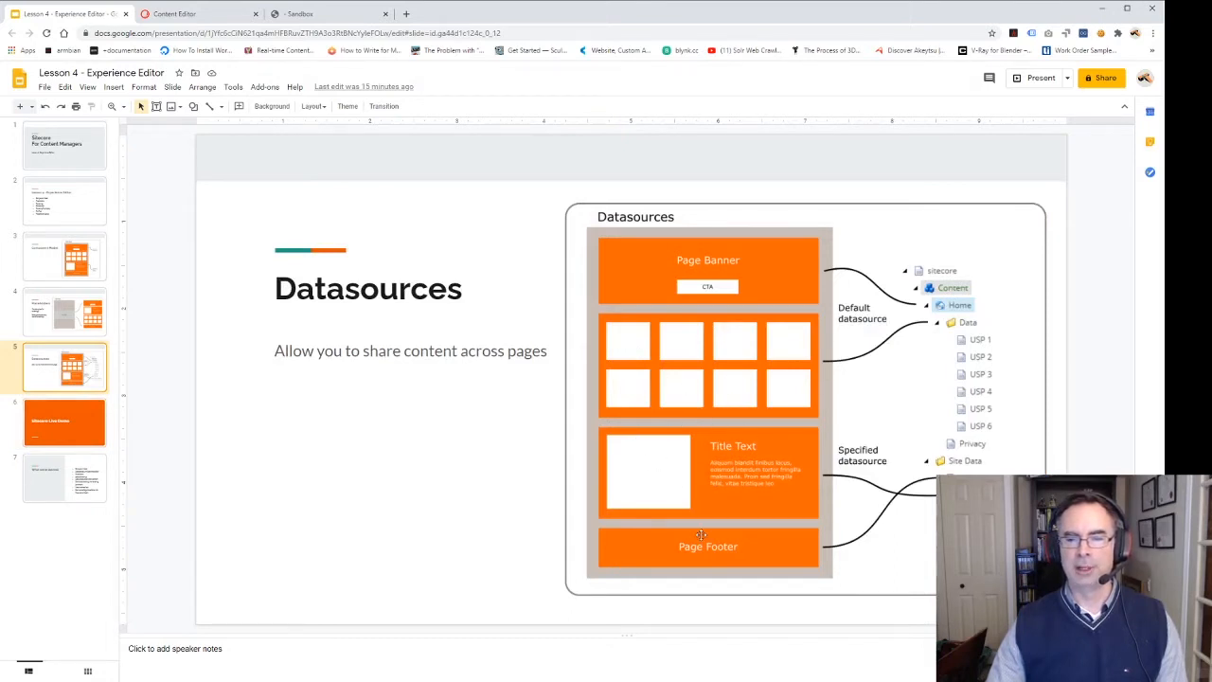
click(175, 17)
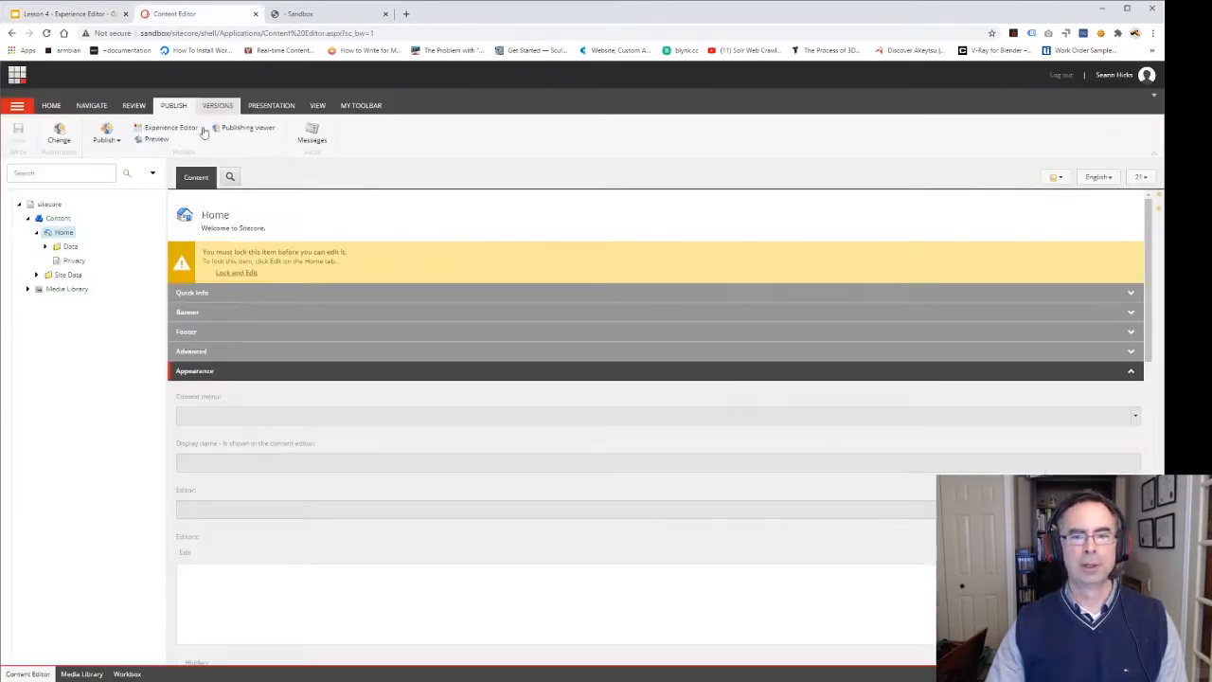
click(280, 13)
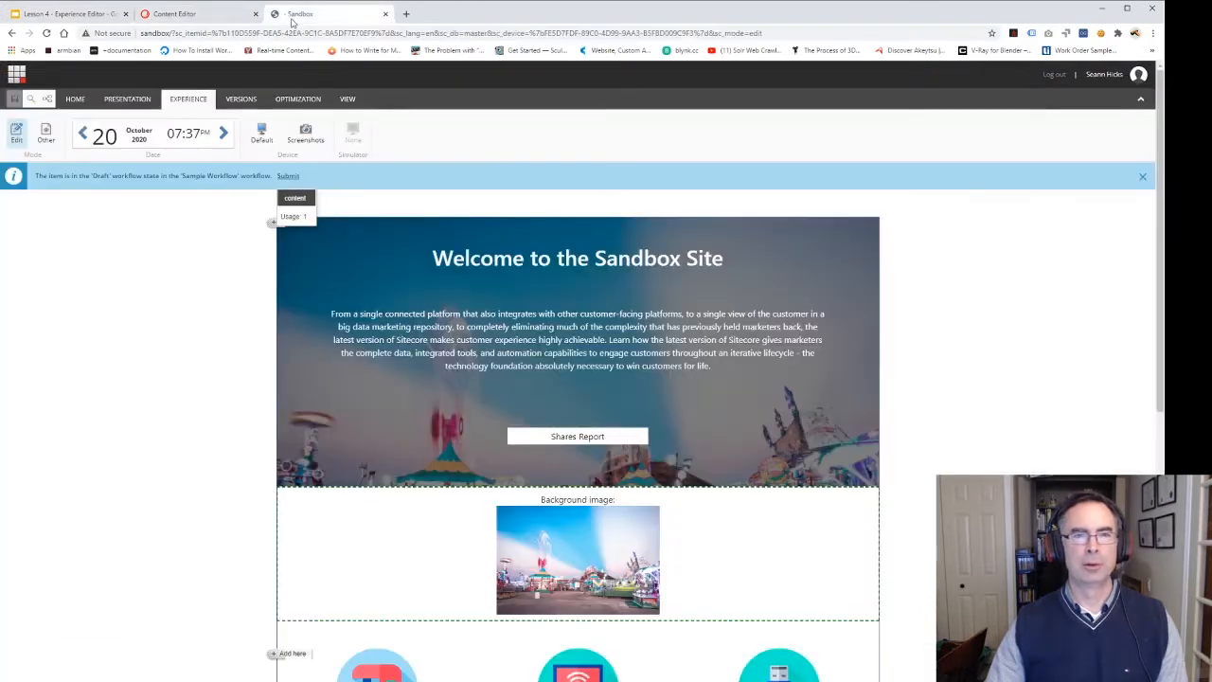
Step: Add a Text Image Blocks rendering to the content placeholder between the USPs and the footer
scroll(210, 470, down, 2)
scroll(210, 470, down, 3)
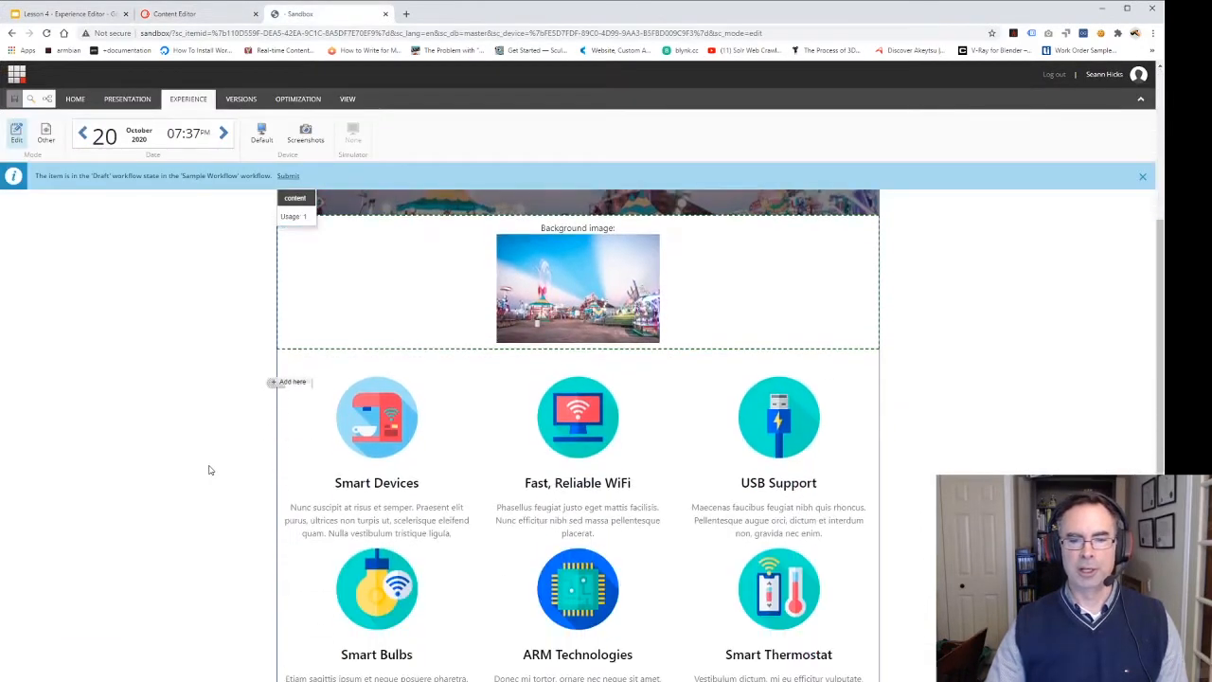
scroll(211, 470, up, 2)
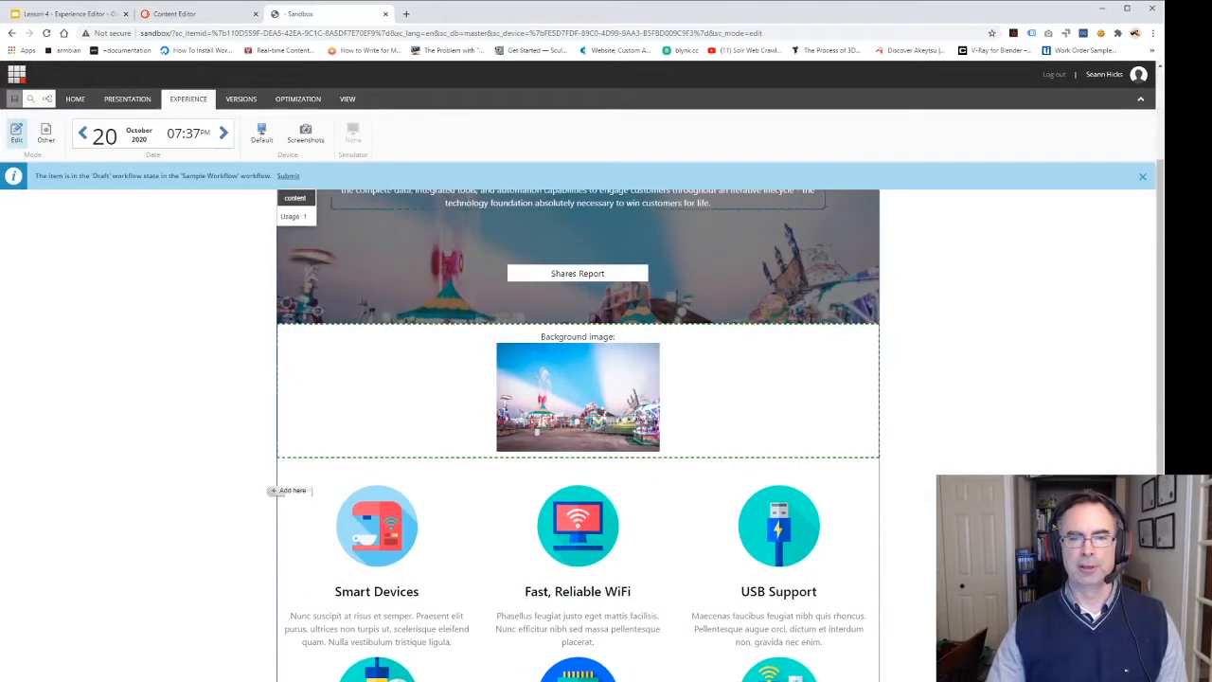
scroll(208, 399, down, 3)
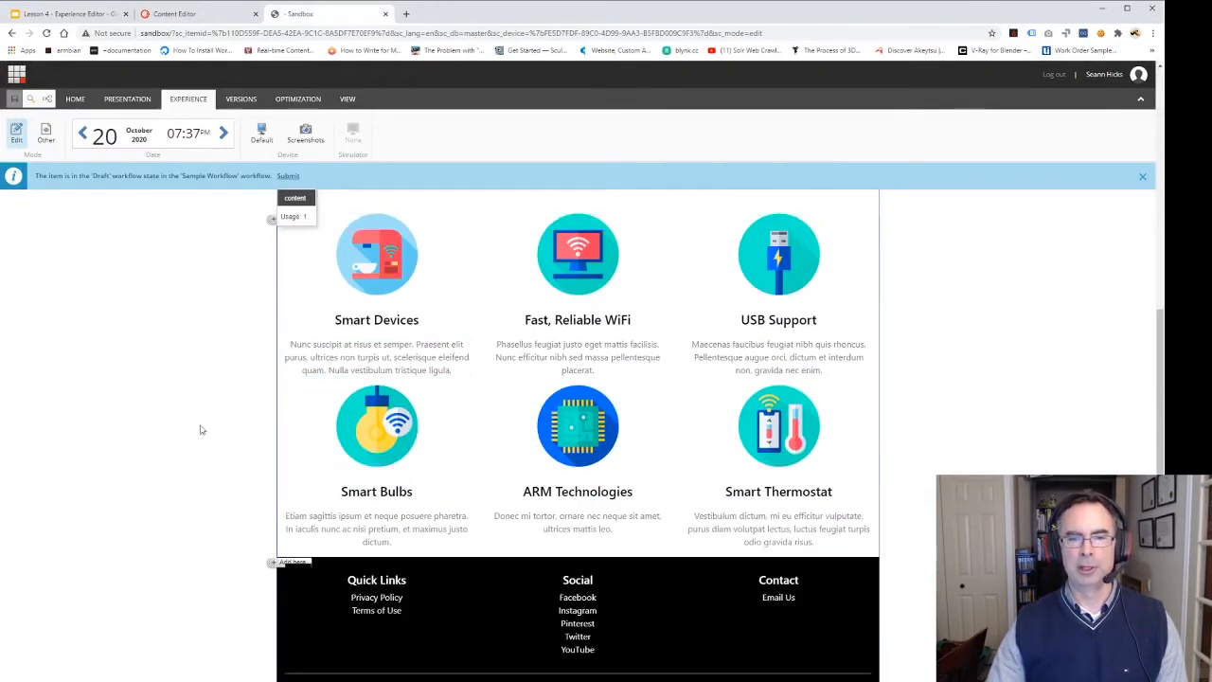
scroll(193, 490, down, 1)
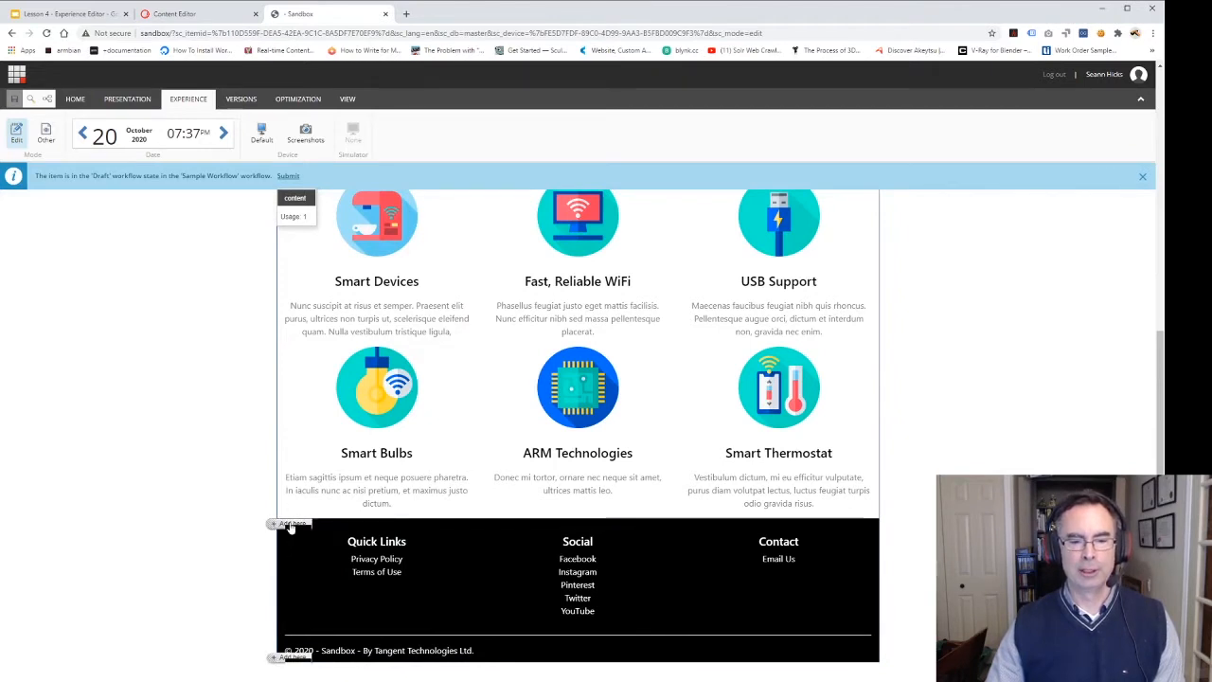
scroll(244, 481, up, 4)
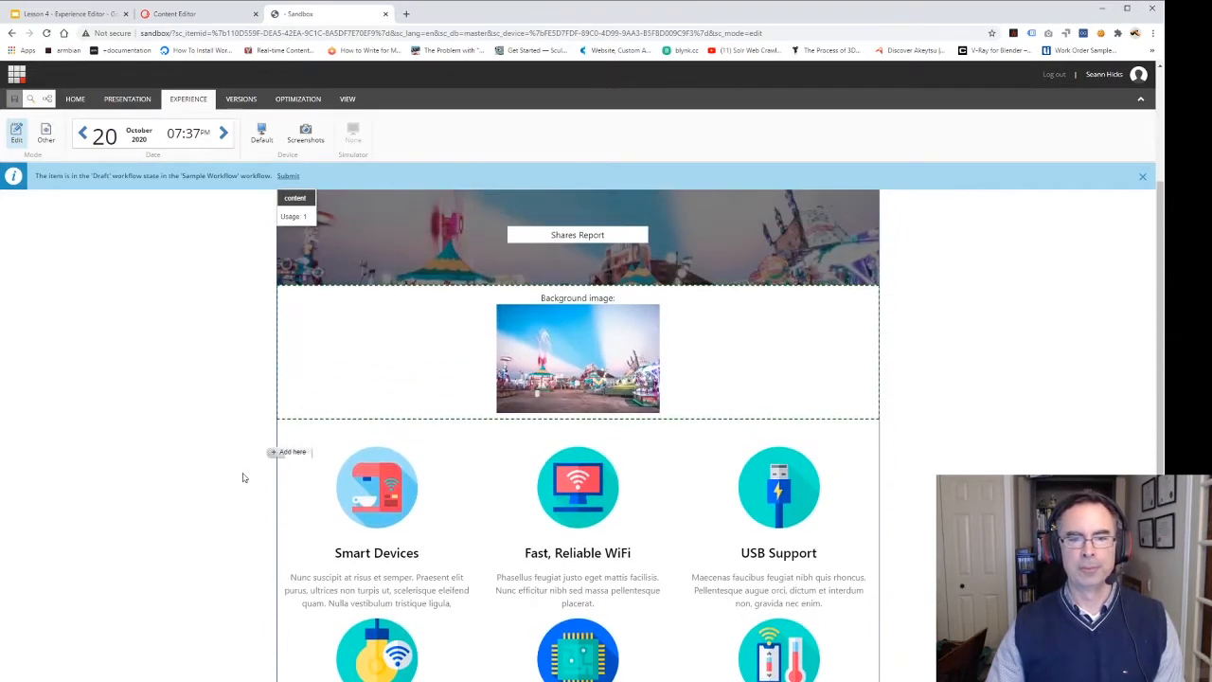
scroll(242, 478, down, 3)
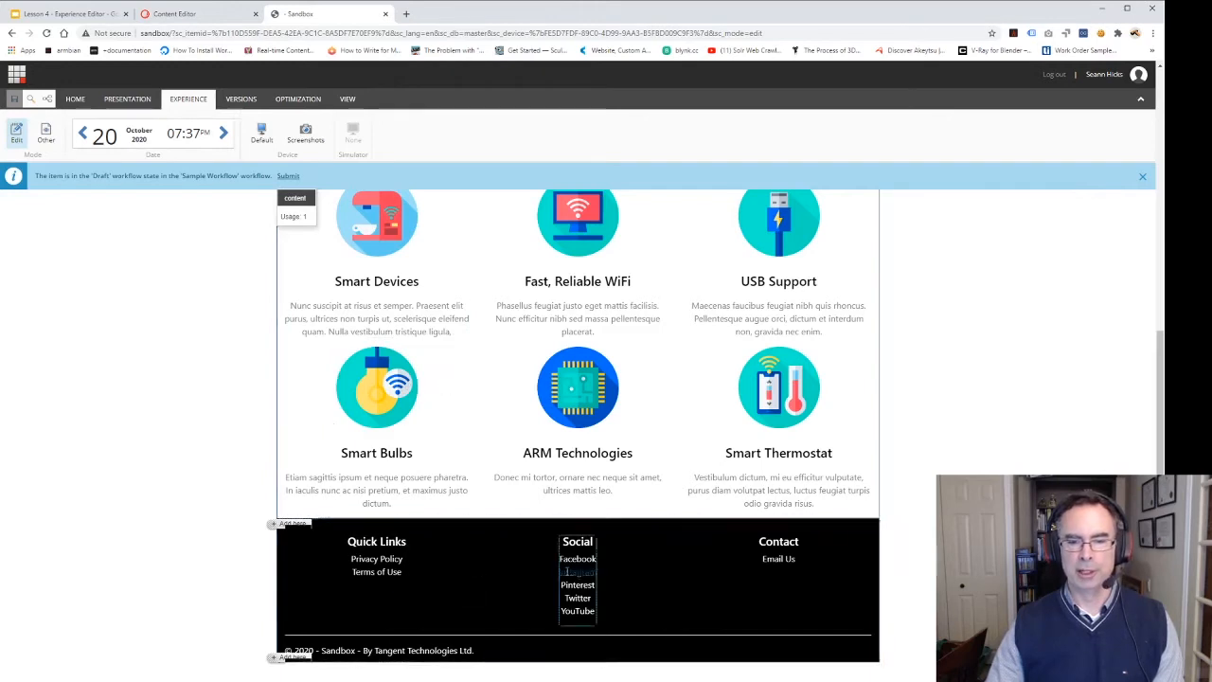
click(284, 524)
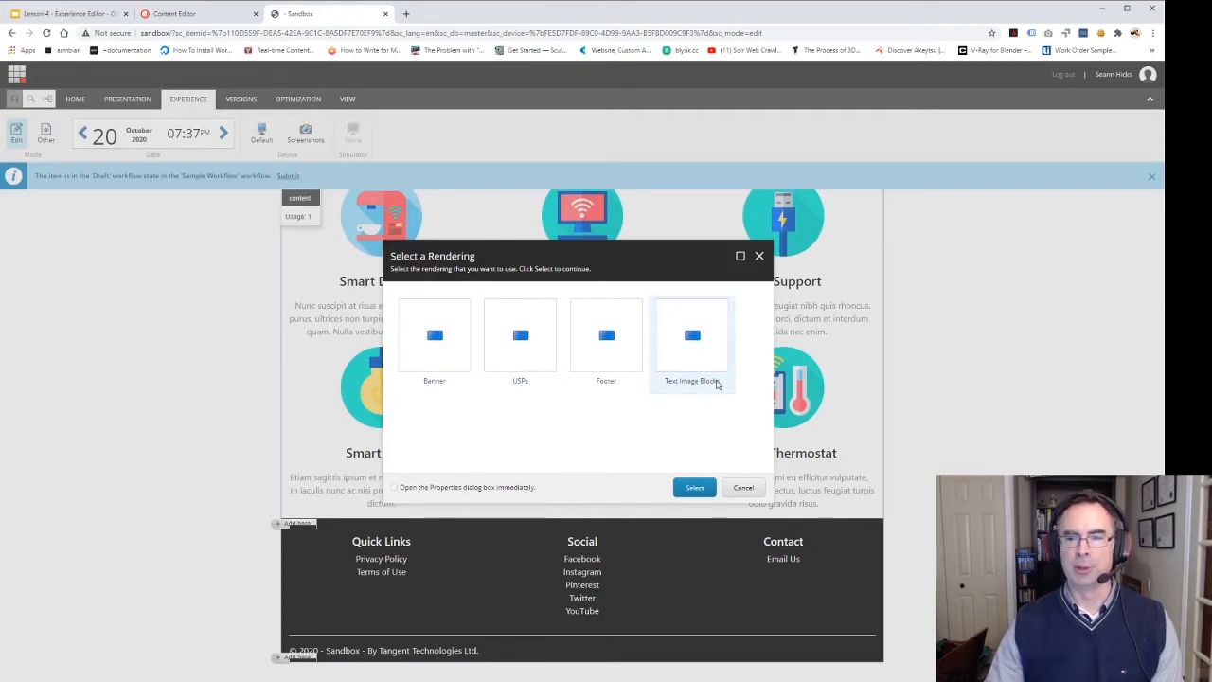
click(689, 348)
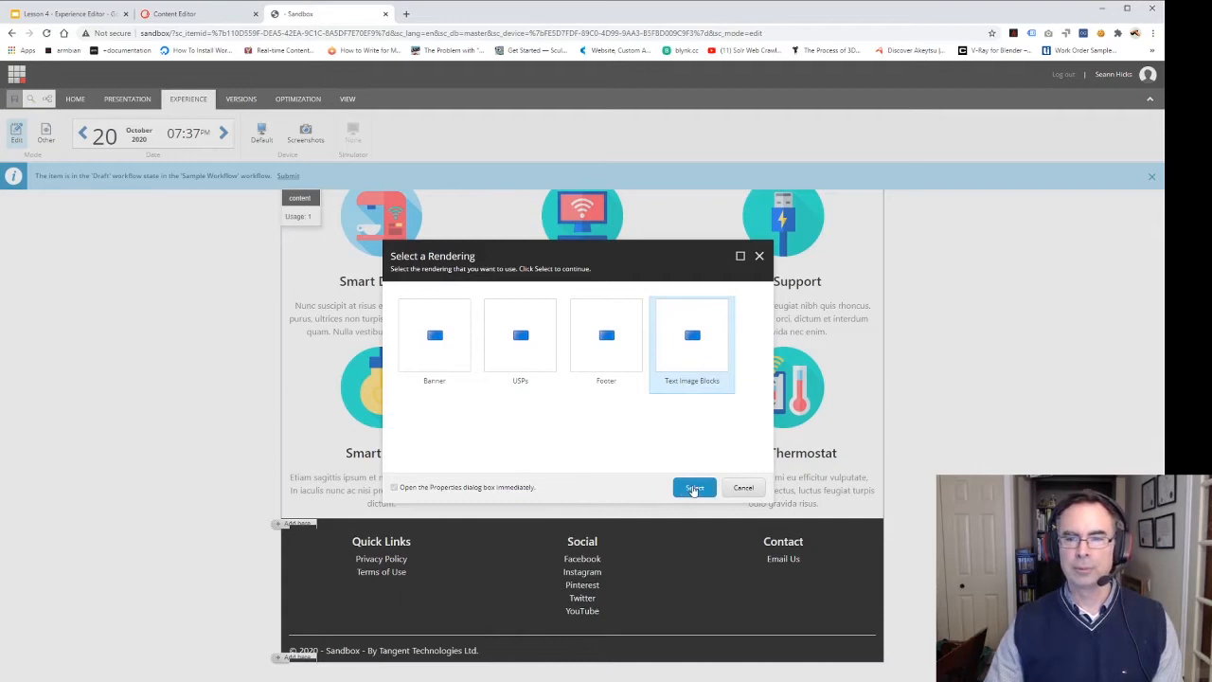
click(694, 489)
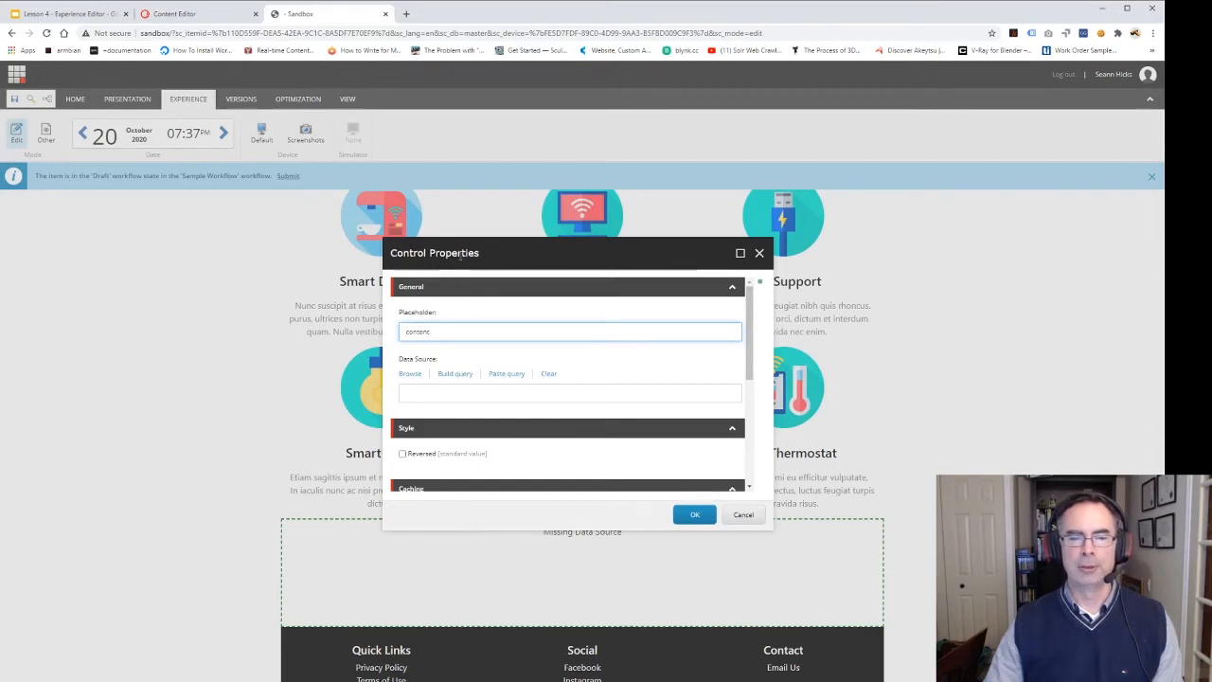
Step: Set the new rendering's data source to the existing Site Data folder and apply the control properties
click(408, 374)
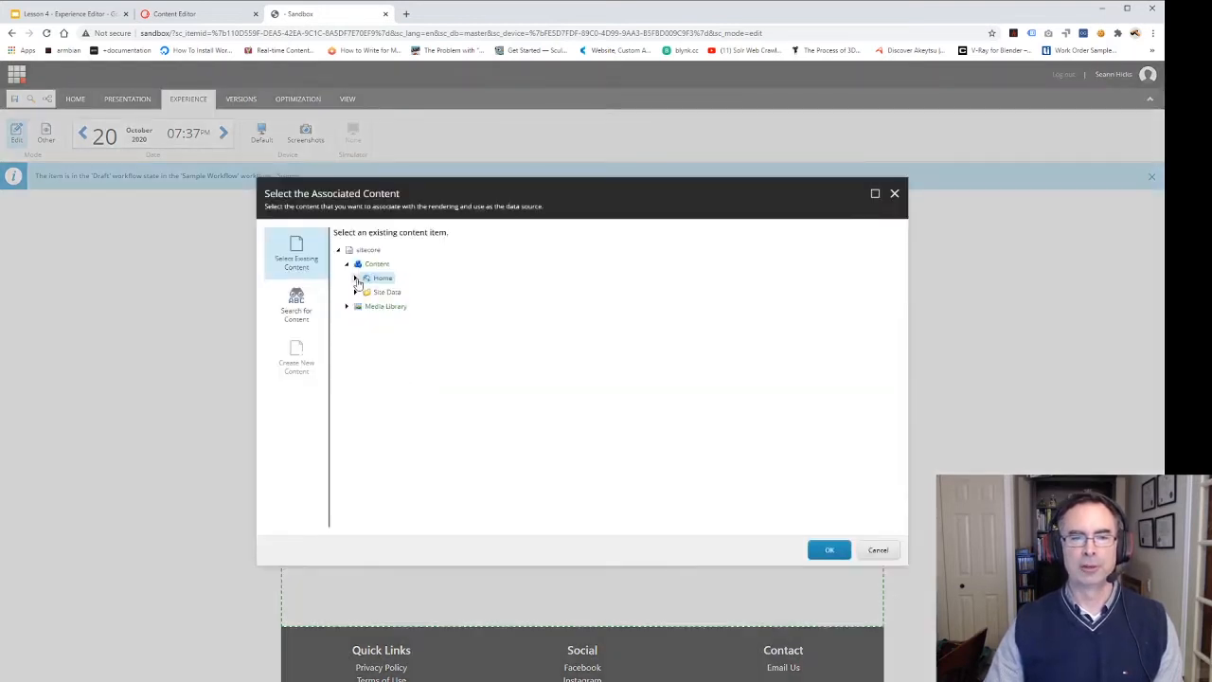
click(355, 294)
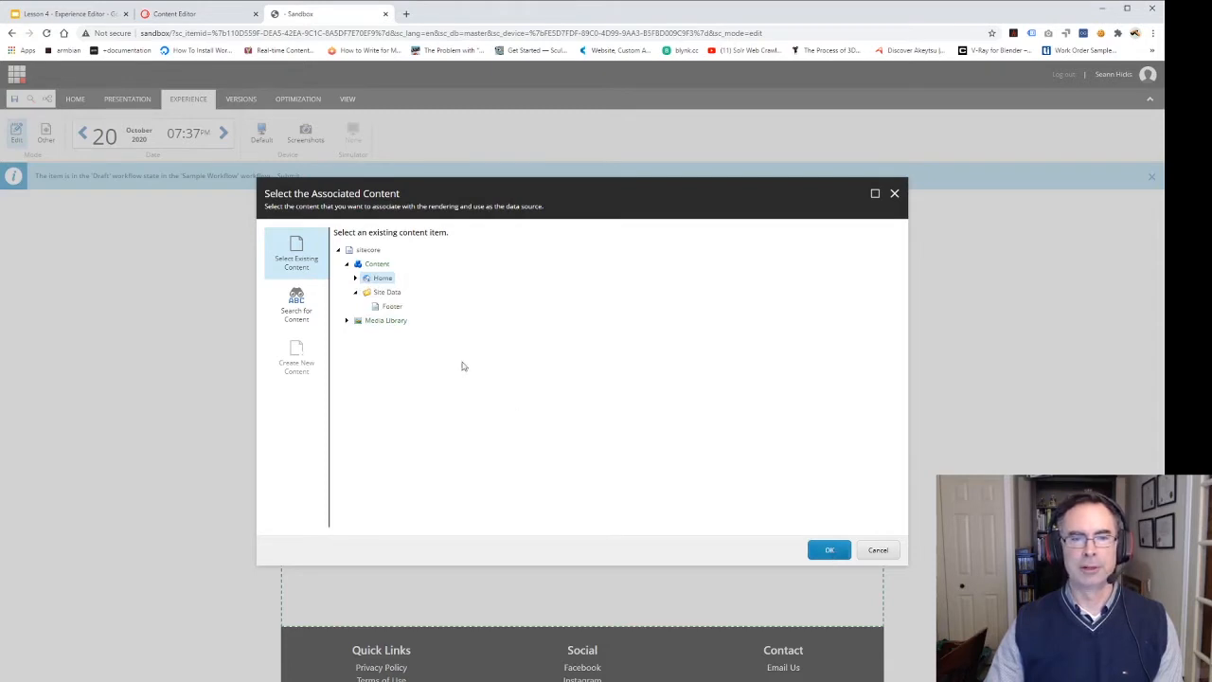
click(390, 294)
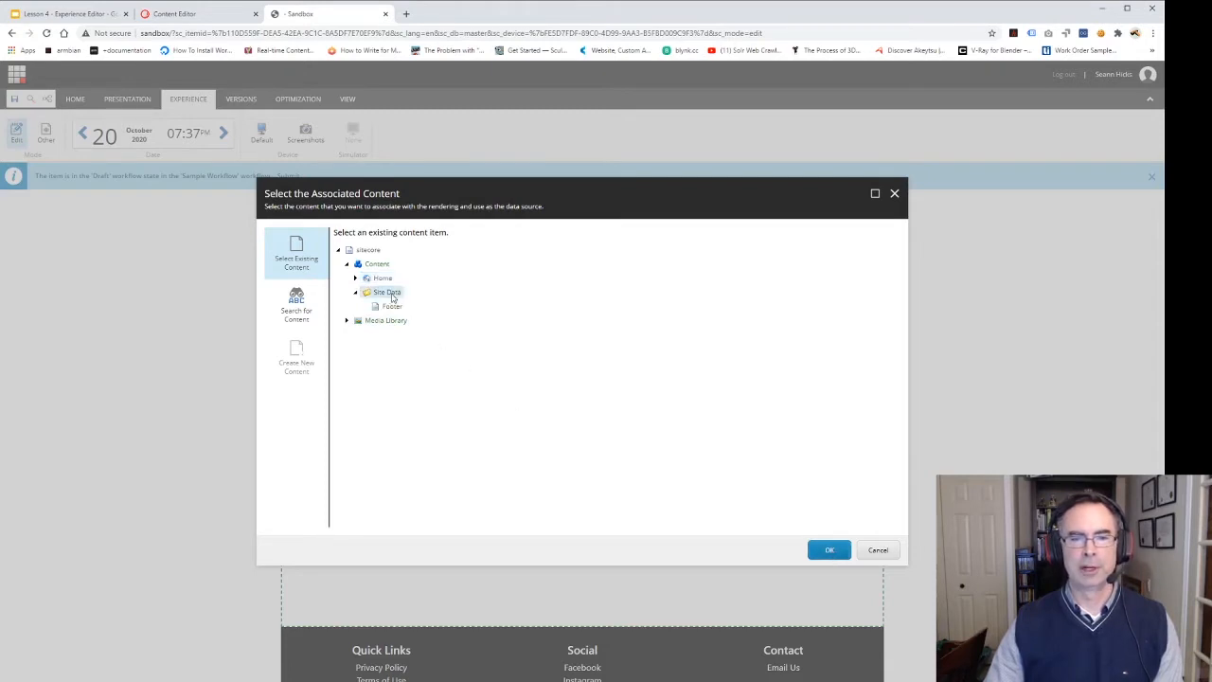
click(830, 550)
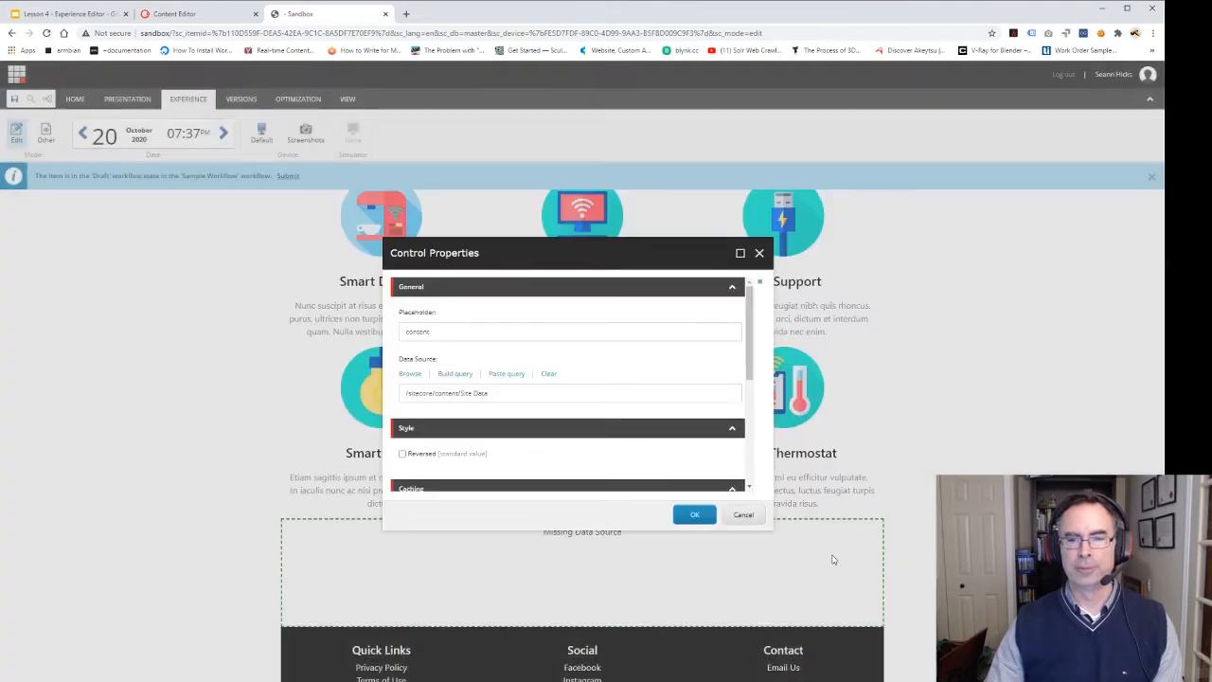
click(714, 518)
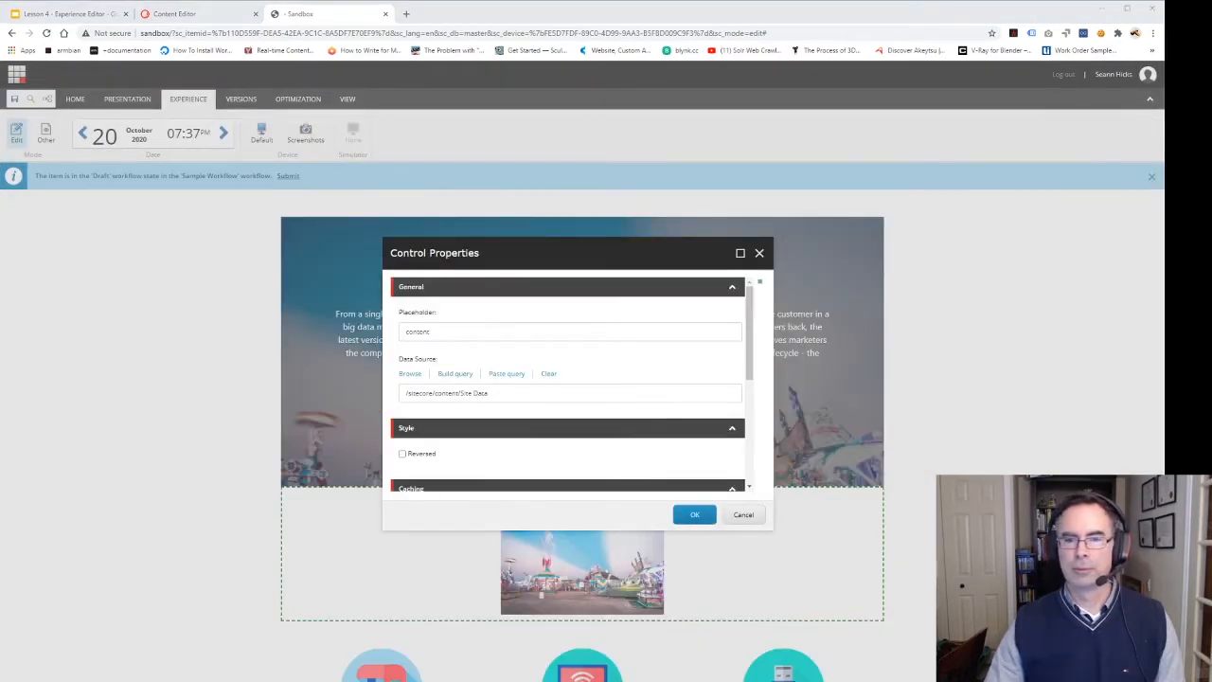
click(422, 394)
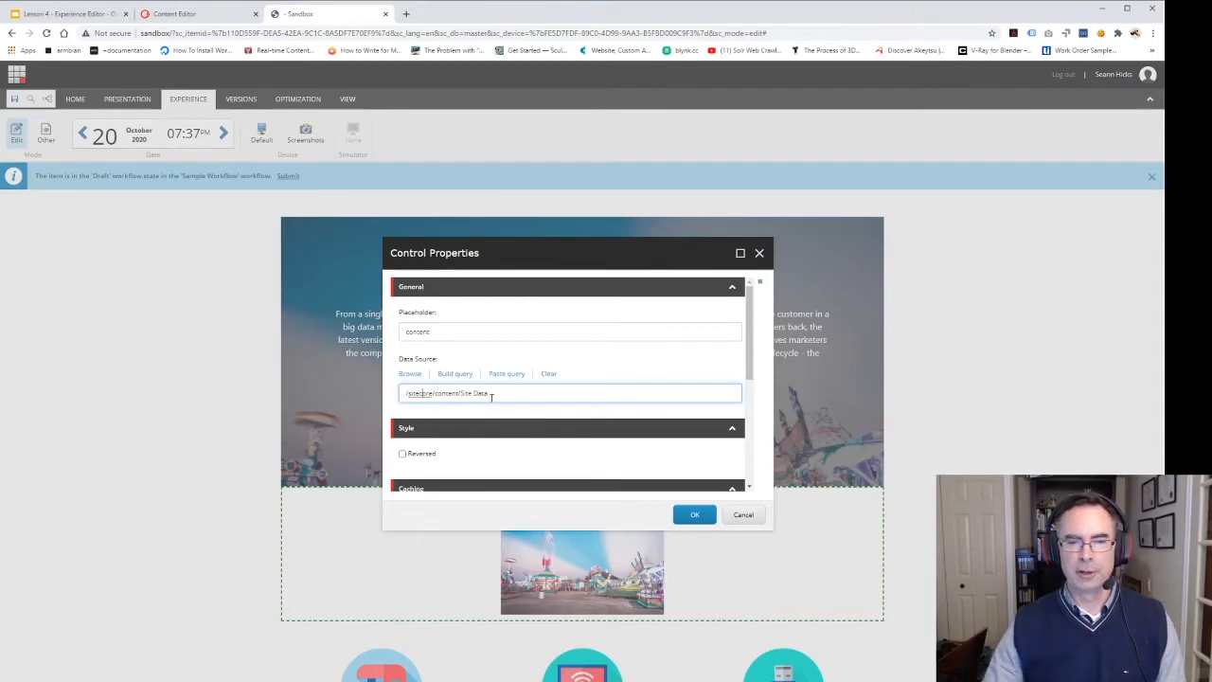
click(409, 375)
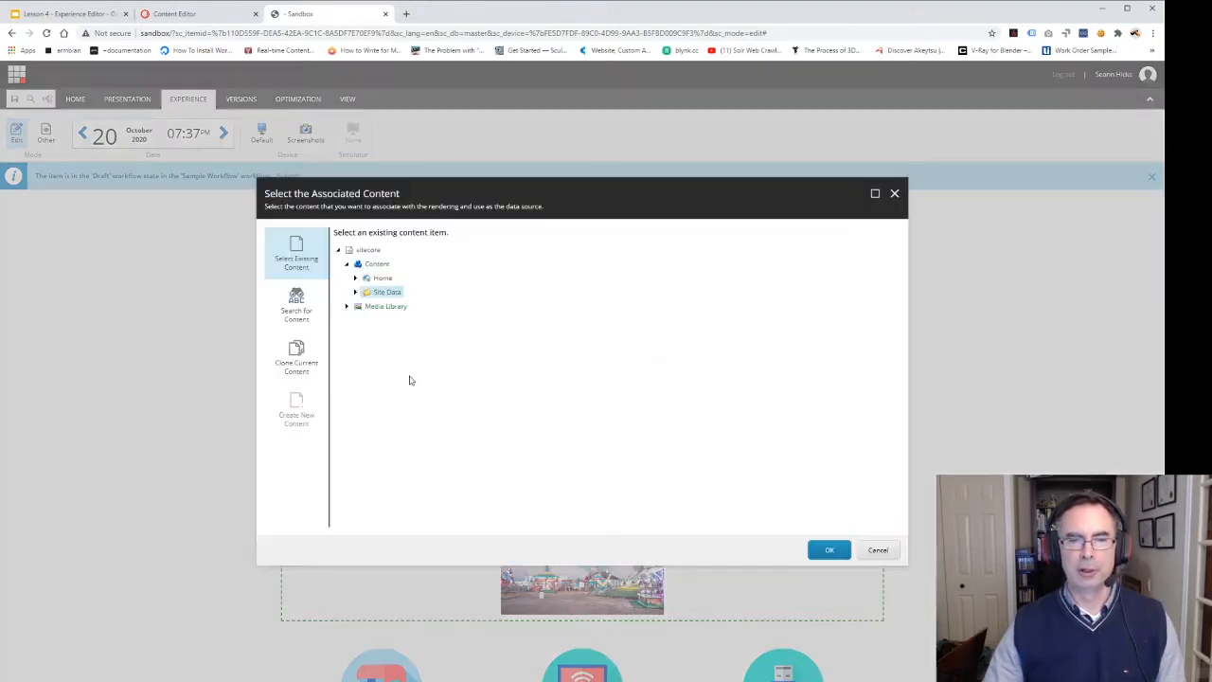
click(876, 552)
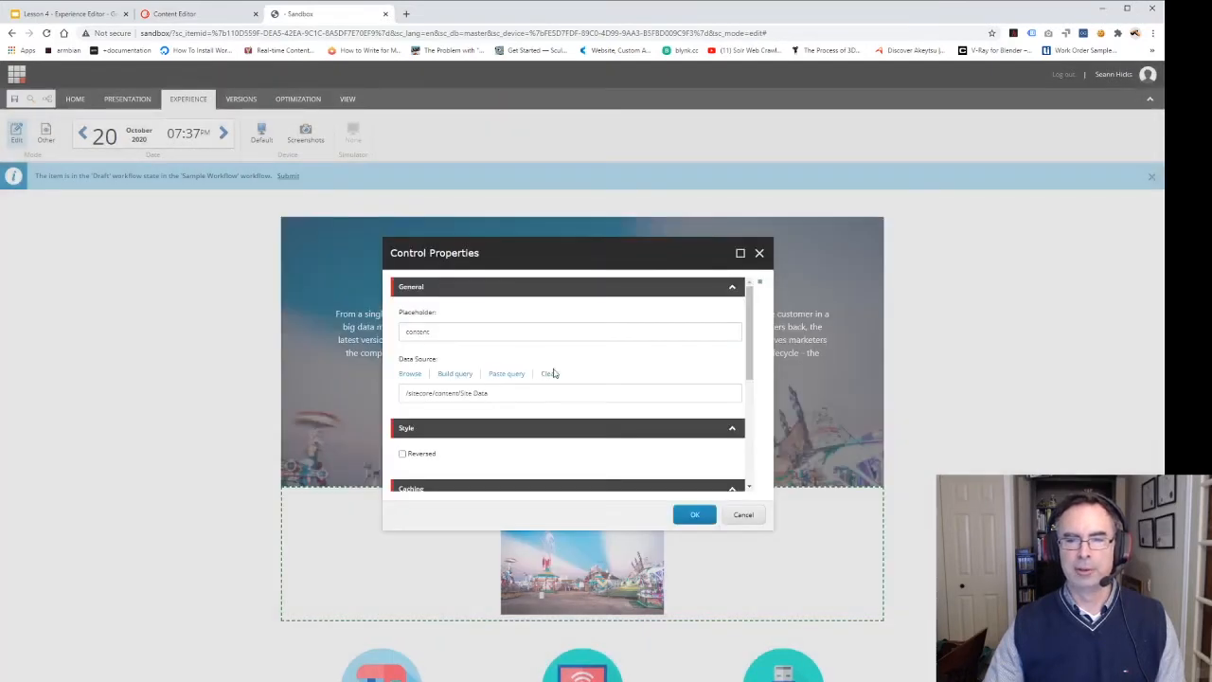
Step: Apply the Text Image Blocks control properties with the /sitecore/content/Site Data data source and save the page
click(694, 515)
scroll(488, 493, down, 4)
scroll(483, 495, down, 3)
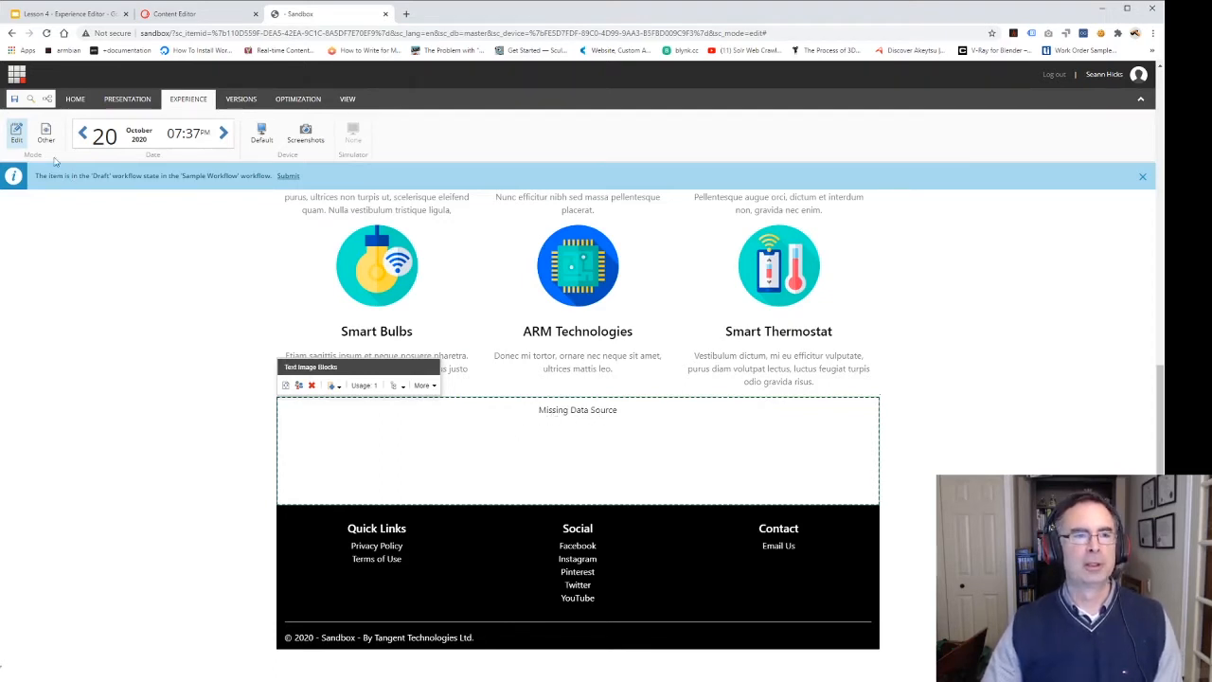
click(14, 100)
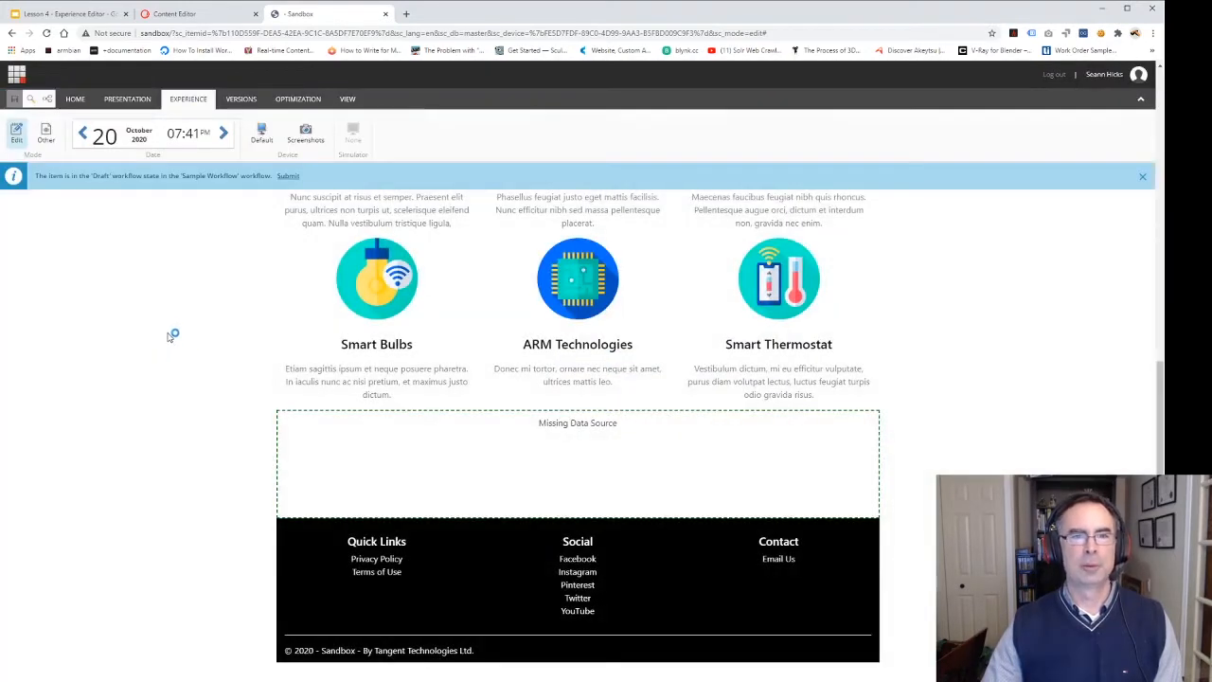
Step: Switch to the Content Editor and insert a Text Image Blocks item named Home Page Block 1 in the Site Data folder
click(175, 15)
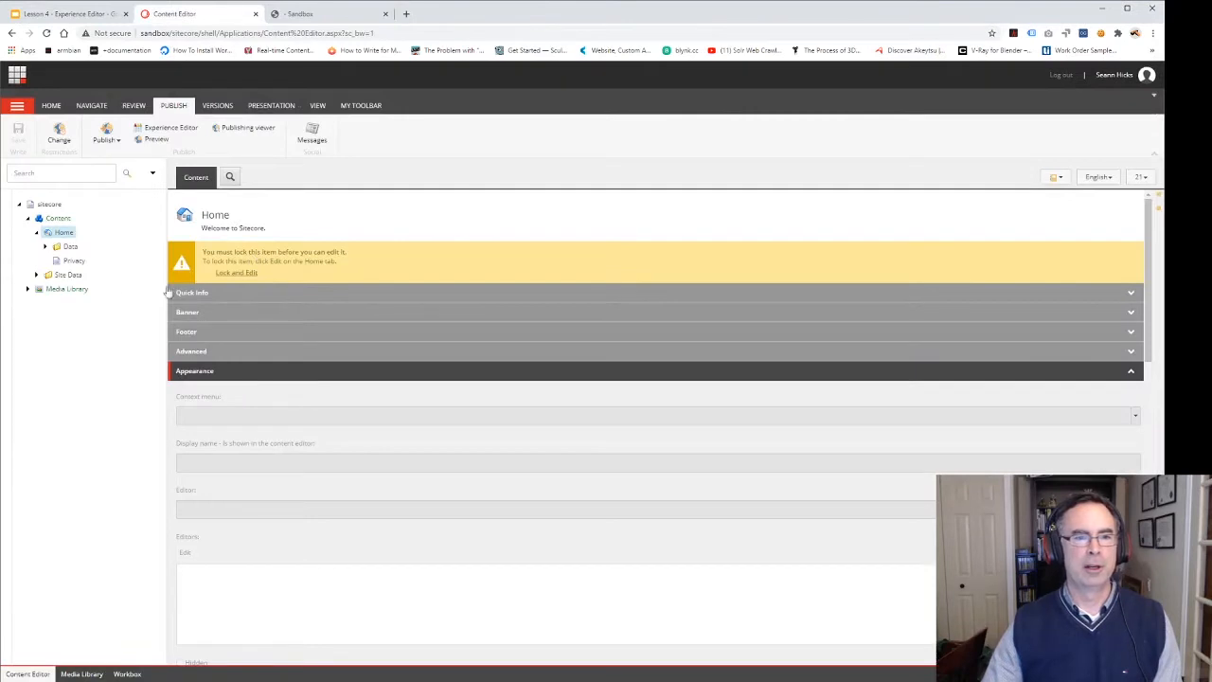
click(36, 276)
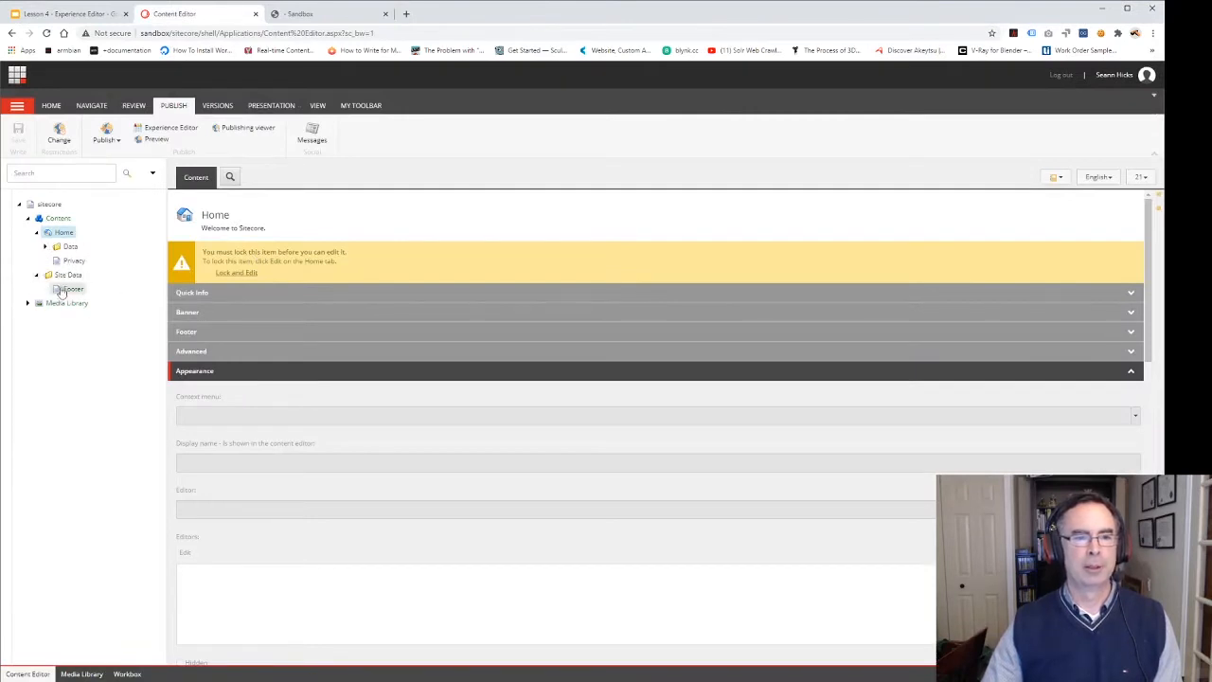
click(54, 275)
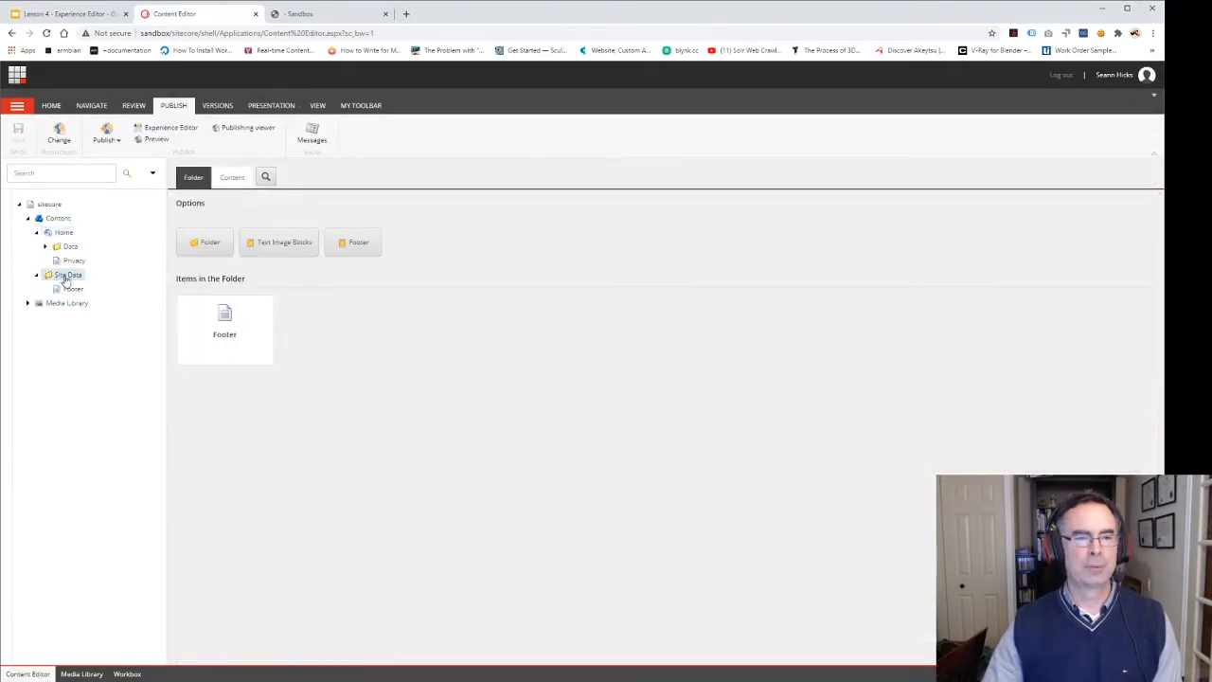
right_click(59, 275)
mouse_move(93, 287)
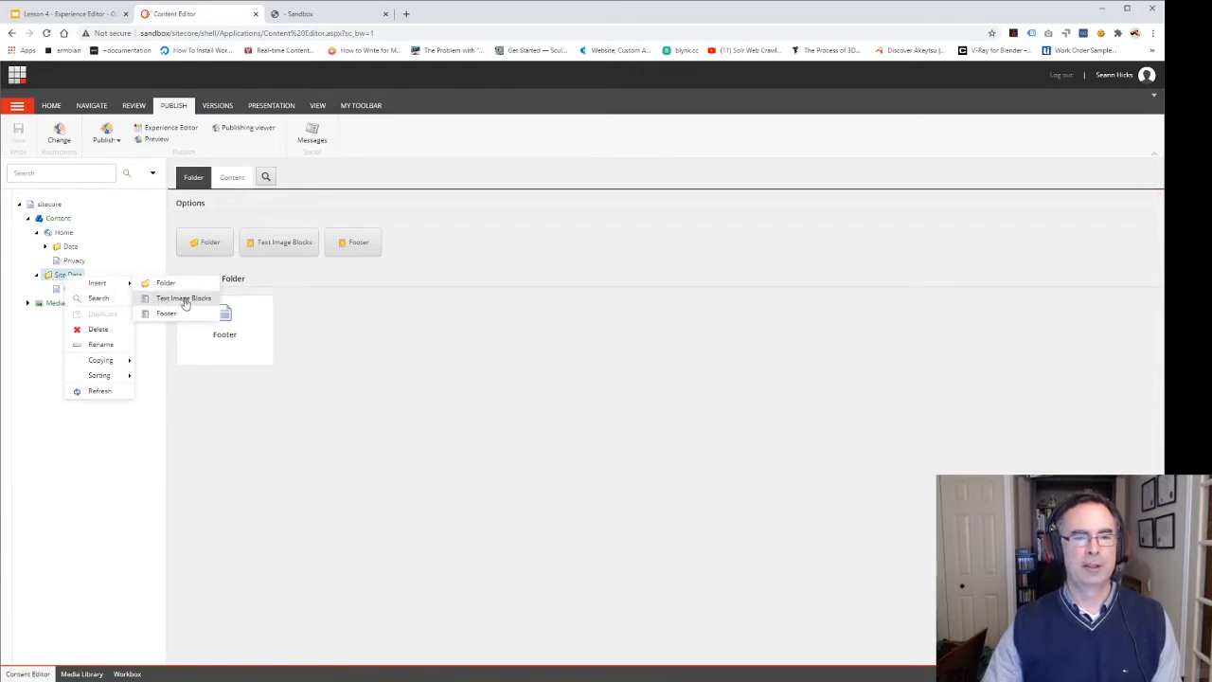
click(183, 299)
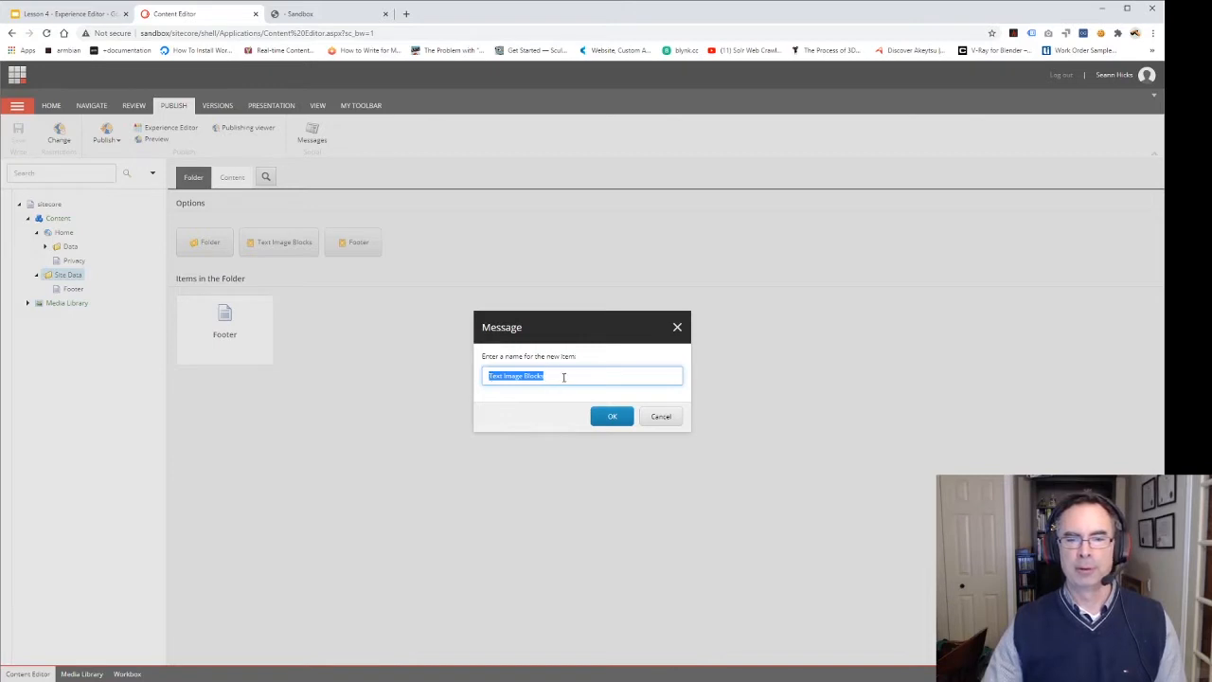
click(498, 377)
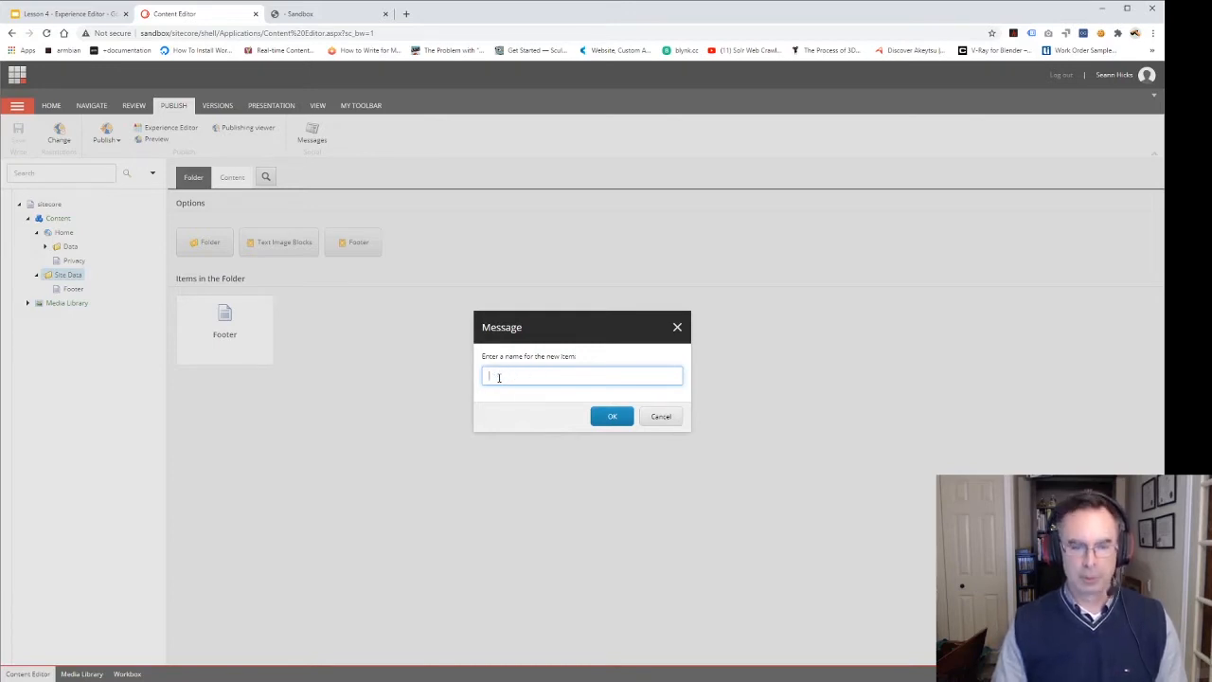
text(Home F)
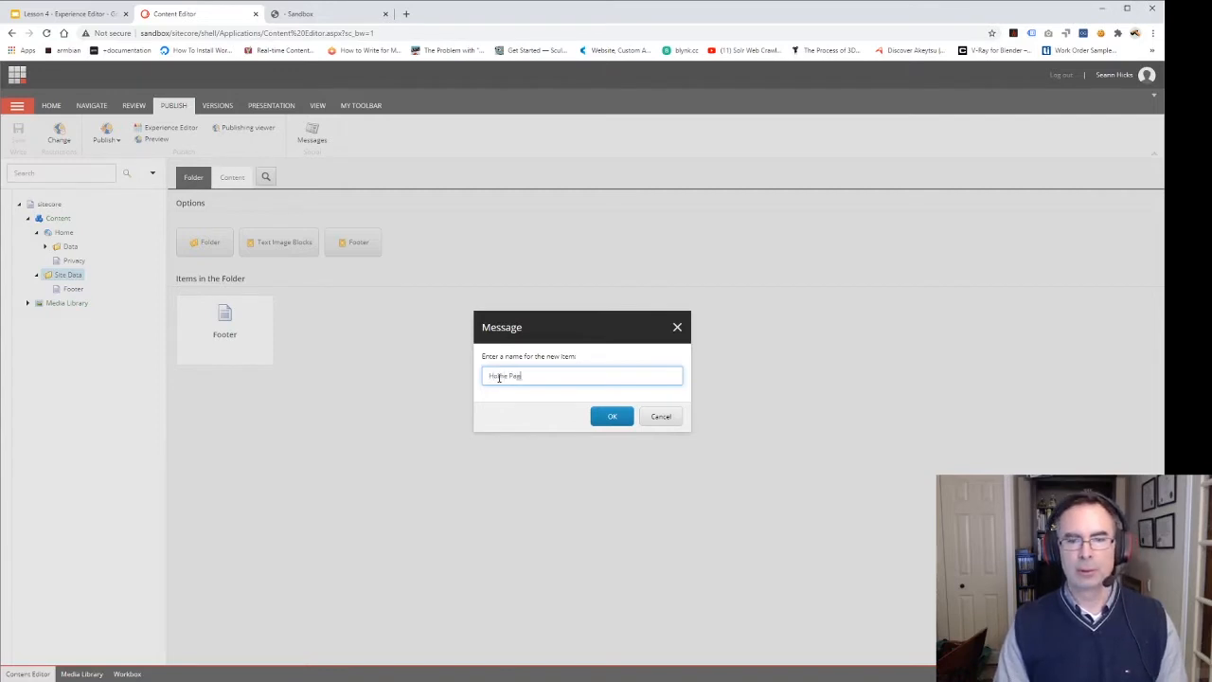
text(age Block 1)
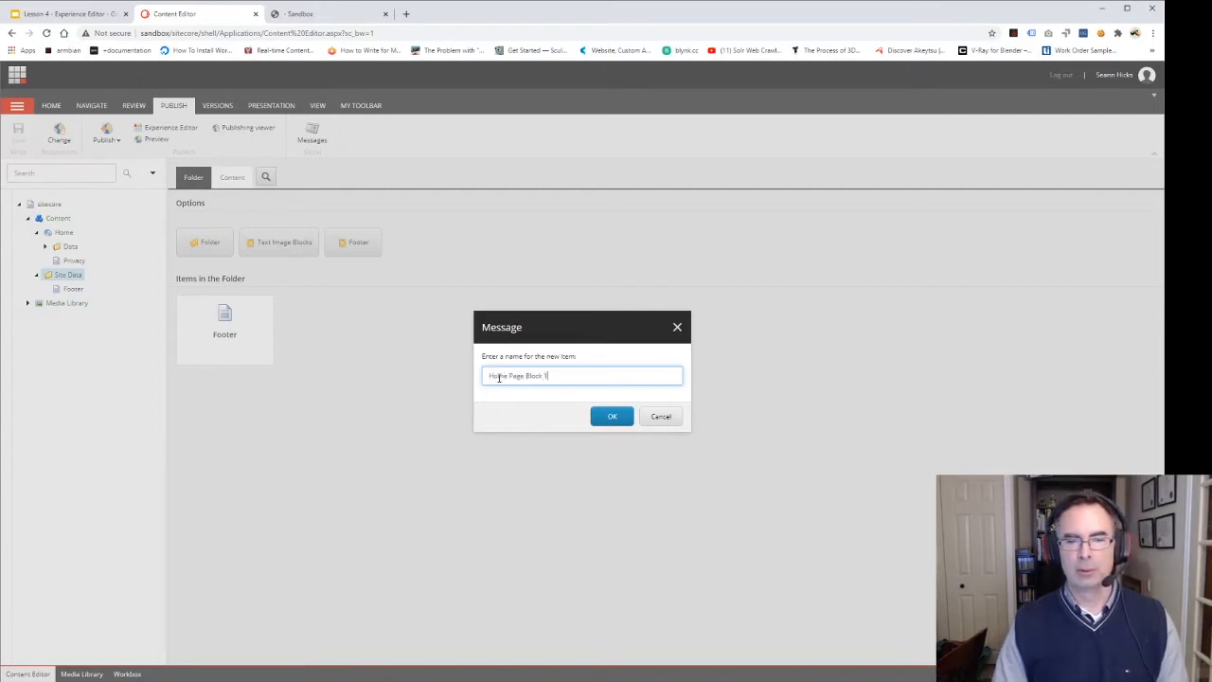
click(612, 418)
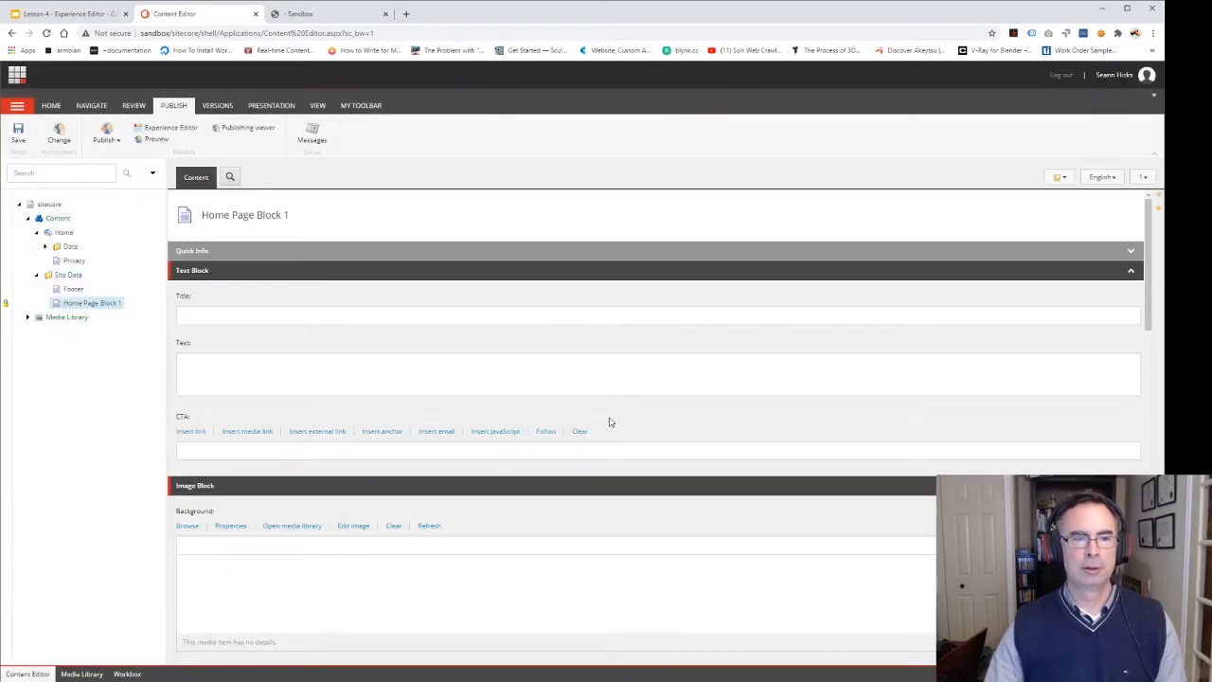
Step: Set the item's title to Home Page Block 1 and fill its text with the placeholder paragraph starting "Integer et placerat metus."
click(195, 319)
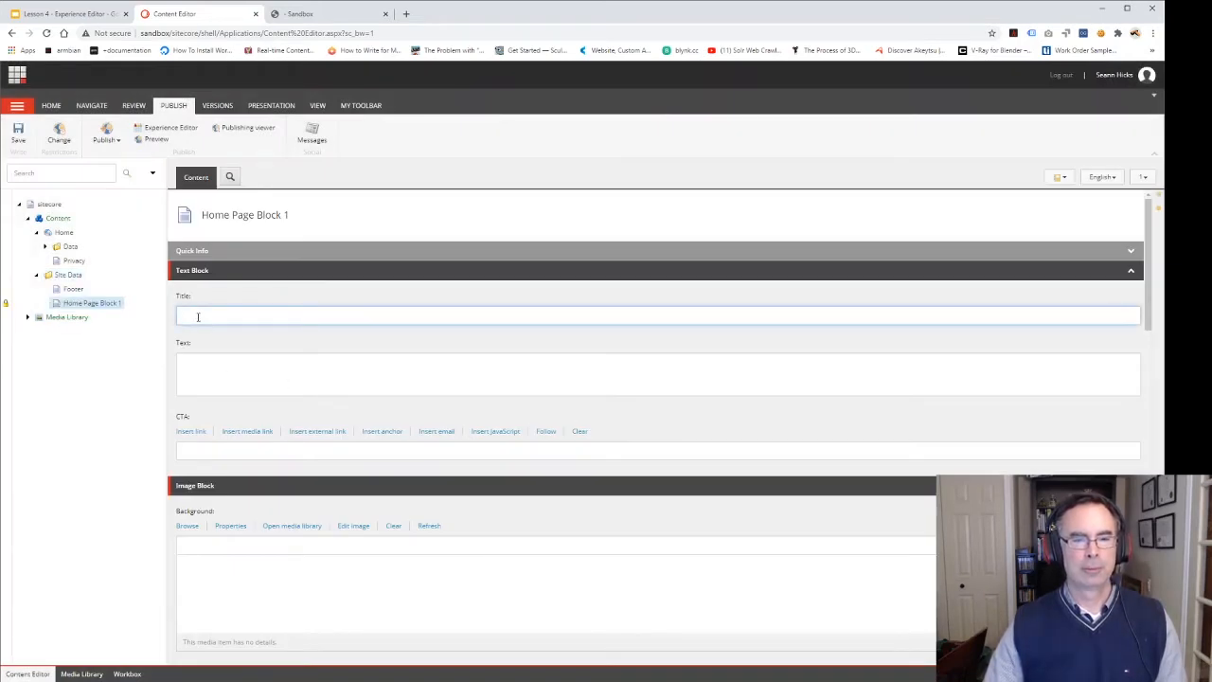
text(Home Page)
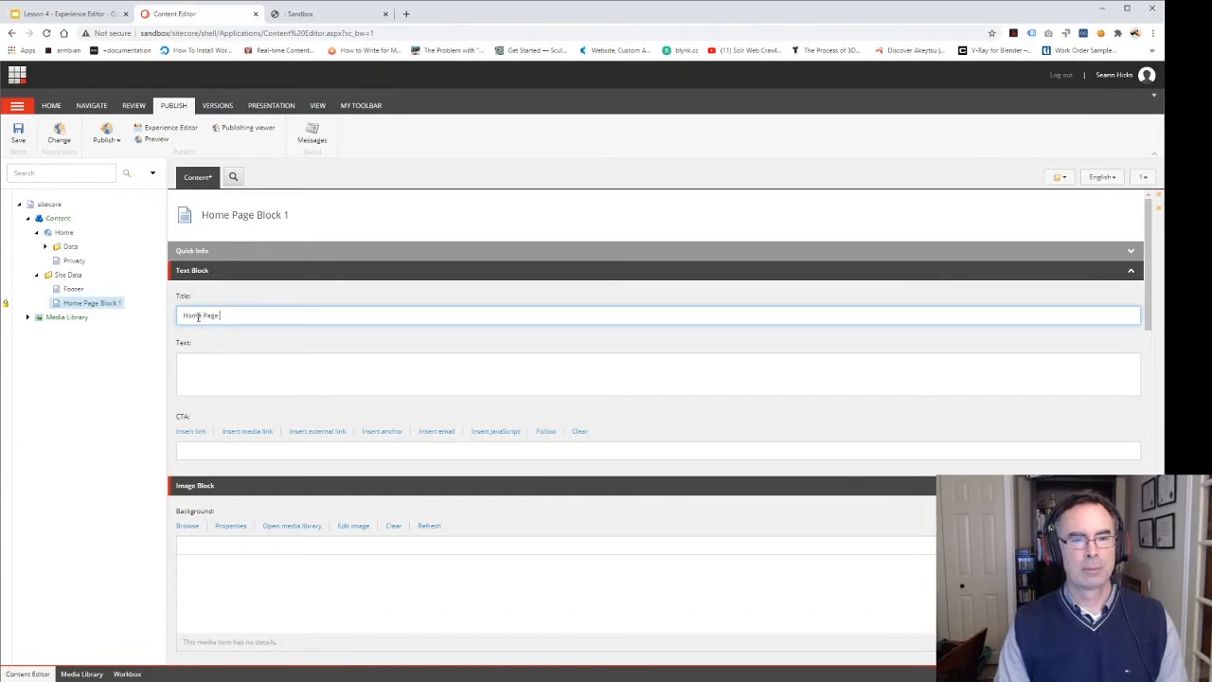
text( Block 1)
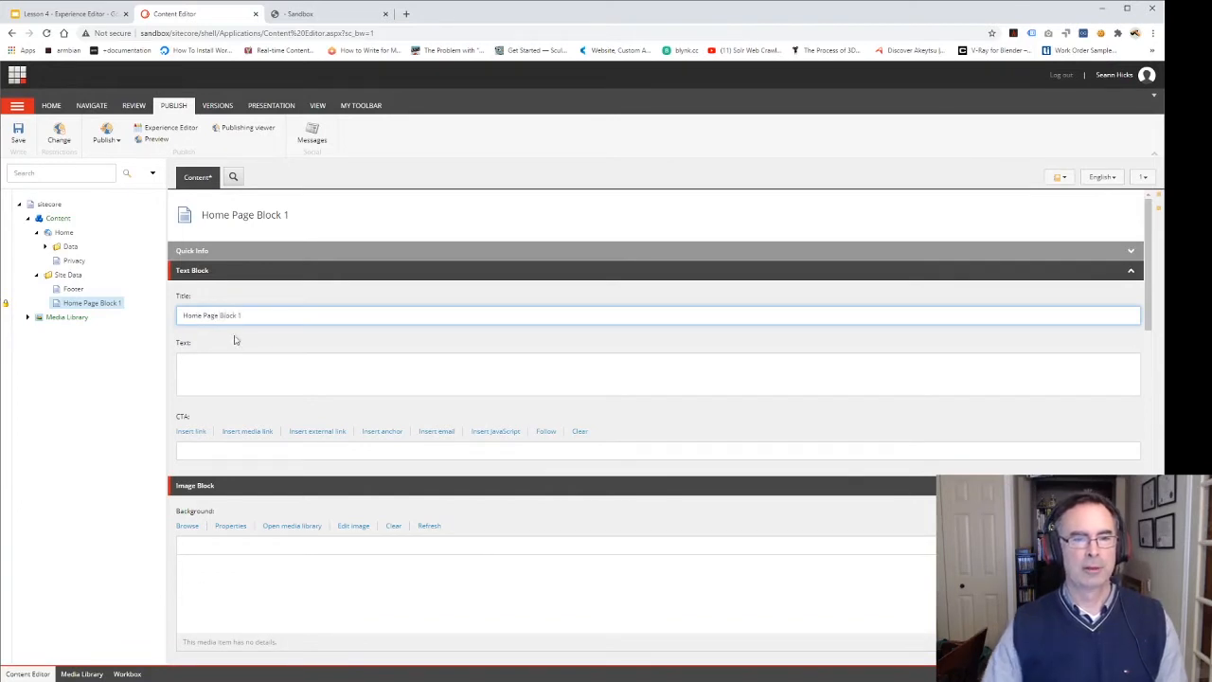
click(219, 379)
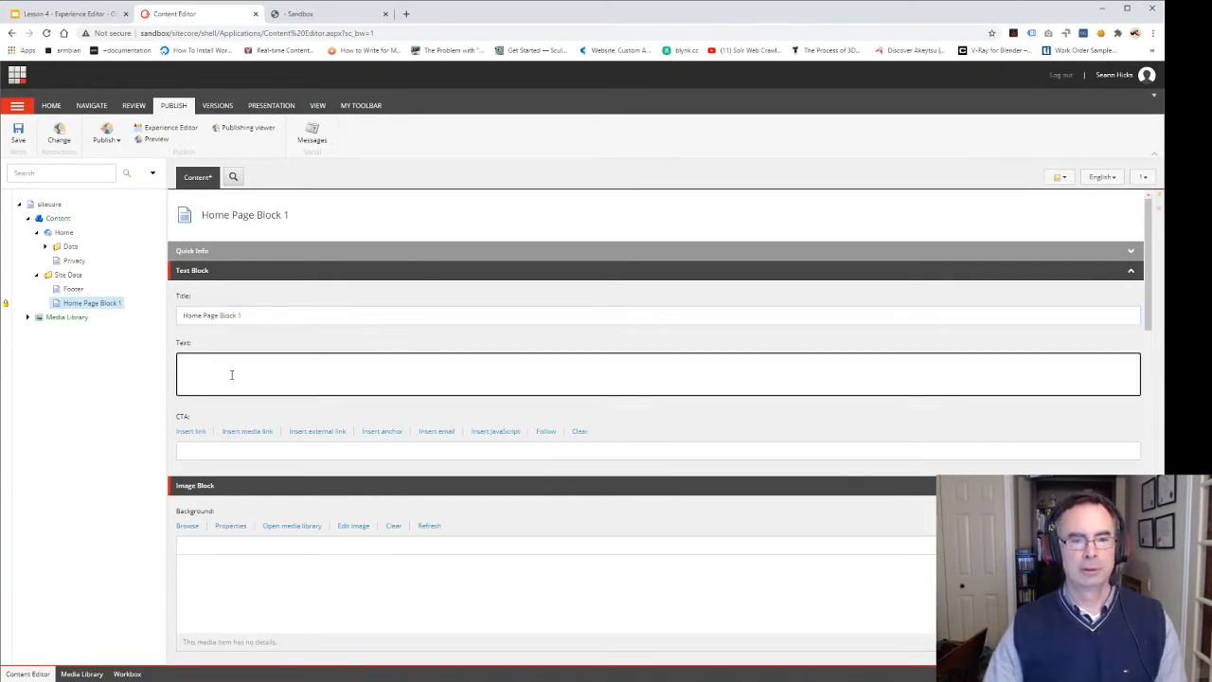
click(837, 0)
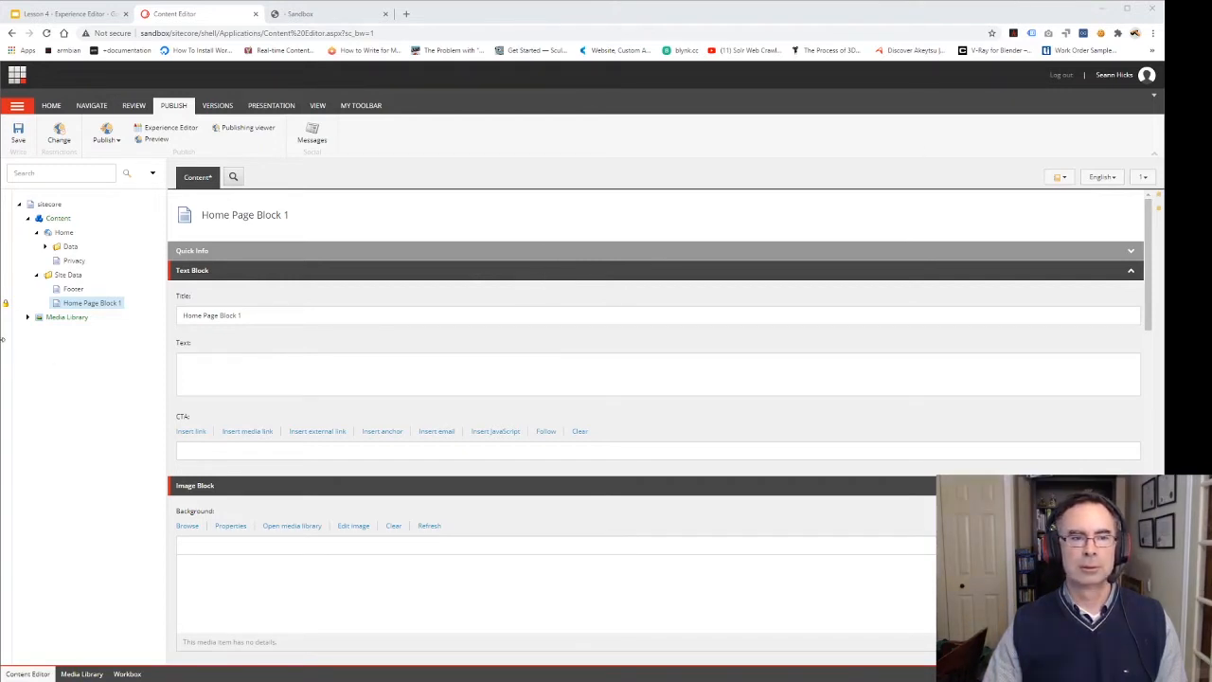
click(3, 340)
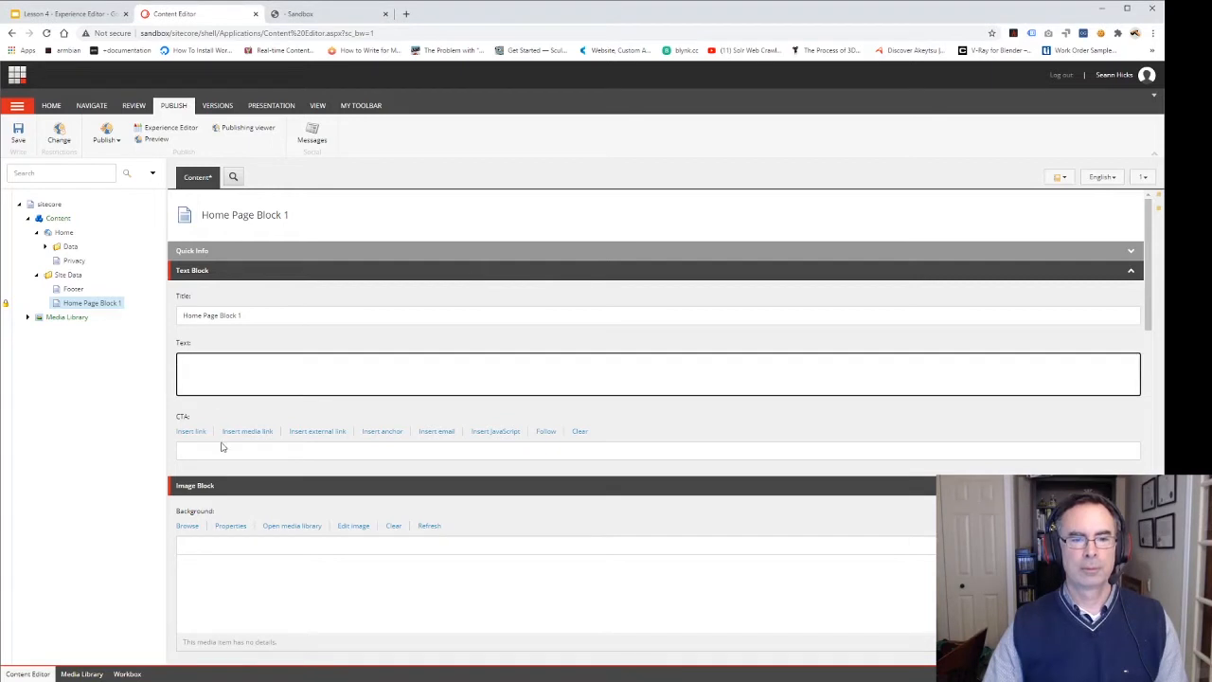
text(Integer et placerat metus. Sed porttitor metus eros. Sed vel velit aliquam, gravida dolor a, convallis est. Aliquam erat volutpat. Sed fringilla eros quis rhoncus dignissim.)
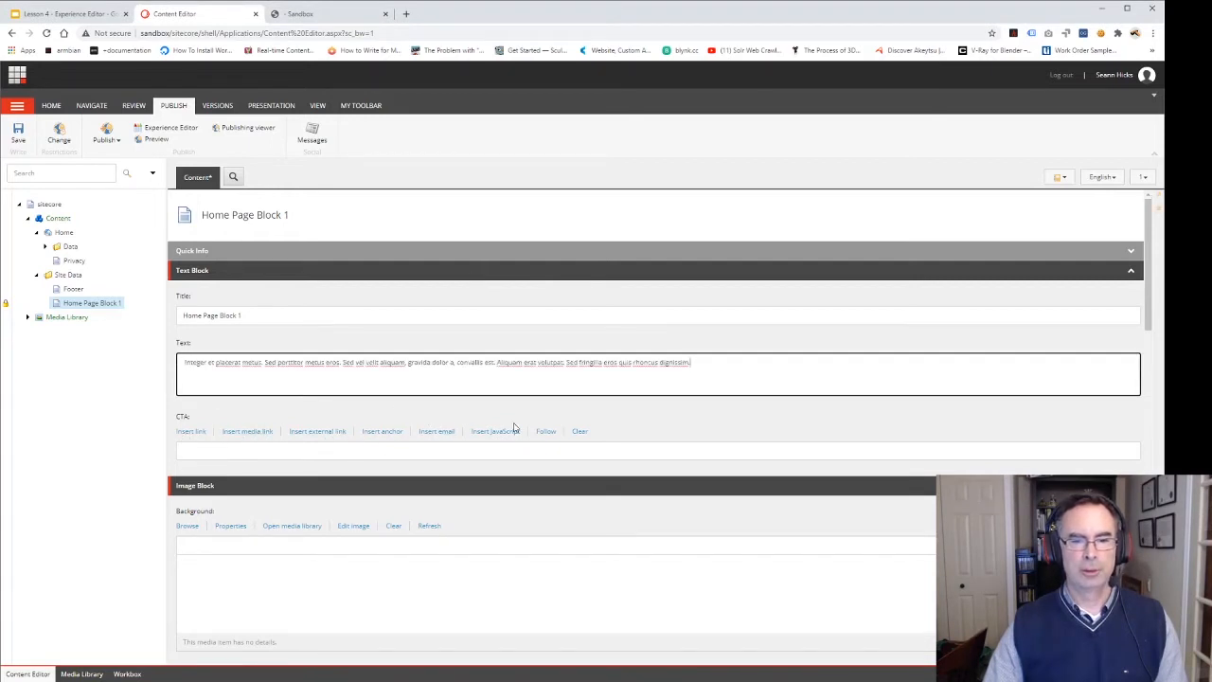
Step: Insert an external link in the CTA field with the description Google and the URL google.com
click(331, 433)
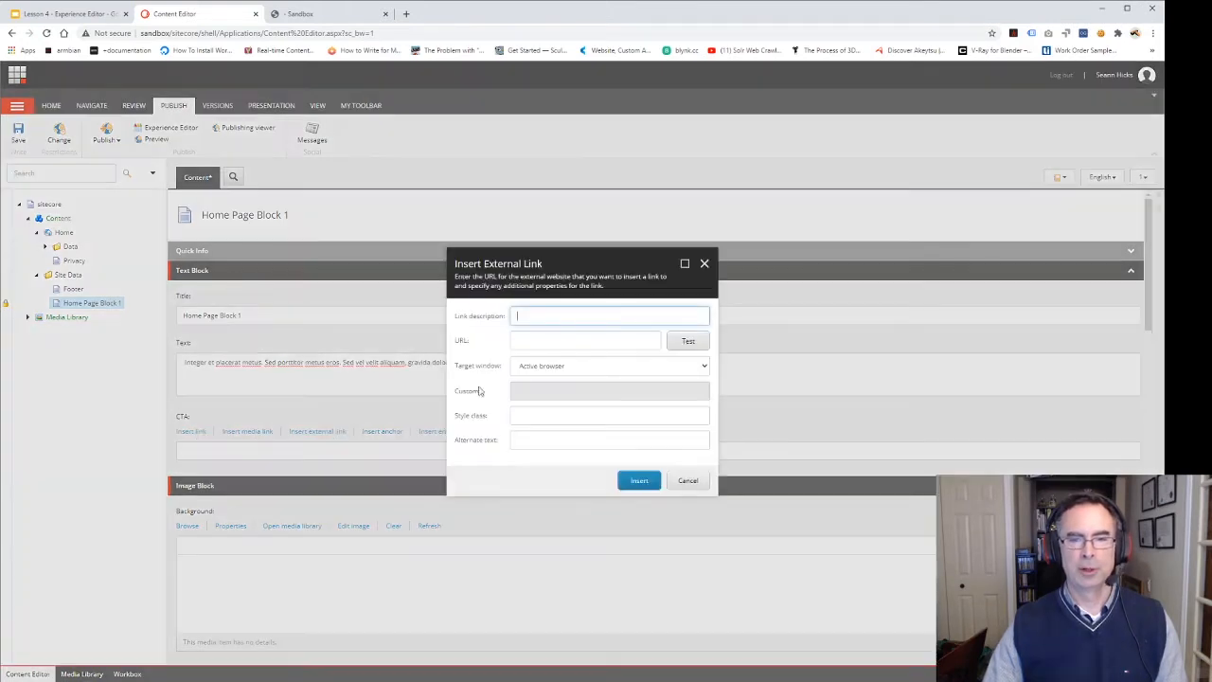
text(Google)
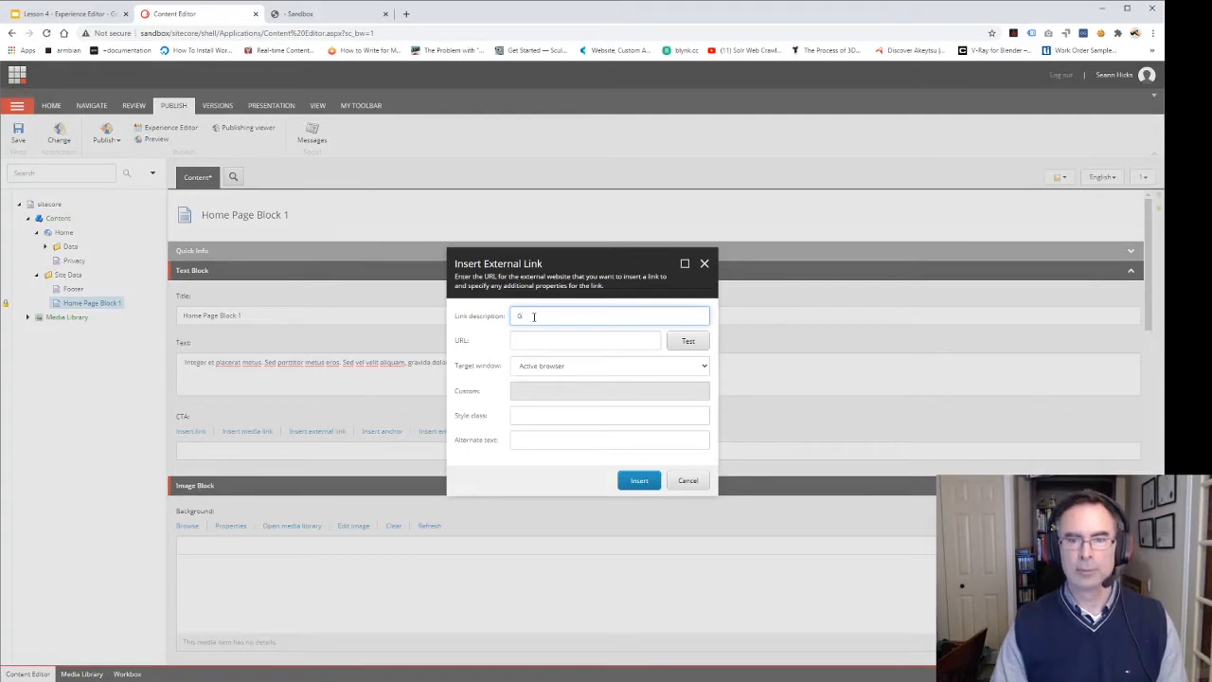
click(538, 343)
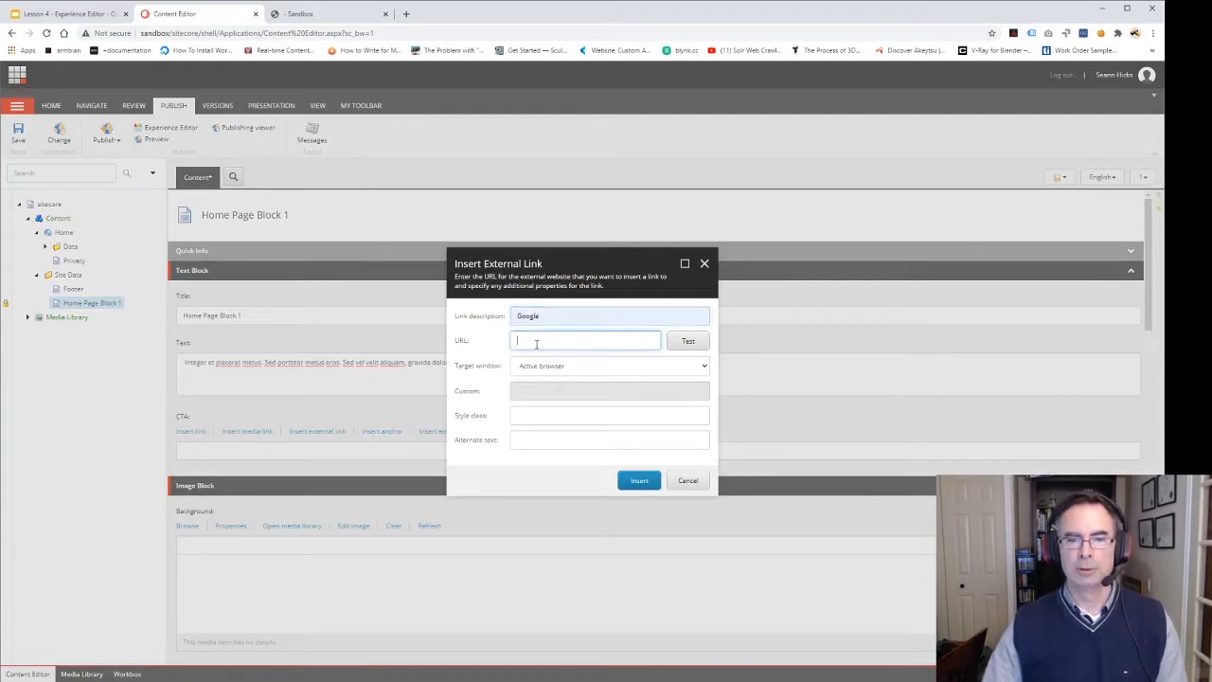
text(google.com)
click(640, 481)
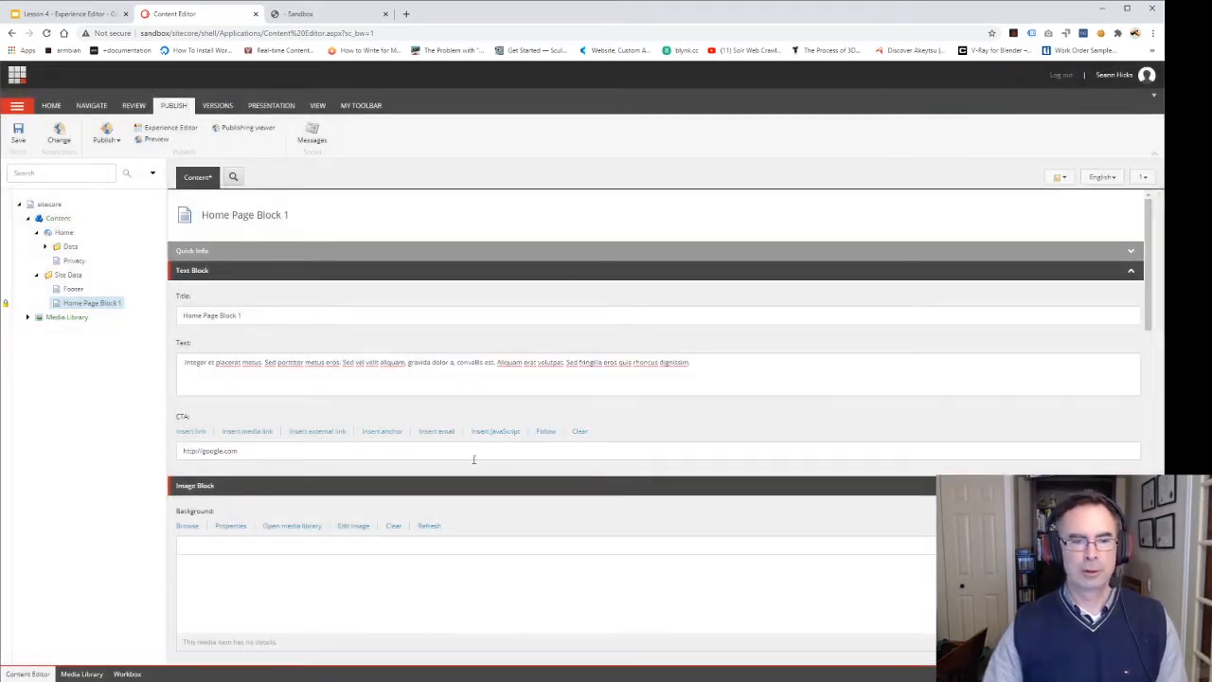
Step: Set the image block's background to dayee-iT8grgpeX4c-unsplash-scaled from the Images/Banner media folder and save the item
scroll(360, 478, down, 1)
scroll(360, 478, down, 1)
click(187, 417)
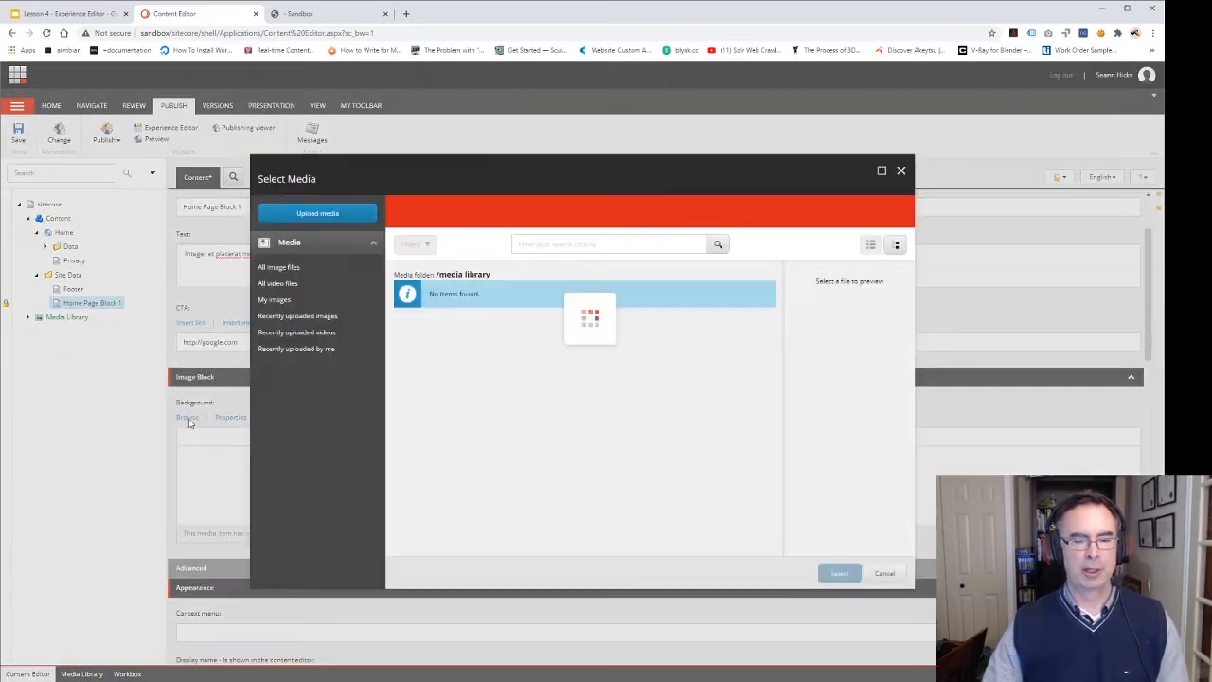
click(890, 245)
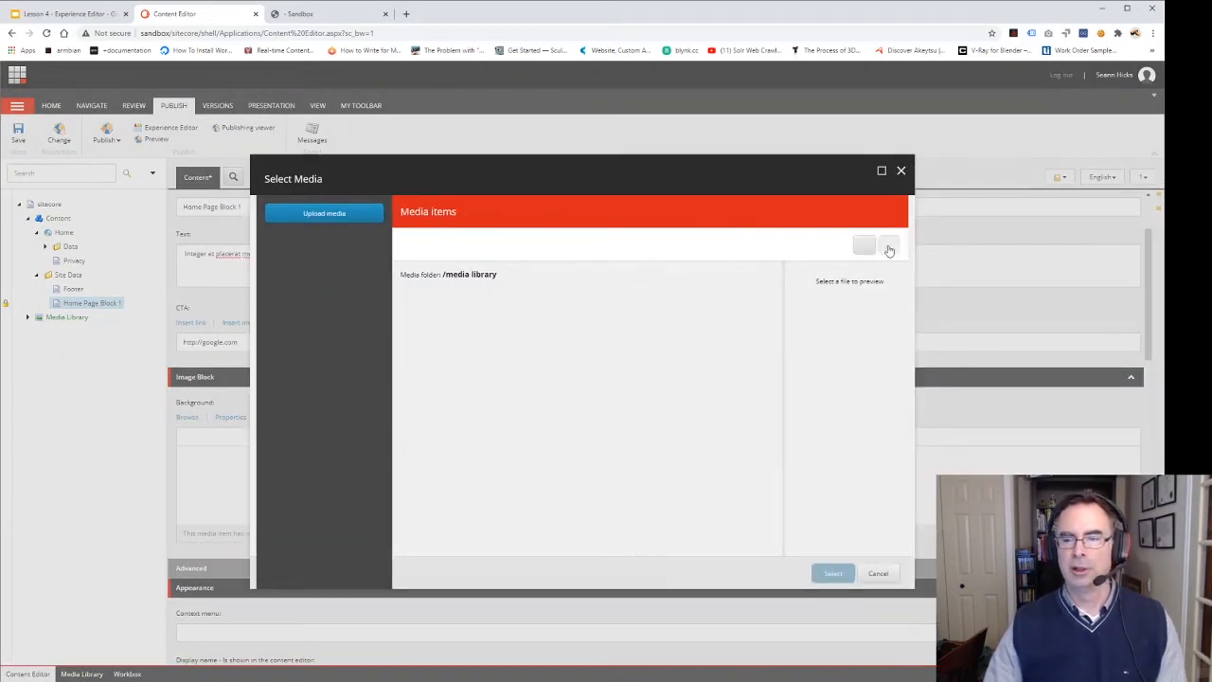
click(415, 339)
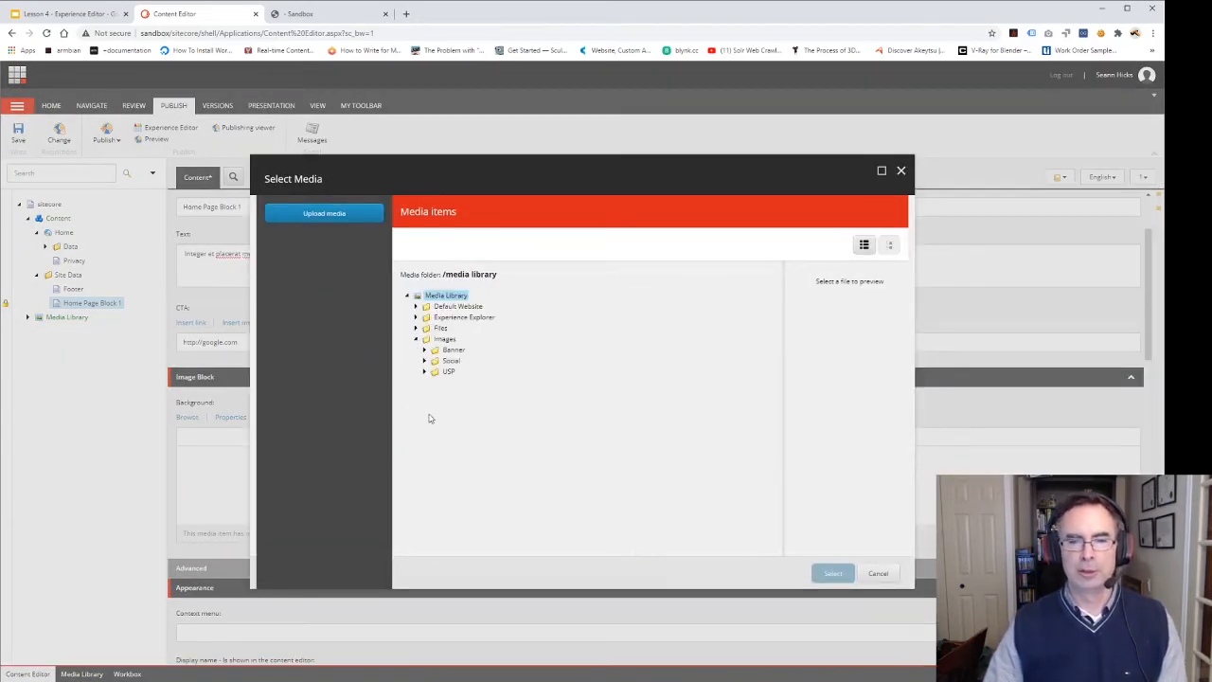
click(424, 350)
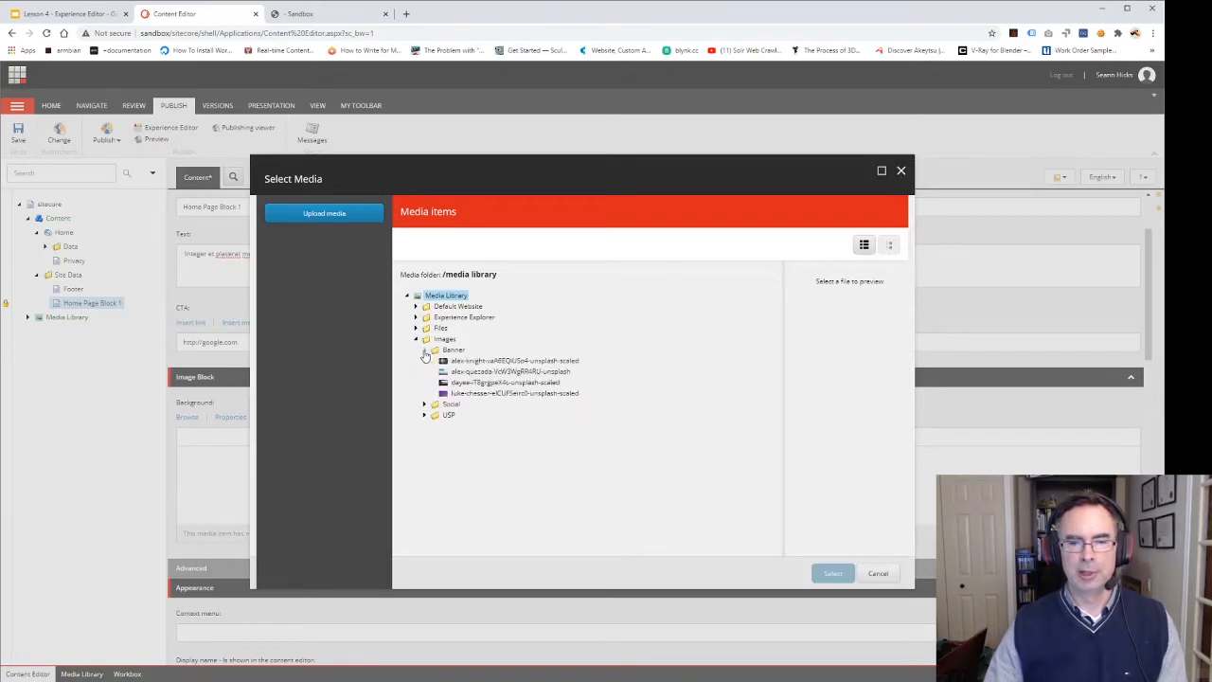
click(479, 394)
click(485, 383)
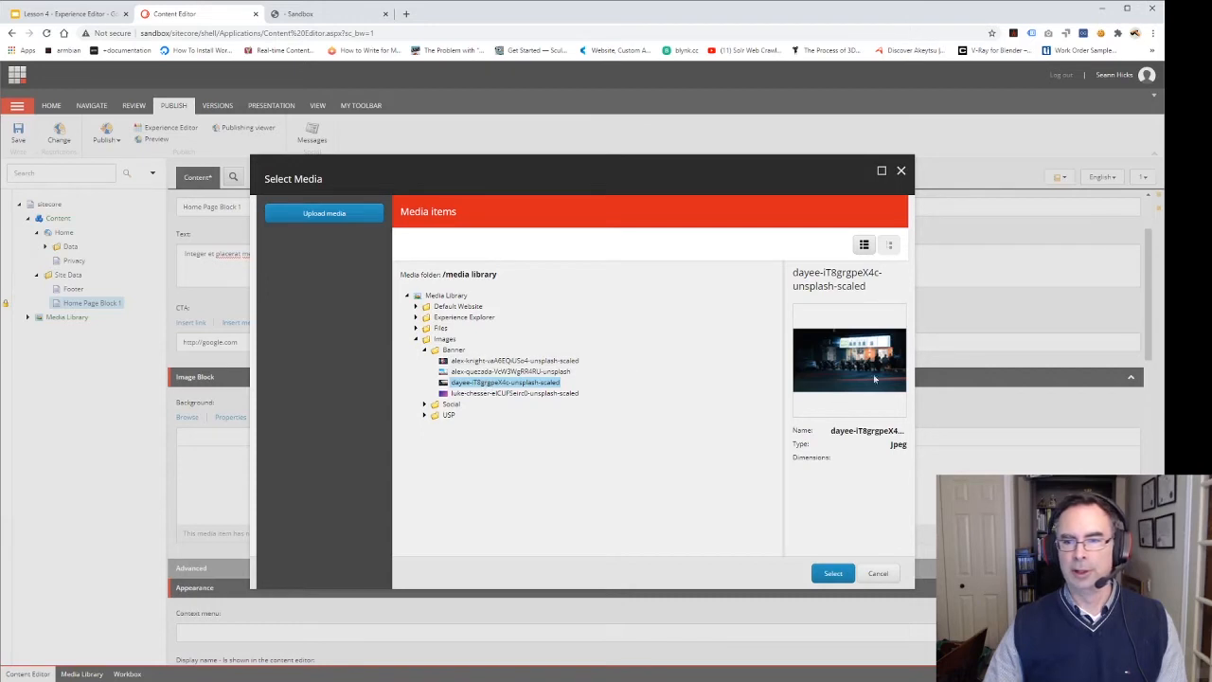
click(833, 574)
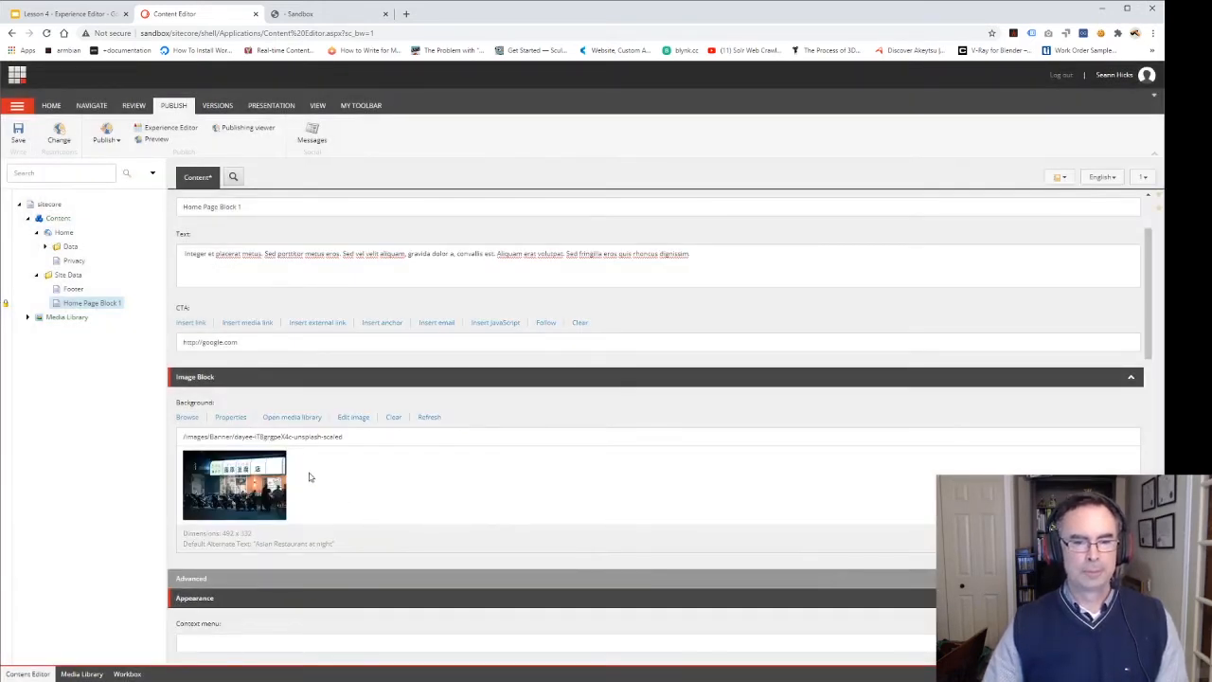
click(18, 132)
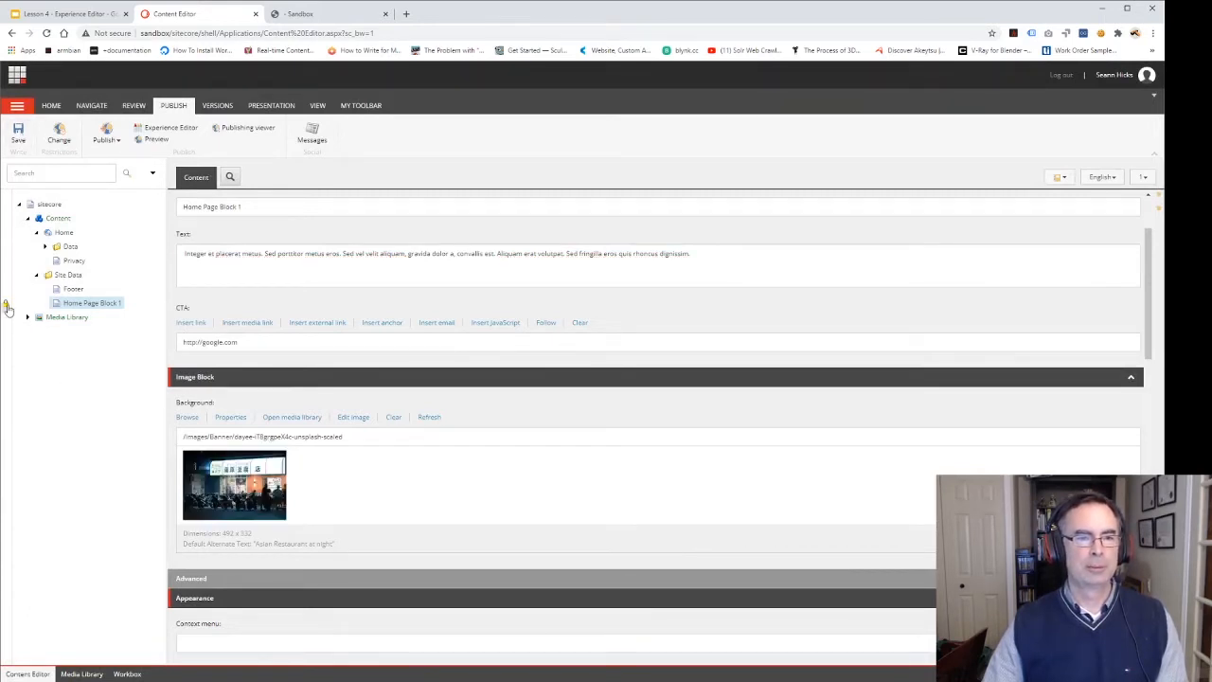
Step: Unlock Home Page Block 1 and smart-publish it with its subitems and related items
click(5, 308)
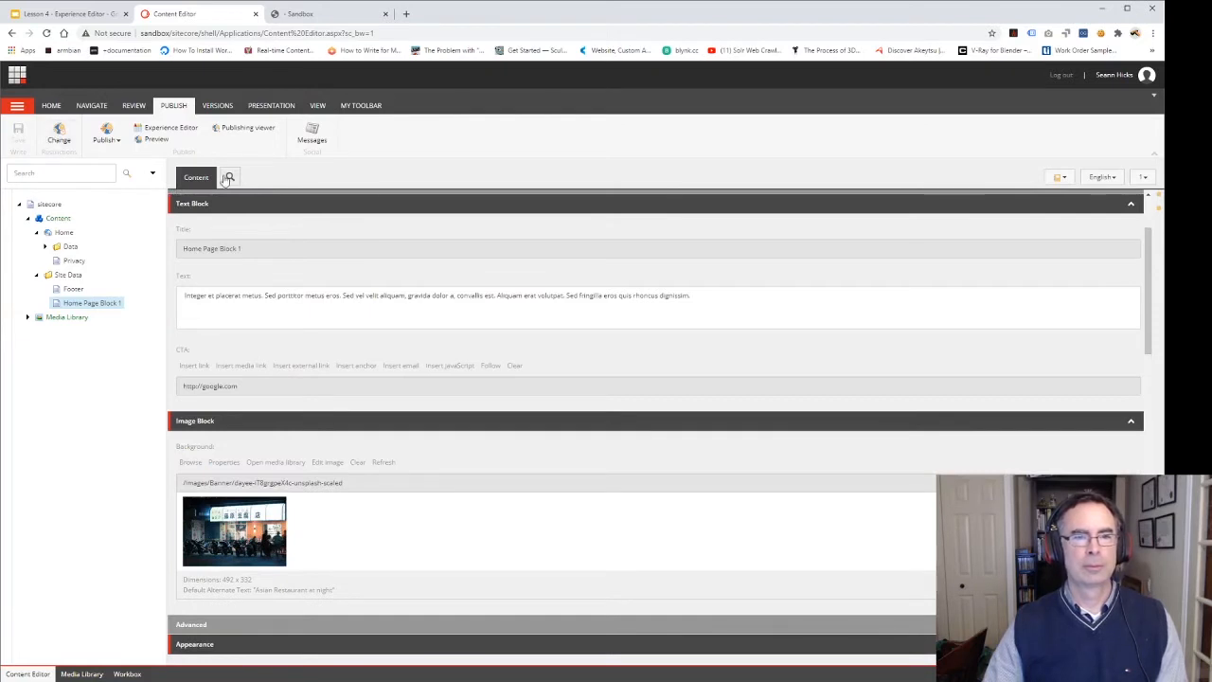
click(106, 142)
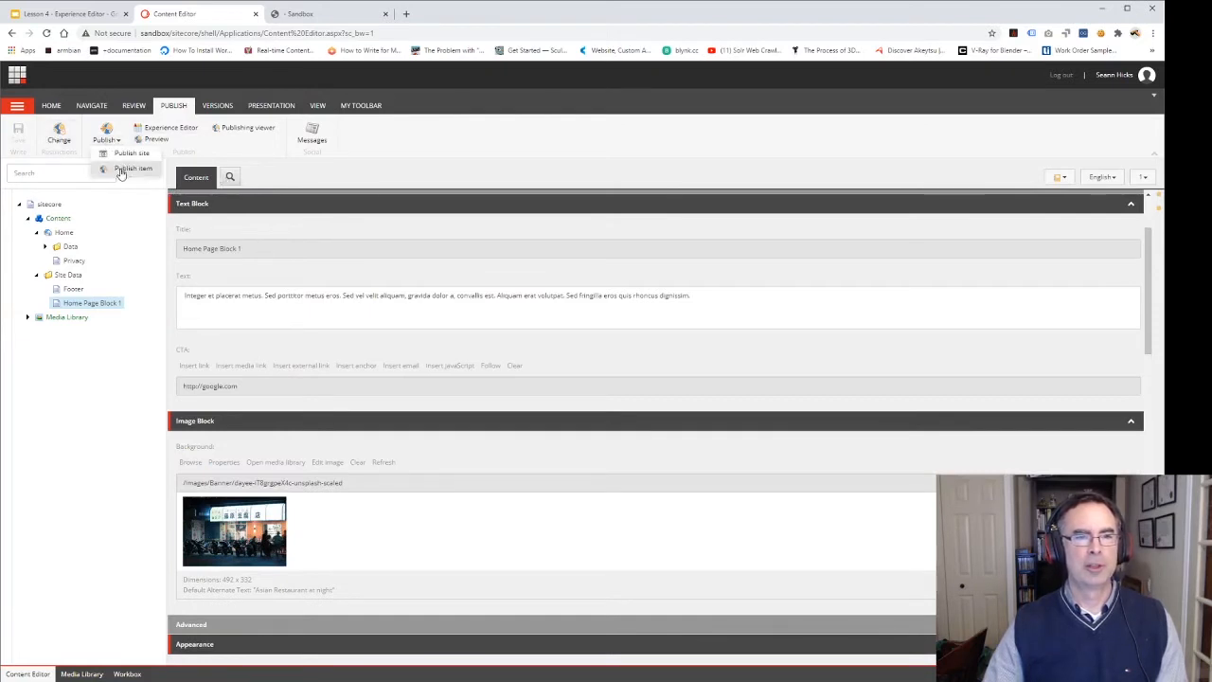
click(120, 169)
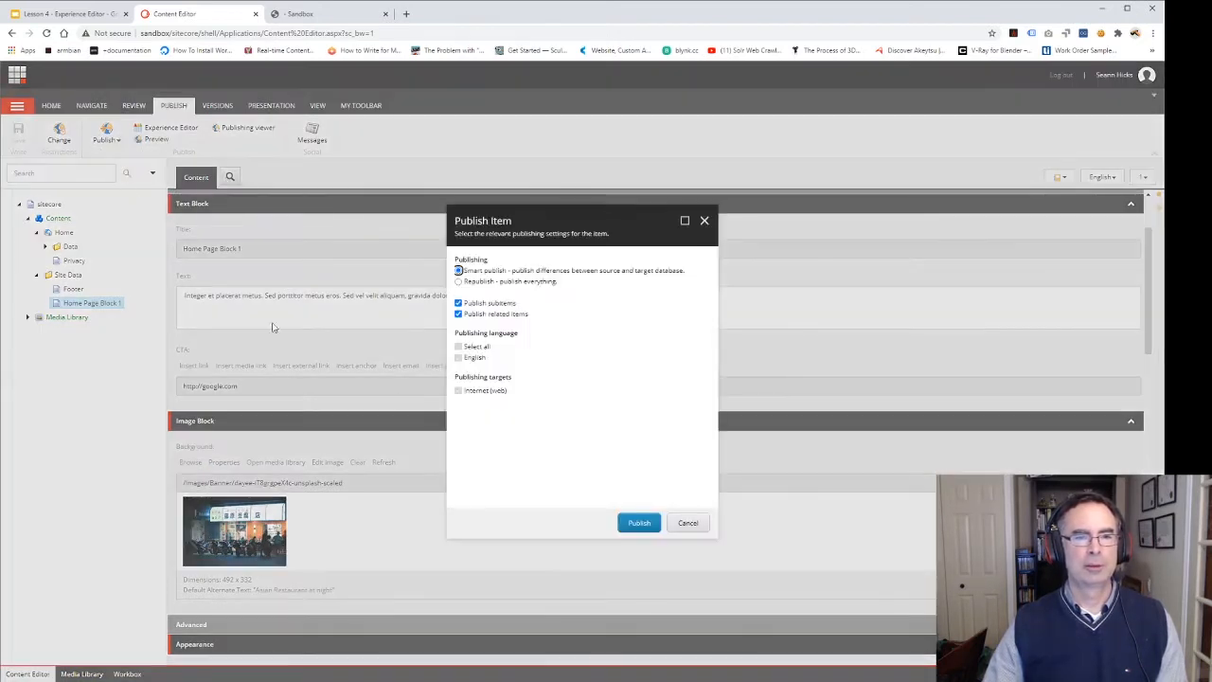
click(638, 522)
click(638, 422)
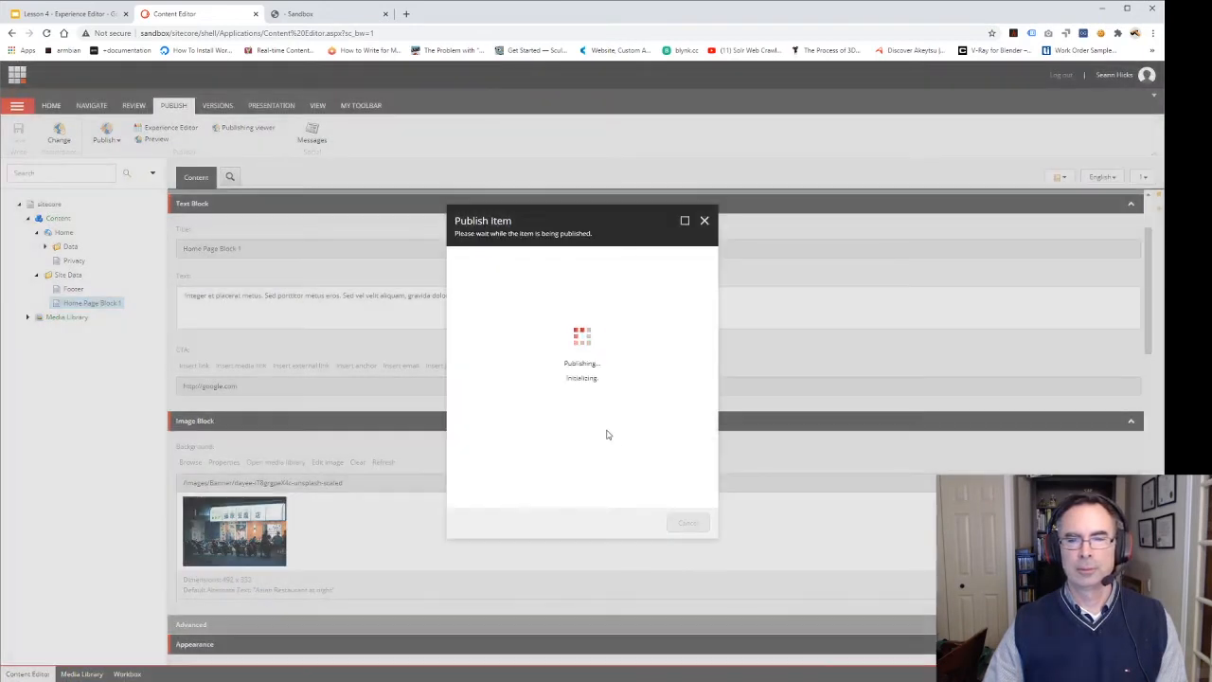
click(699, 523)
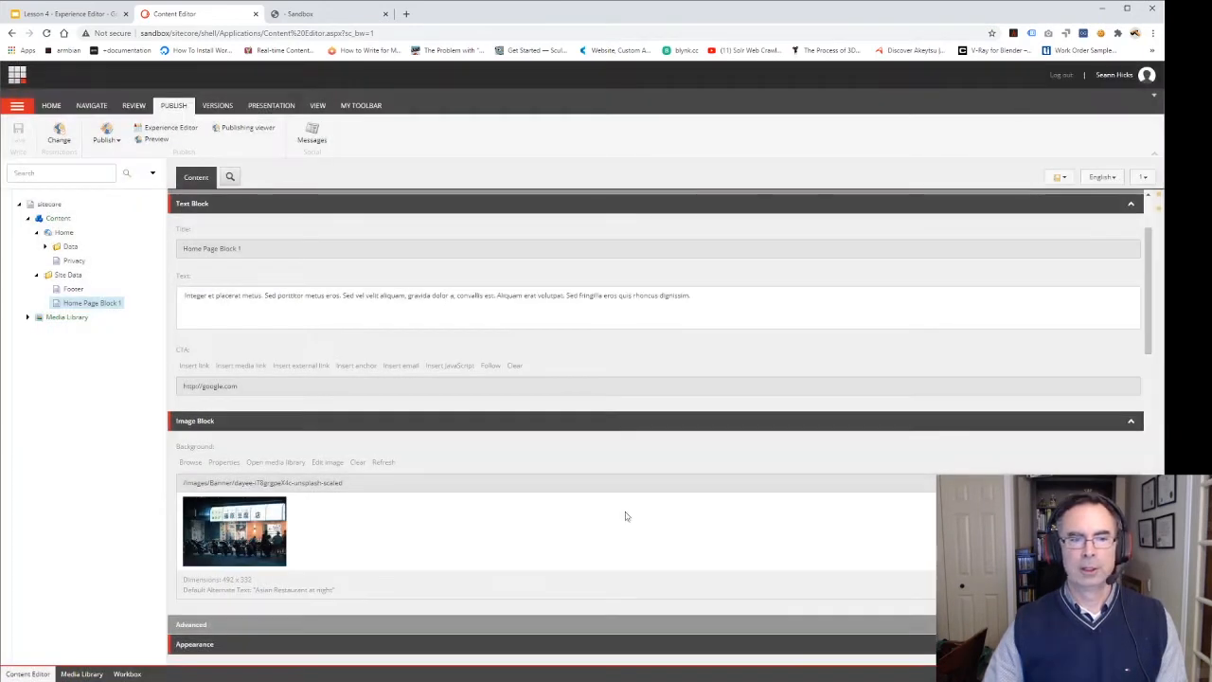
Step: Collapse the item's Appearance section and examine the Workflow section of Home Page Block 1 for its workflow settings
scroll(379, 500, down, 5)
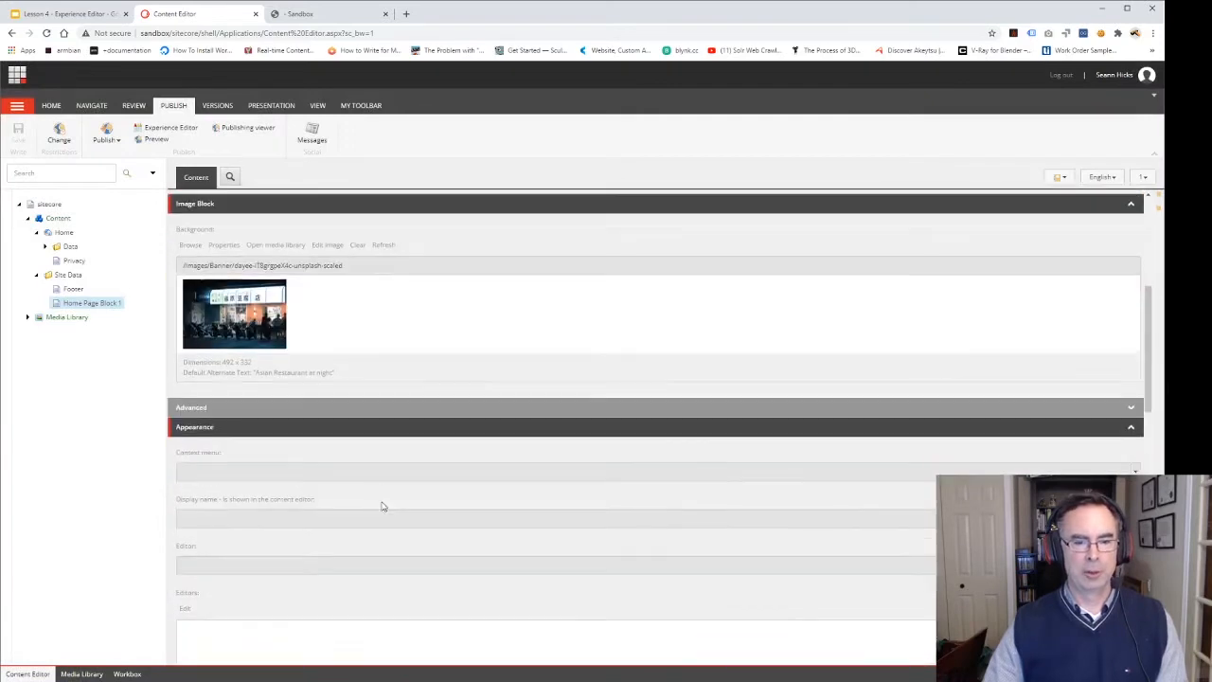
scroll(360, 495, up, 3)
click(199, 427)
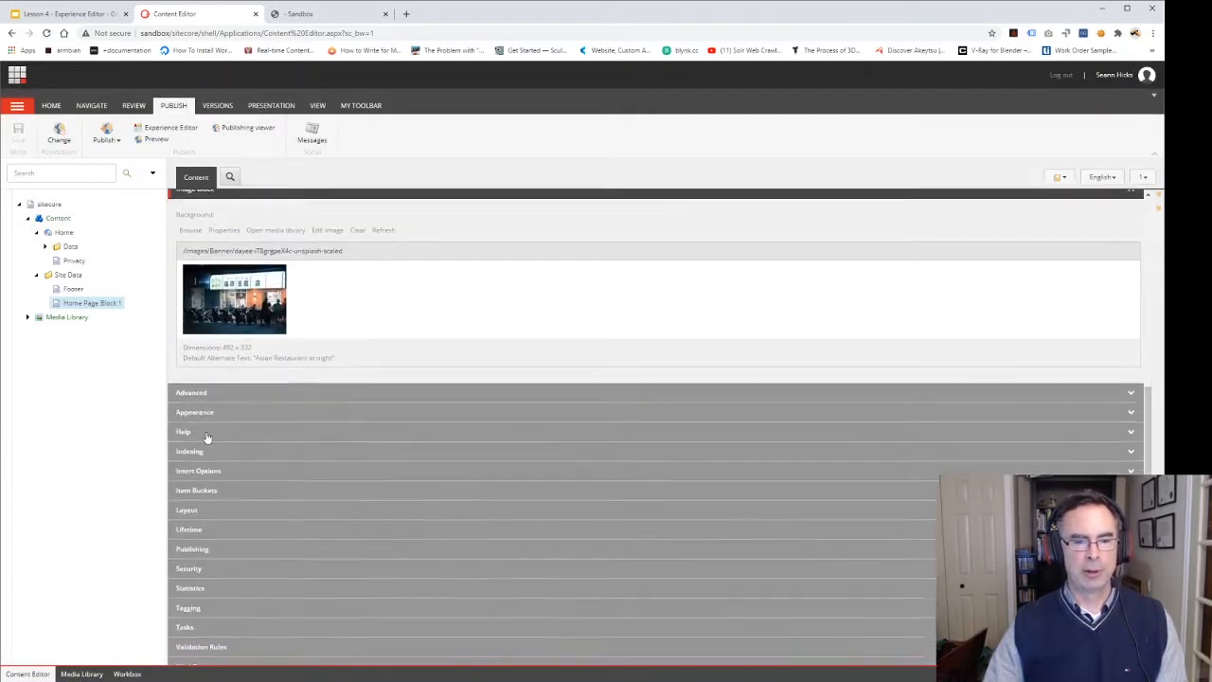
click(193, 655)
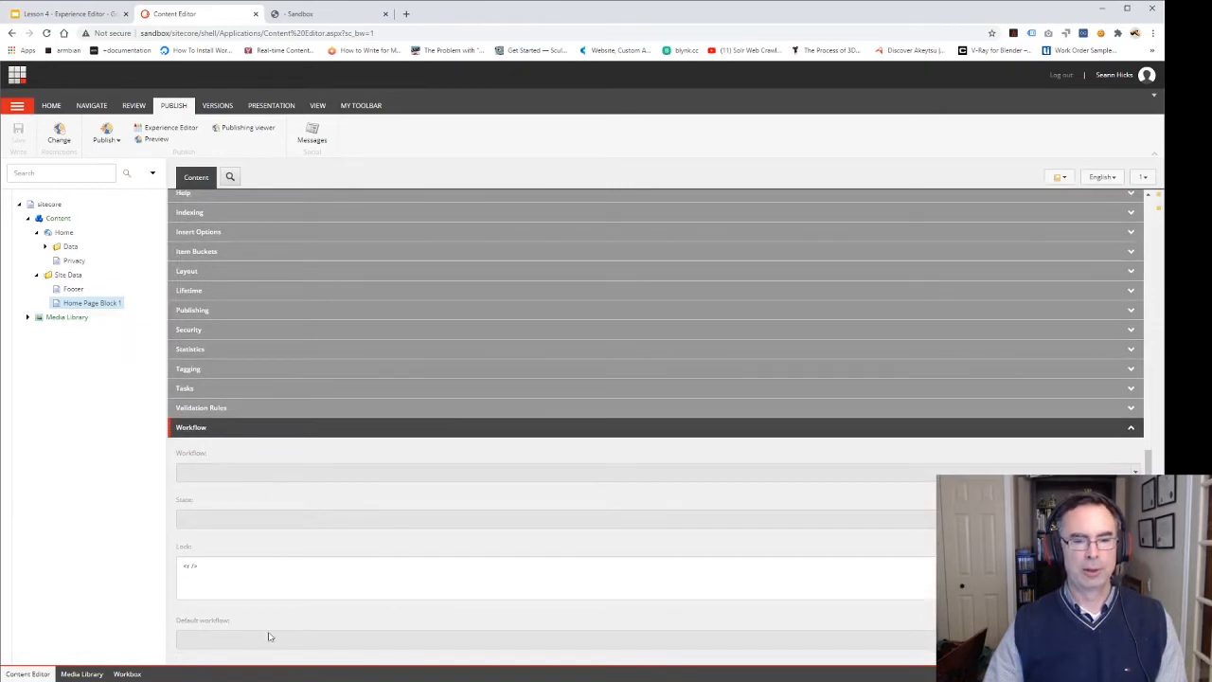
click(202, 436)
scroll(202, 436, up, 10)
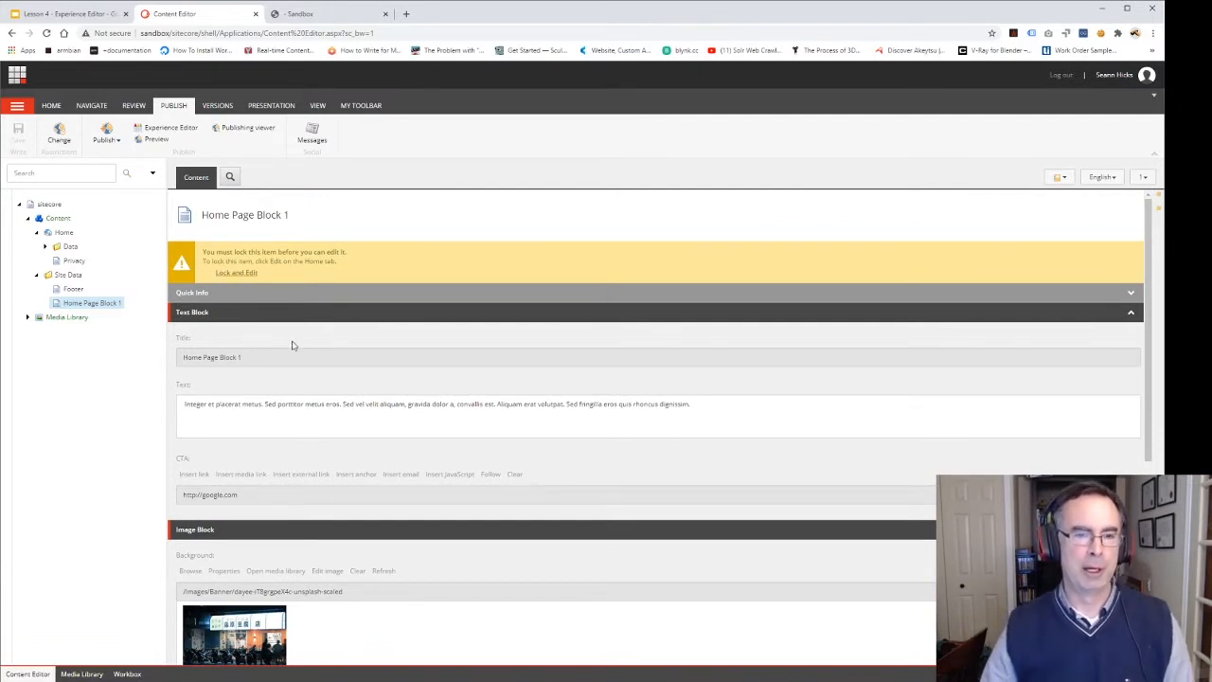
Step: Lock Home Page Block 1 for editing and check it back in from the review tools
click(235, 274)
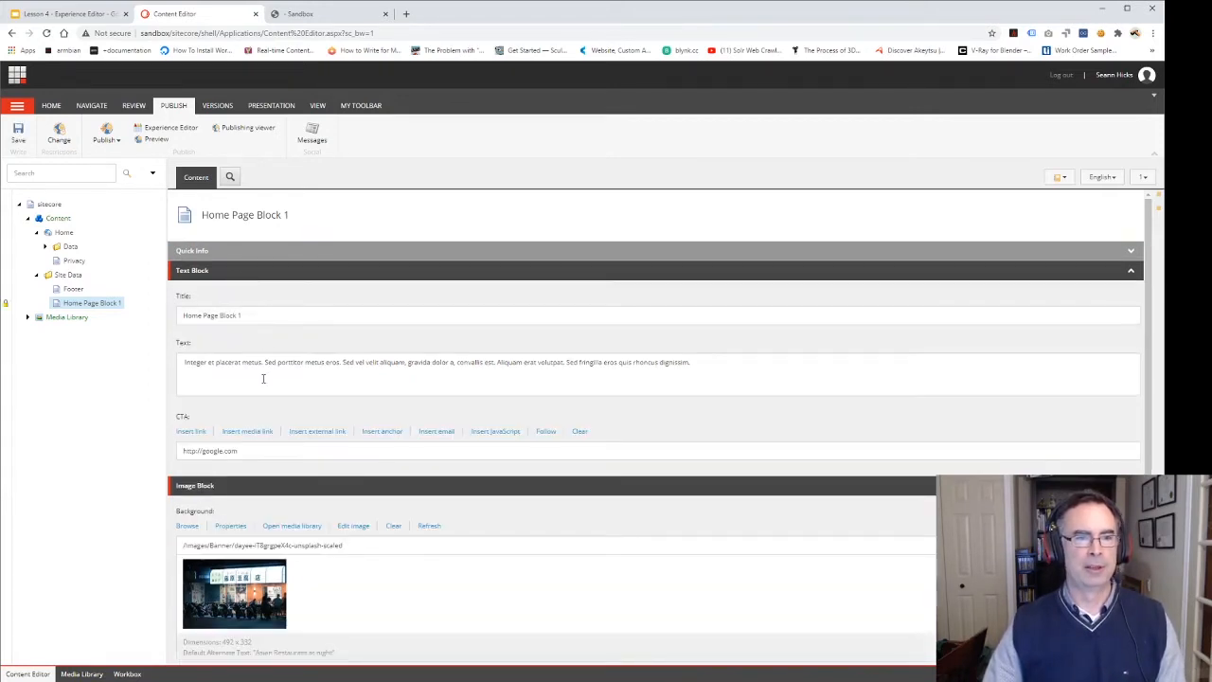
click(134, 106)
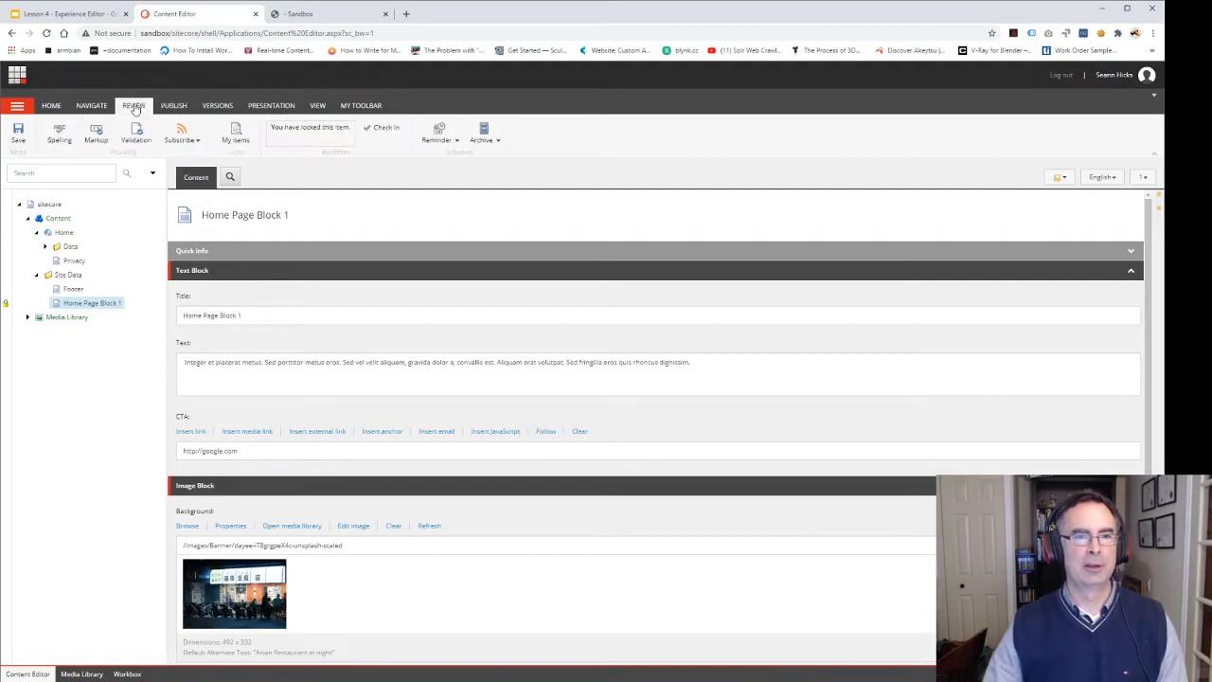
click(385, 133)
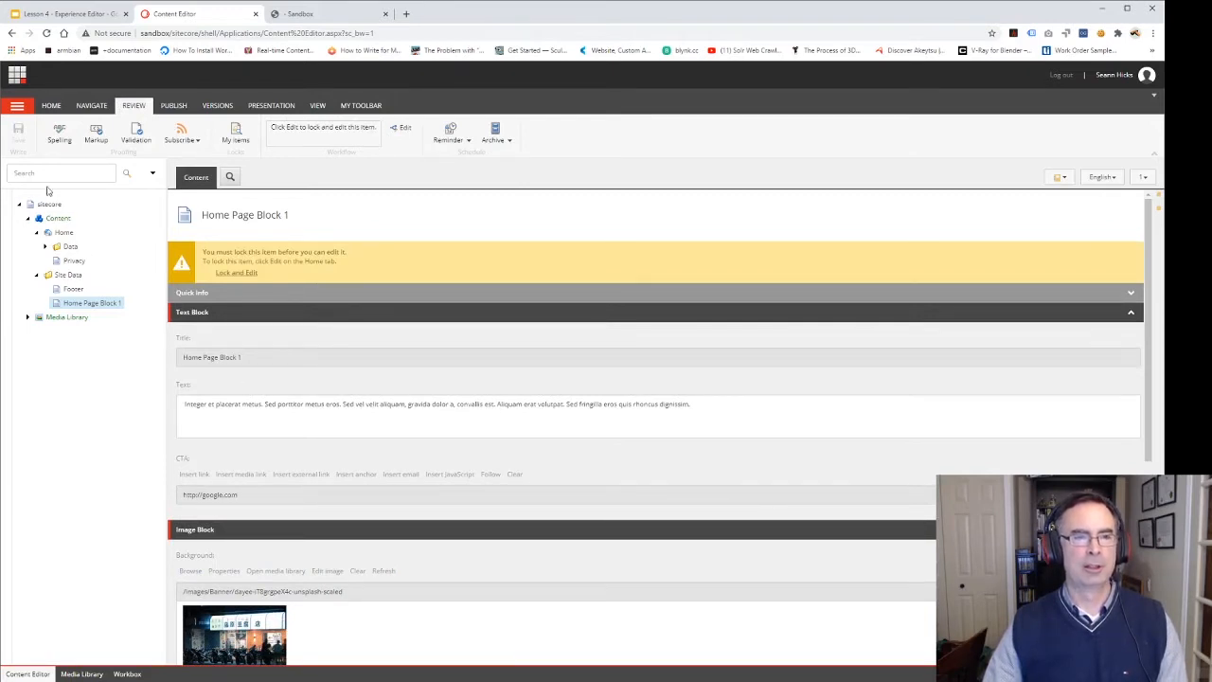
Step: Smart-publish the checked-in Home Page Block 1 again, including its subitems and related items
click(173, 105)
click(104, 138)
click(118, 168)
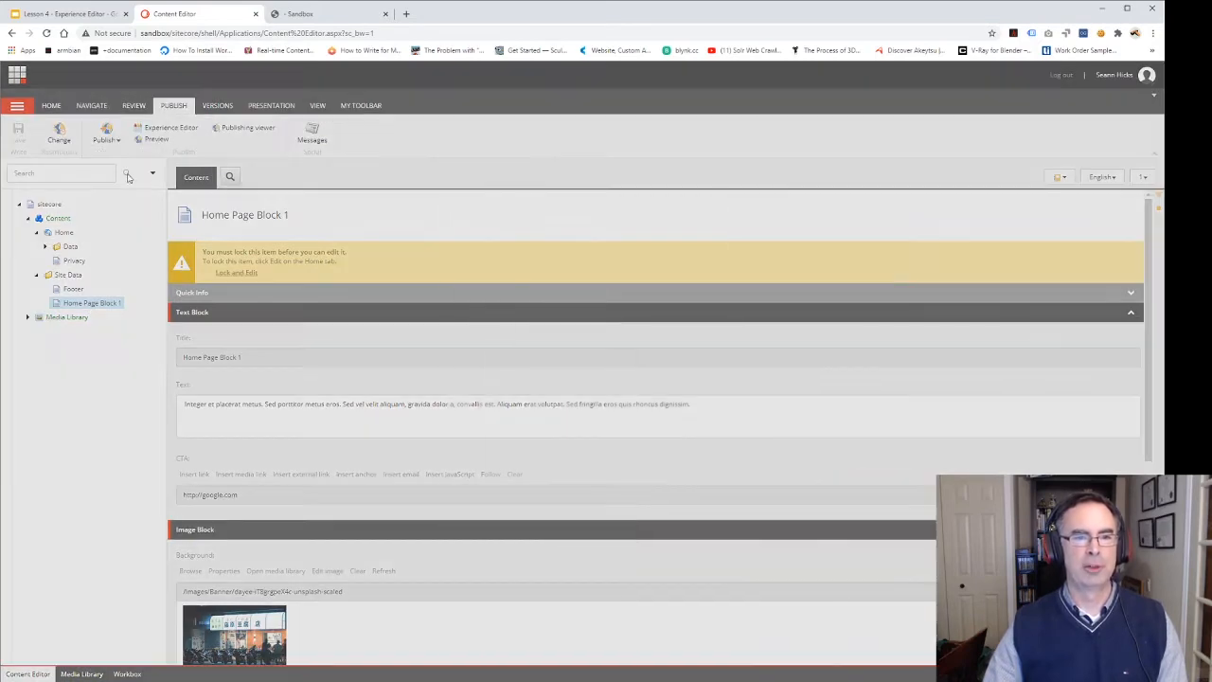
click(639, 523)
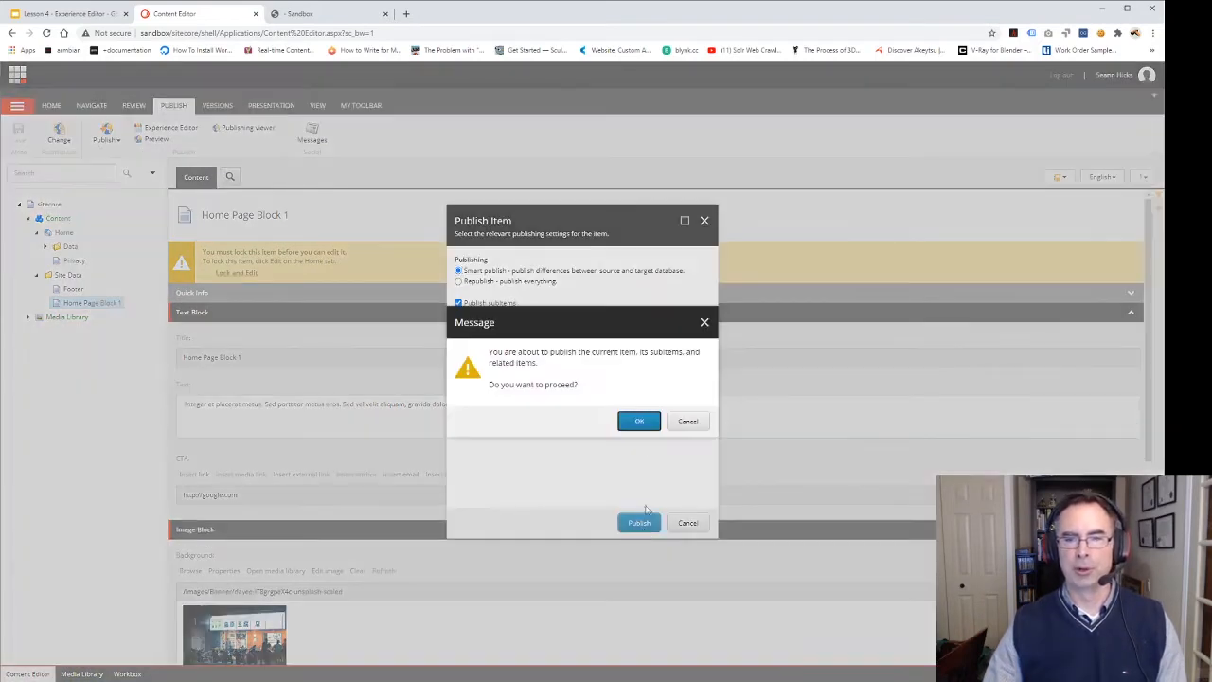
click(637, 421)
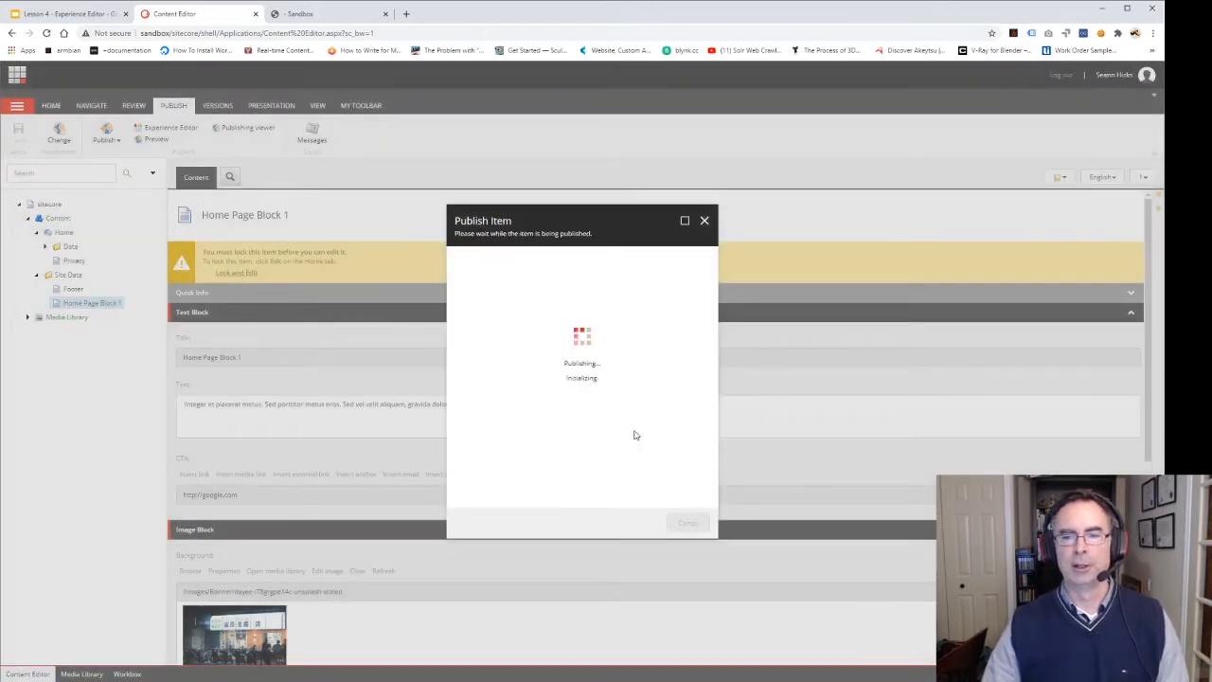
click(688, 524)
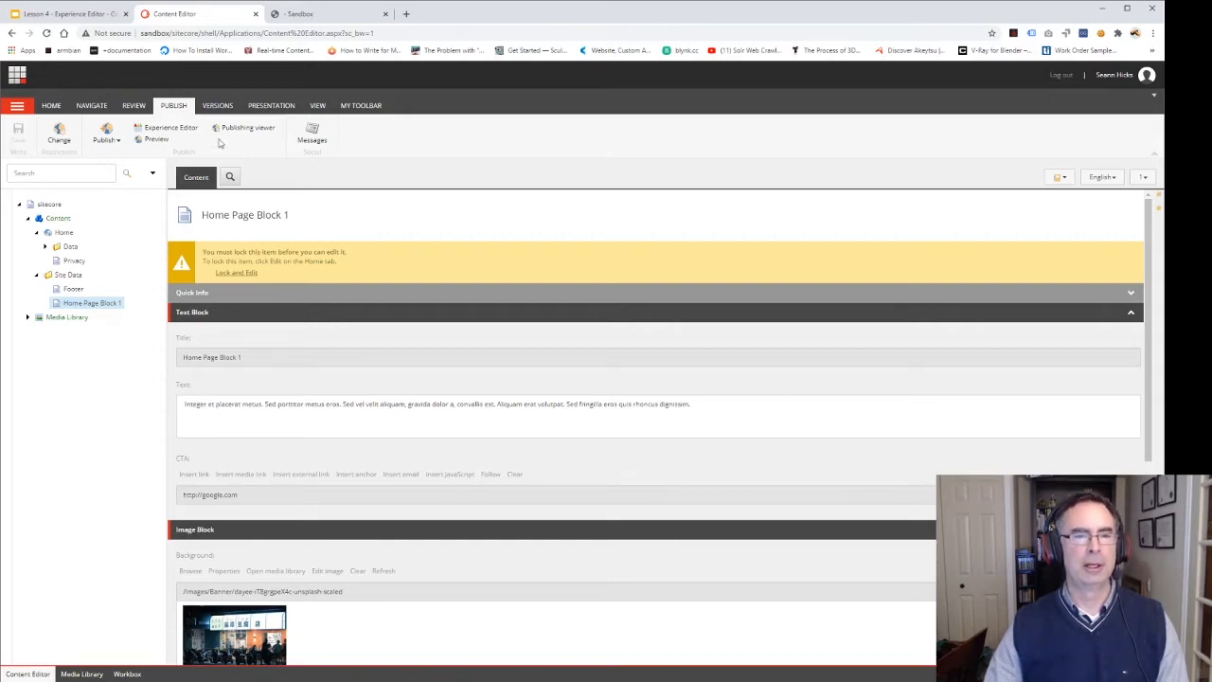
Step: Switch to the Sandbox page in the Experience Editor and set the Text Image Blocks component's data source to Site Data/Home Page Block 1
click(299, 16)
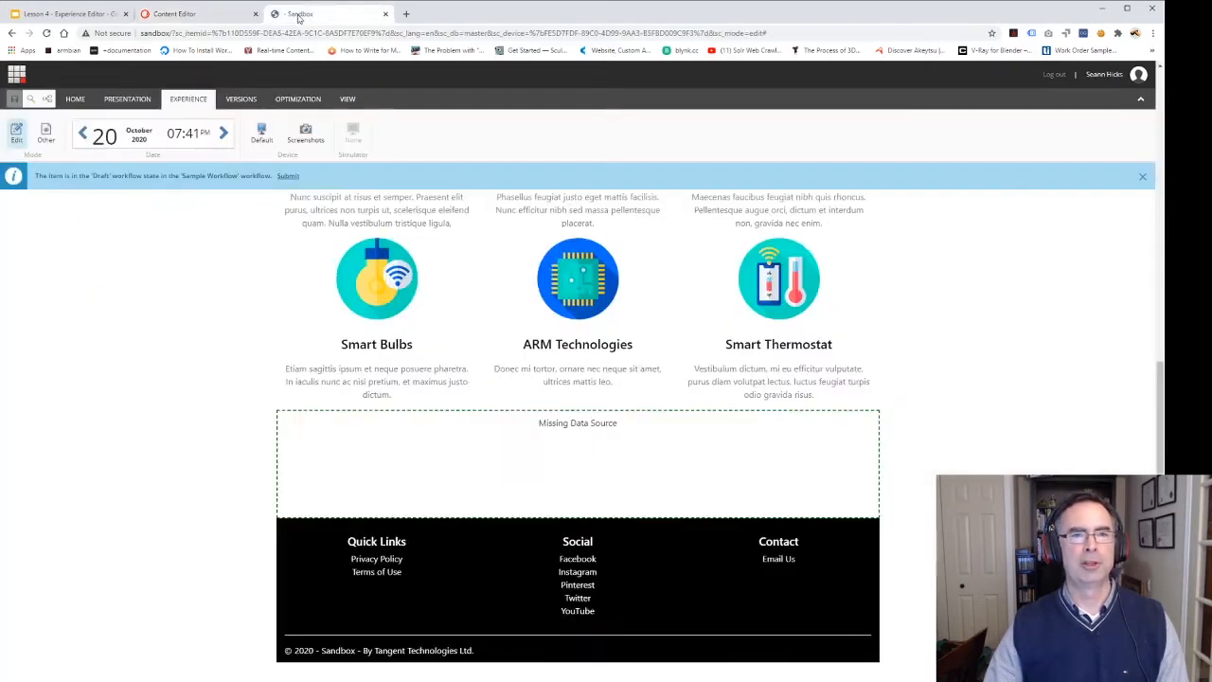
click(425, 441)
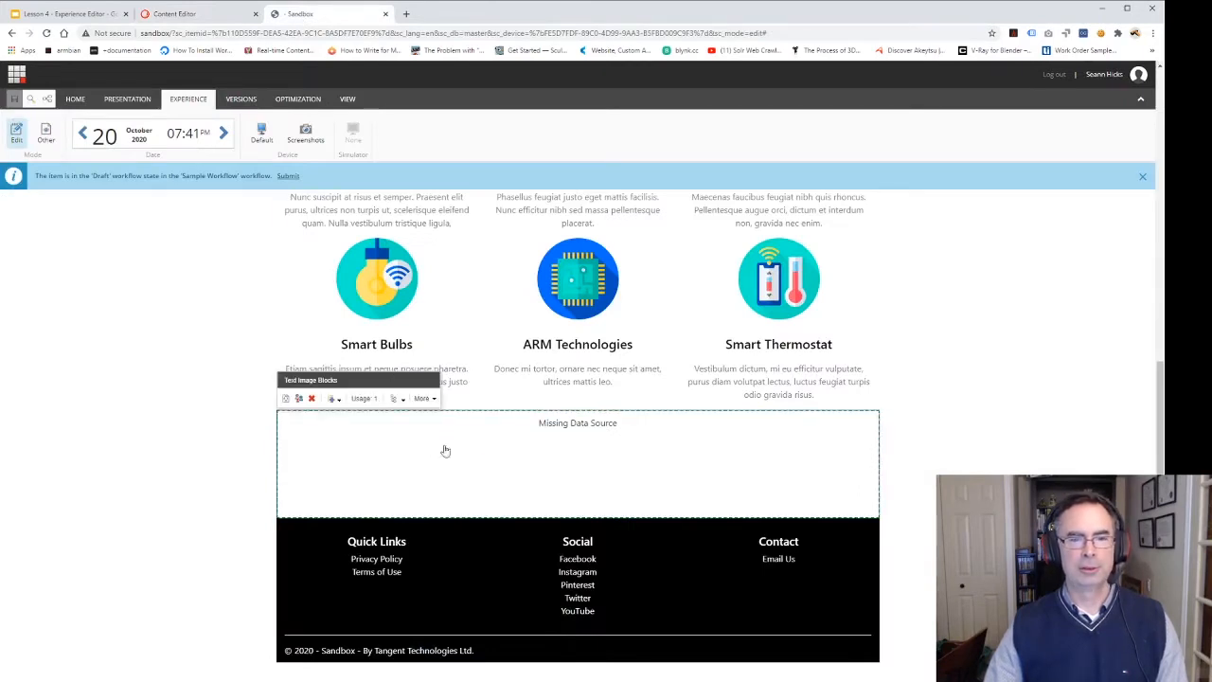
click(433, 400)
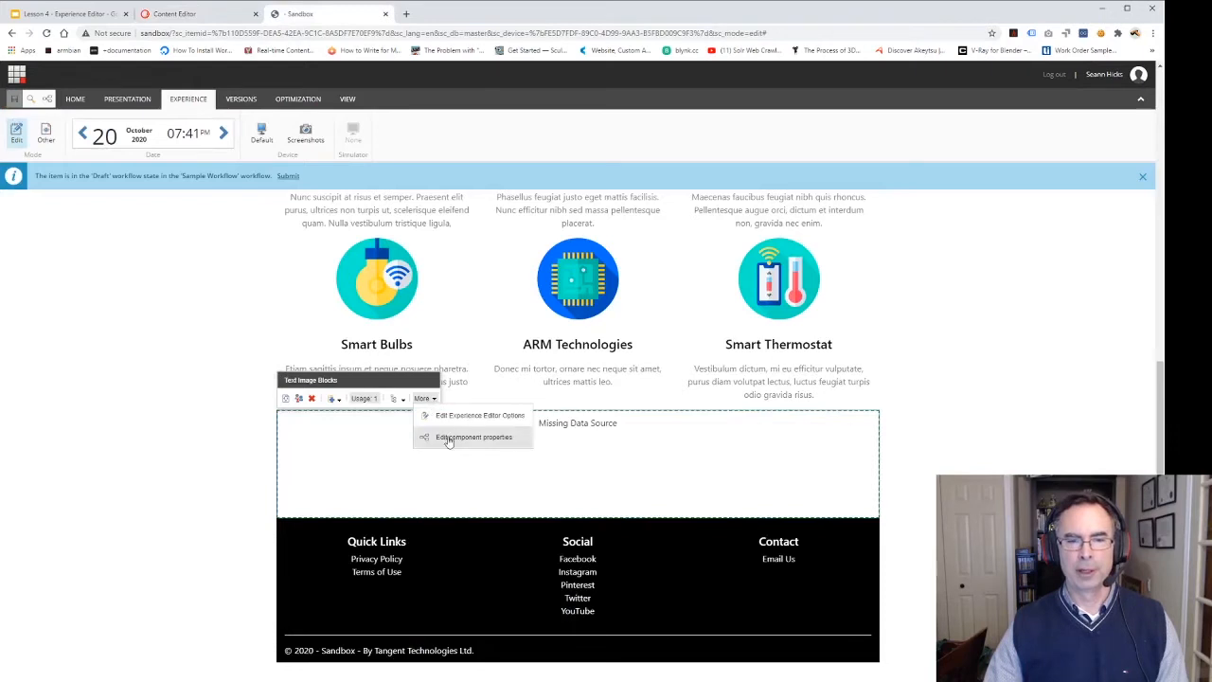
click(483, 437)
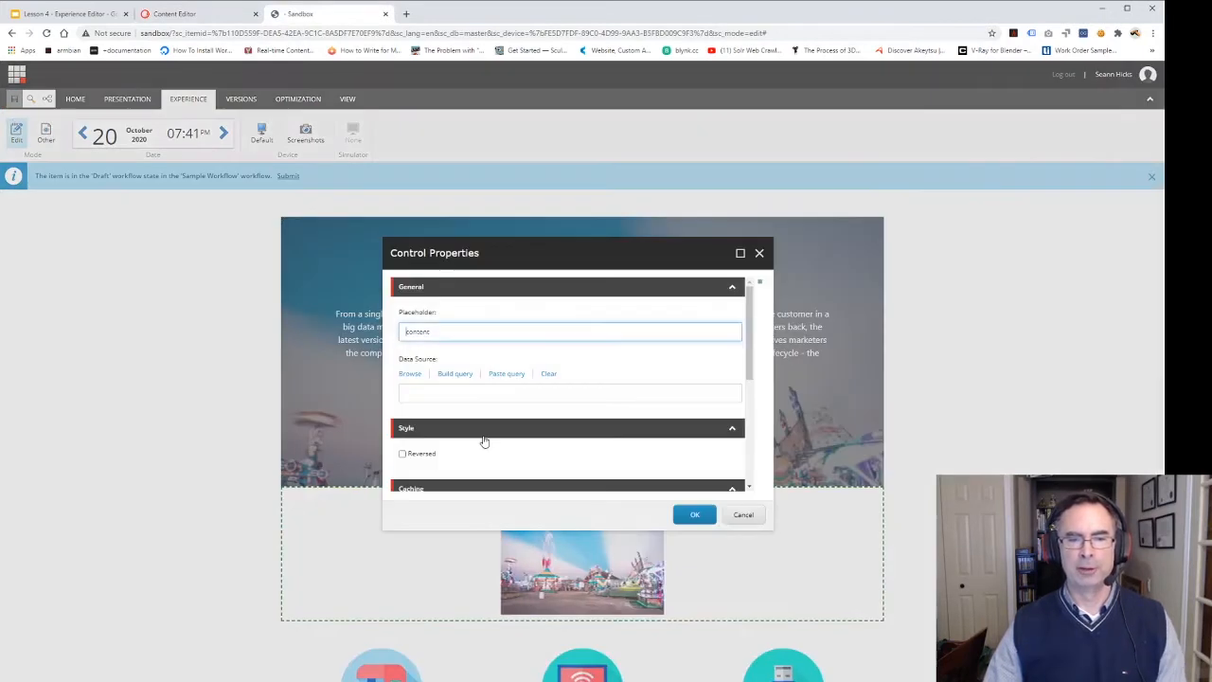
click(407, 375)
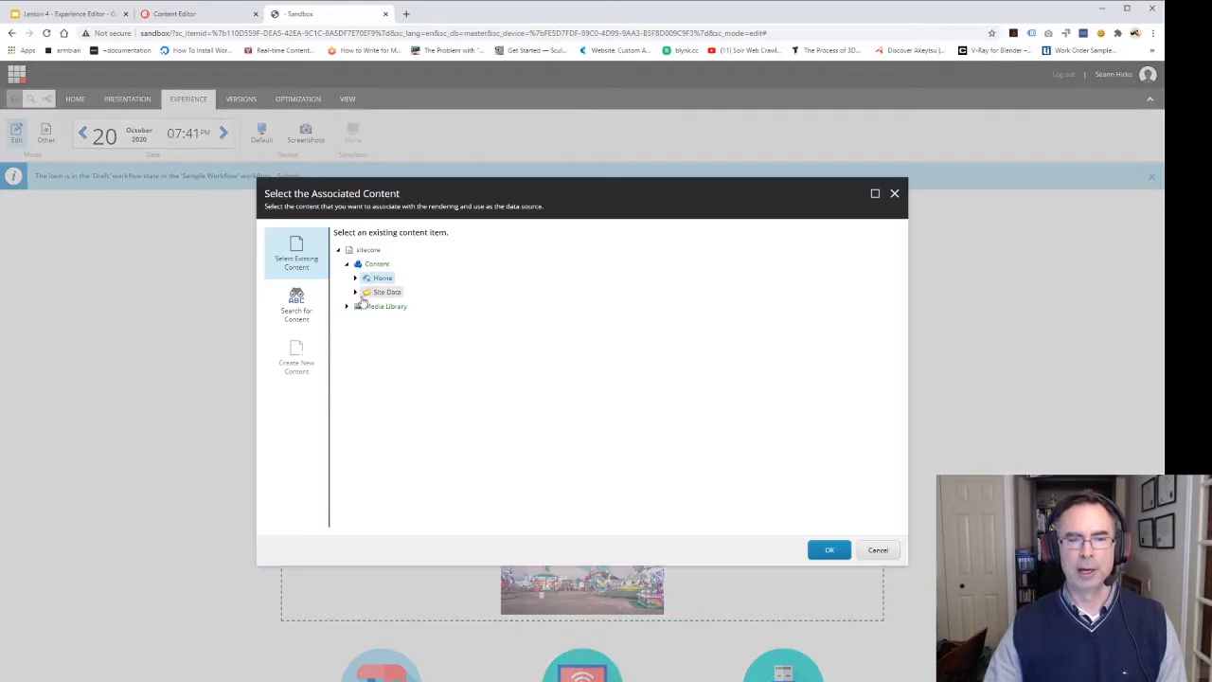
click(355, 292)
click(405, 321)
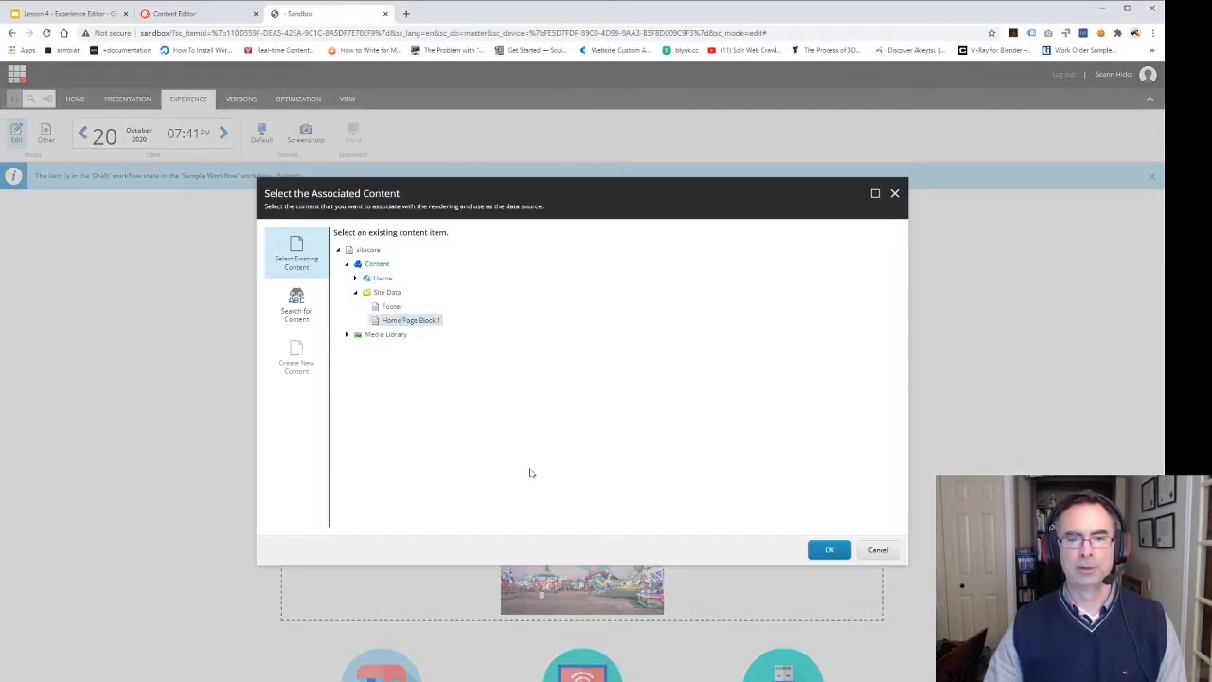
click(830, 550)
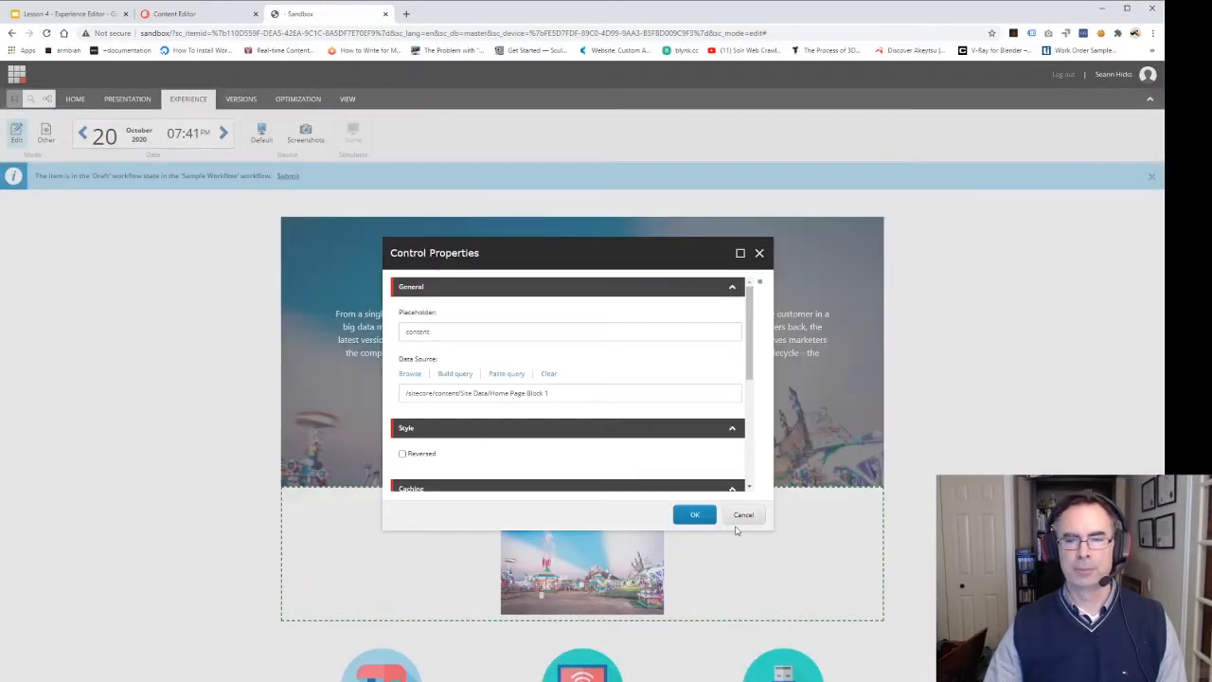
click(696, 516)
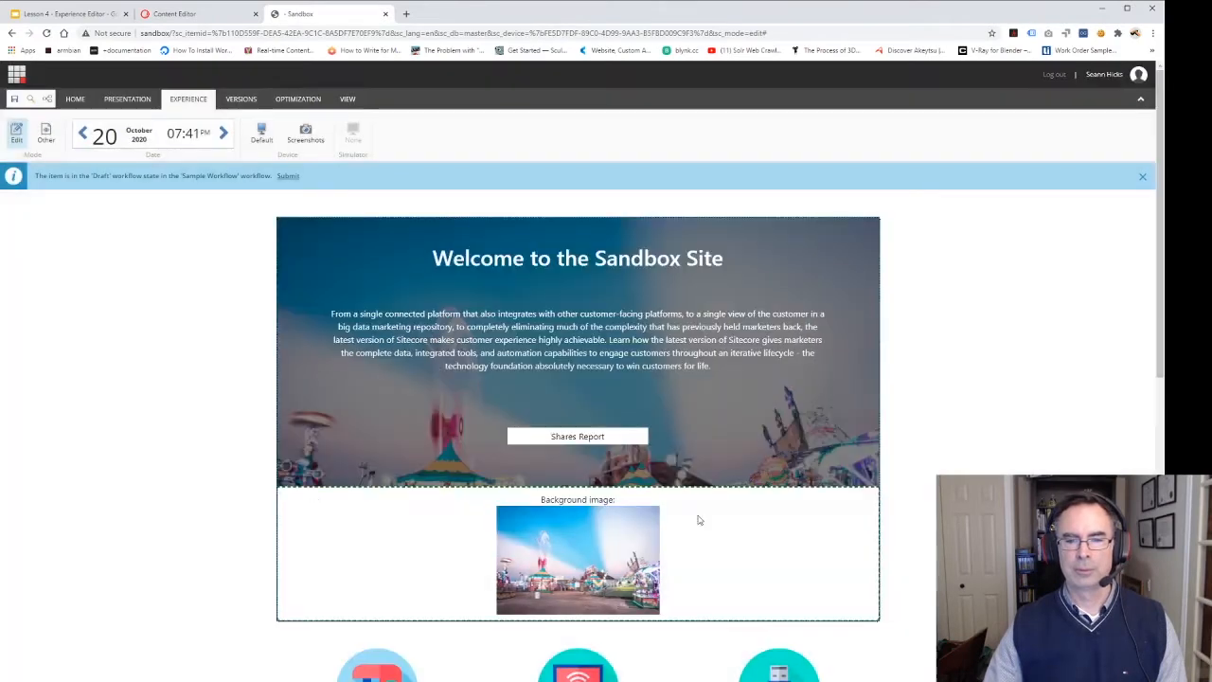
Step: Save the home page with the Home Page Block 1 content assigned to its Text Image Blocks component
scroll(699, 521, down, 7)
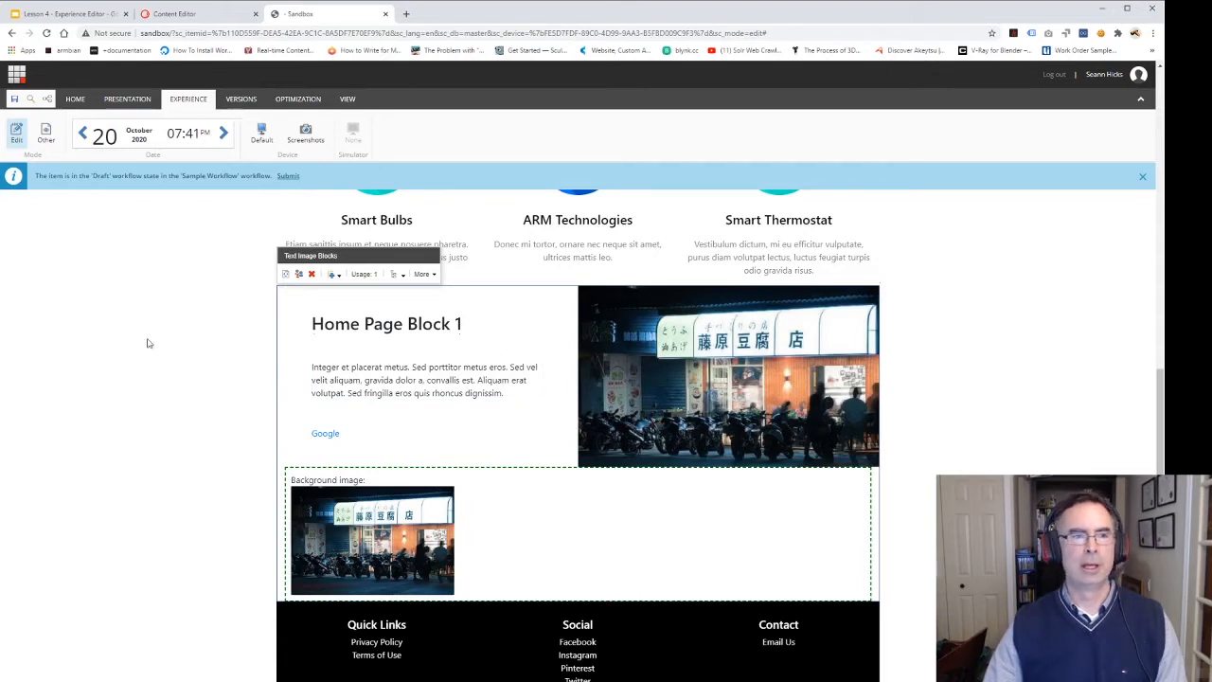
click(14, 98)
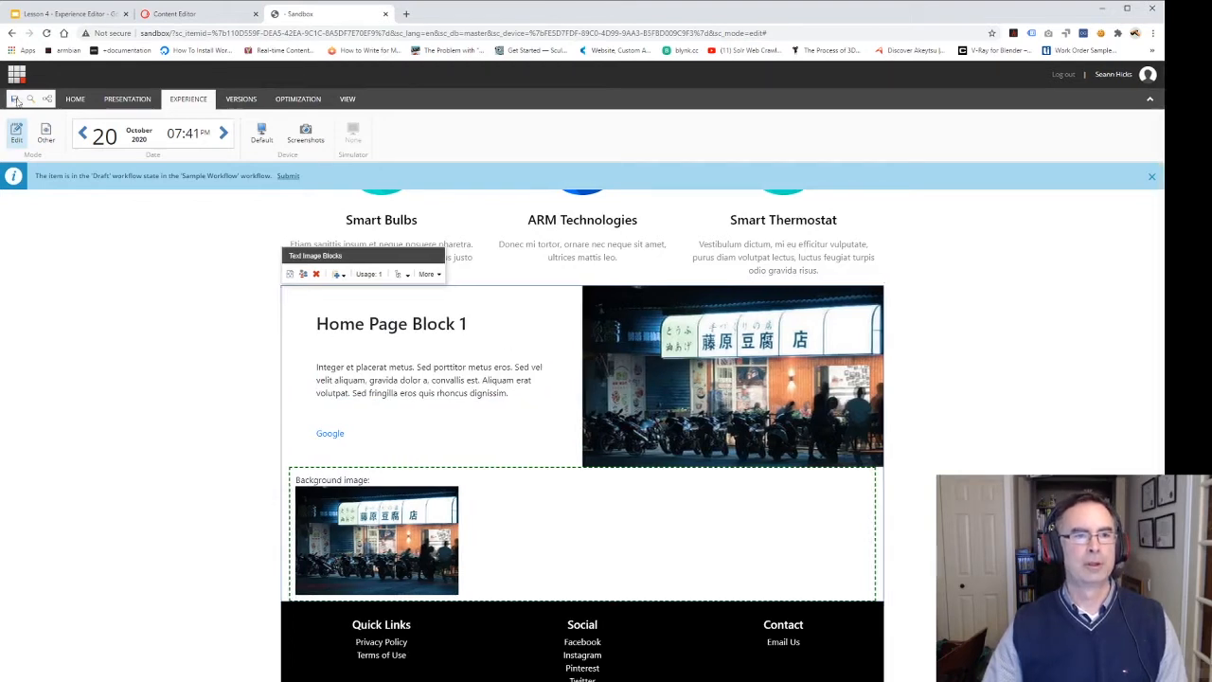
click(610, 423)
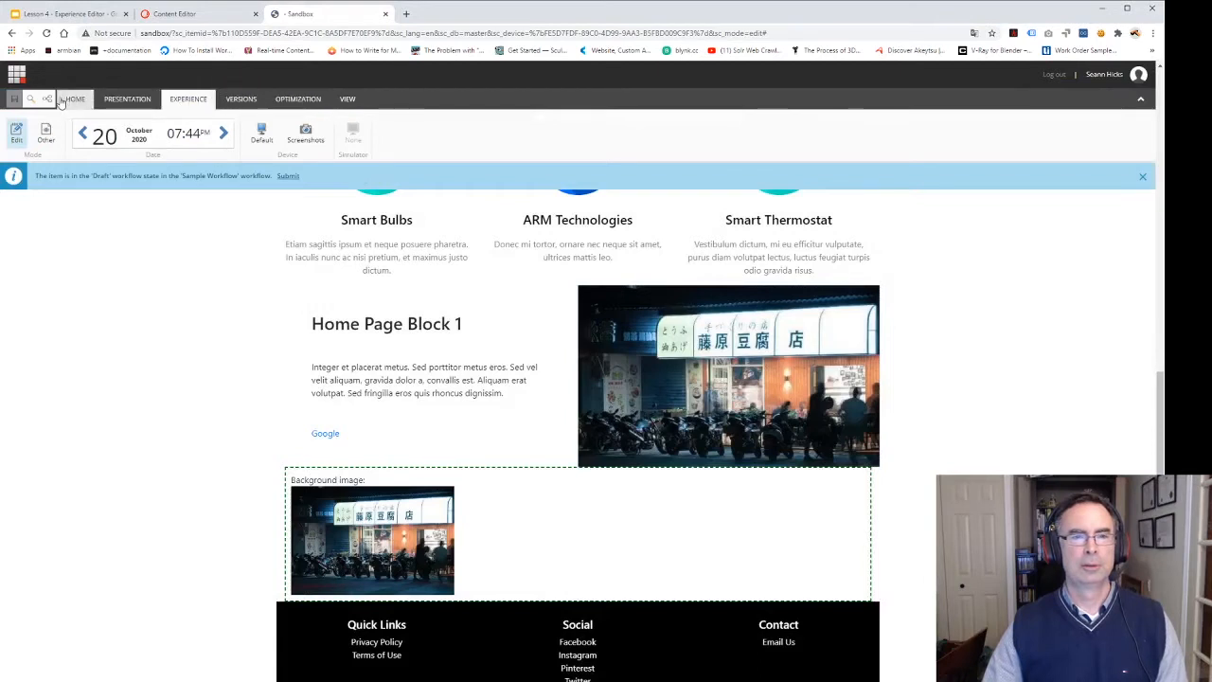
Step: Submit the home page draft in the Sample Workflow and approve it, leaving both comments blank
scroll(107, 205, up, 2)
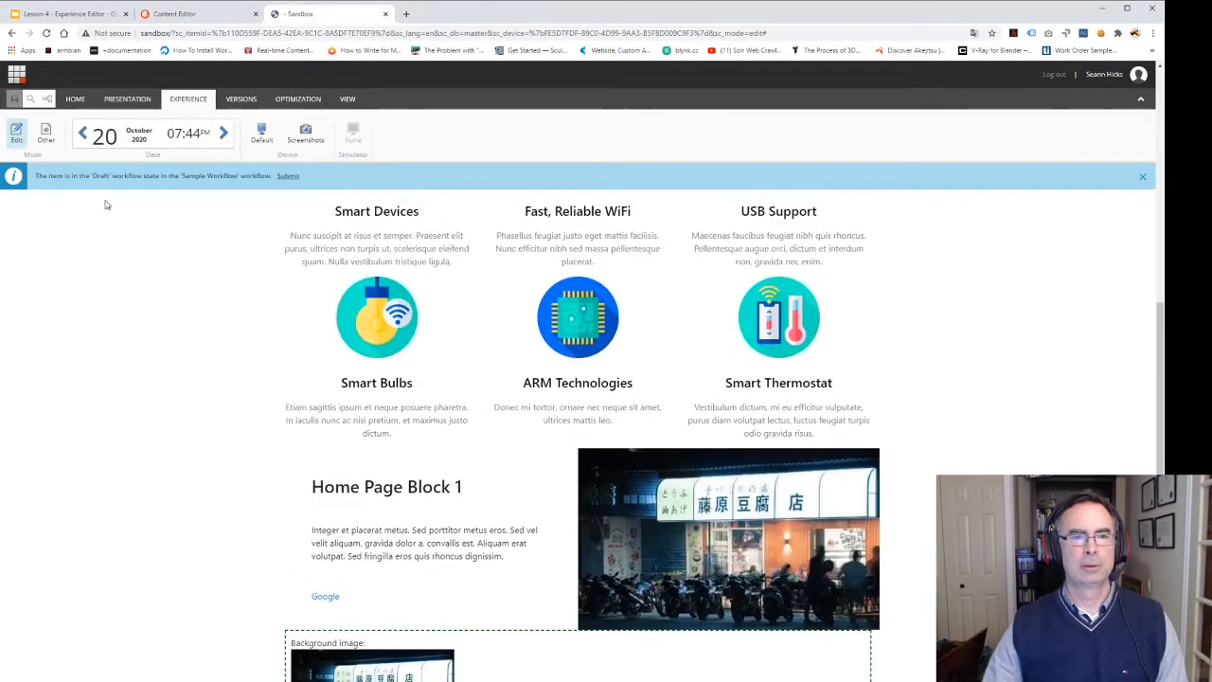
click(284, 176)
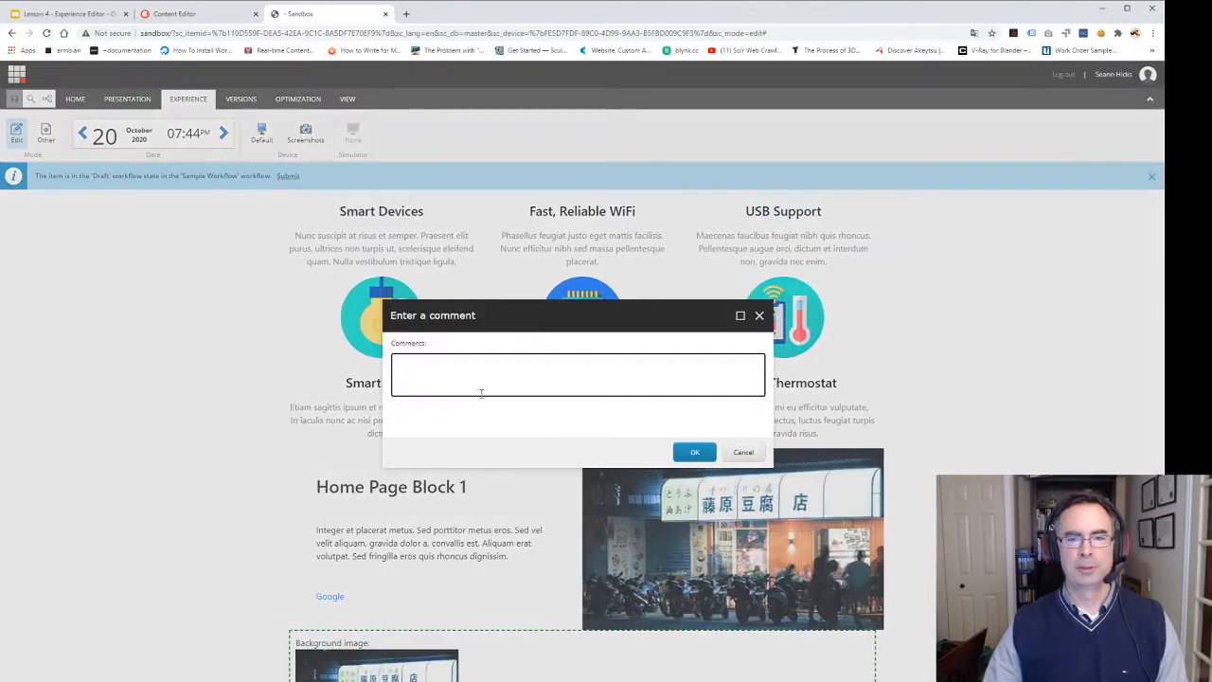
click(694, 452)
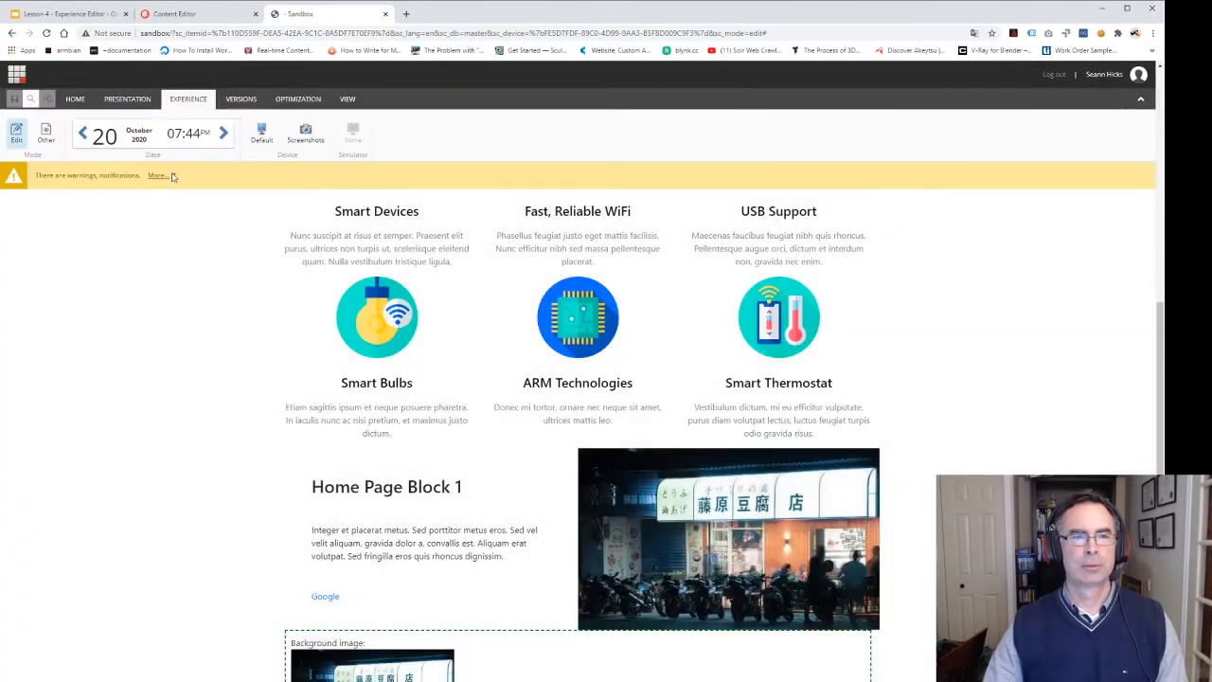
click(172, 176)
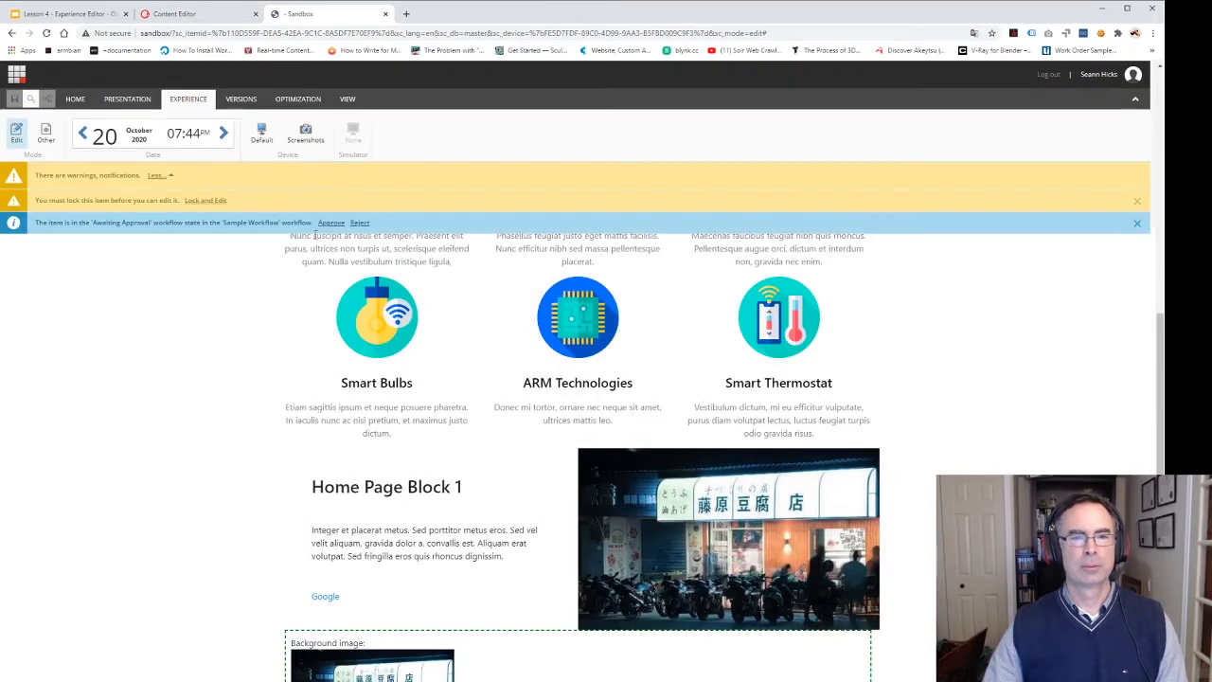
click(331, 223)
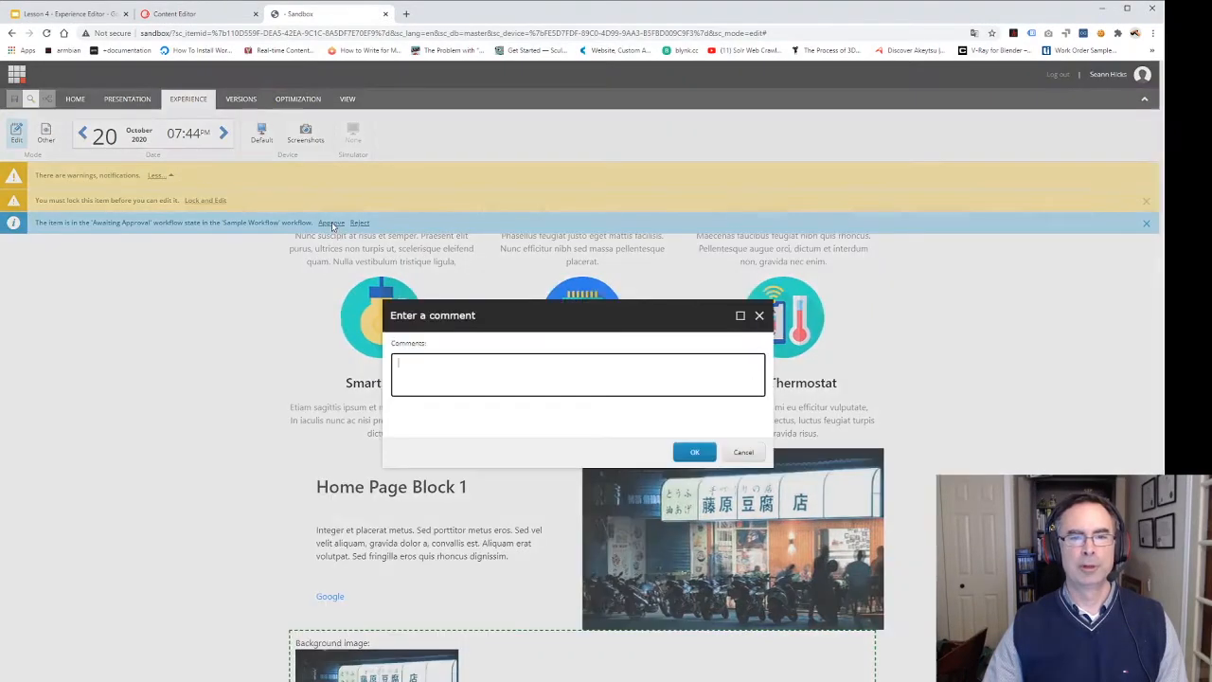
click(696, 452)
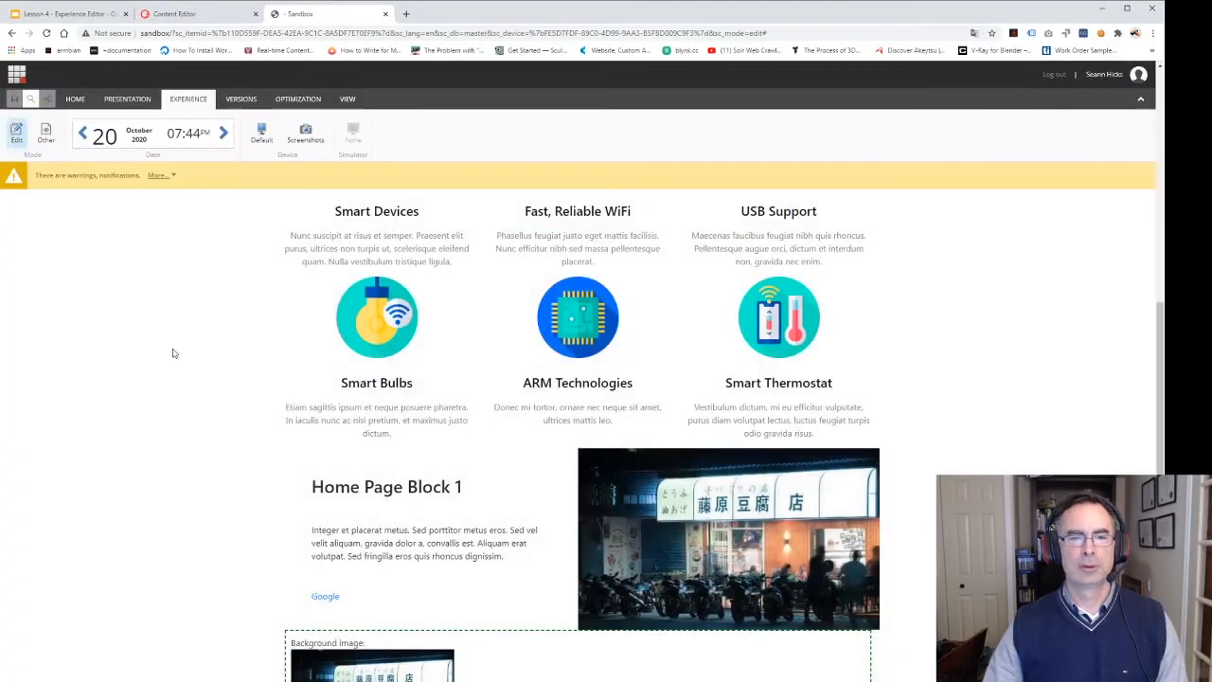
Step: Open the sandbox site in a new browser tab, close its editing view and inspect the home page down to the footer
scroll(158, 345, up, 6)
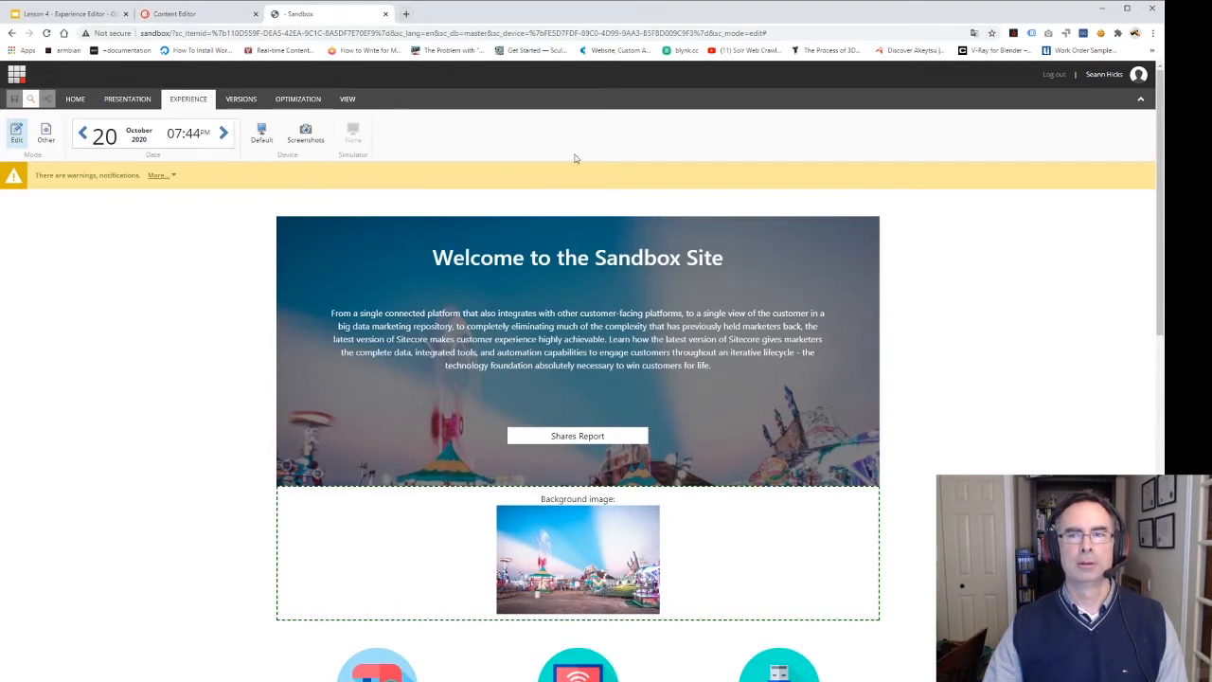
click(409, 15)
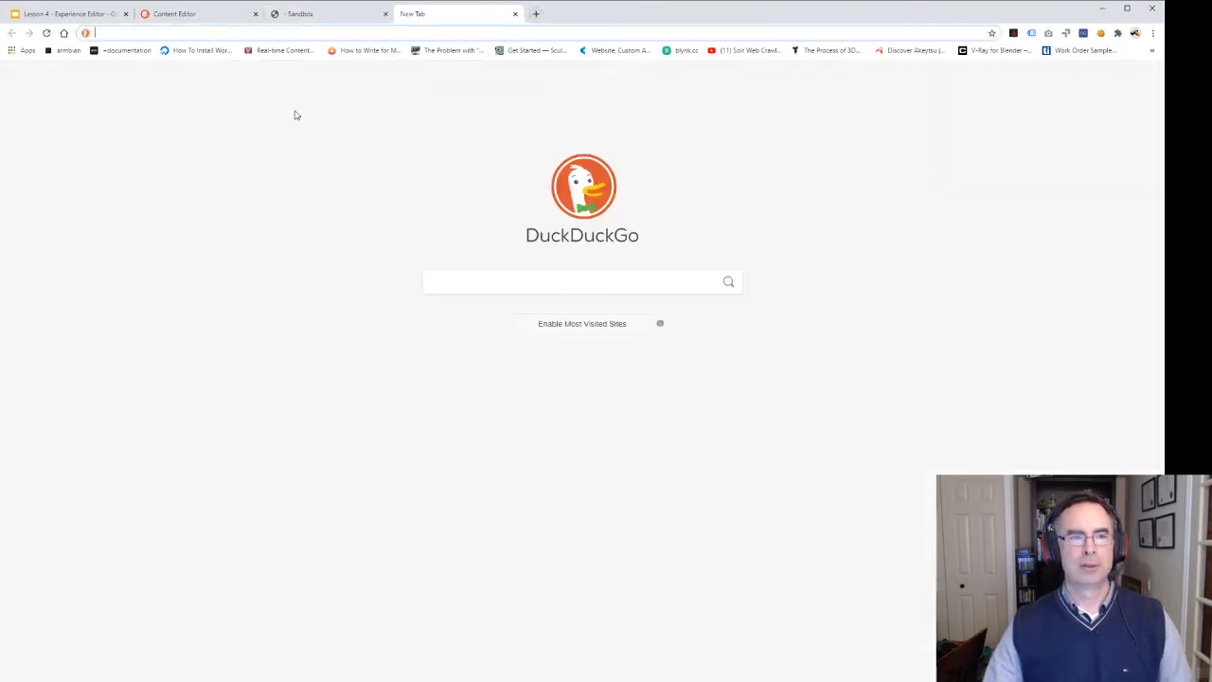
text(sandbox/)
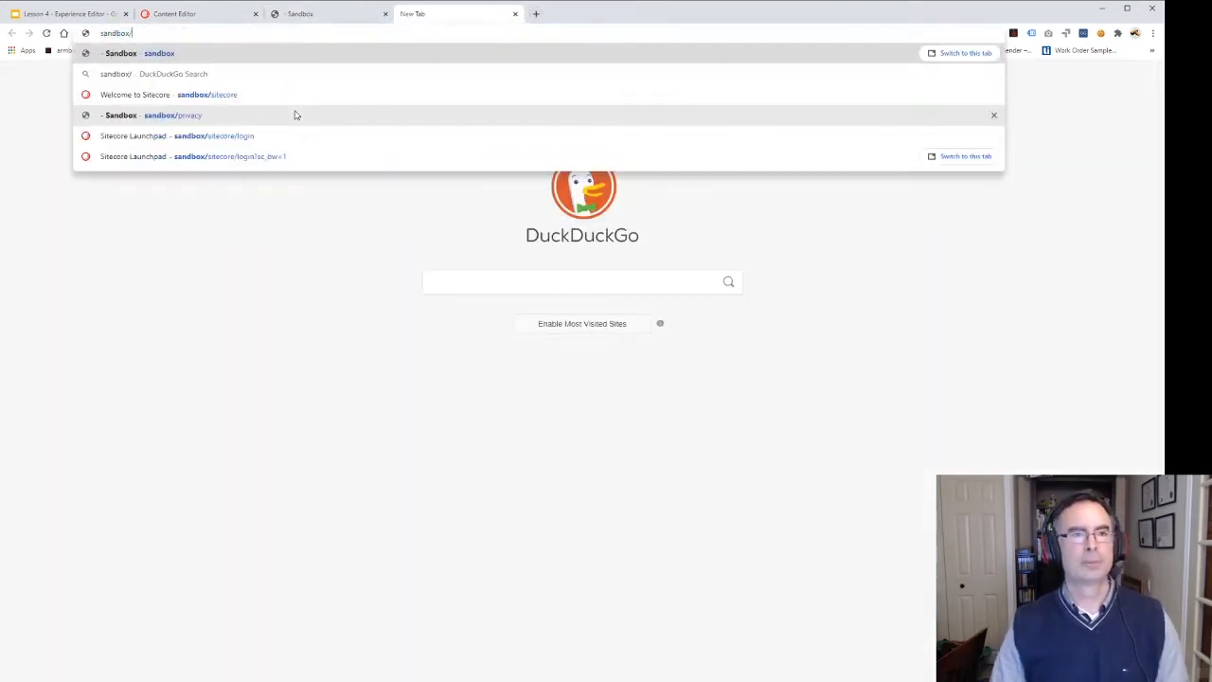
key(Return)
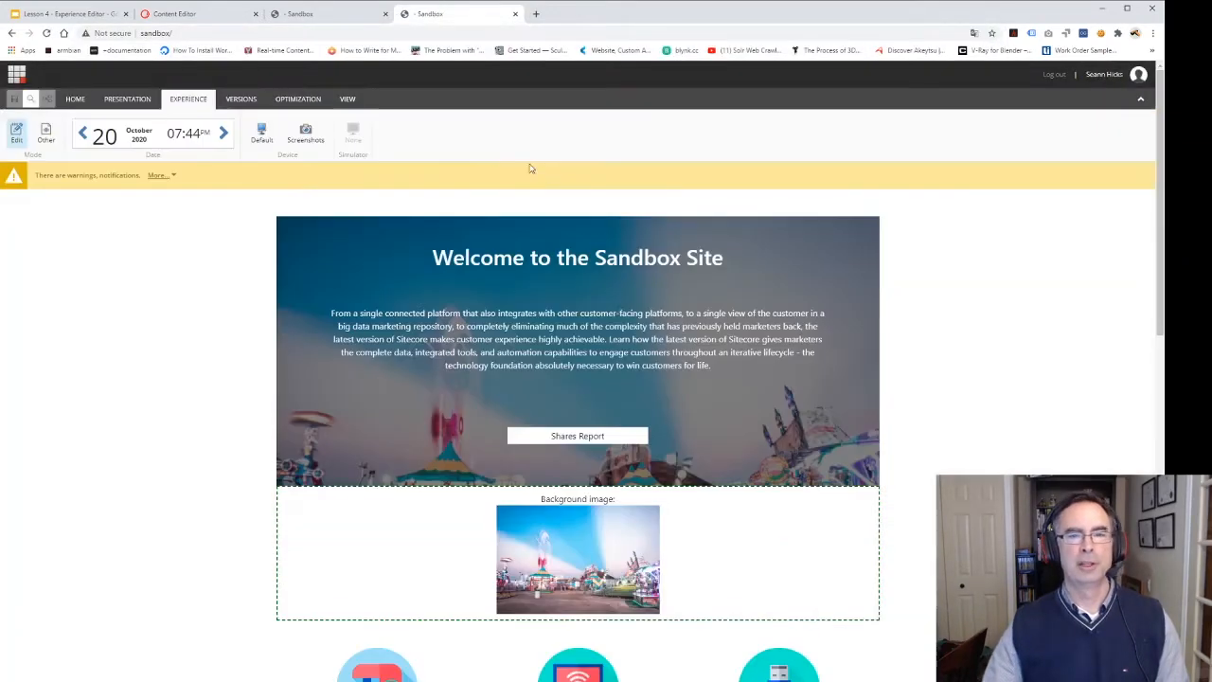
click(1141, 100)
click(1141, 99)
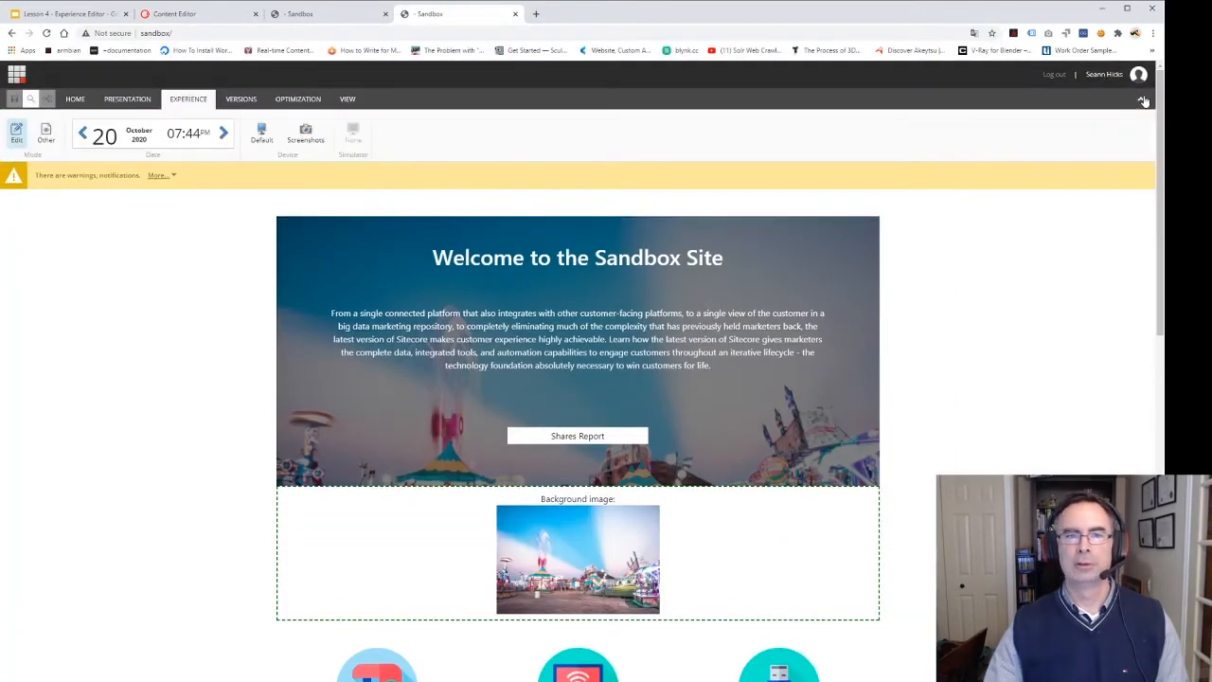
click(72, 102)
click(614, 135)
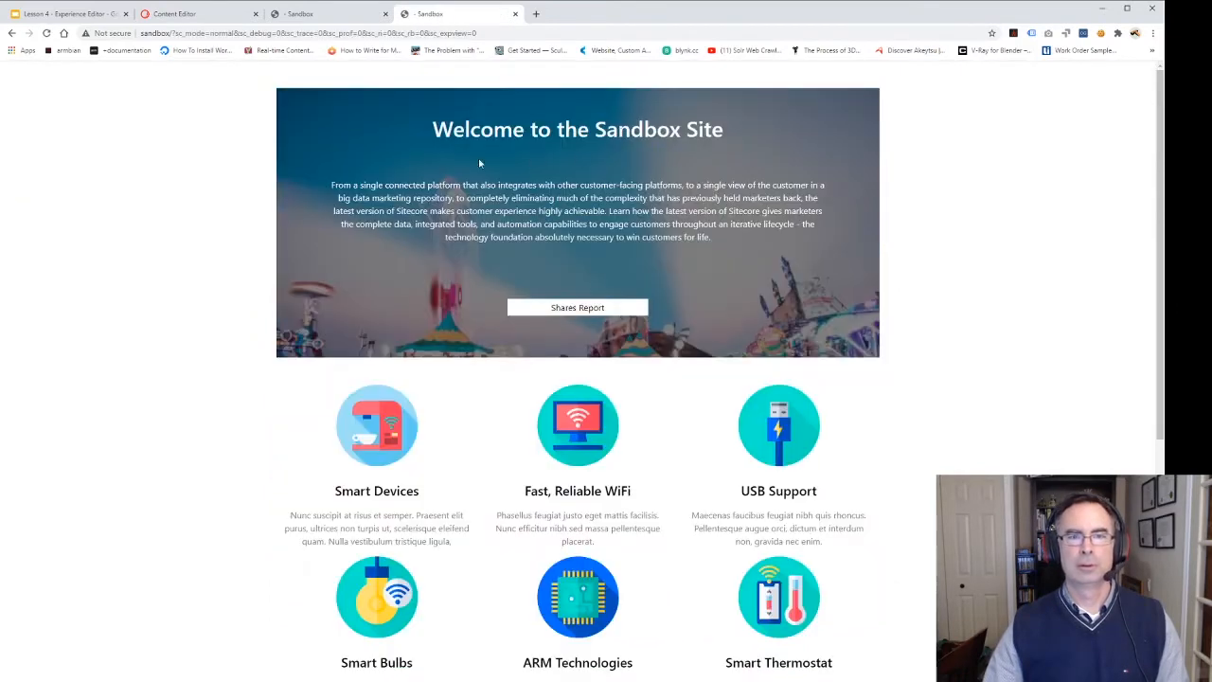
scroll(457, 484, down, 4)
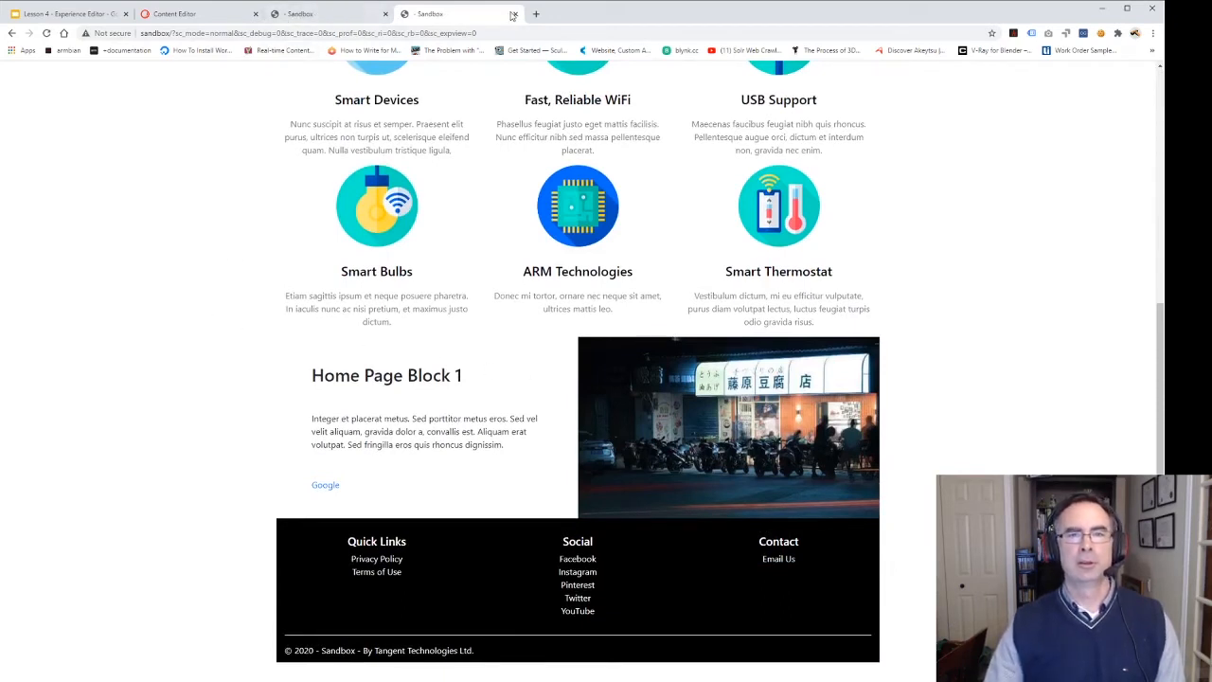
Step: Return to the home page's original Experience Editor tab and lock the page for editing
click(327, 17)
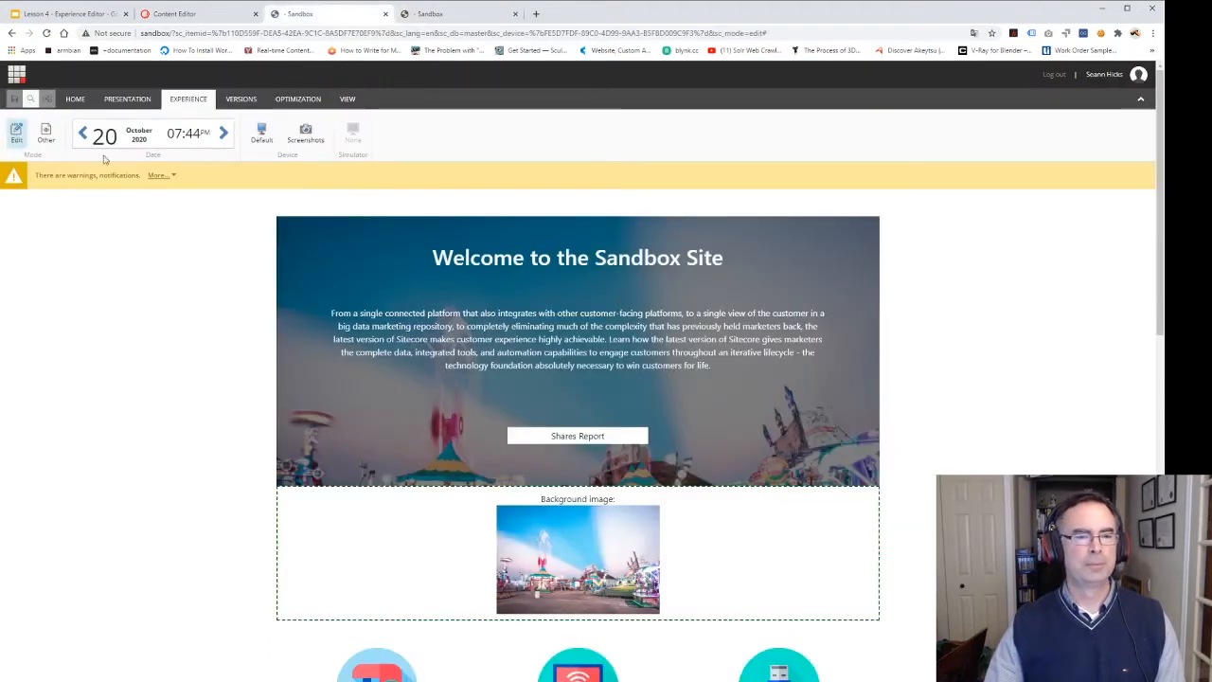
click(159, 175)
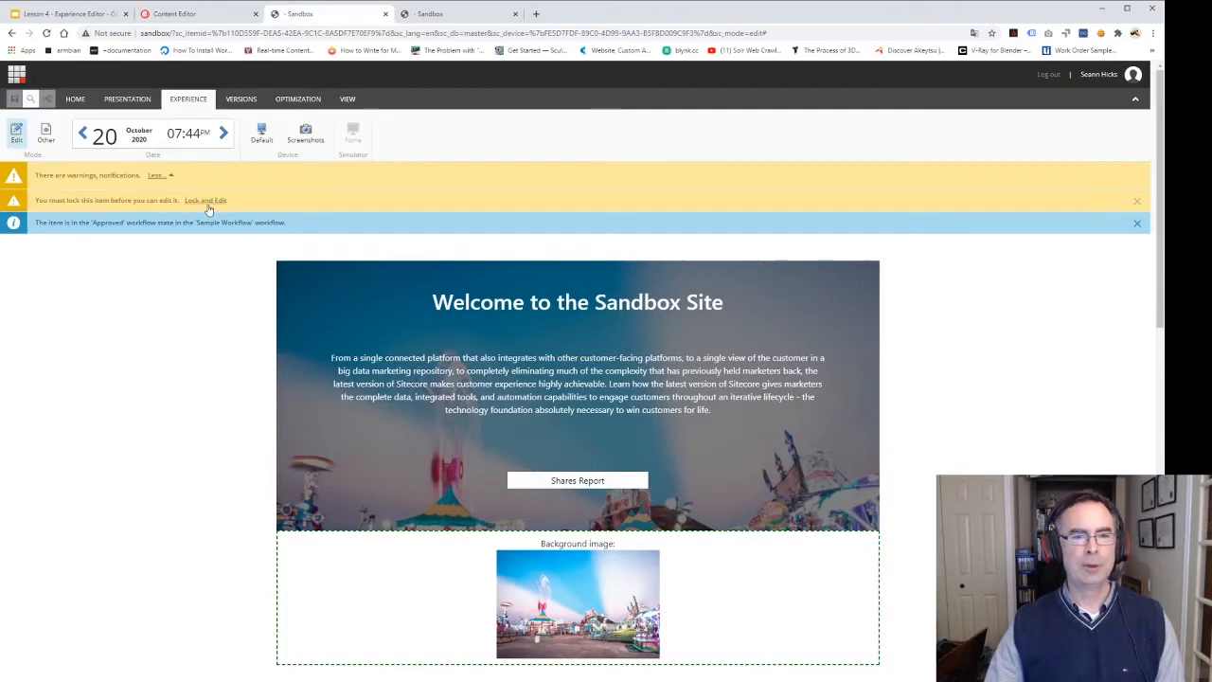
click(206, 201)
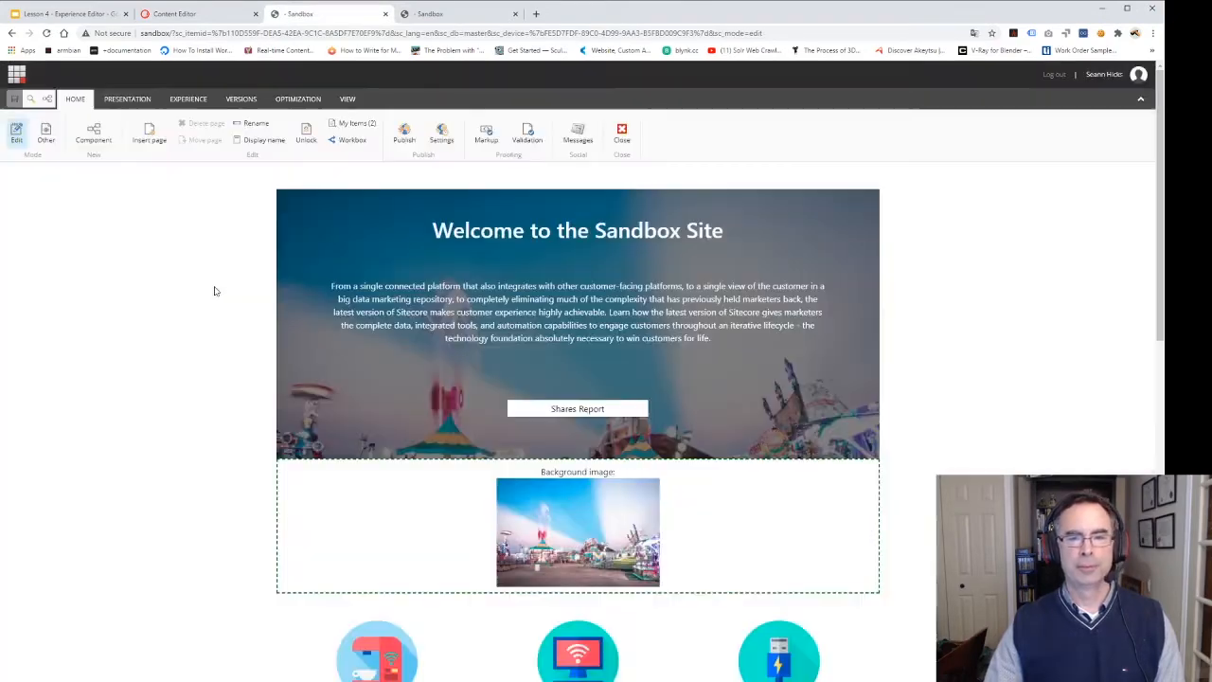
Step: Add a second Text Image Blocks rendering to the content placeholder, between the existing Home Page Block 1 and the footer
scroll(206, 320, down, 8)
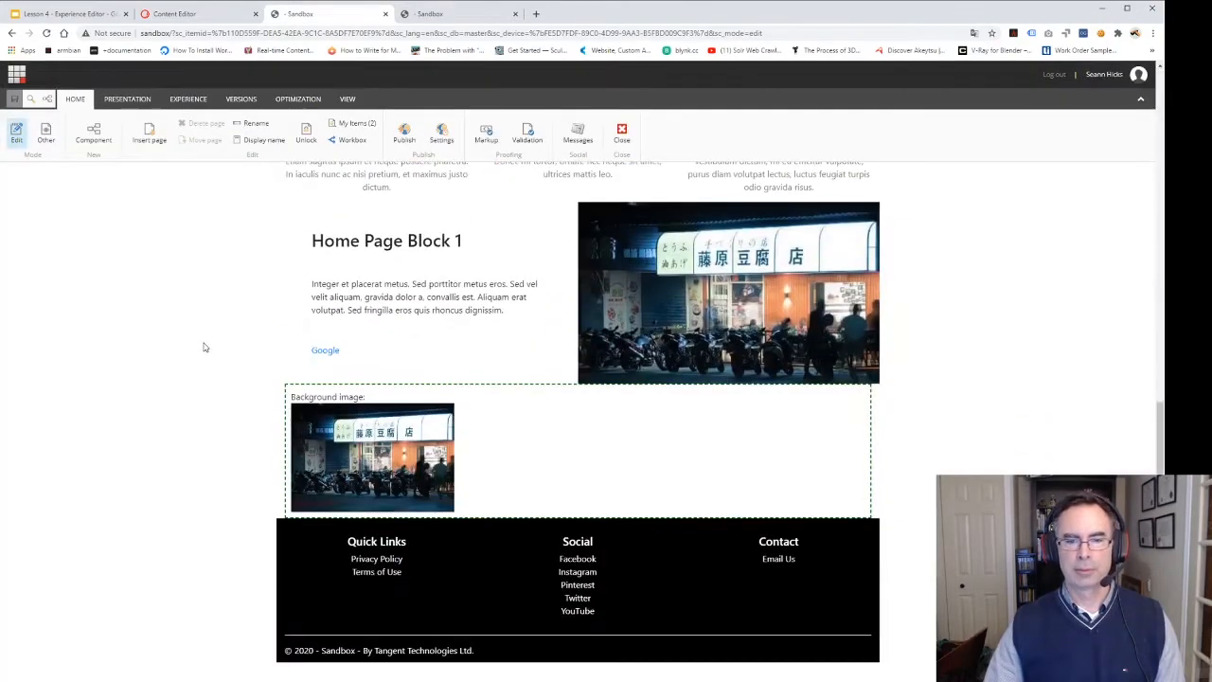
click(295, 311)
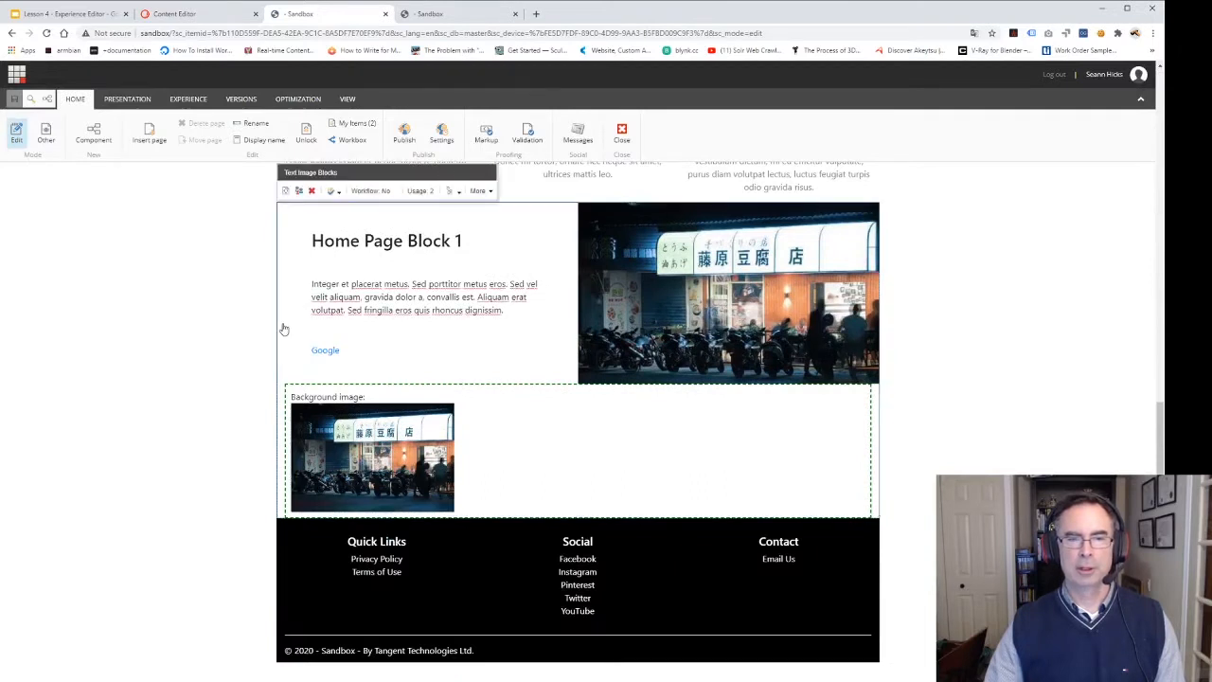
click(460, 192)
click(485, 210)
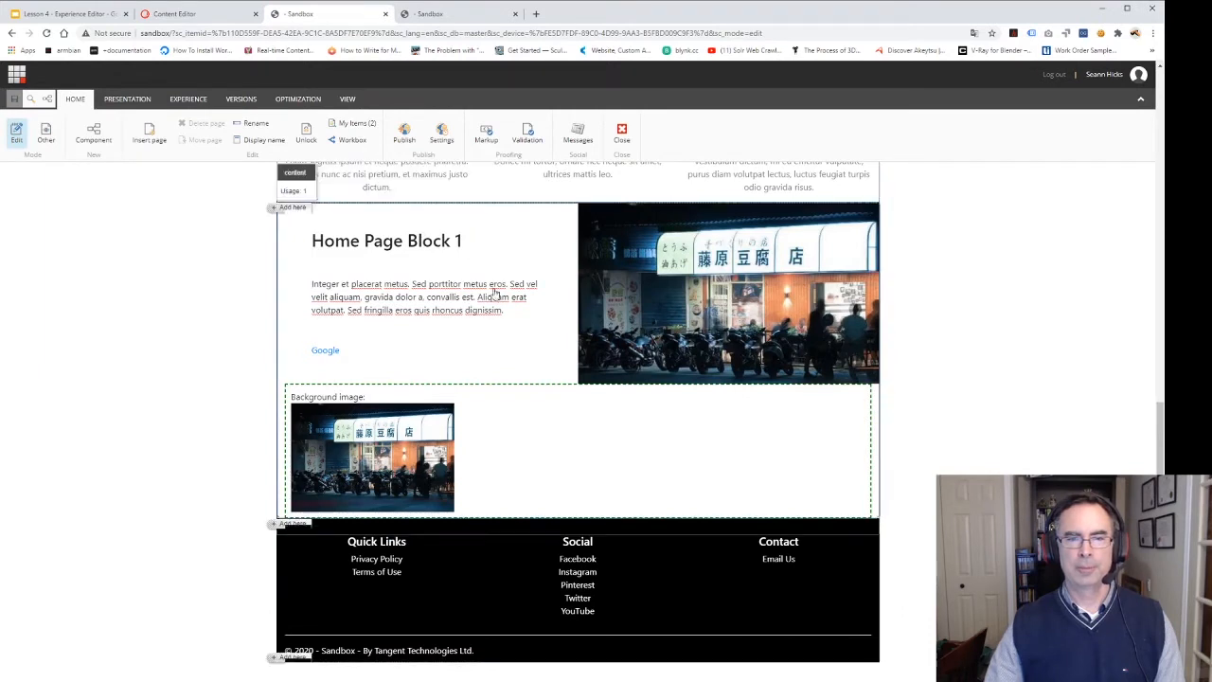
click(274, 525)
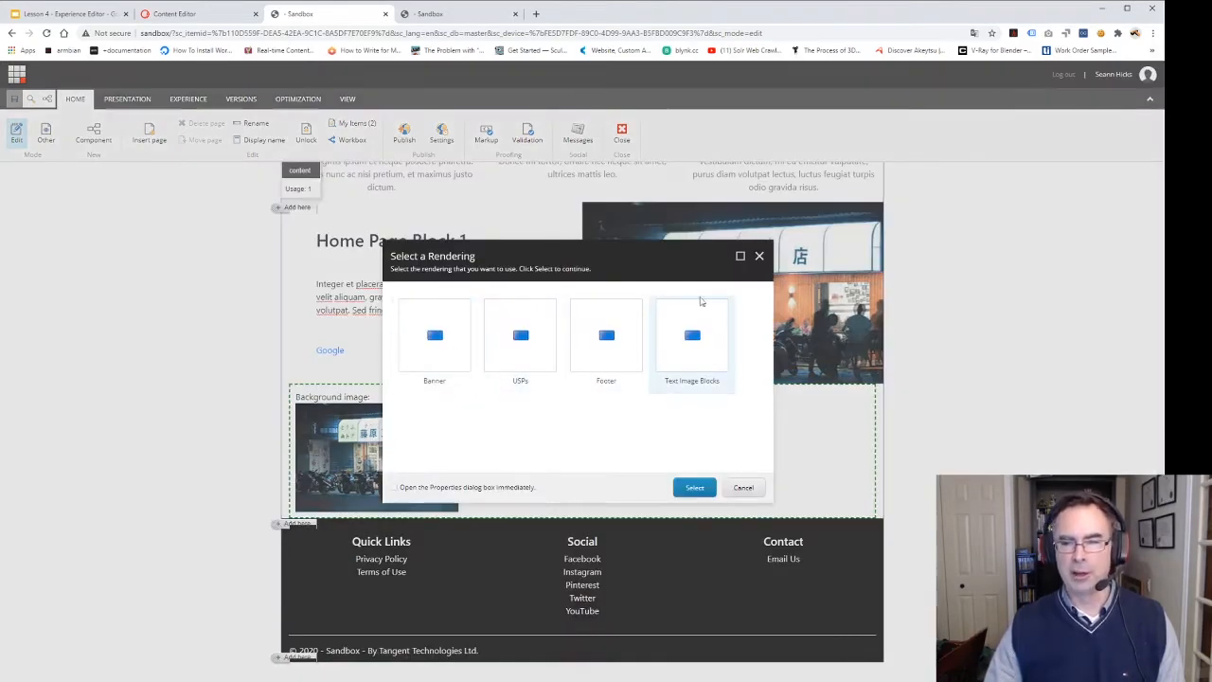
click(697, 341)
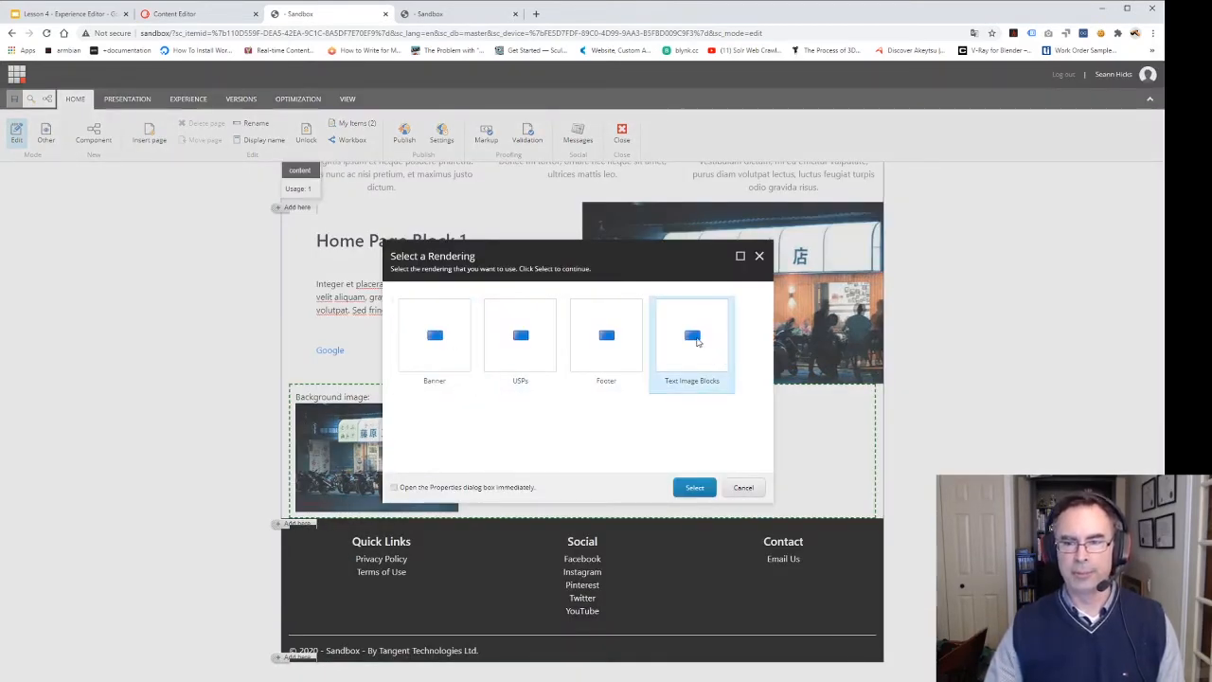
click(694, 489)
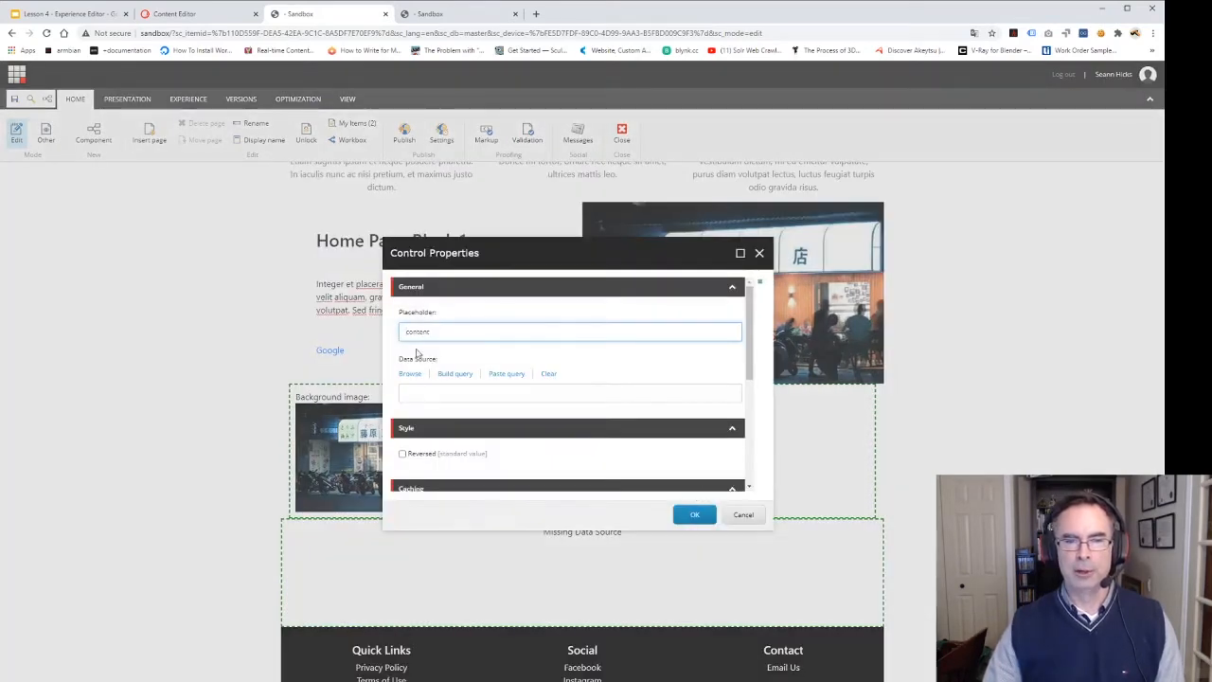
Step: Set the new Text Image Blocks component's data source to Site Data/Home Page Block 1
click(408, 374)
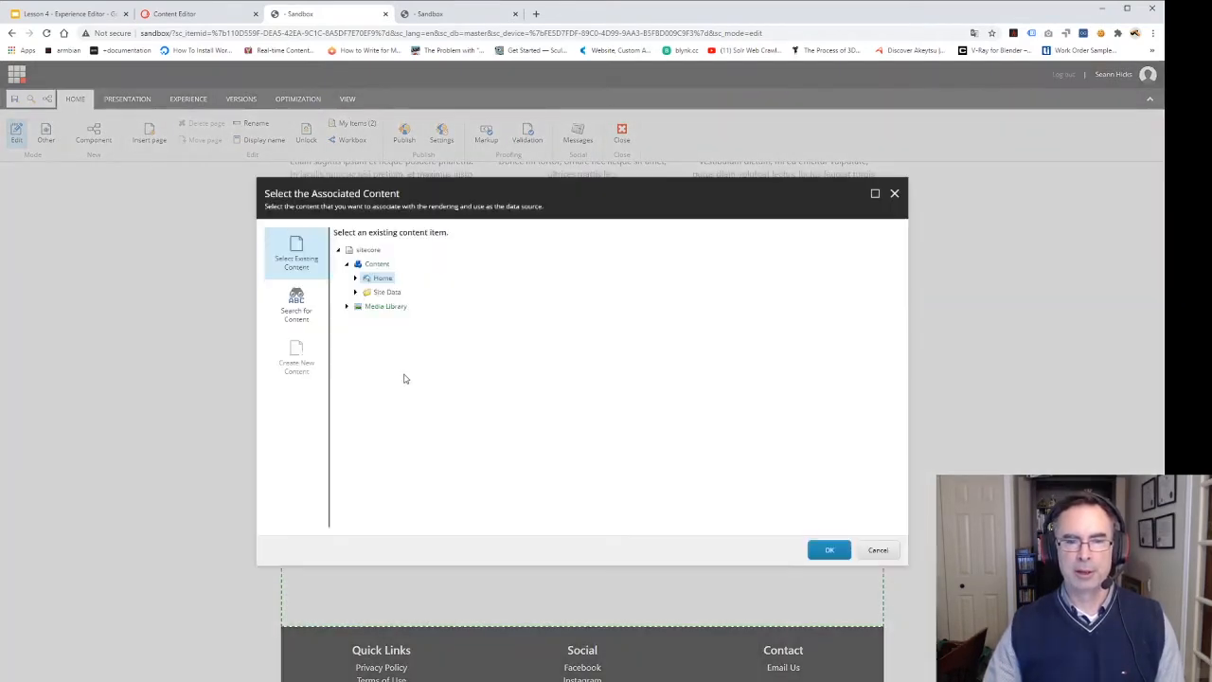
click(355, 292)
click(410, 320)
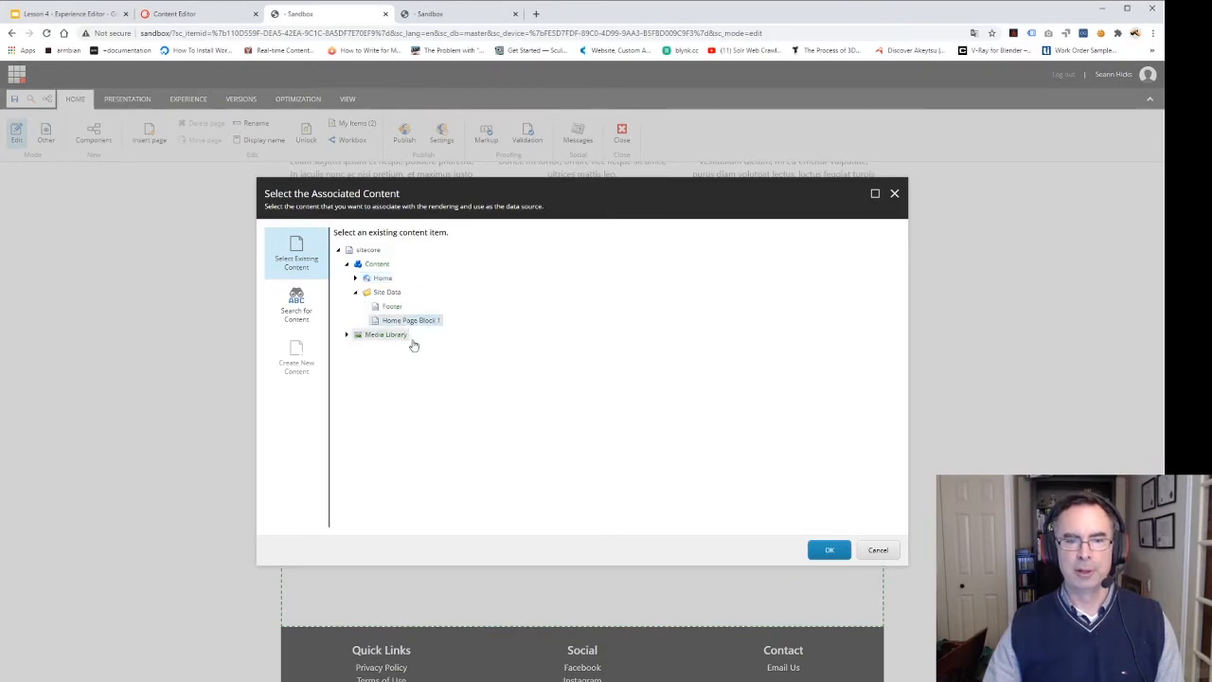
click(828, 555)
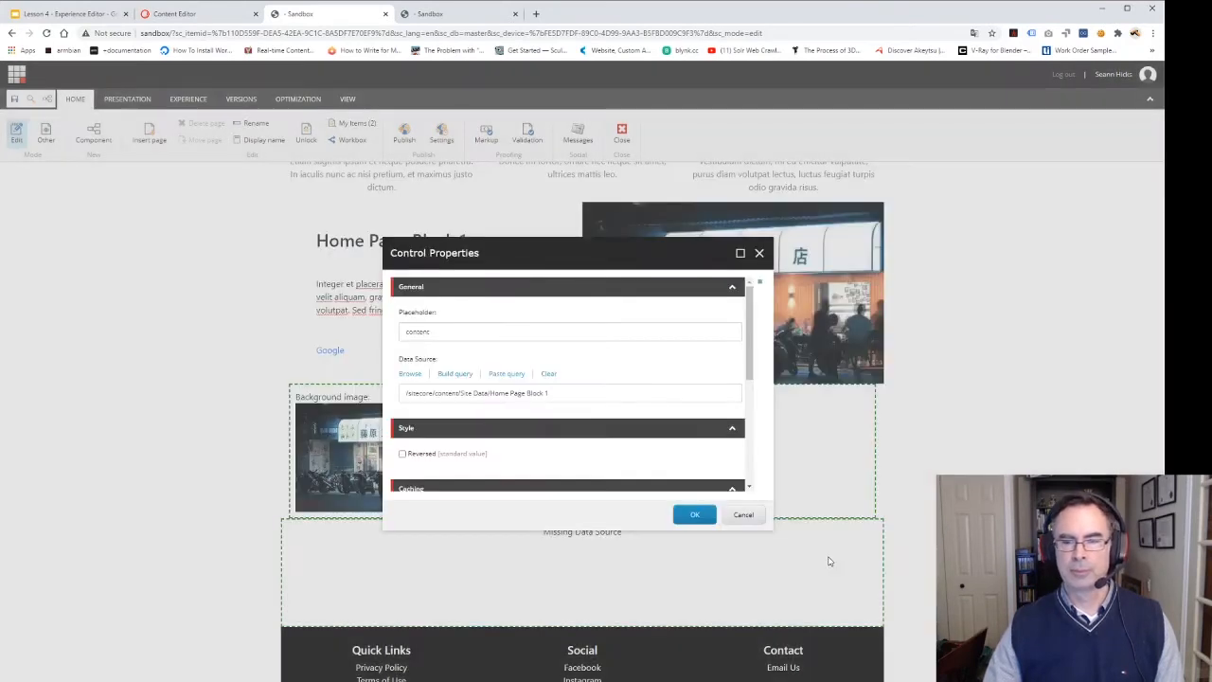
click(695, 514)
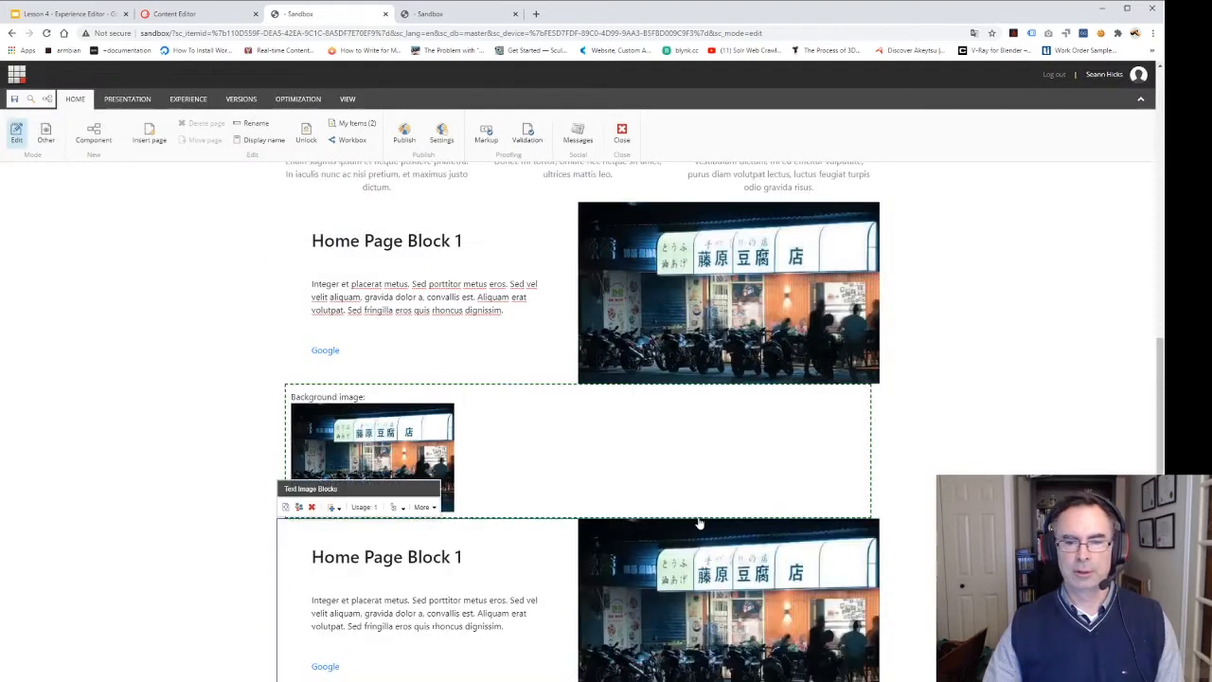
Step: Change the lower text image block's title to "Home Page Block Change"
scroll(696, 522, down, 2)
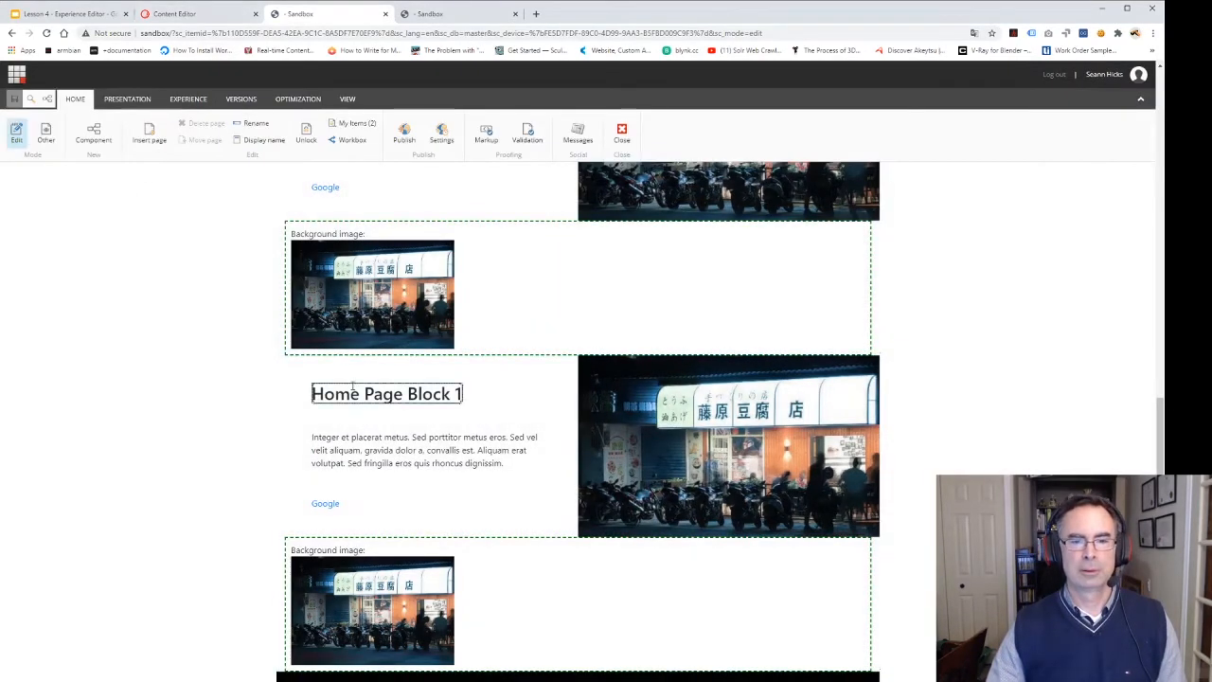
click(427, 393)
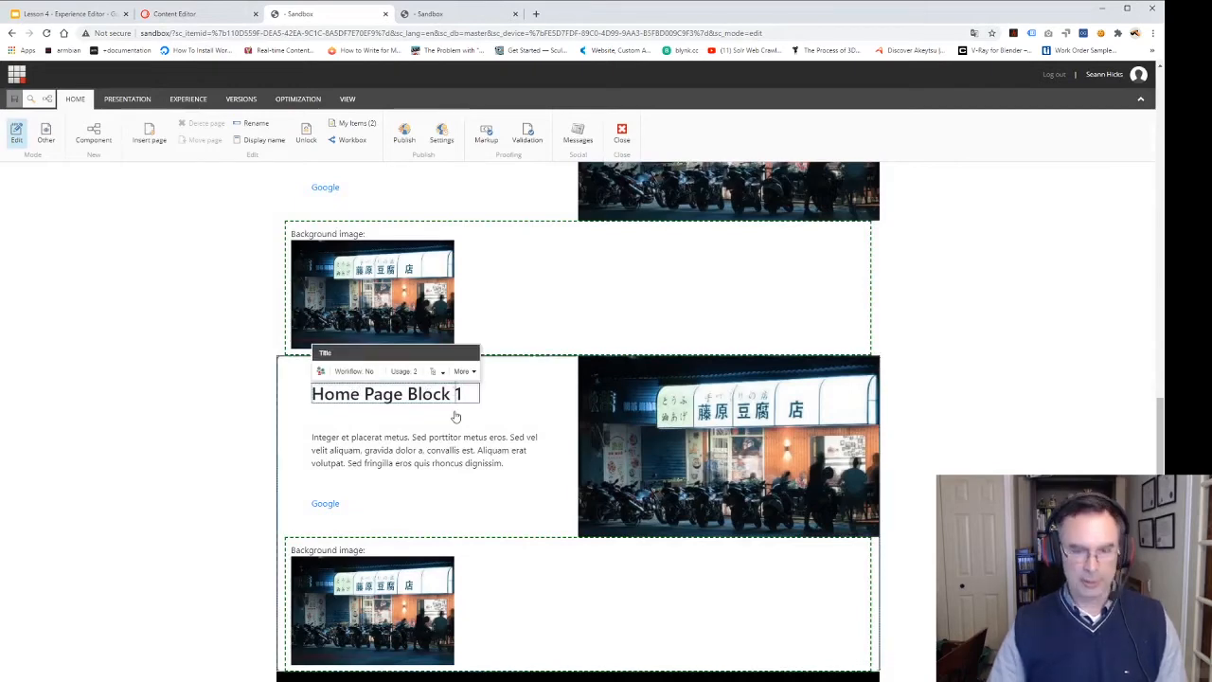
key(BackSpace)
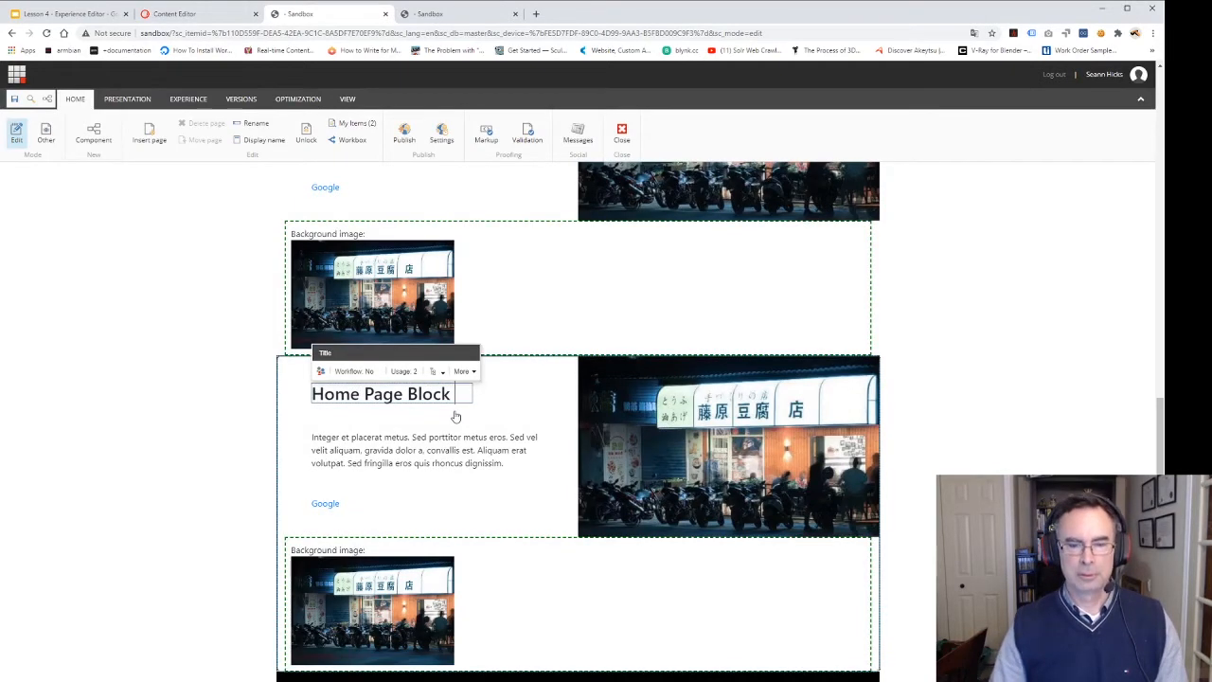
text(Change)
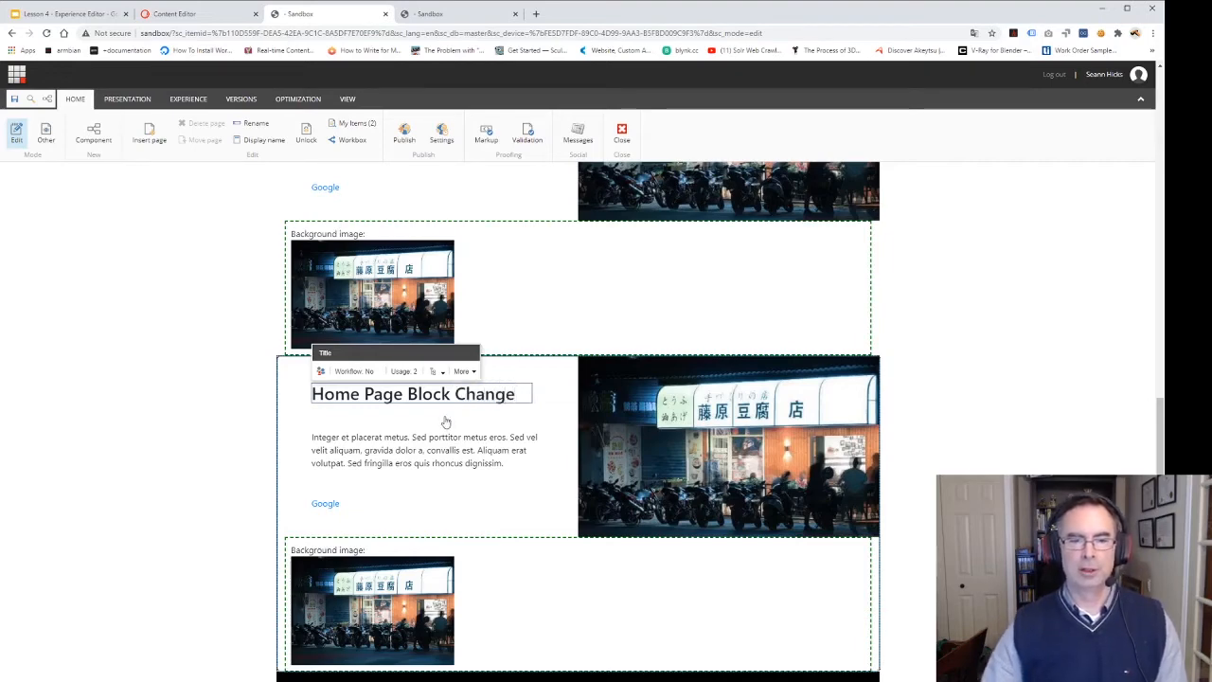
click(186, 398)
Step: Save the home page with the edited block title, agreeing to overwrite the changed items
scroll(299, 414, up, 2)
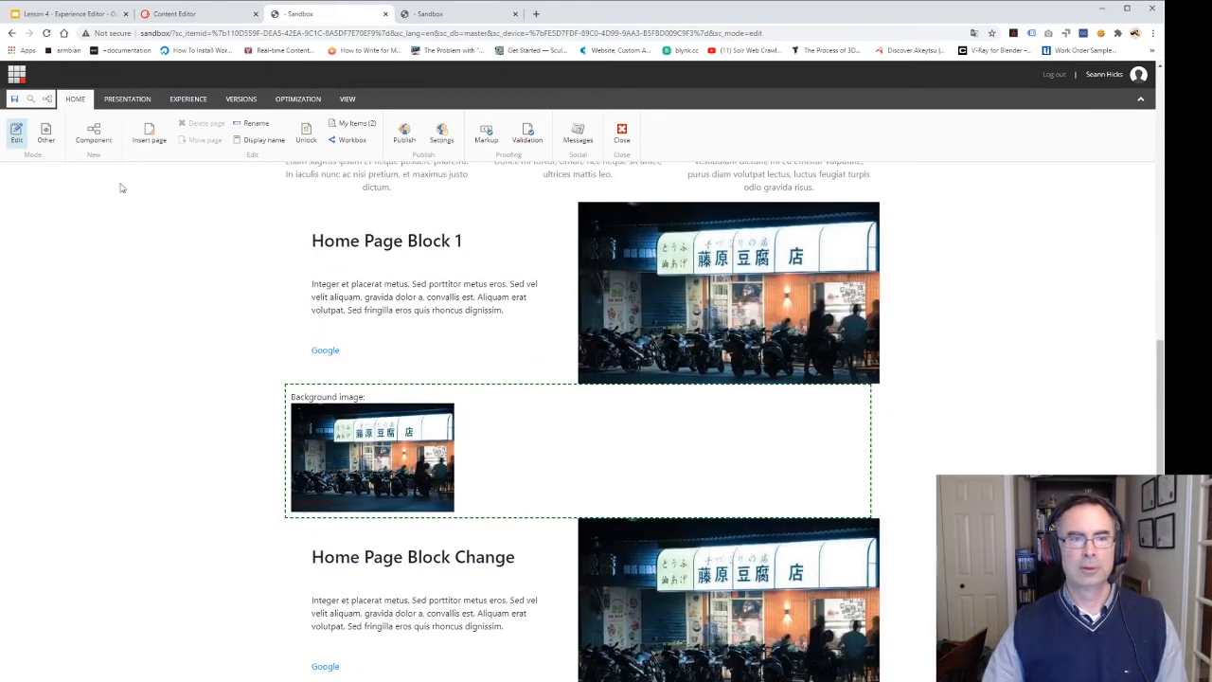
click(14, 101)
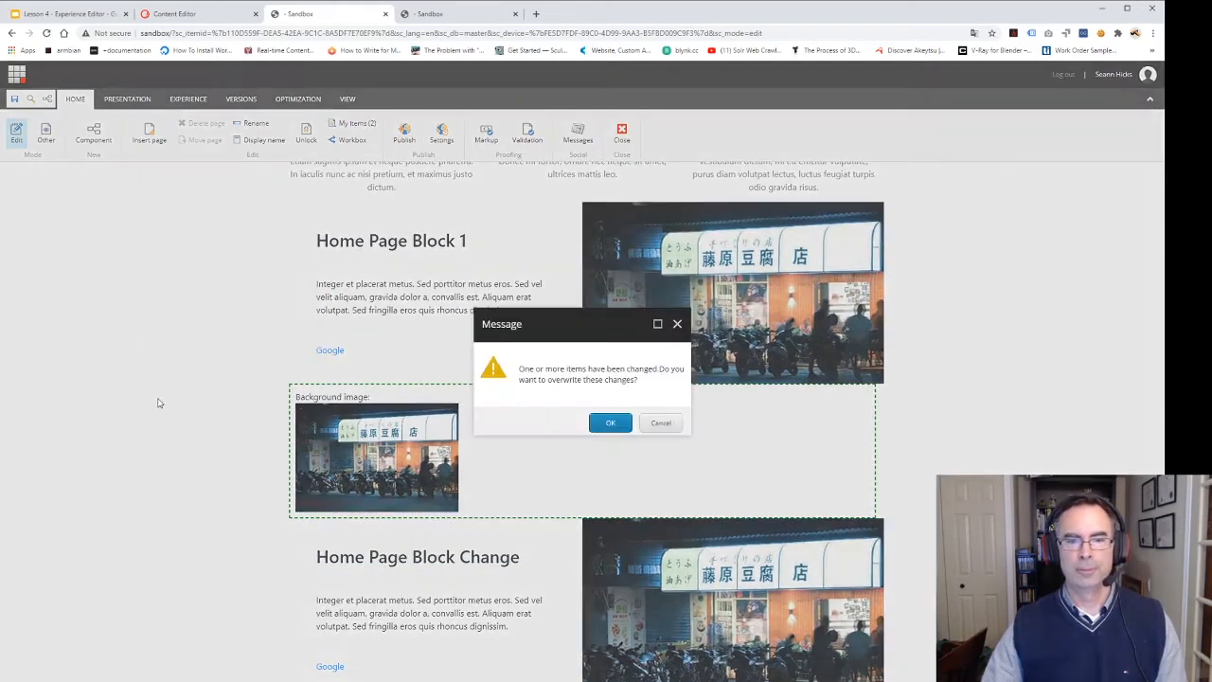
click(613, 419)
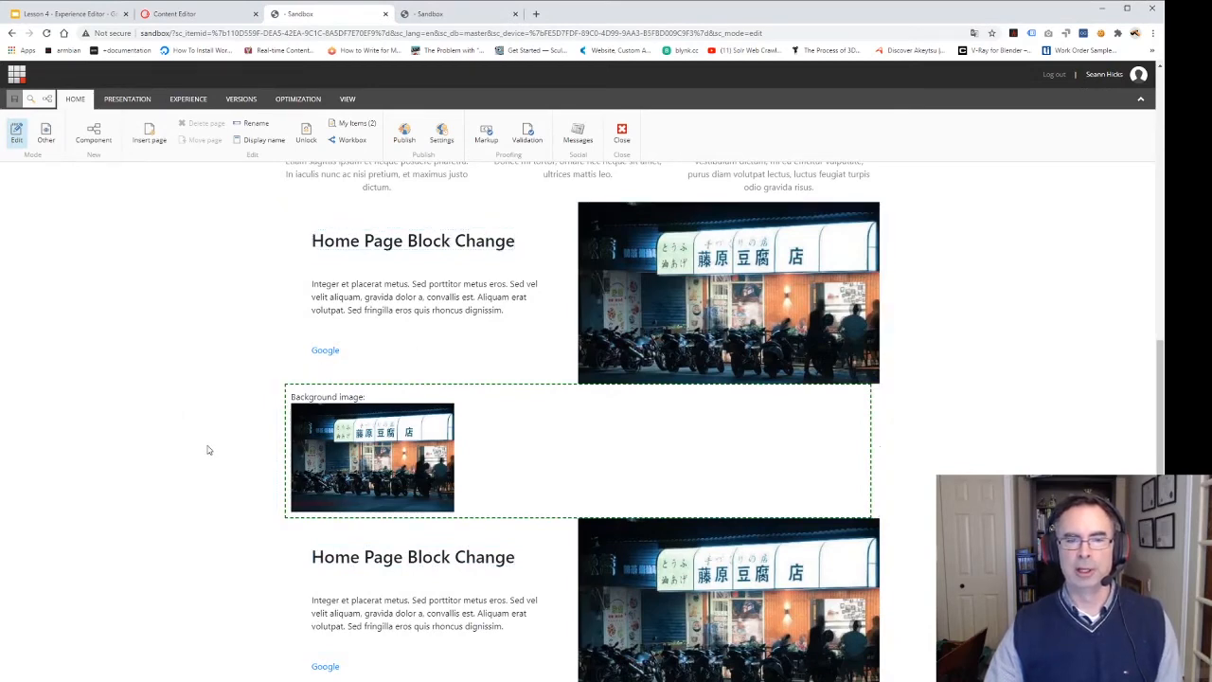
Step: Enable the Reversed style in the lower Text Image Blocks component's properties and compare its layout with the block above
scroll(208, 450, down, 2)
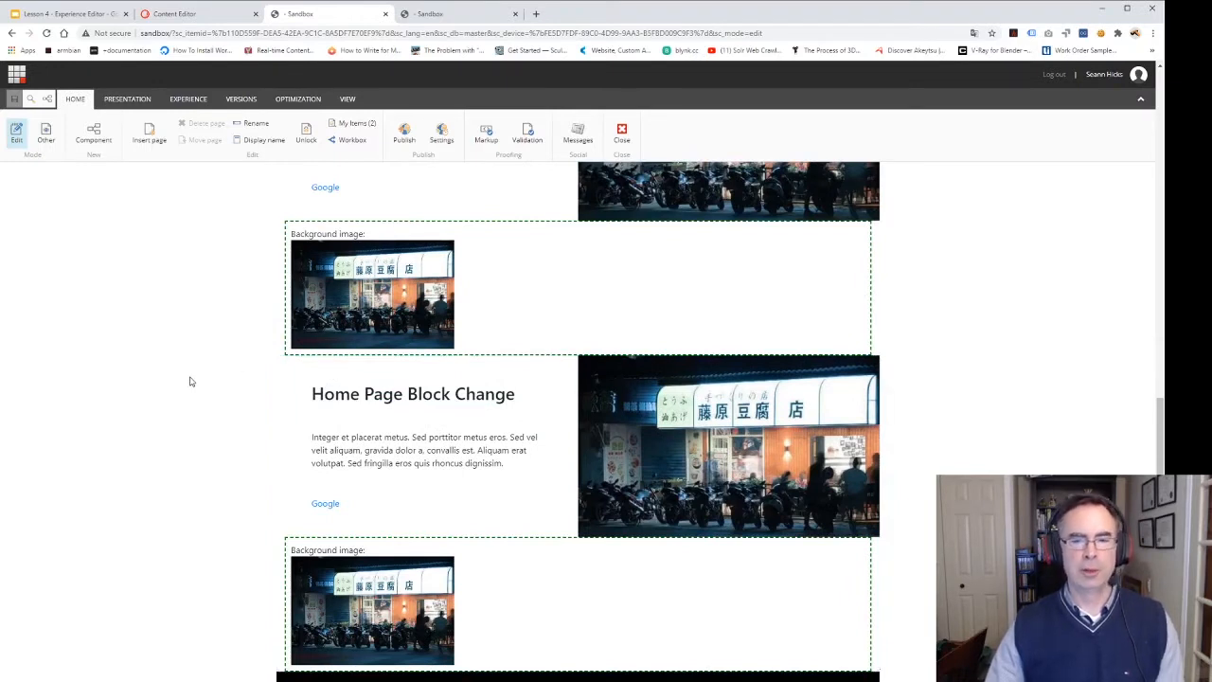
click(285, 380)
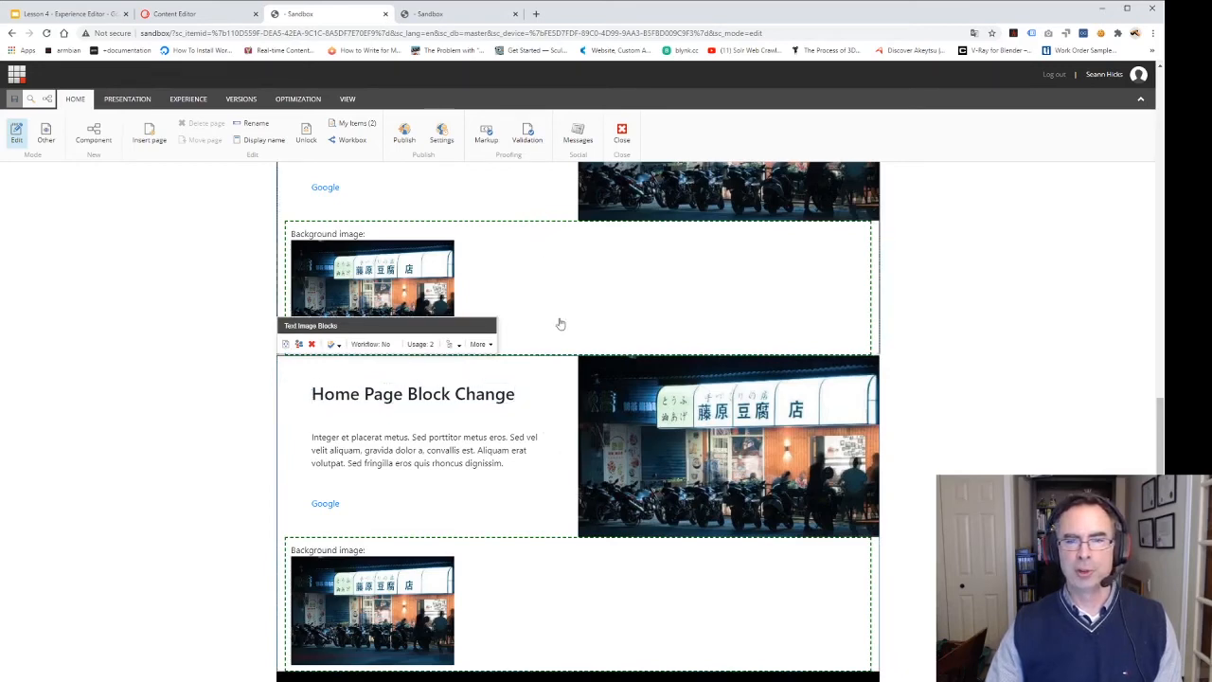
click(480, 344)
click(526, 383)
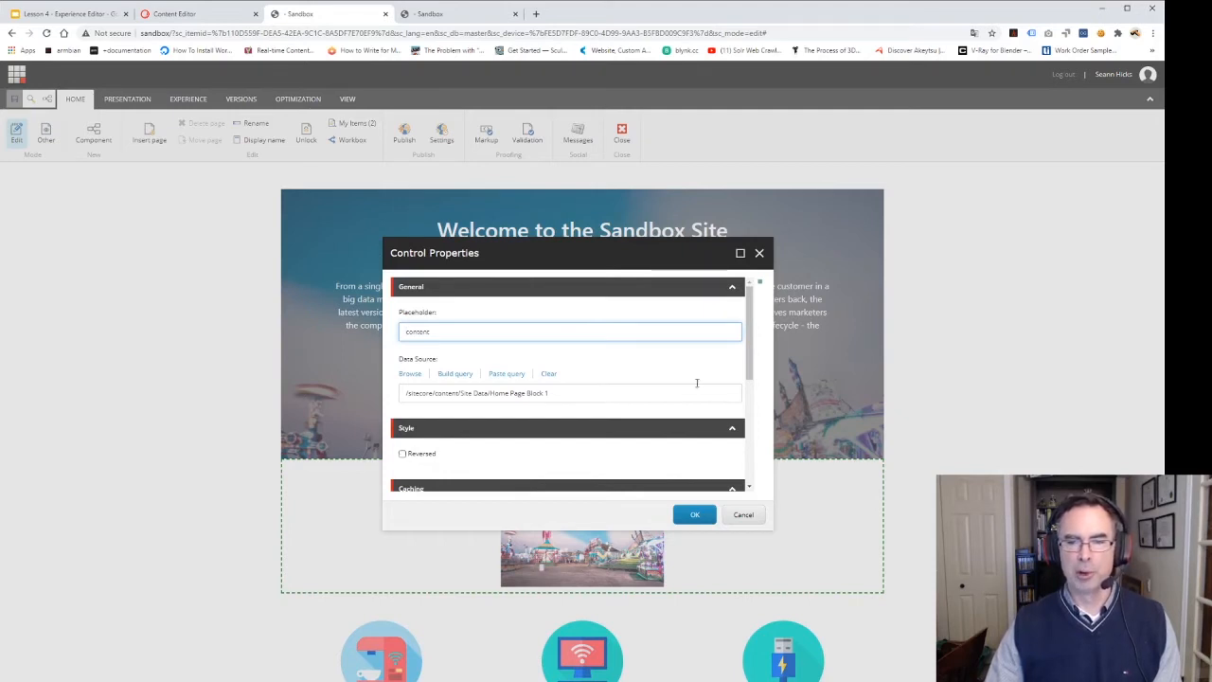
mouse_move(748, 368)
mouse_down()
mouse_move(748, 421)
mouse_move(748, 389)
mouse_up()
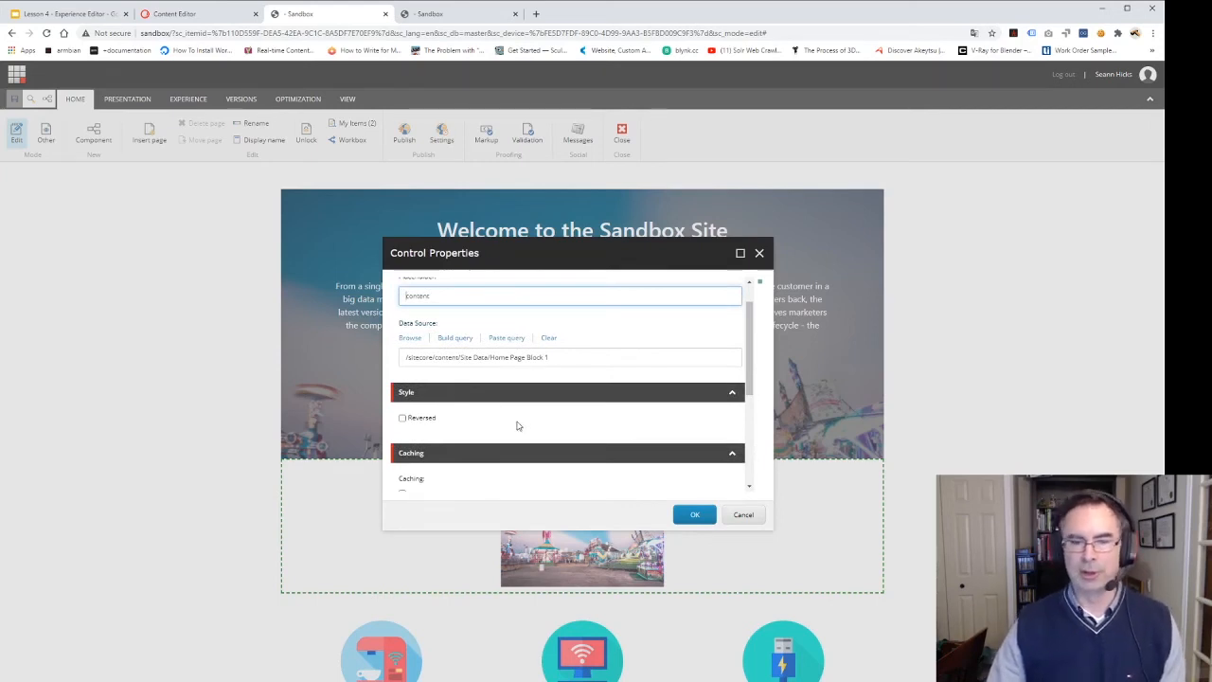
click(403, 422)
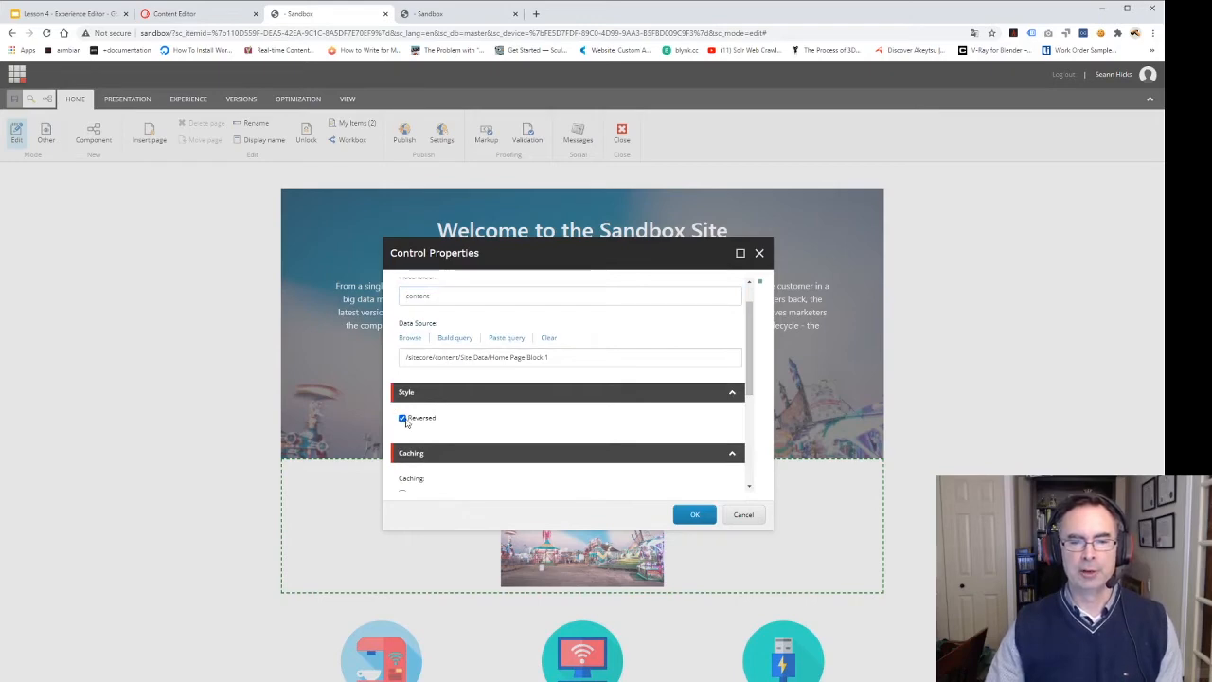
click(695, 514)
scroll(421, 497, down, 10)
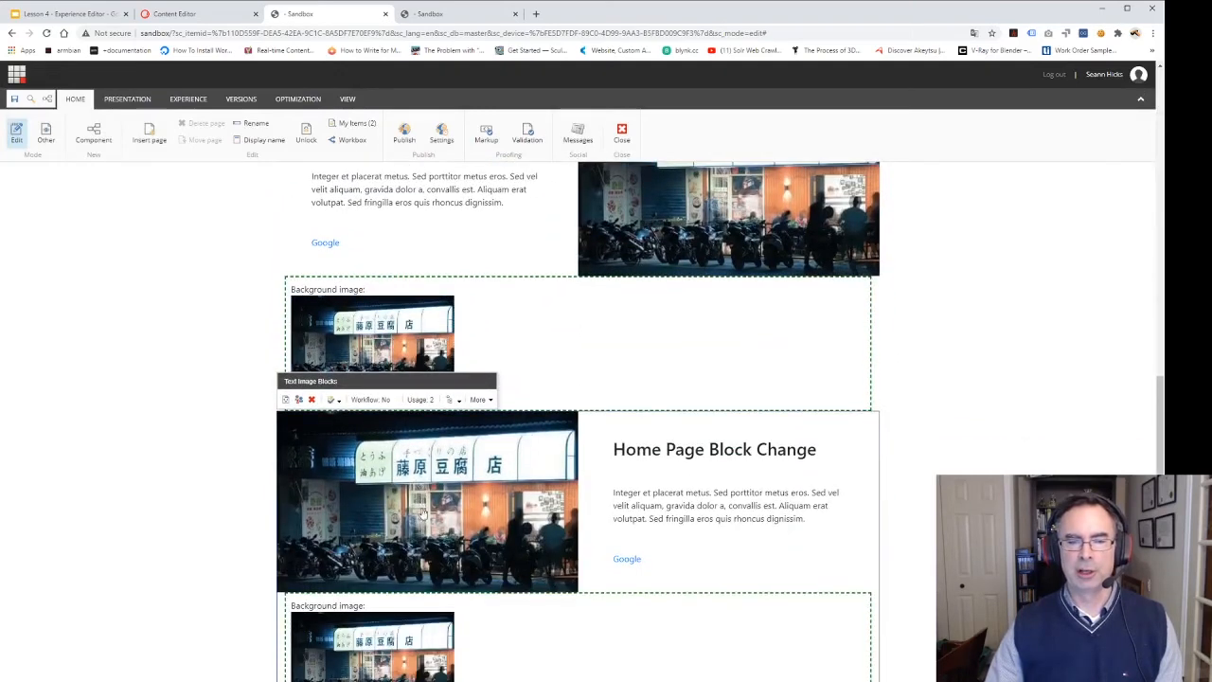
scroll(420, 500, down, 1)
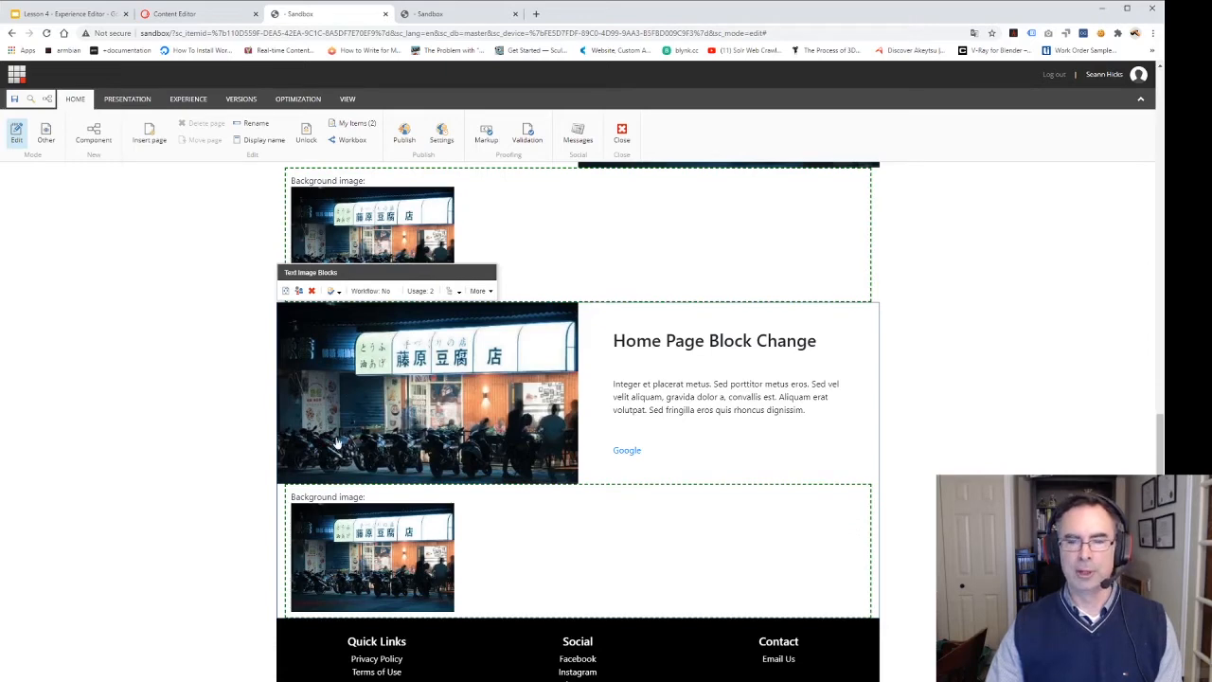
scroll(360, 429, up, 2)
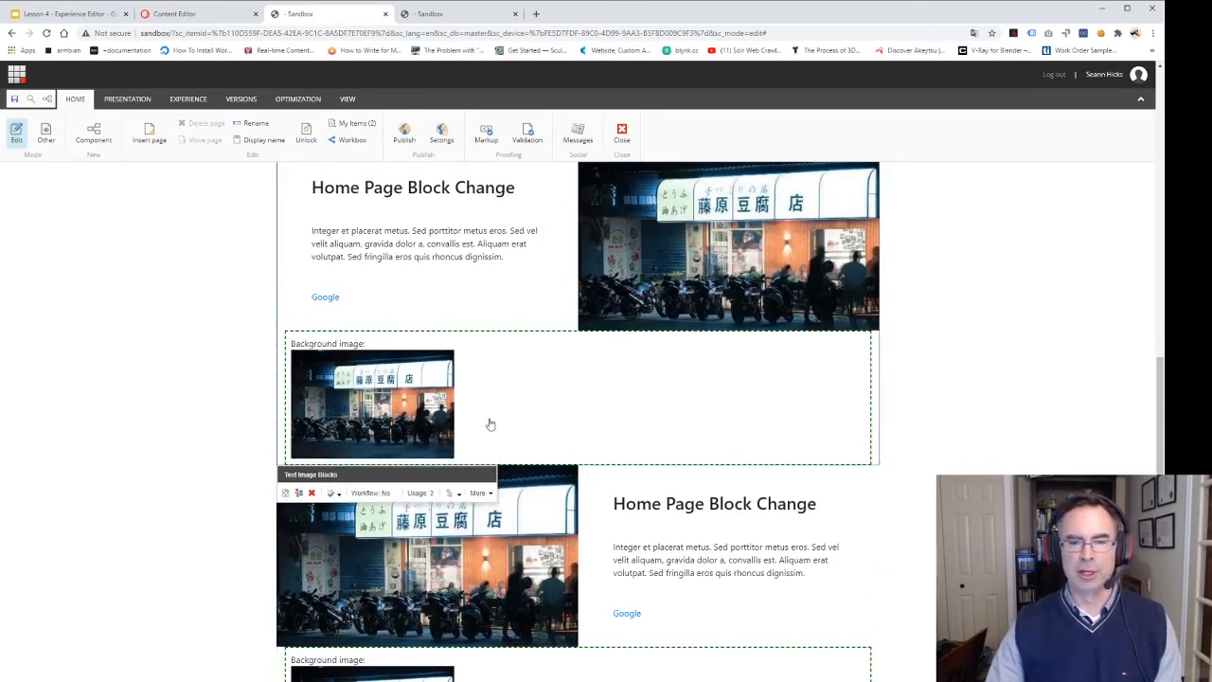
Step: Enable the Reversed style in the upper Text Image Blocks component's properties and compare both blocks' layouts
click(489, 493)
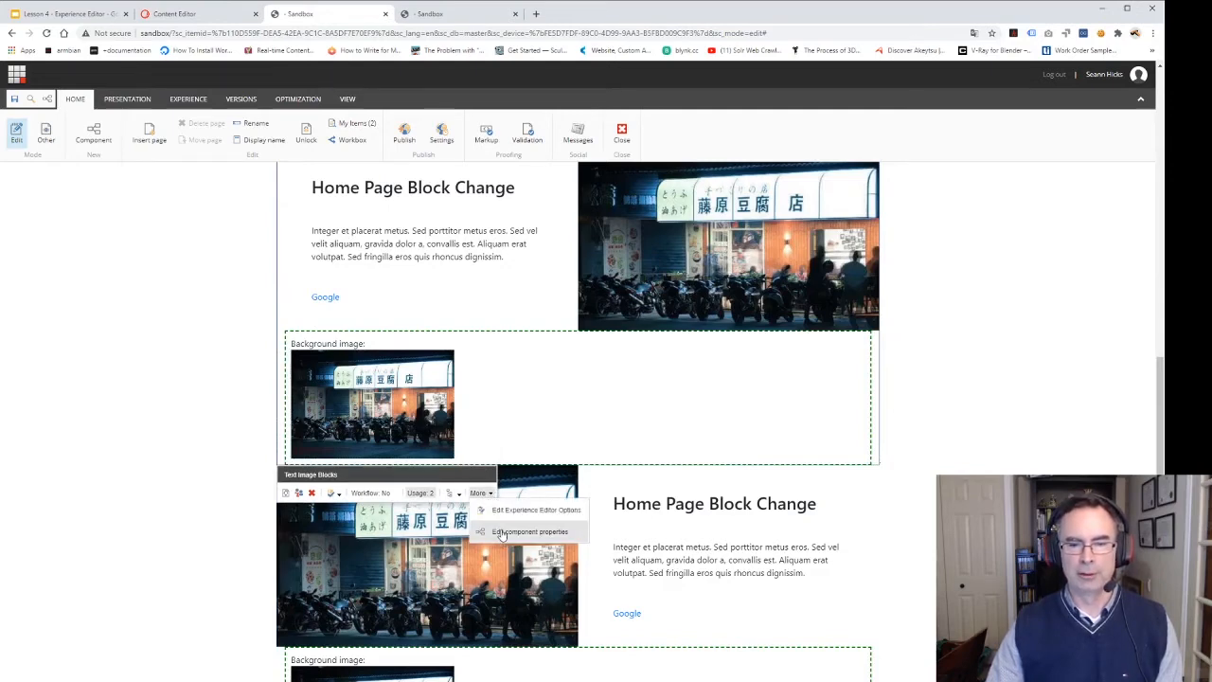
click(502, 532)
click(402, 454)
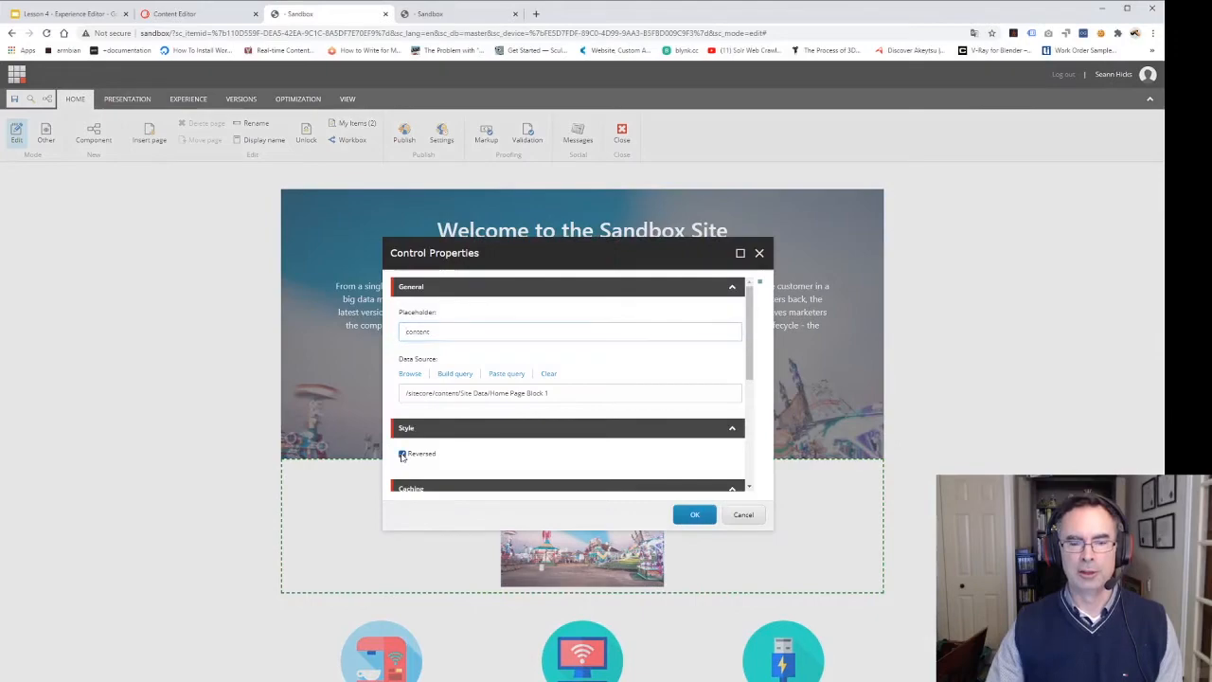
click(696, 514)
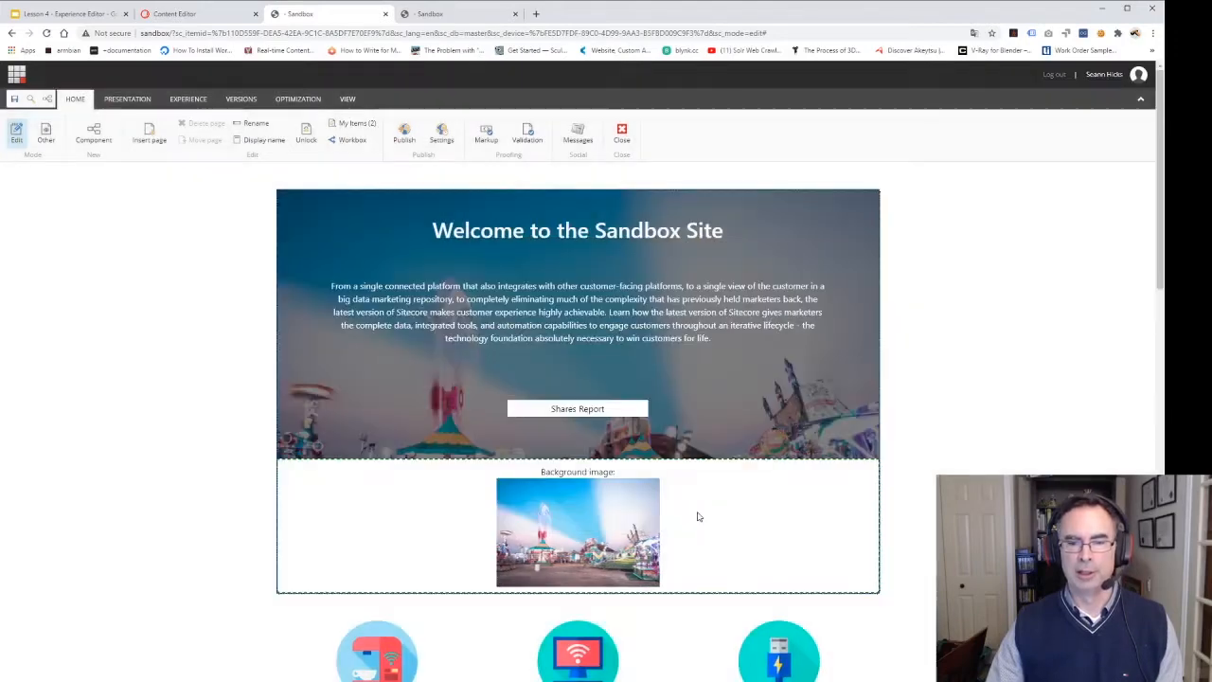
scroll(367, 525, down, 3)
scroll(368, 526, down, 5)
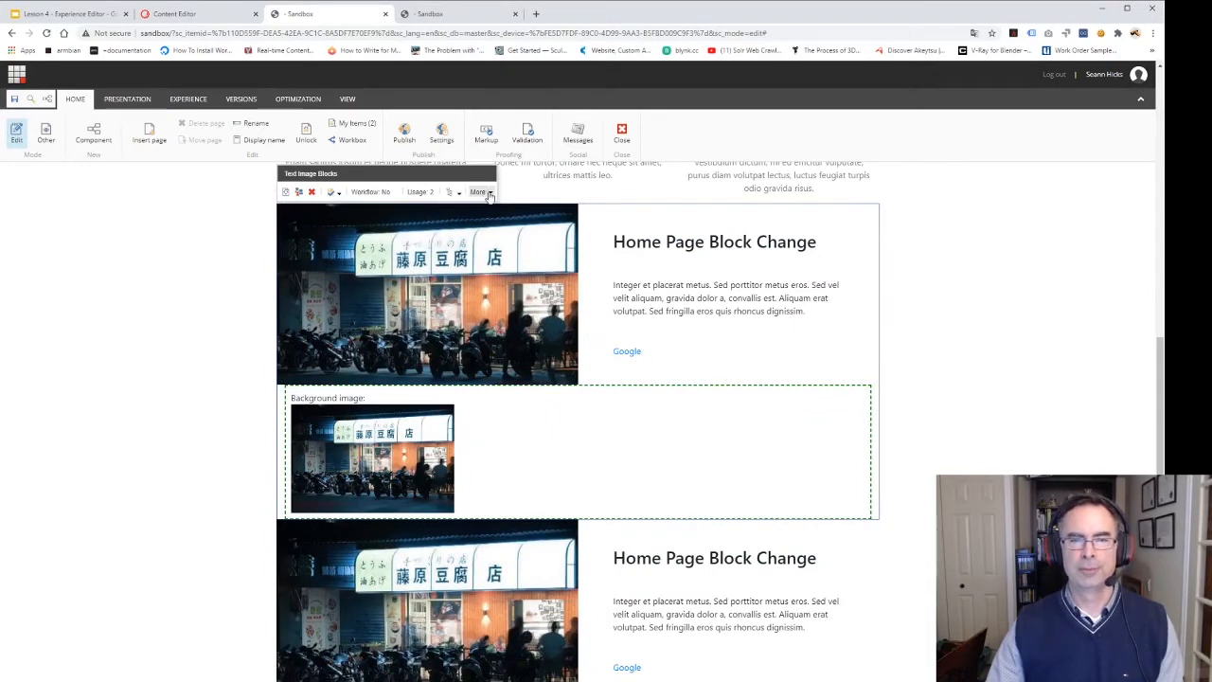
Step: Disable the Reversed style in the upper Text Image Blocks component's properties and save the home page
click(484, 192)
click(508, 235)
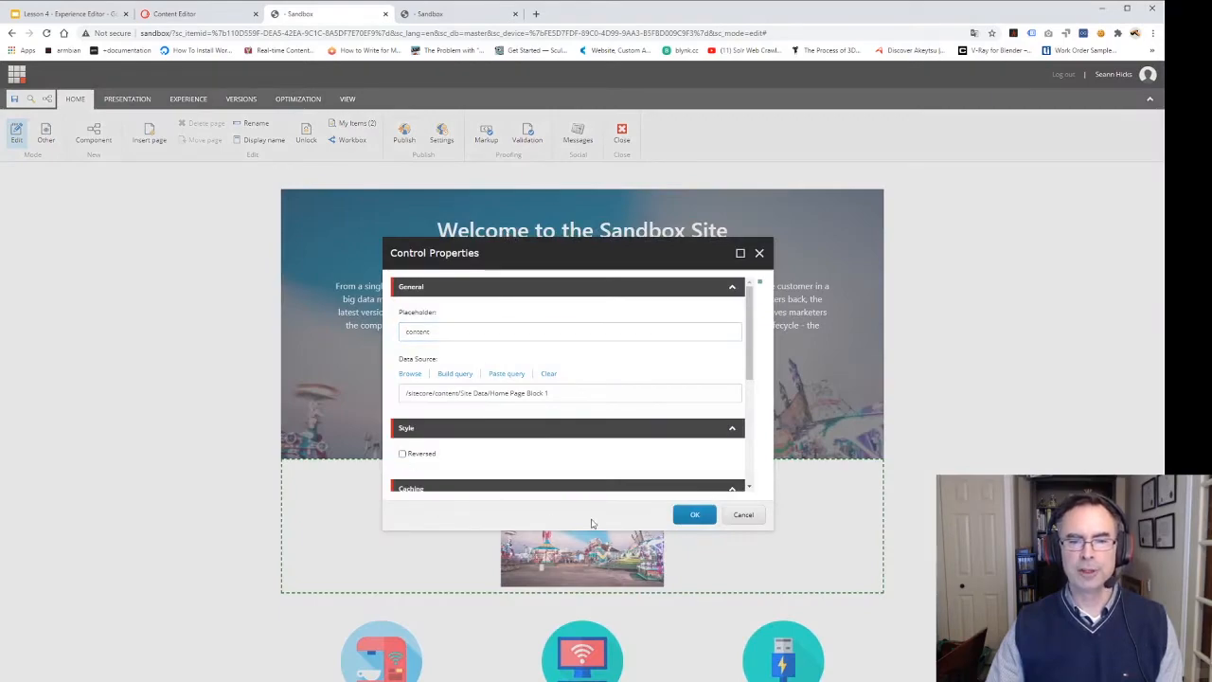
click(695, 514)
scroll(361, 493, down, 6)
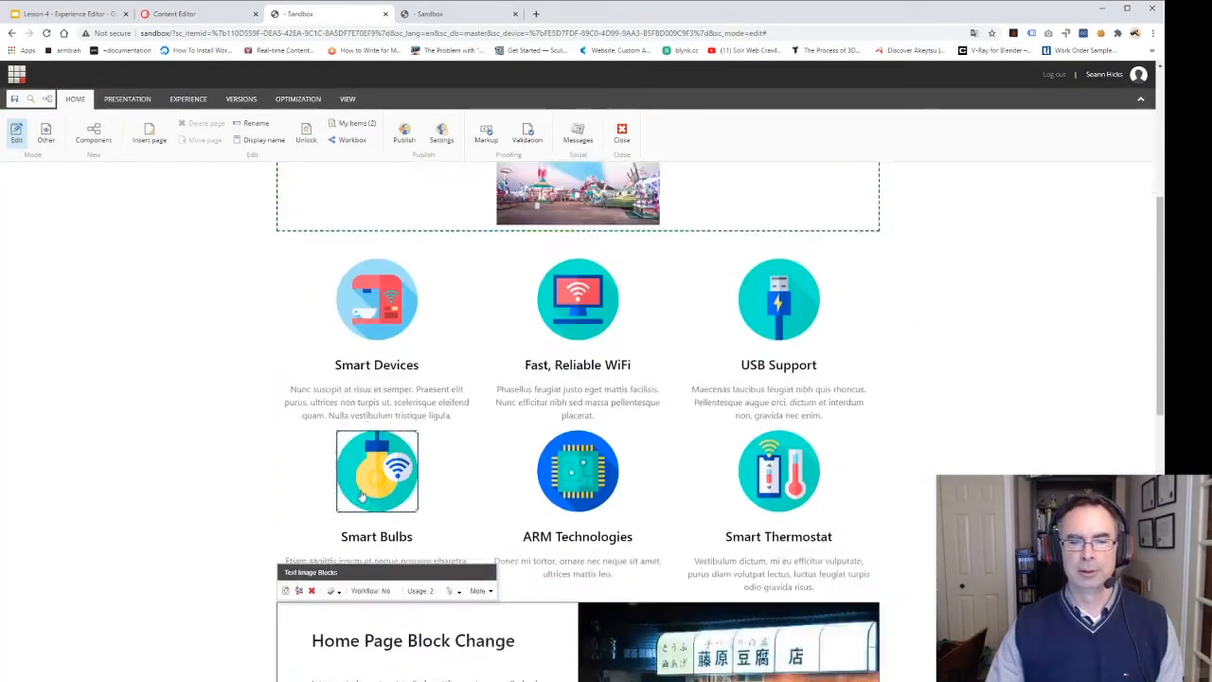
scroll(358, 517, down, 1)
scroll(358, 516, down, 1)
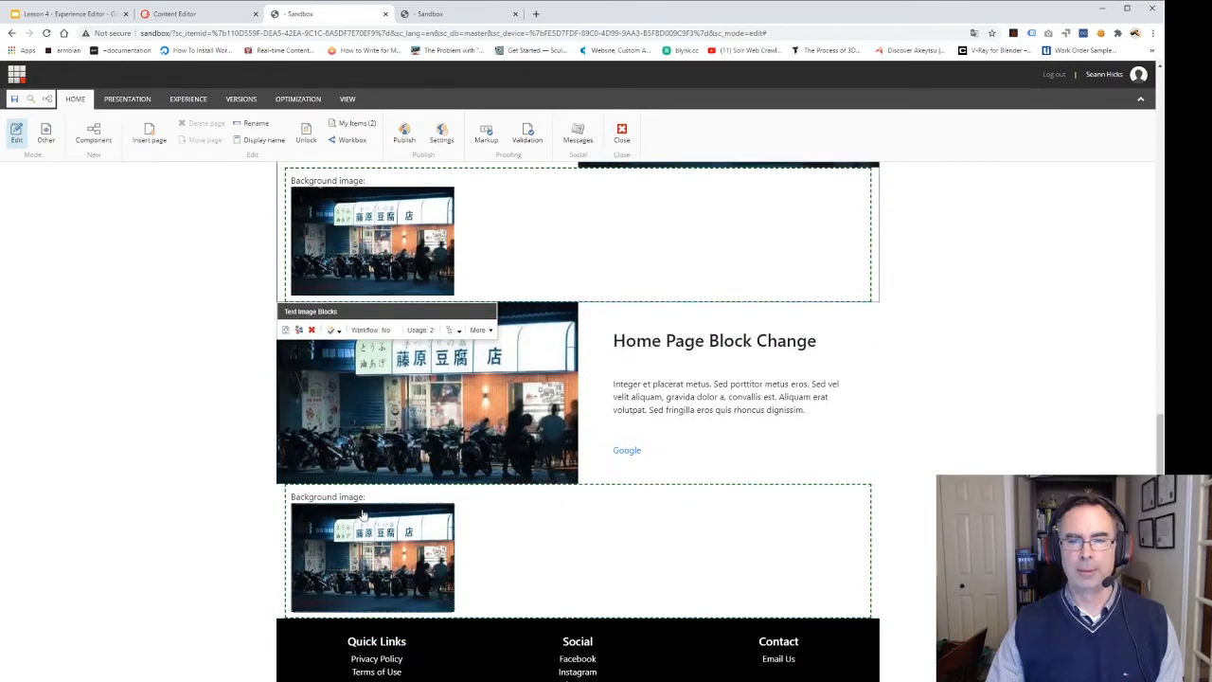
scroll(360, 511, up, 2)
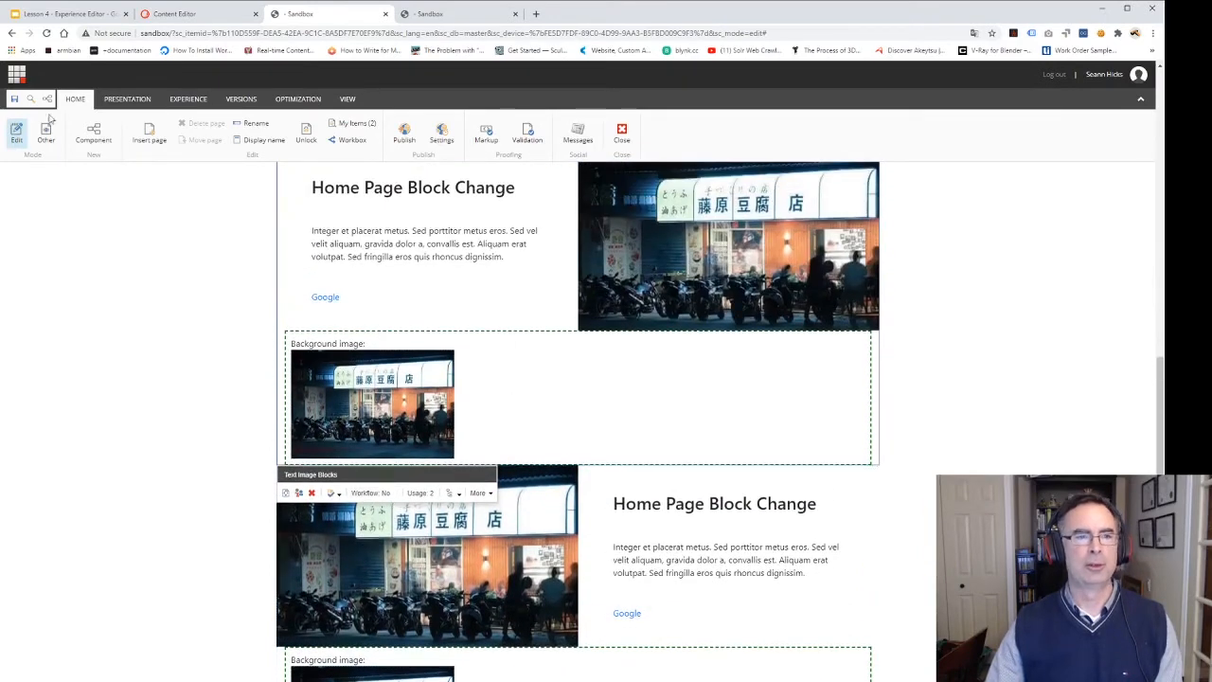
click(14, 99)
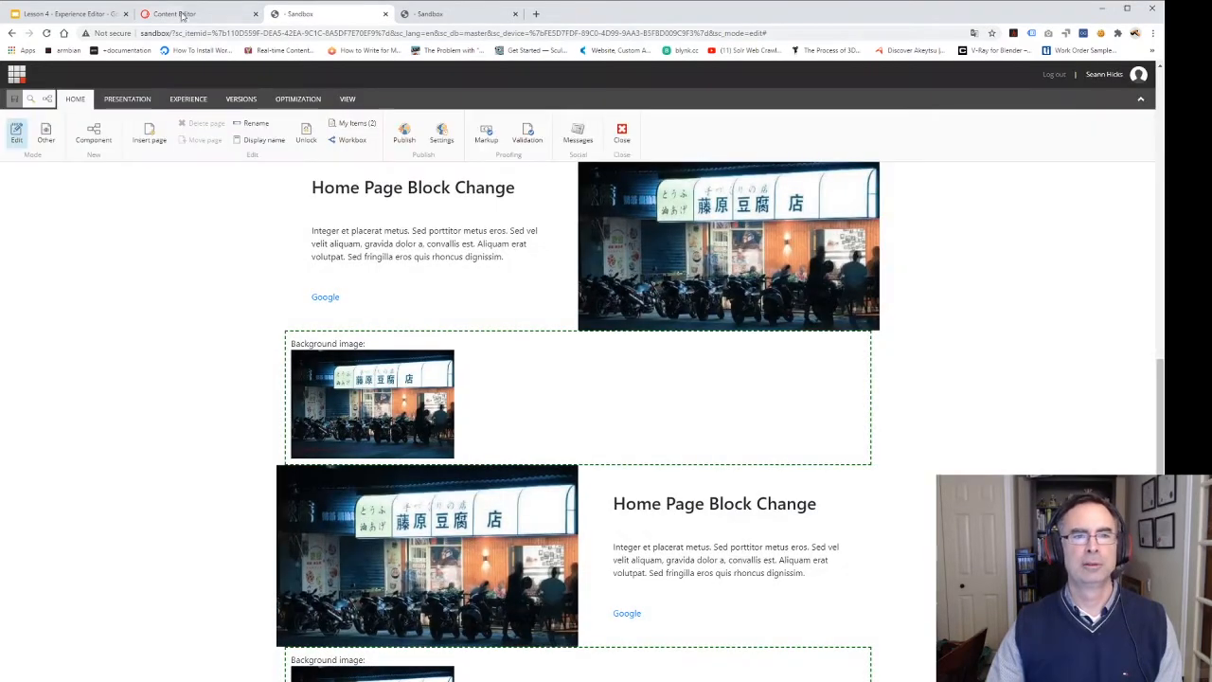
Step: In the Content Editor, insert a Text Image Blocks item named "Home Page Block 2" under the Site Data folder
click(185, 14)
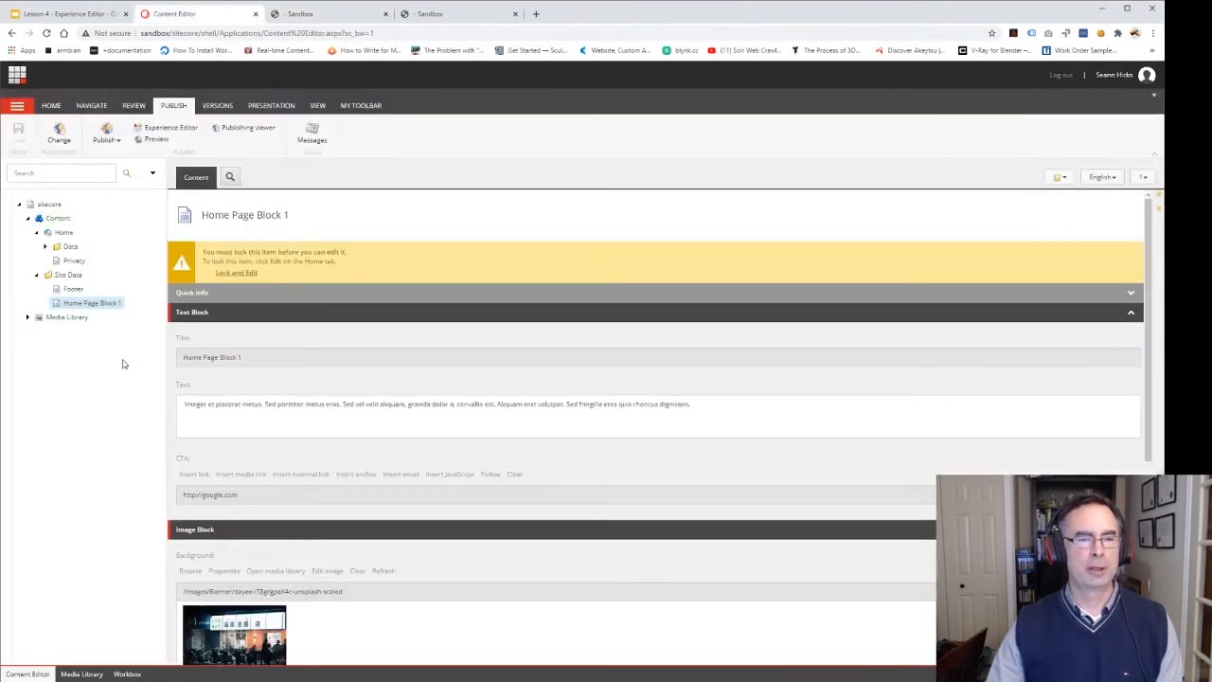
right_click(72, 275)
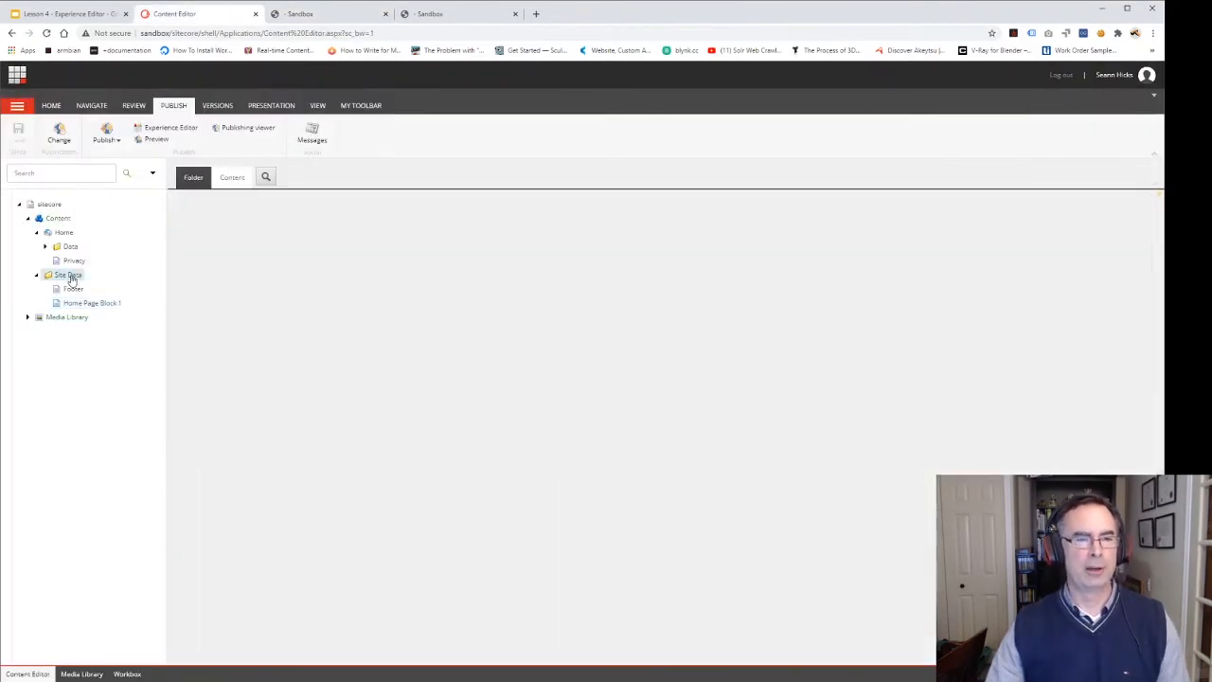
mouse_move(98, 282)
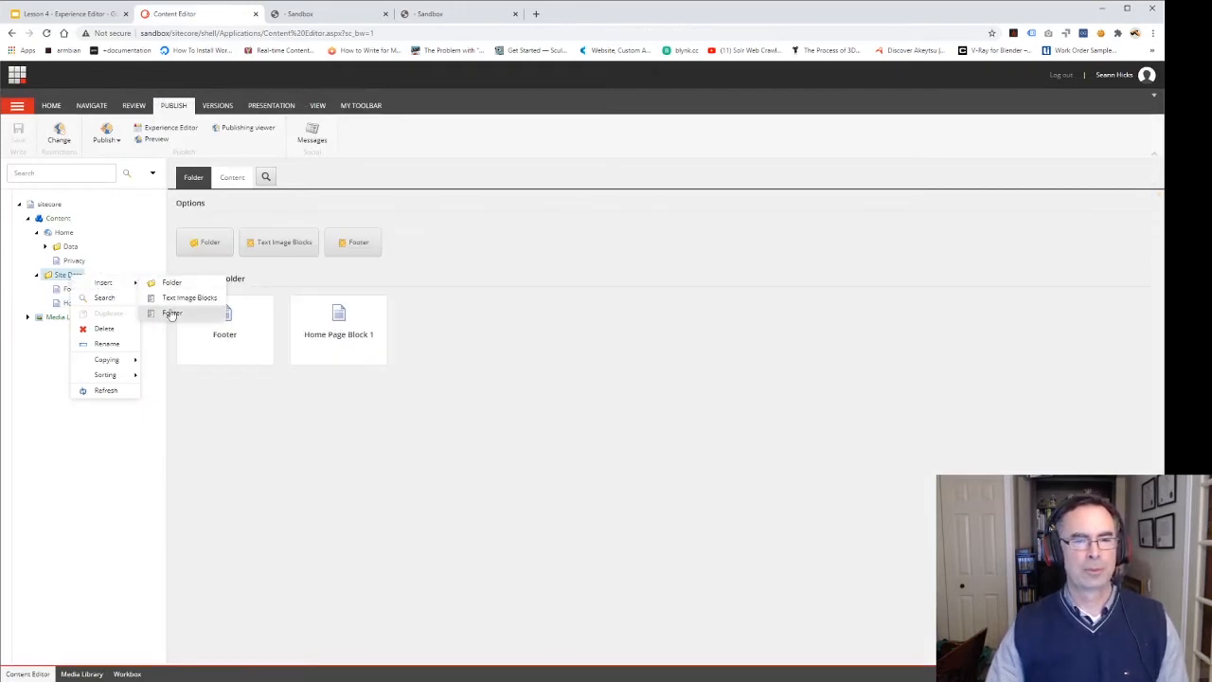
click(173, 298)
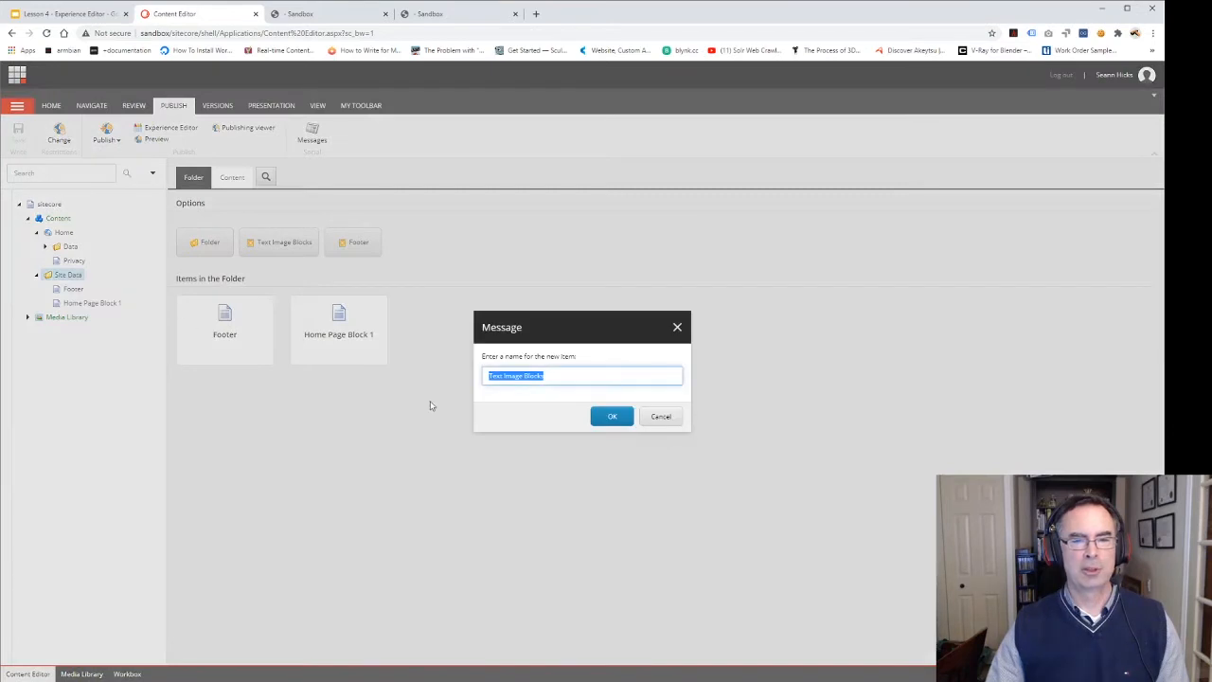
click(546, 376)
drag(561, 376, 471, 379)
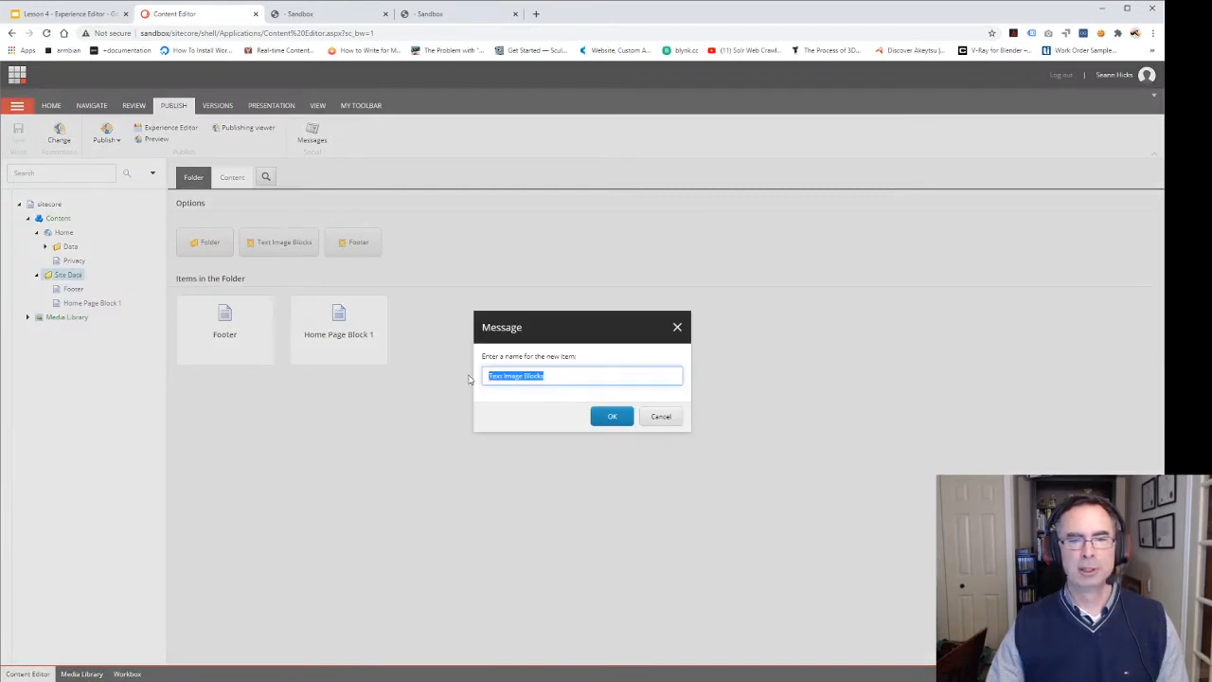
text(Home Pa)
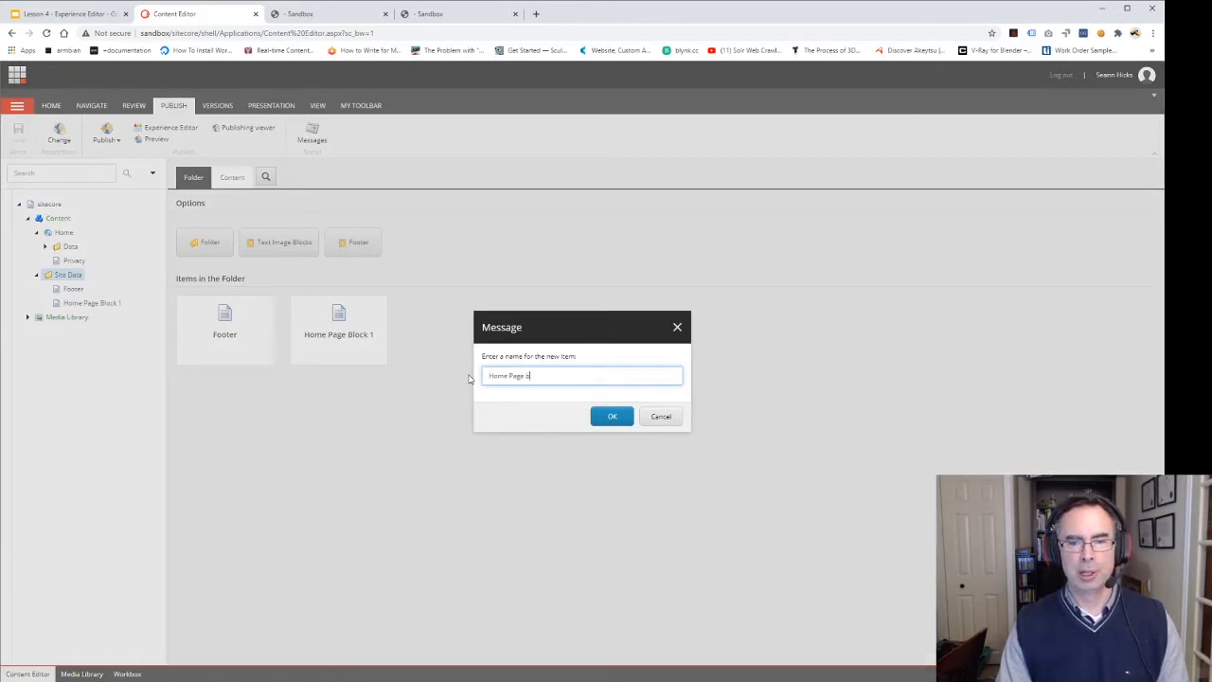
text(ge Block)
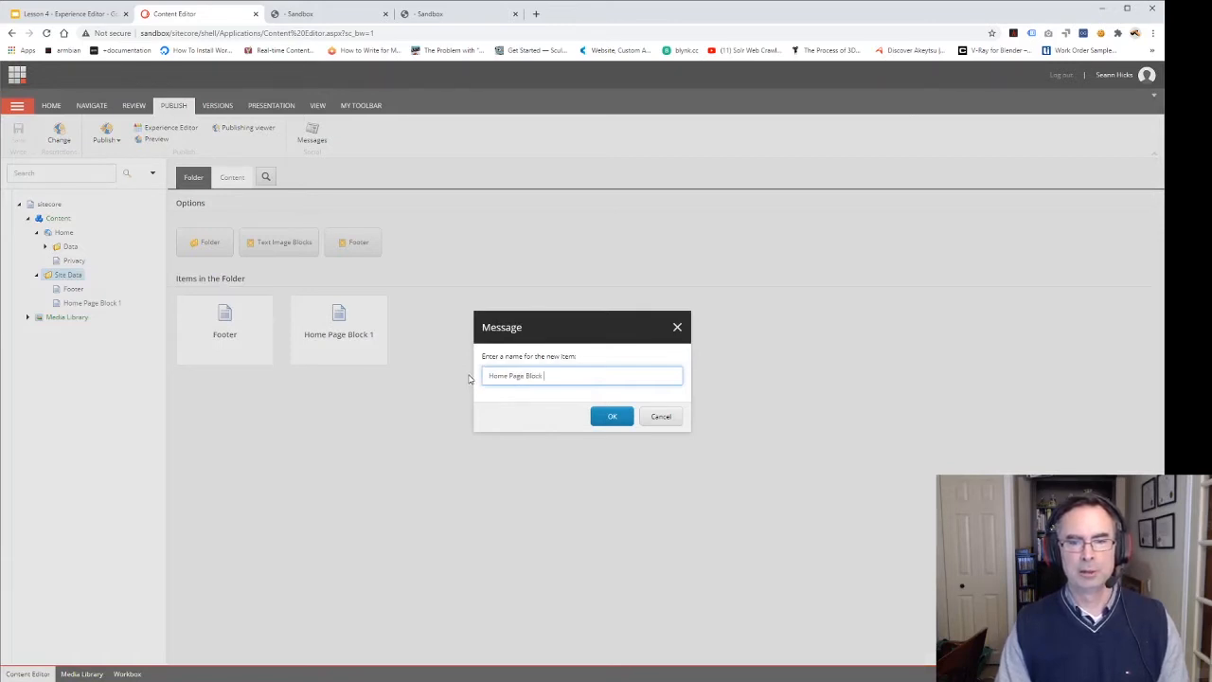
text( 2)
click(611, 421)
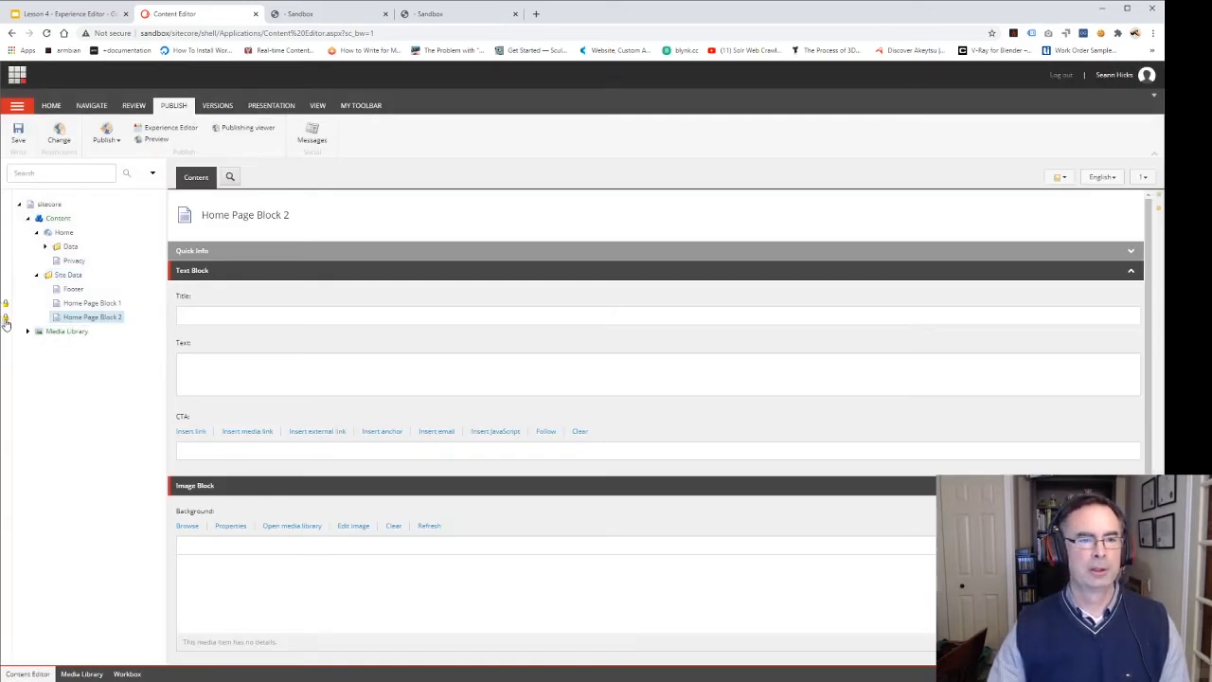
Step: Set the new item's title to "Home Page Block 2"
click(194, 315)
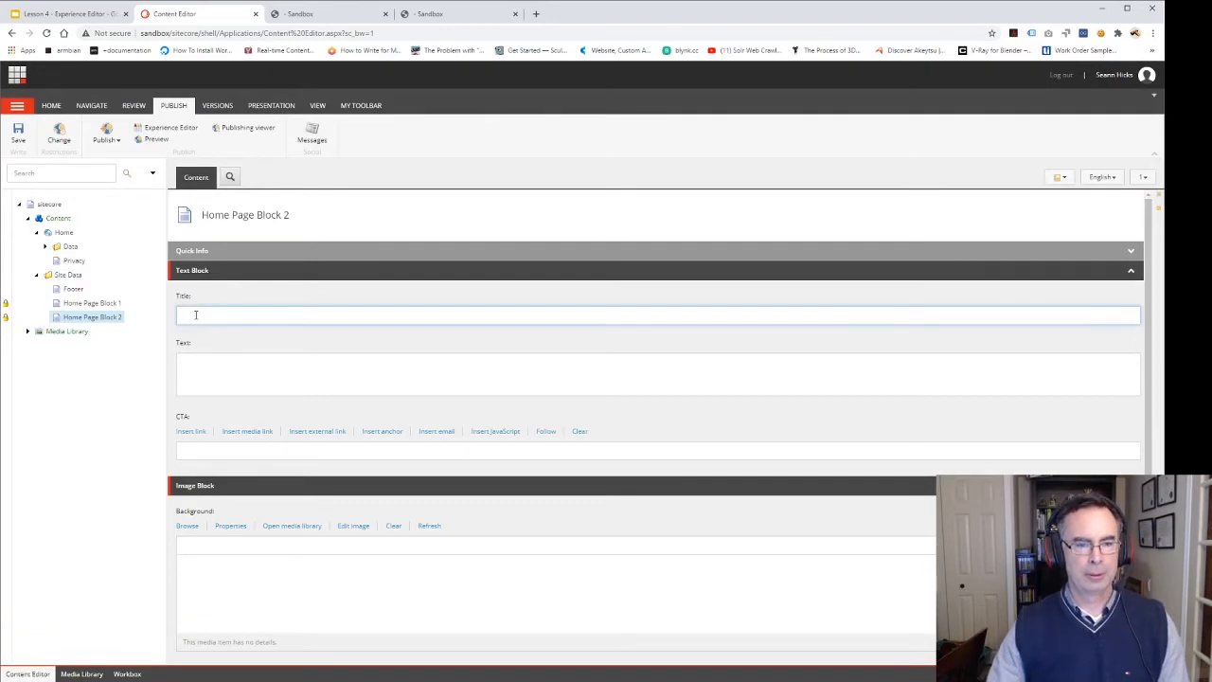
text(Home Page Bl)
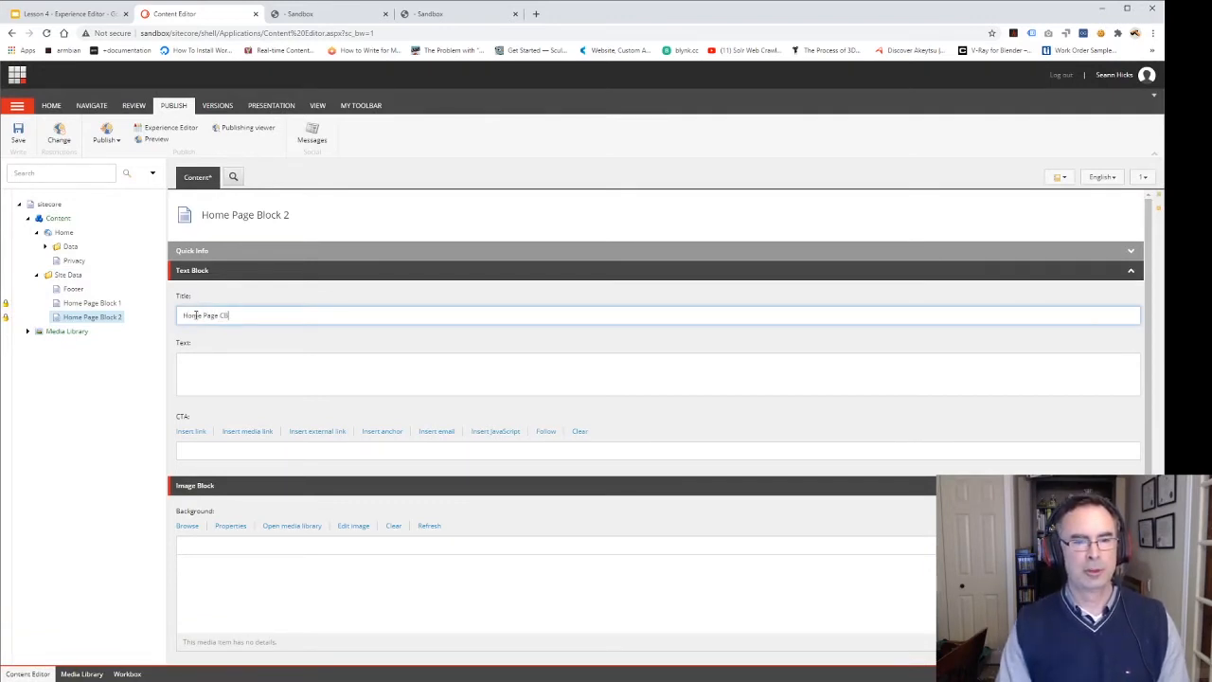
text(ock )
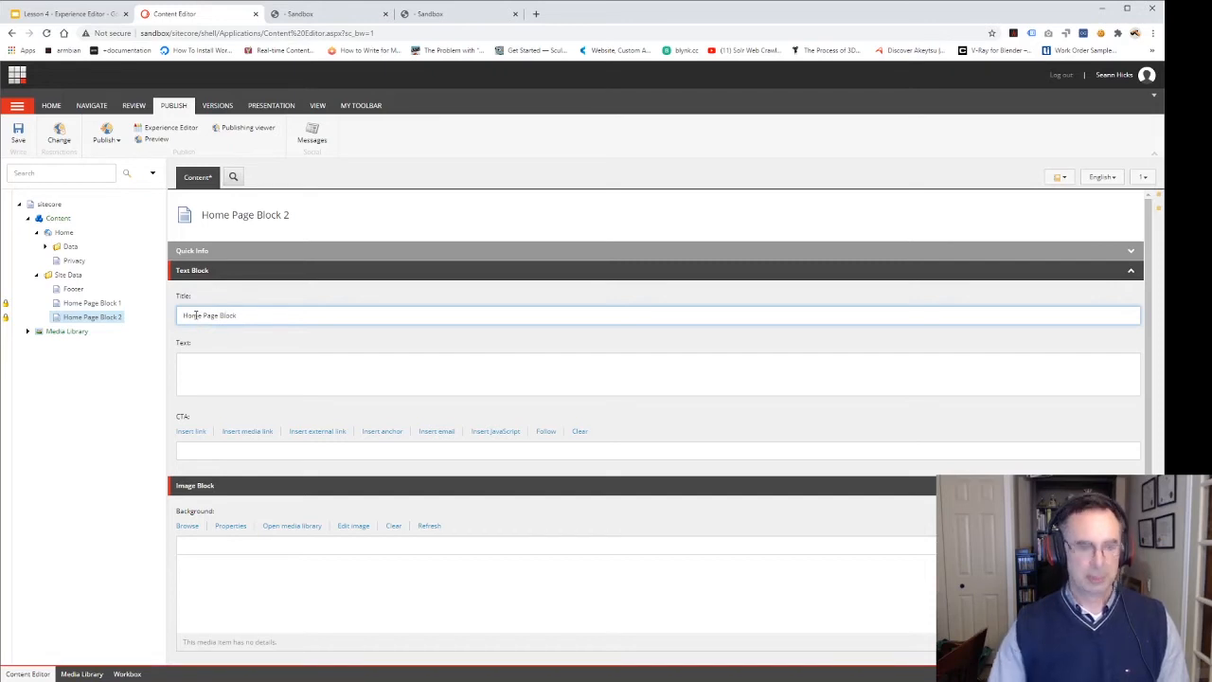
text(2)
Step: Fill the item's text with the placeholder paragraph starting "In ullamcorper maximus augue, in luctus mauris tristique vitae"
click(198, 360)
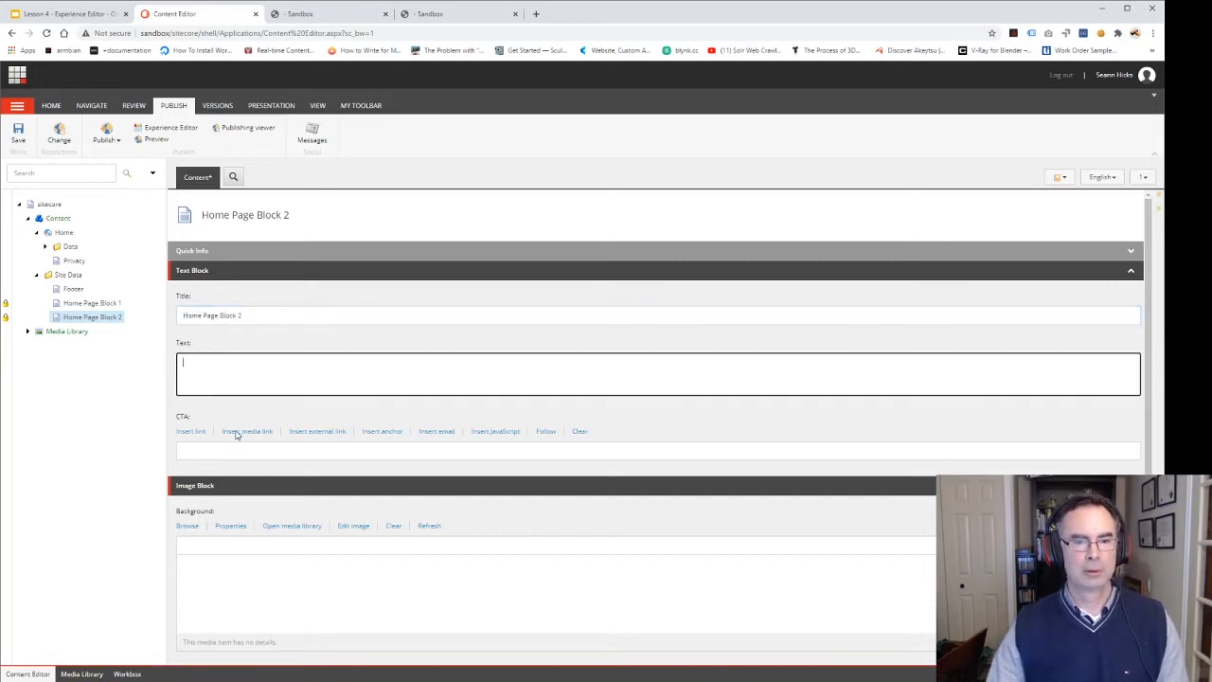
text(Integer et placerat metus. Sed porttitor metus eros. Sed vel velit aliquam, gravida dolor a, convallis est. Aliquam erat volutpat. Sed fringilla eros quis rhoncus dignissim.)
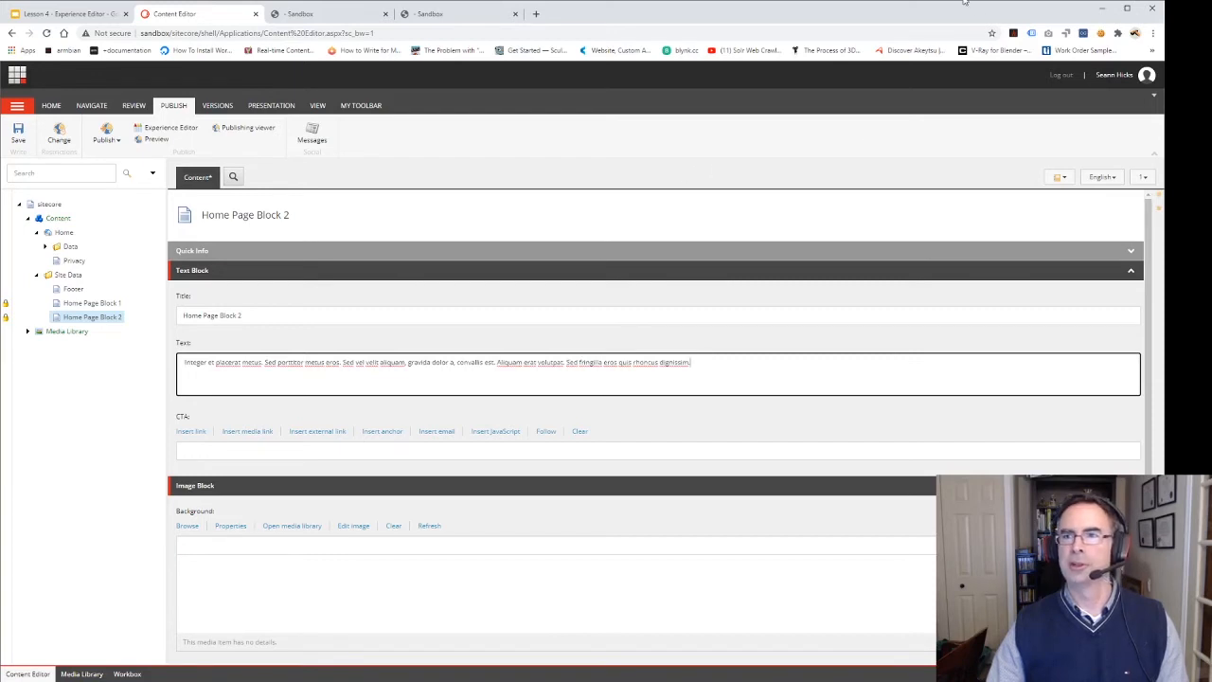
click(841, 2)
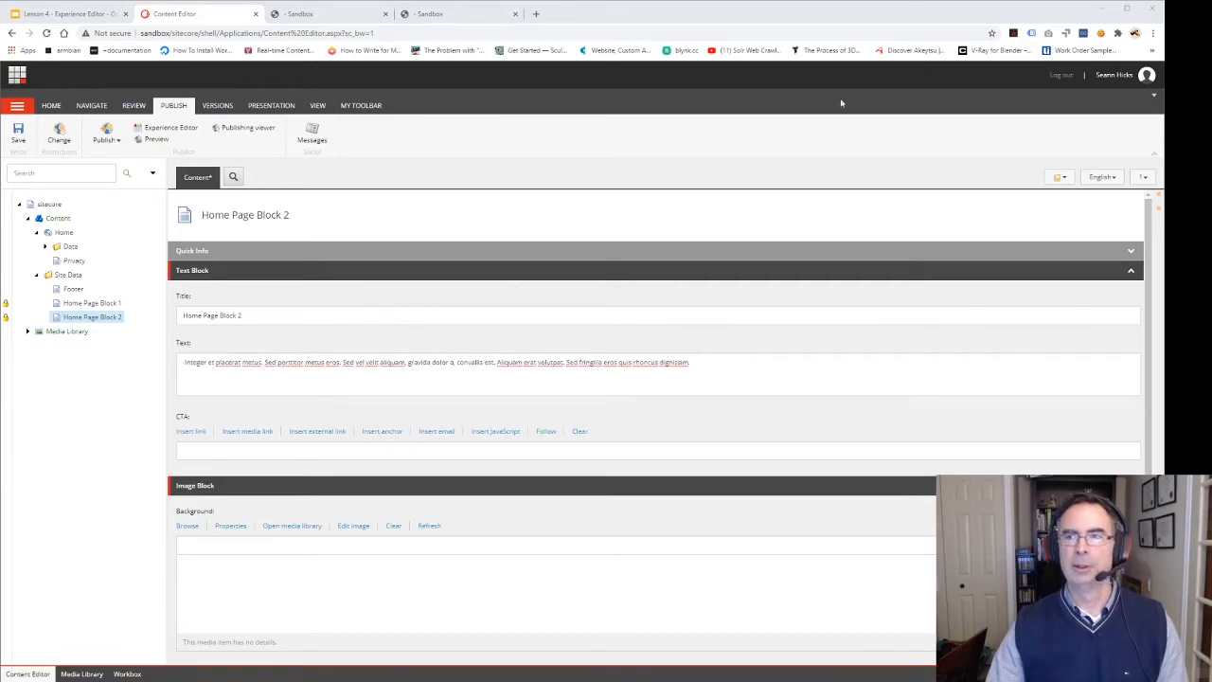
click(2, 371)
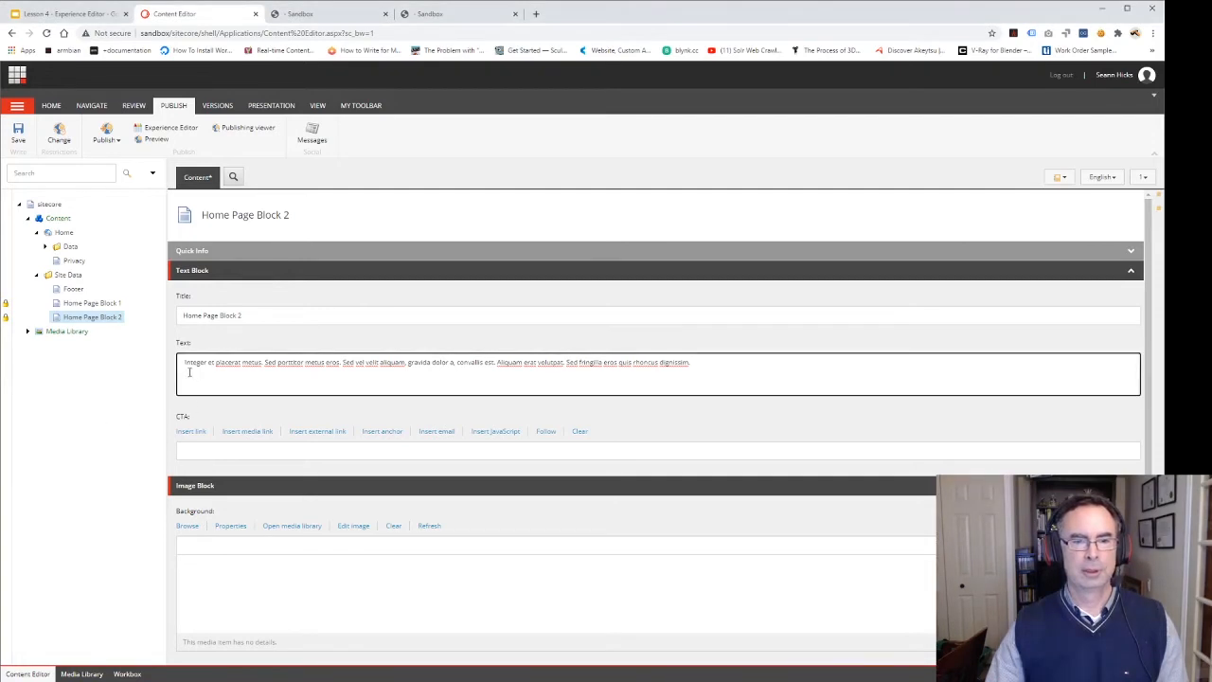
key(ctrl+a)
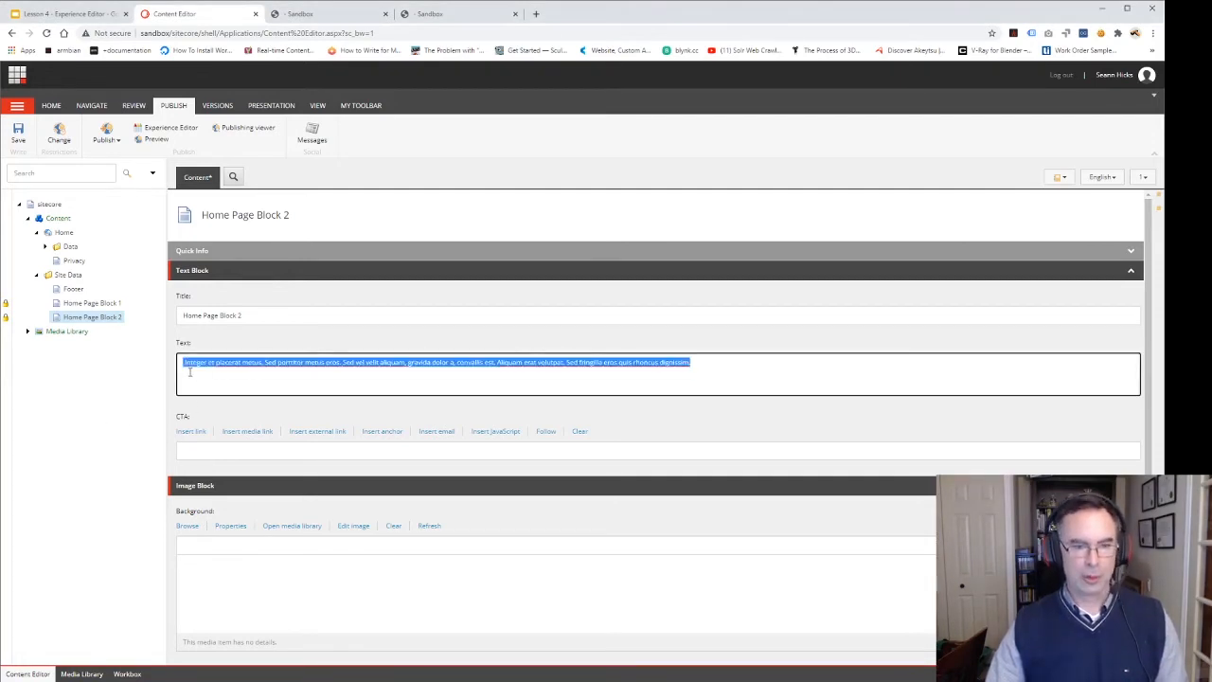
text(In ullamcorper maximus augue, in luctus mauris tristique vitae. Curabitur venenatis a dui nec imperdiet. Donec ac mauris eu eros ornare pharetra.)
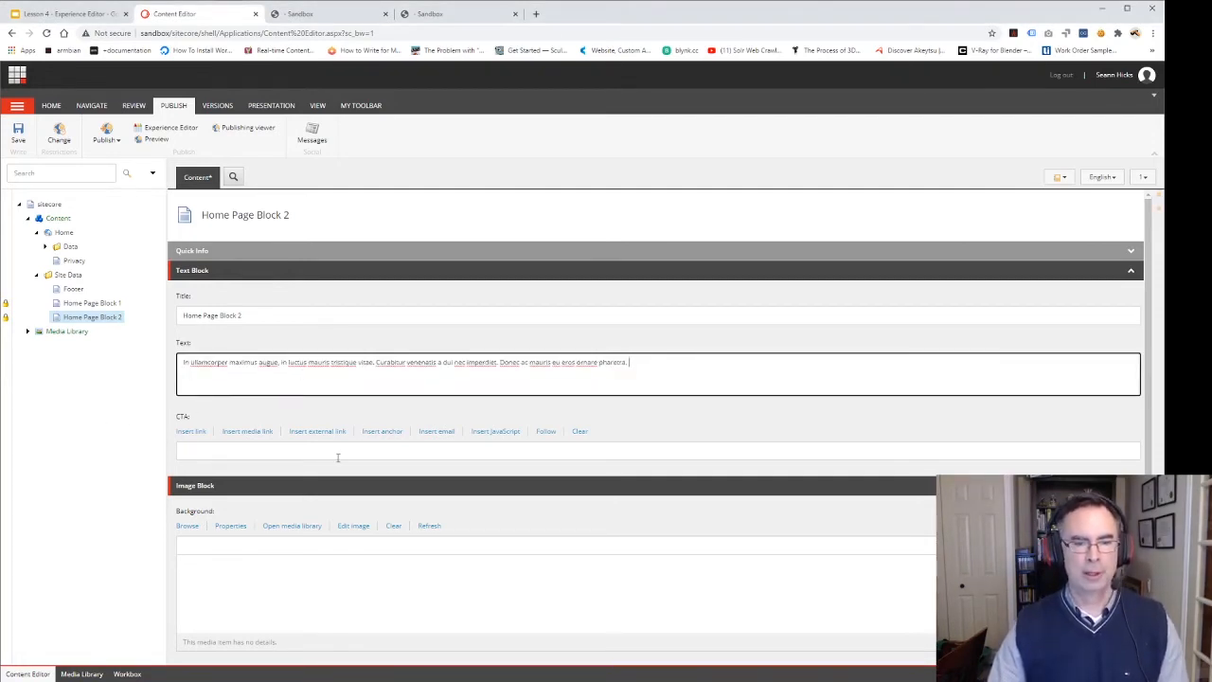
Step: Insert an external link as the item's CTA with description "Bing", URL bing.com and Active browser as the target window
click(308, 432)
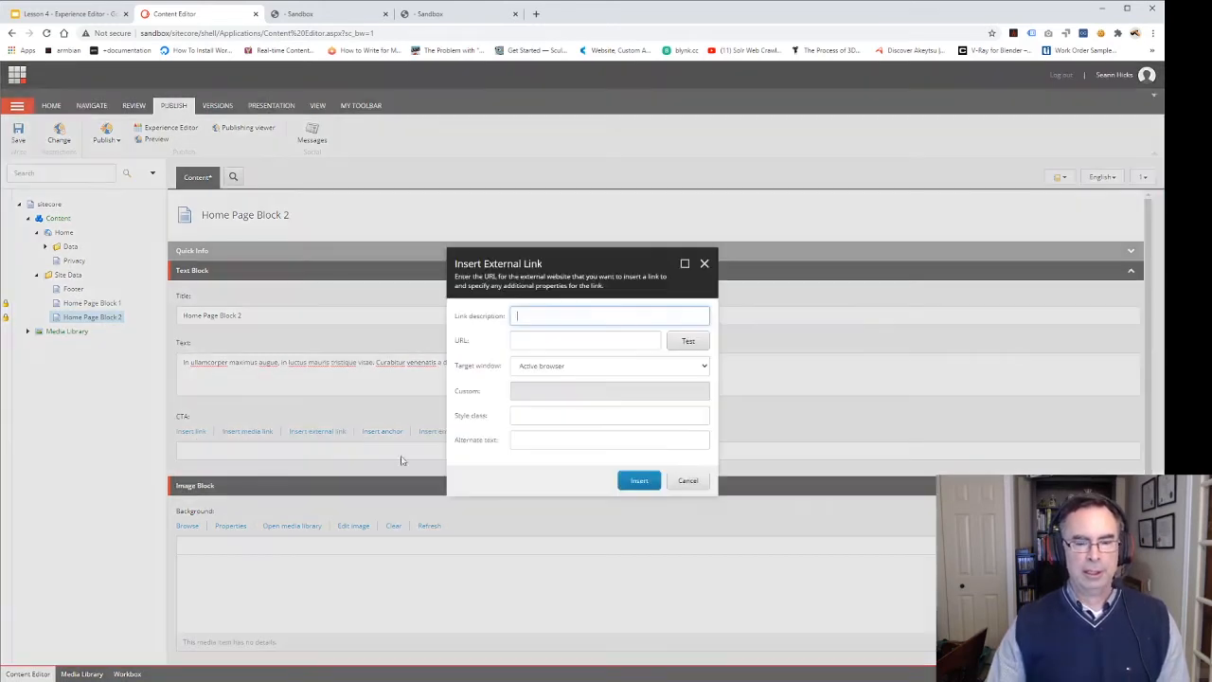
text(B)
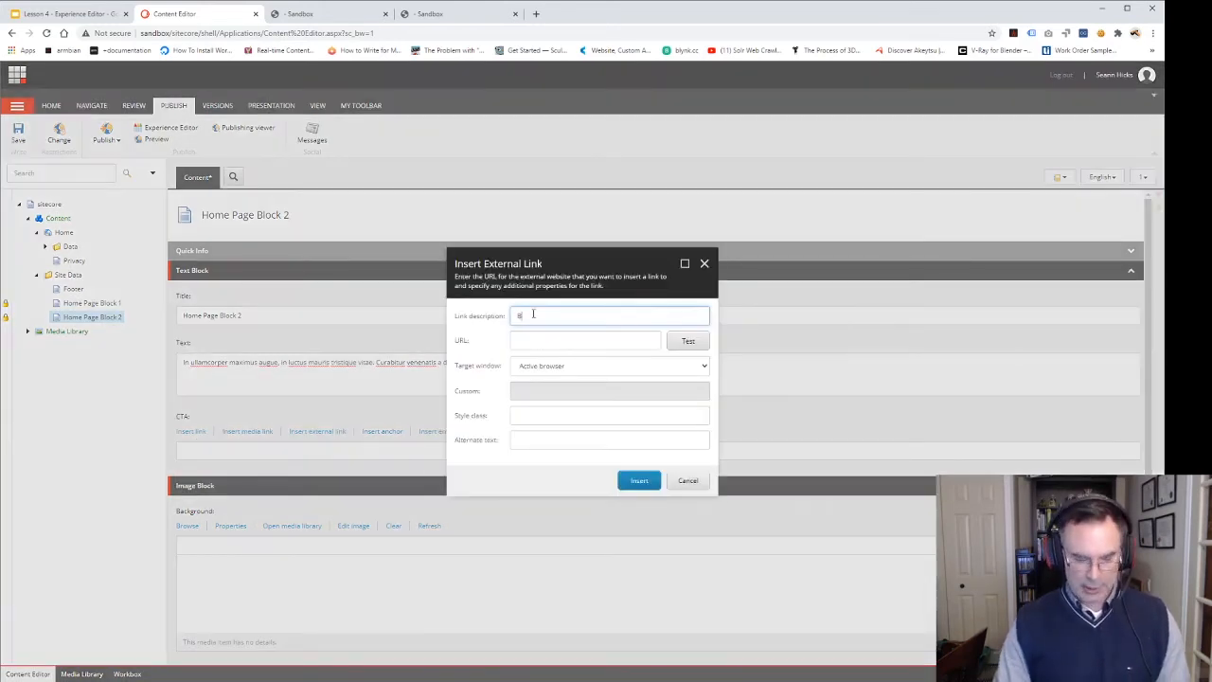
text(ing)
click(532, 343)
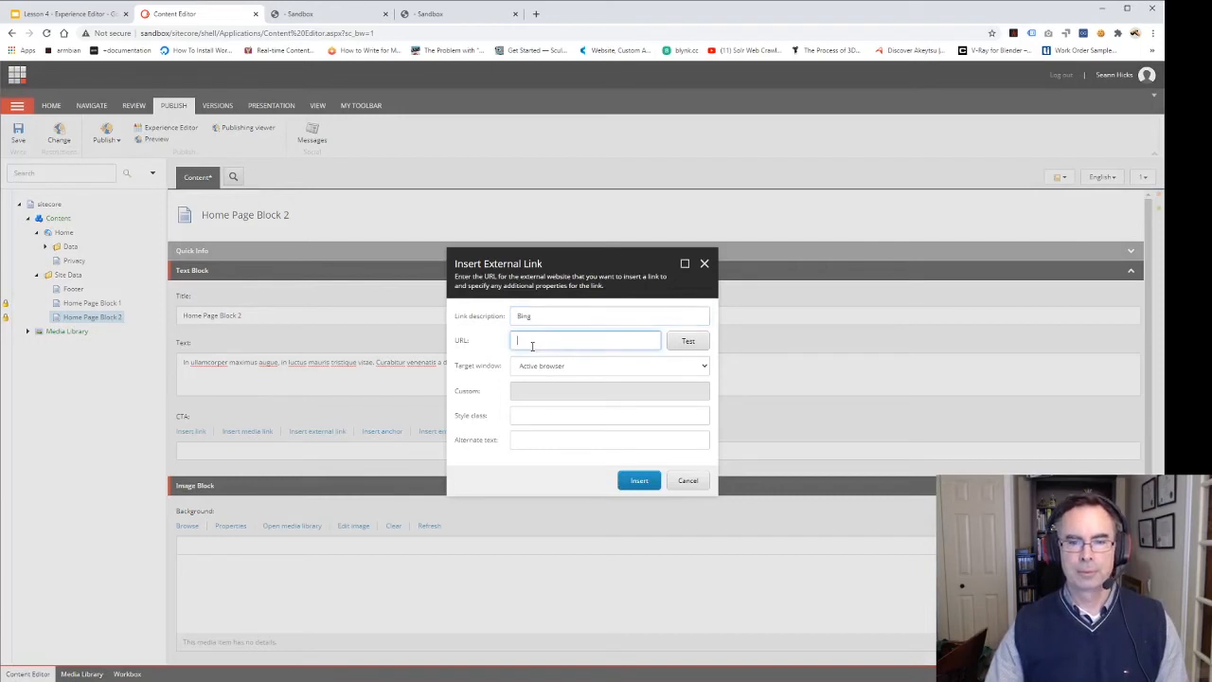
text(bing.co)
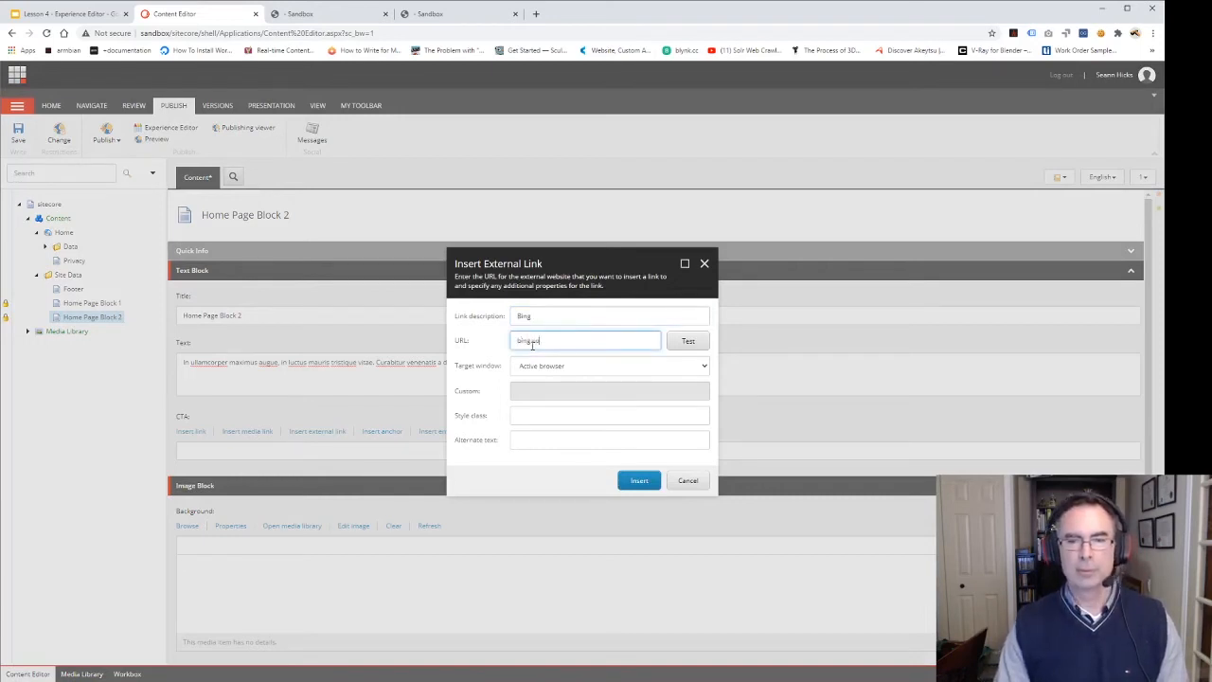
text(m)
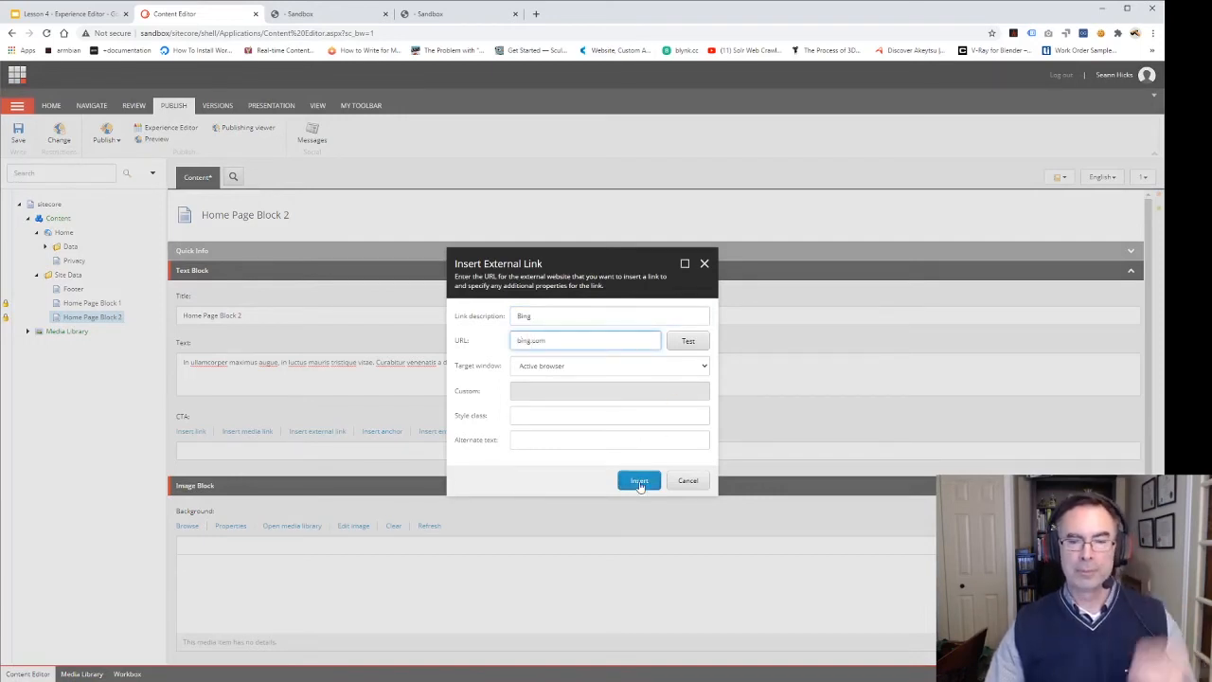
click(647, 369)
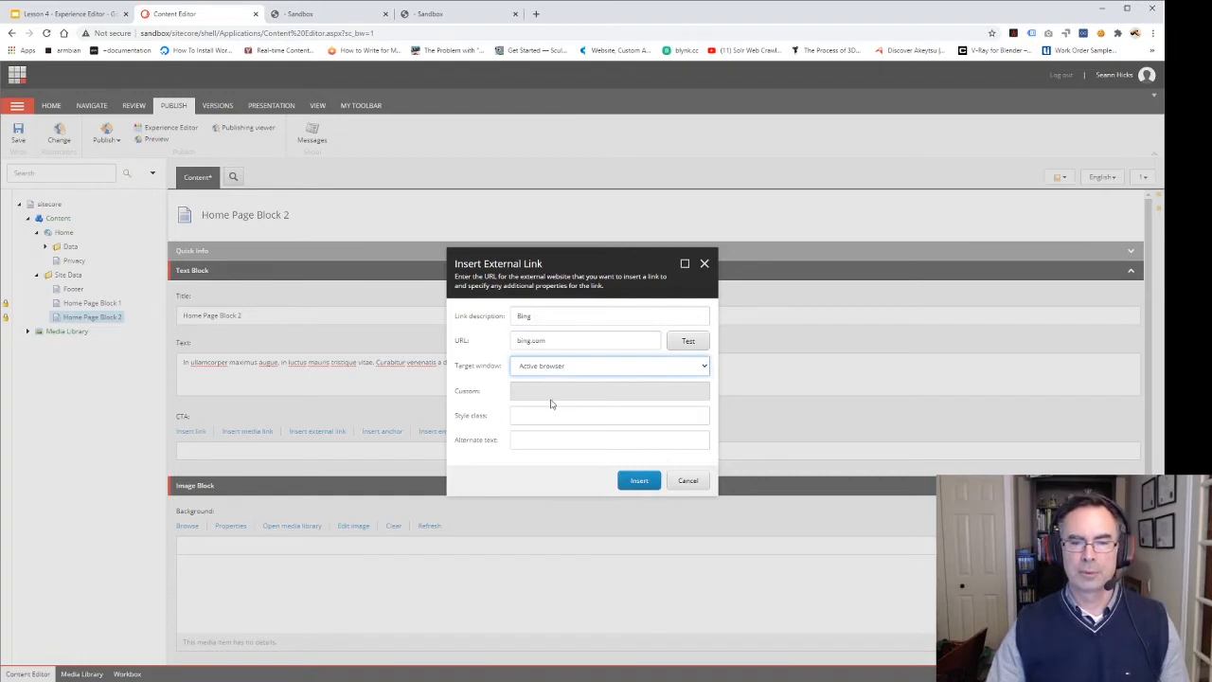
click(638, 481)
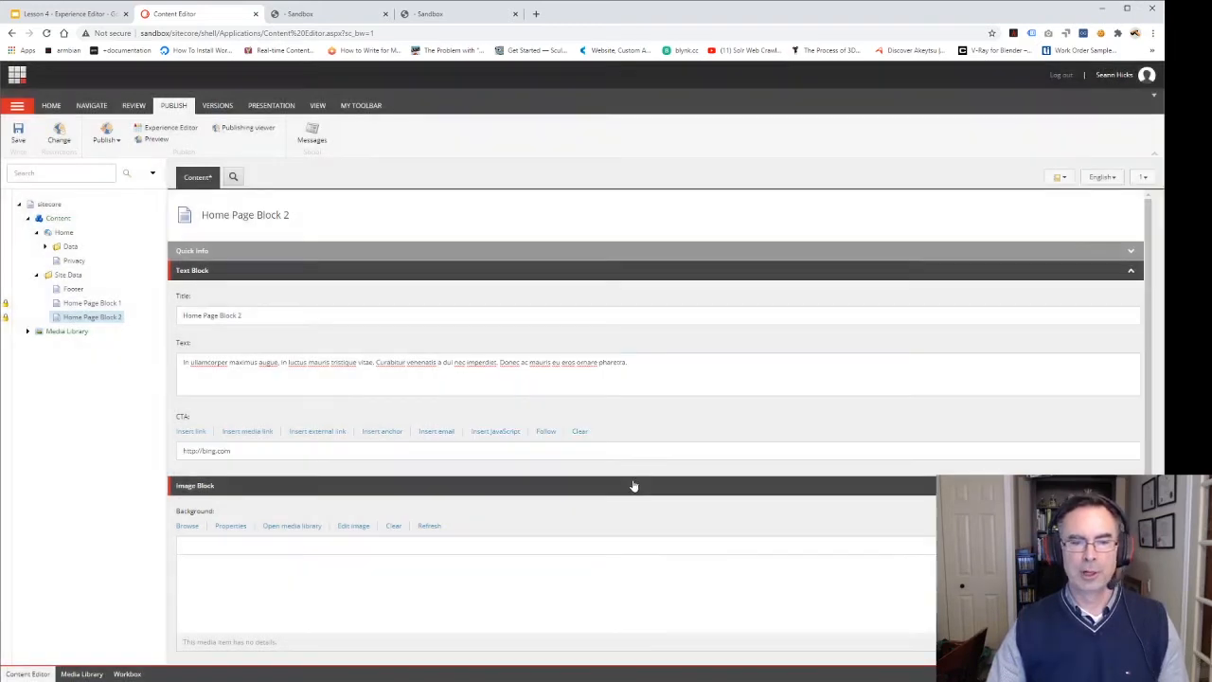
Step: Set the item's background image to alex-quezada-VcW3WgRR4RU-unsplash from the Images/Banner folder of the media library
click(187, 526)
click(865, 244)
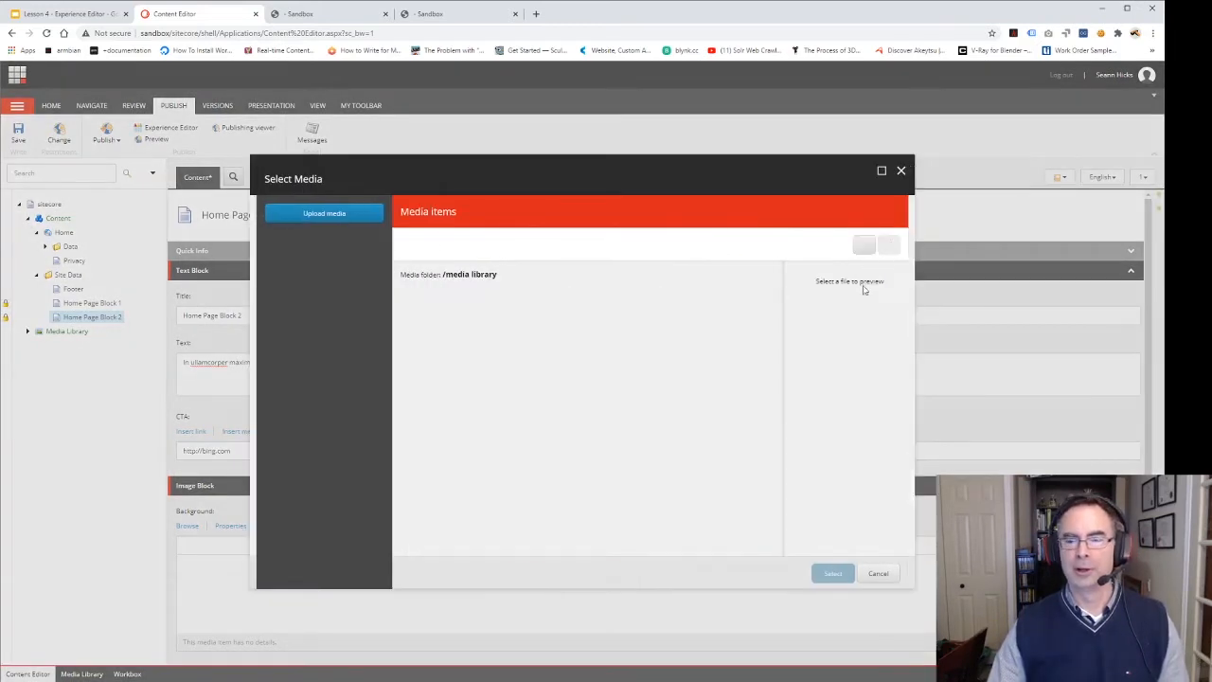
click(415, 339)
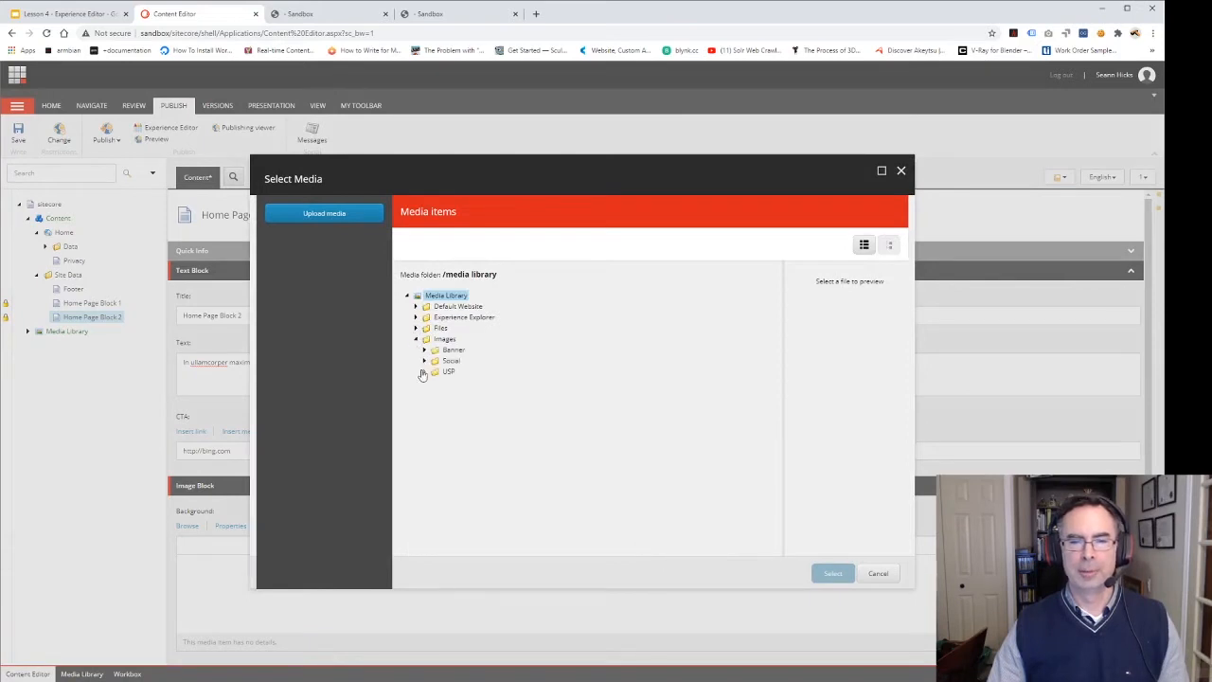
click(424, 349)
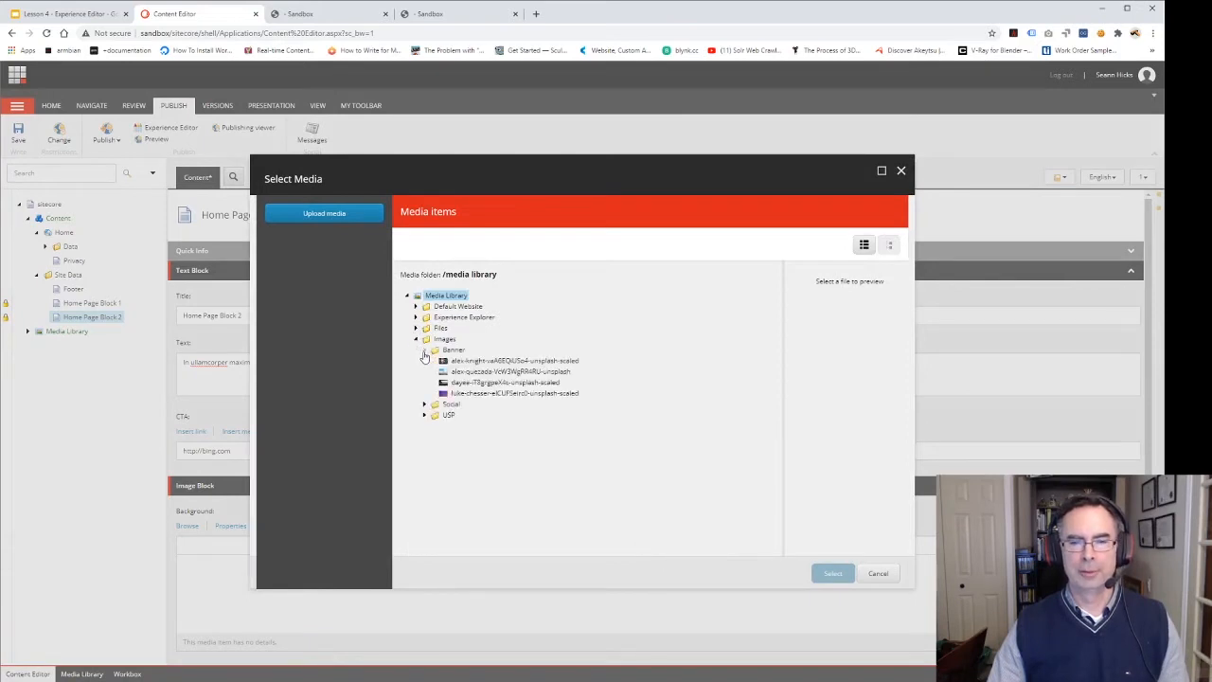
click(478, 372)
click(833, 573)
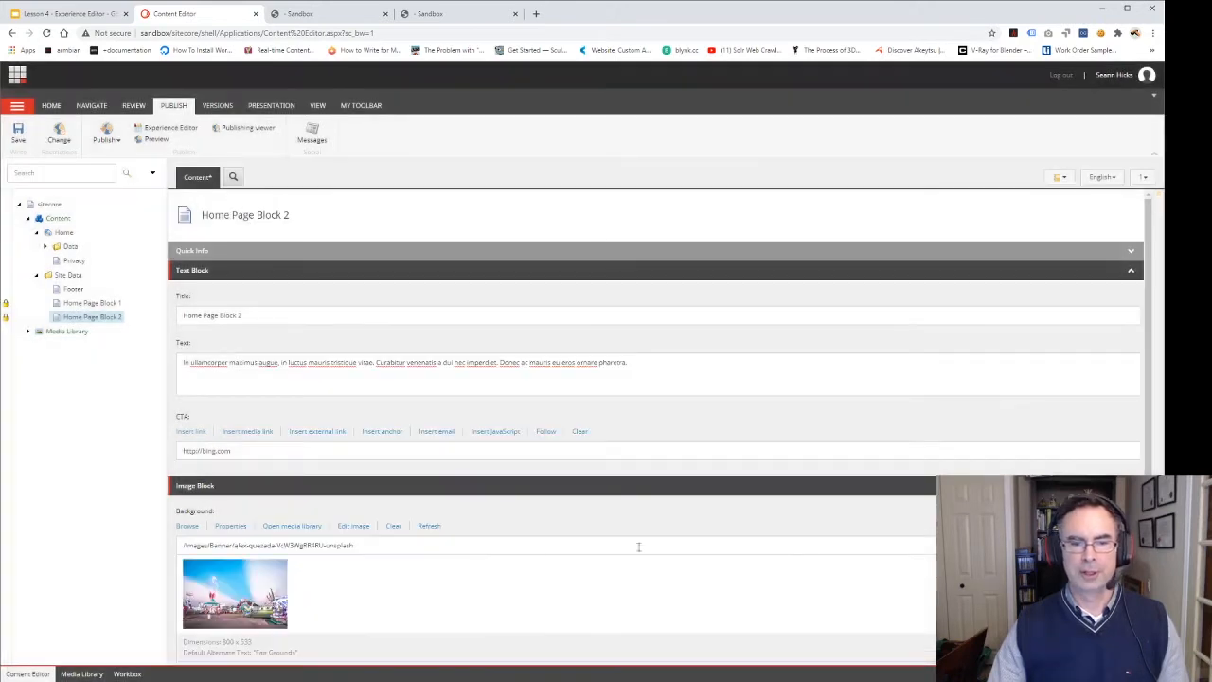
Step: Save Home Page Block 2, and unlock both Home Page Block 2 and Home Page Block 1
click(26, 142)
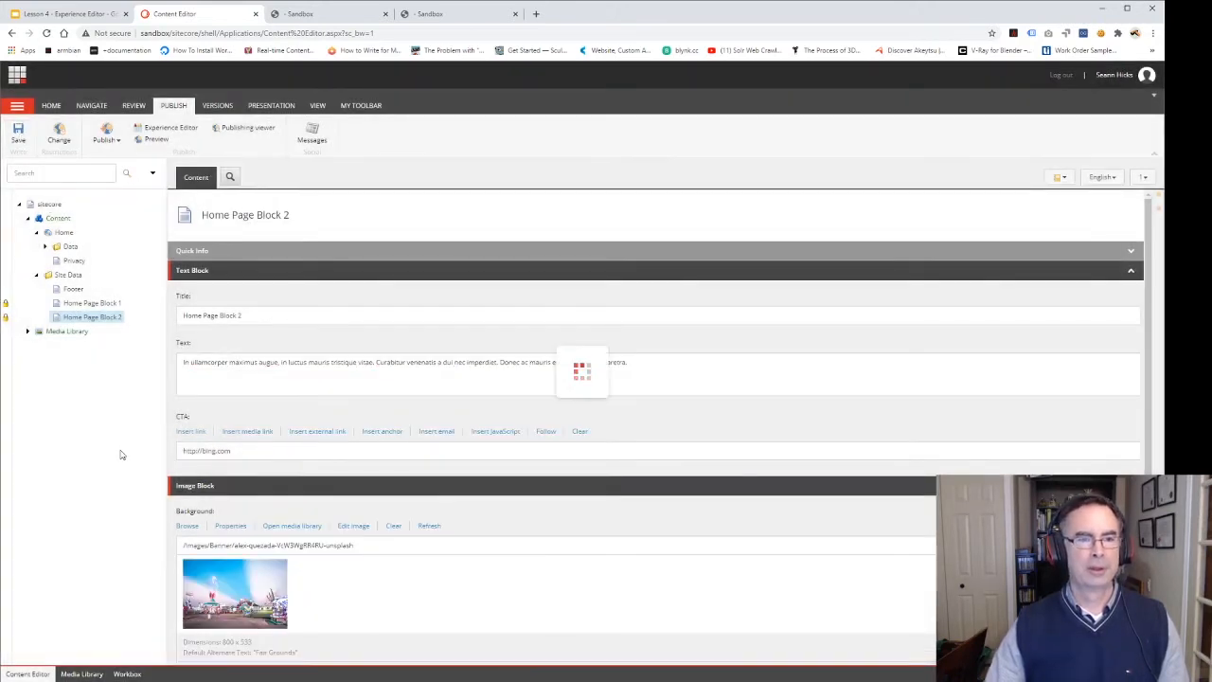
click(4, 318)
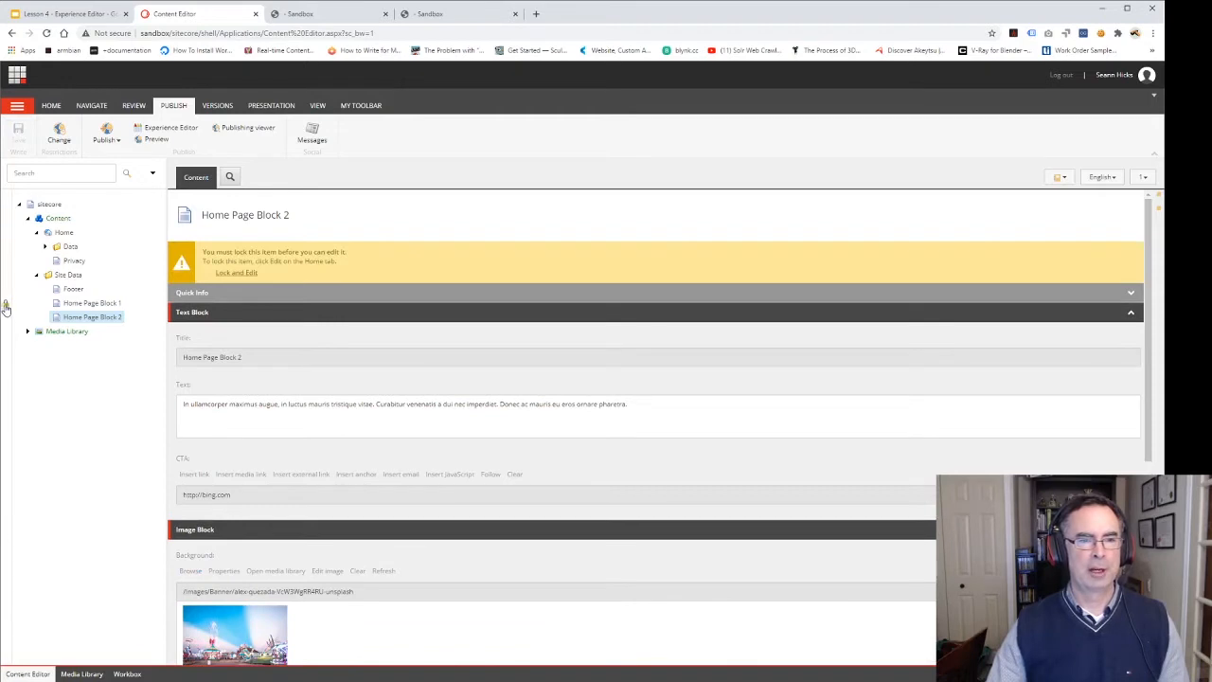
click(5, 307)
Step: Smart publish the Home Page Block 2 item together with its subitems and related items
click(106, 140)
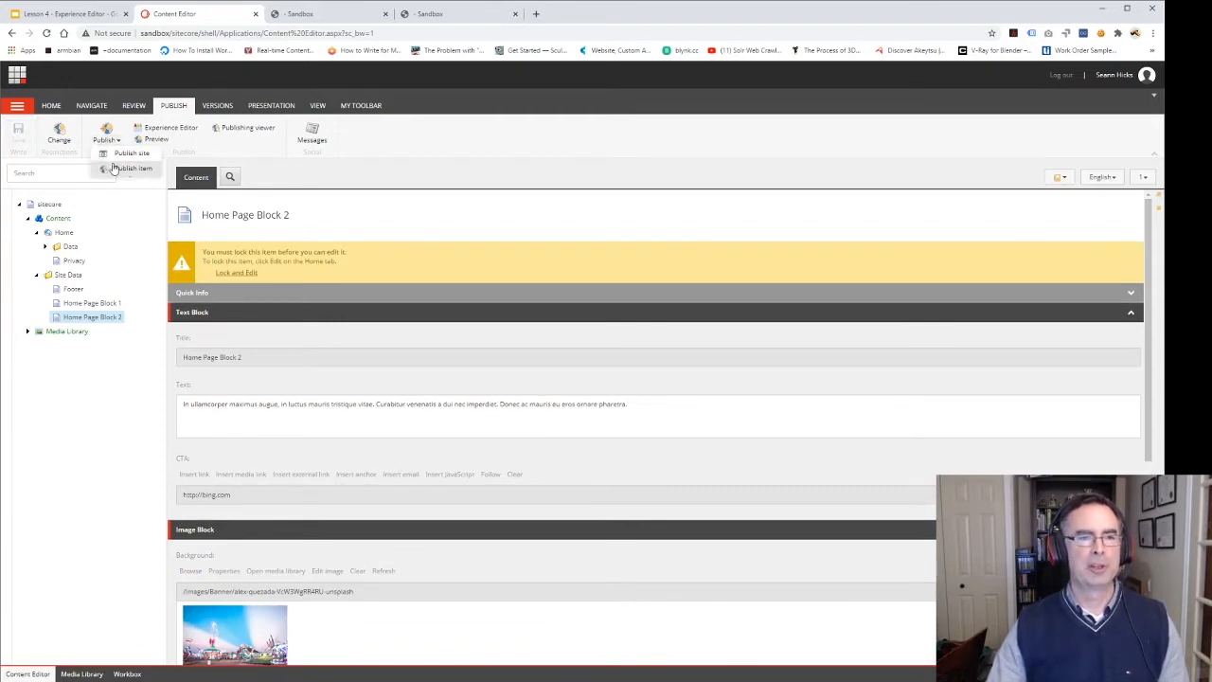
click(112, 168)
click(640, 523)
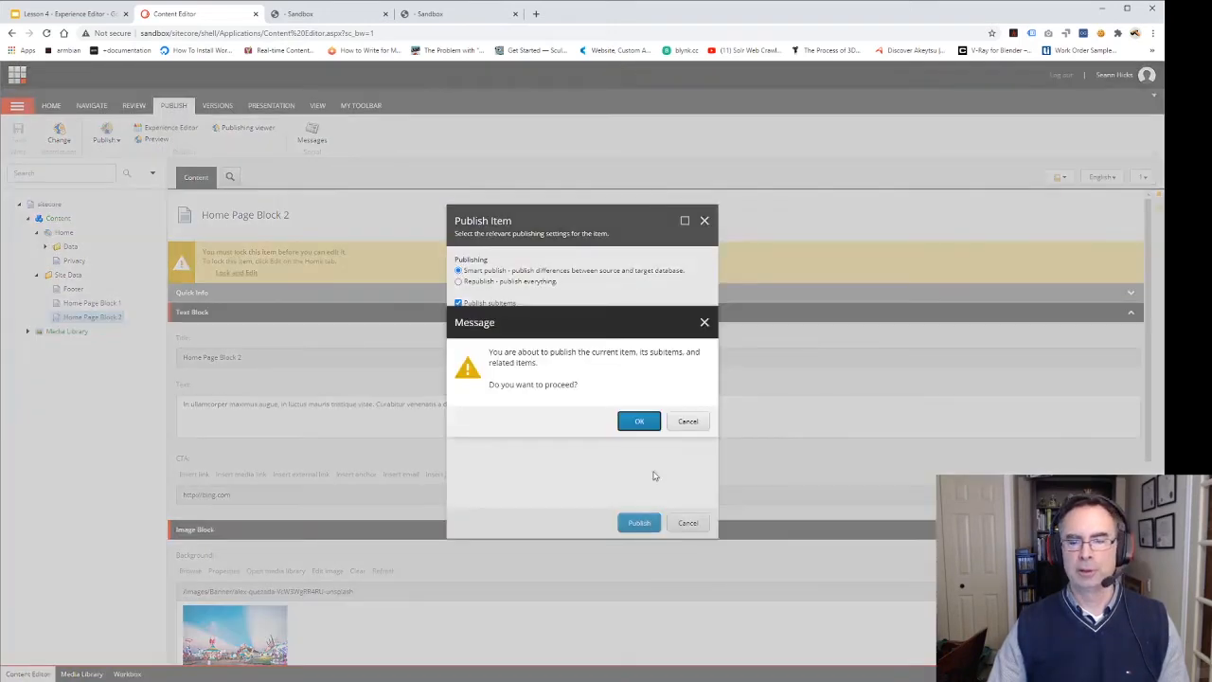
click(643, 424)
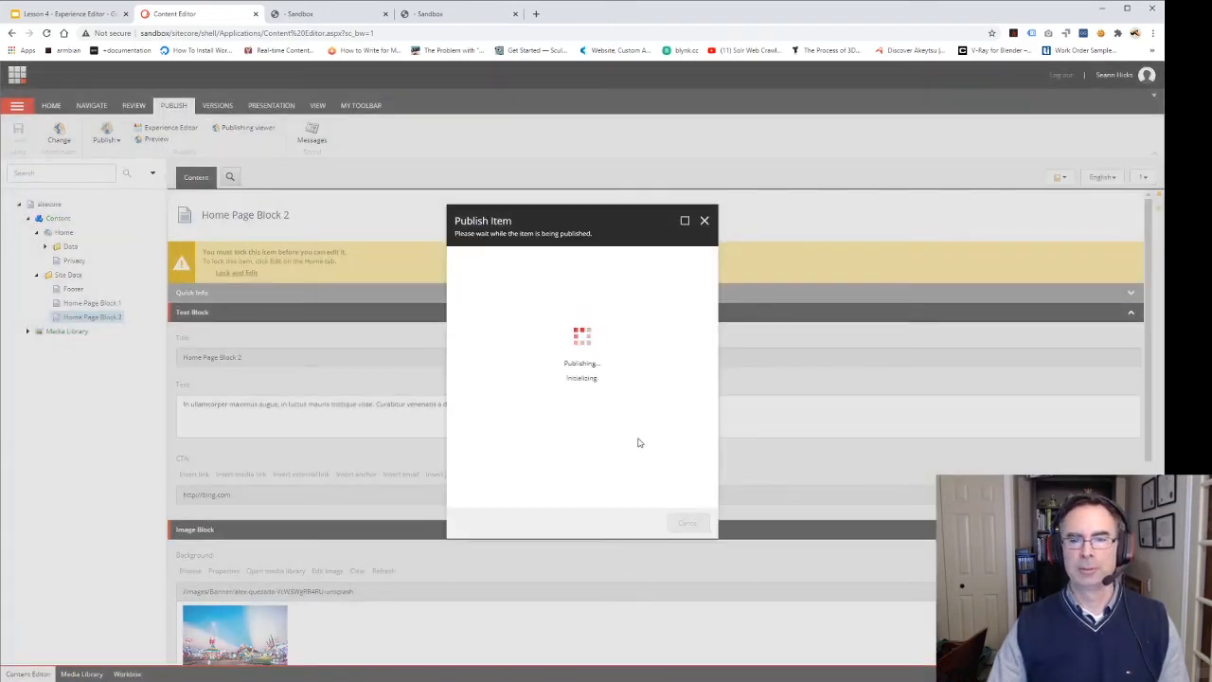
click(692, 523)
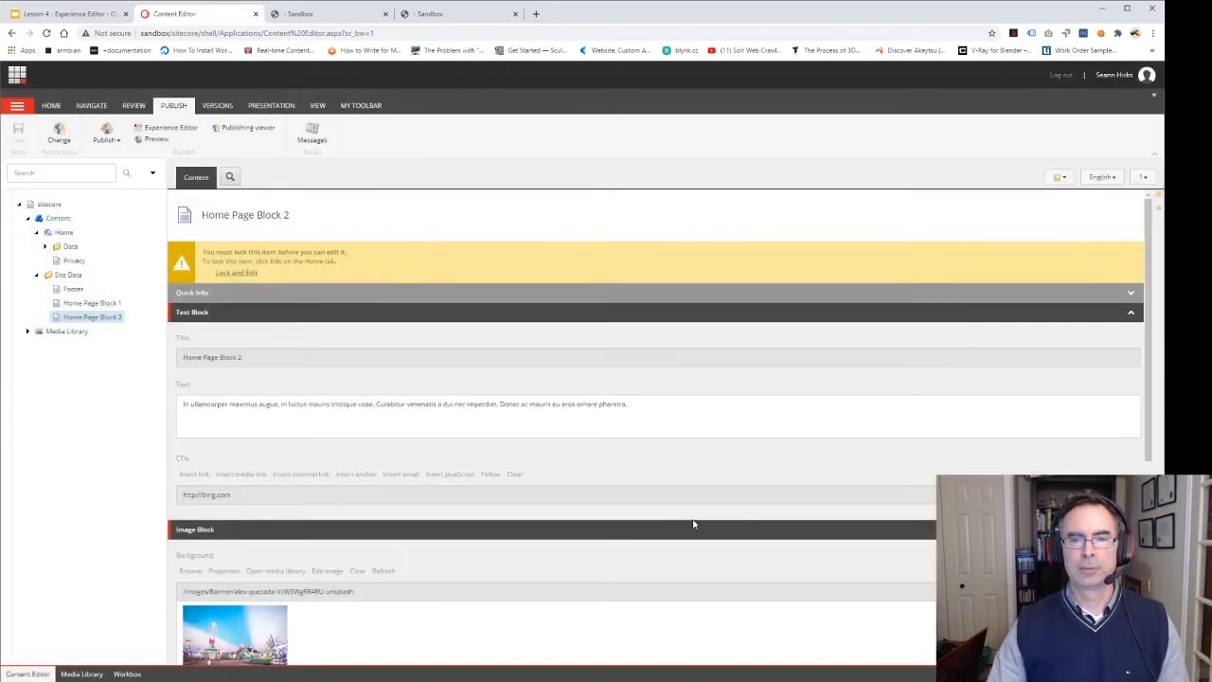
Step: On the home page in the Experience Editor, set the second Text Image Blocks component's data source to Site Data/Home Page Block 2
click(331, 14)
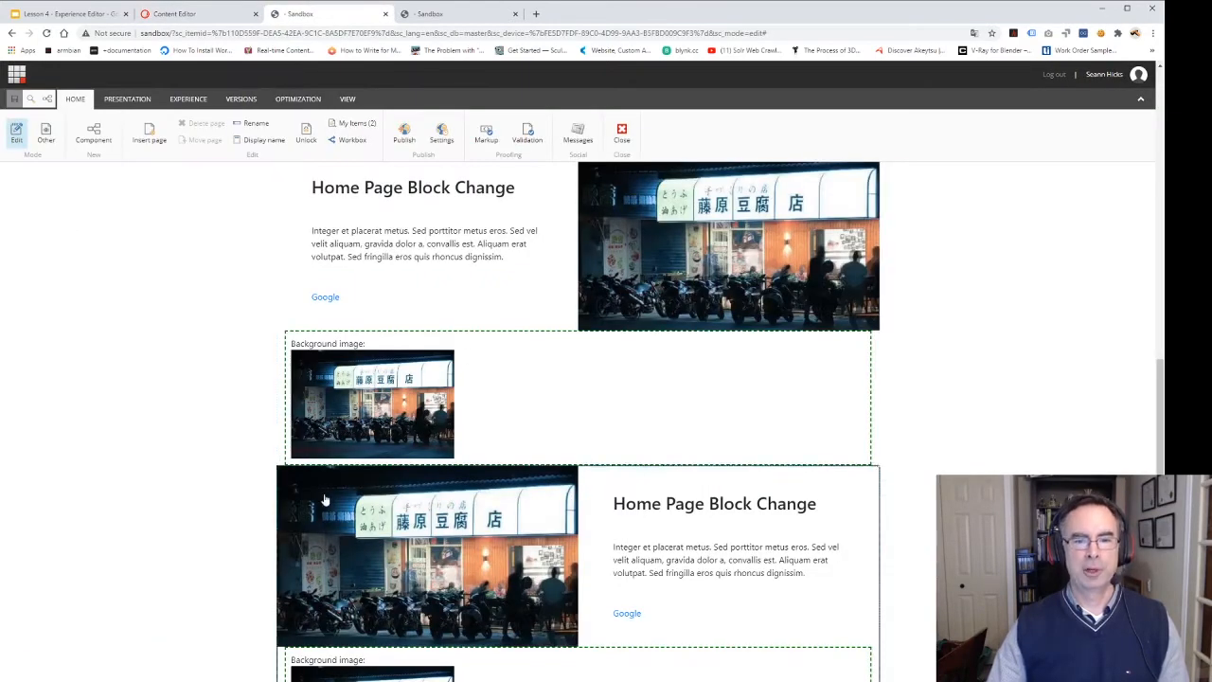
scroll(298, 455, down, 1)
click(299, 412)
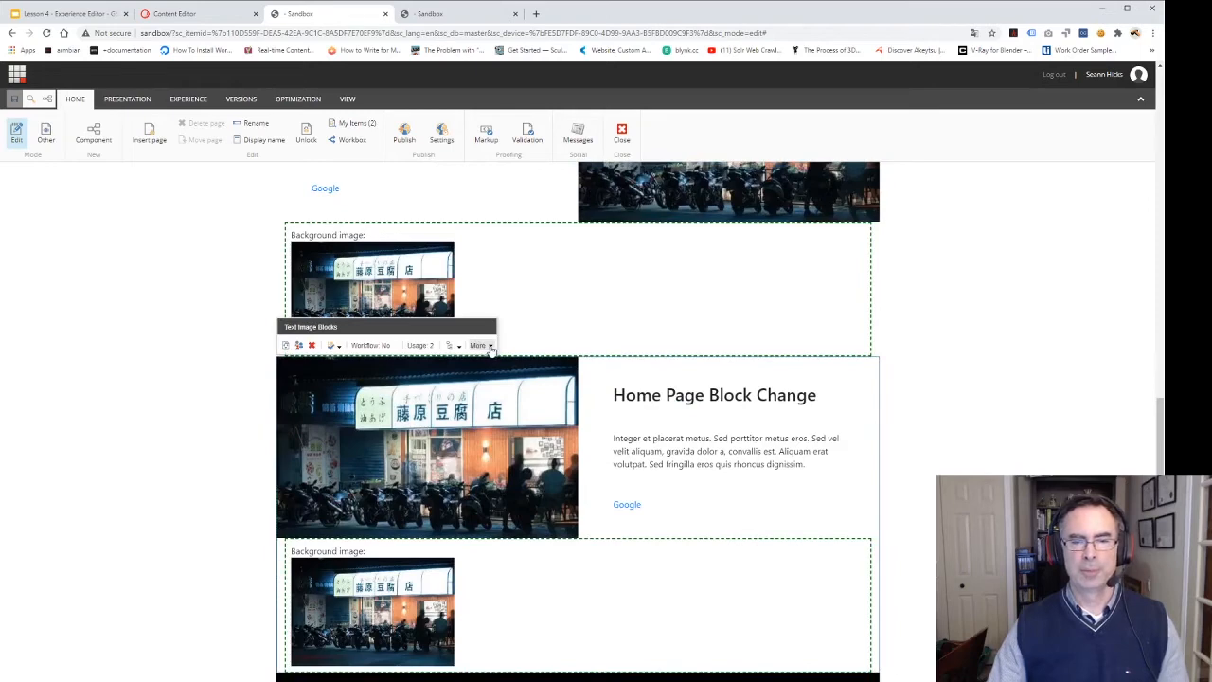
click(490, 345)
click(511, 386)
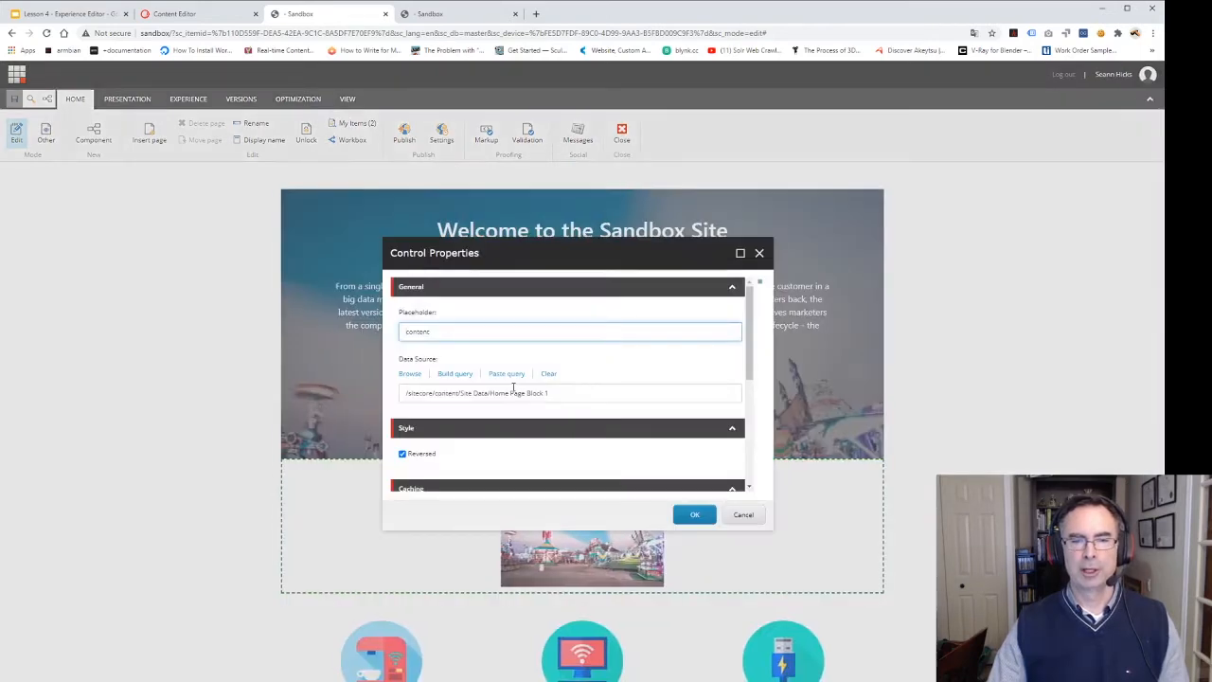
click(409, 374)
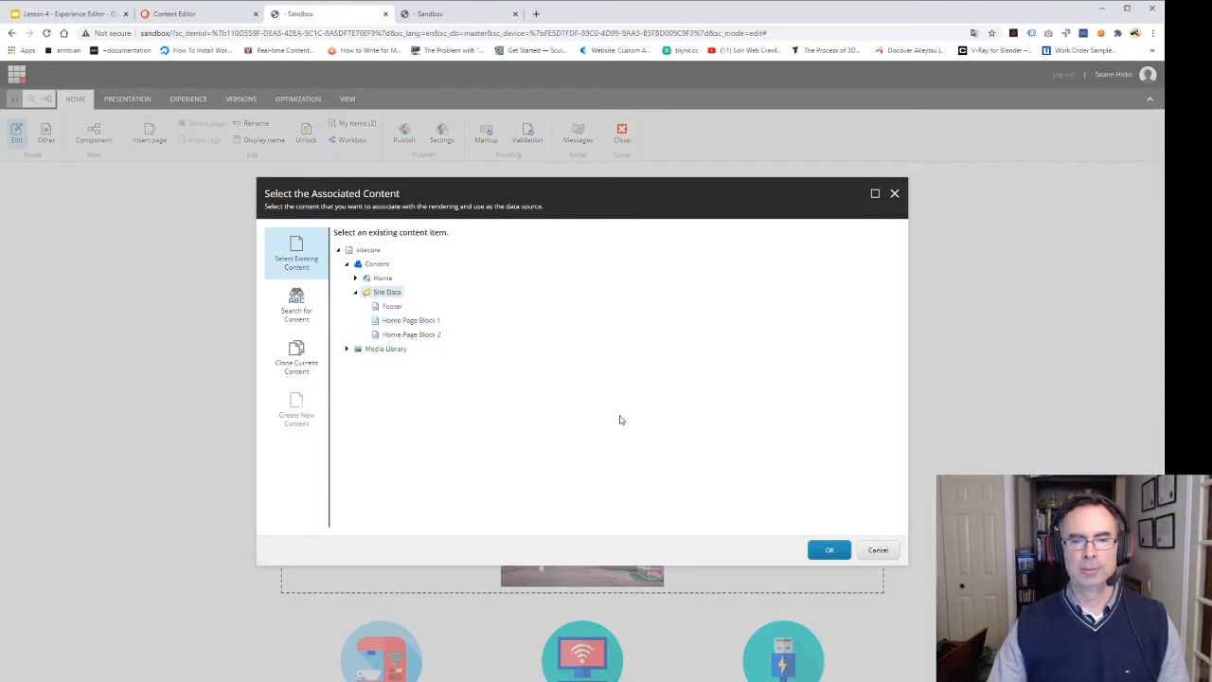
click(427, 338)
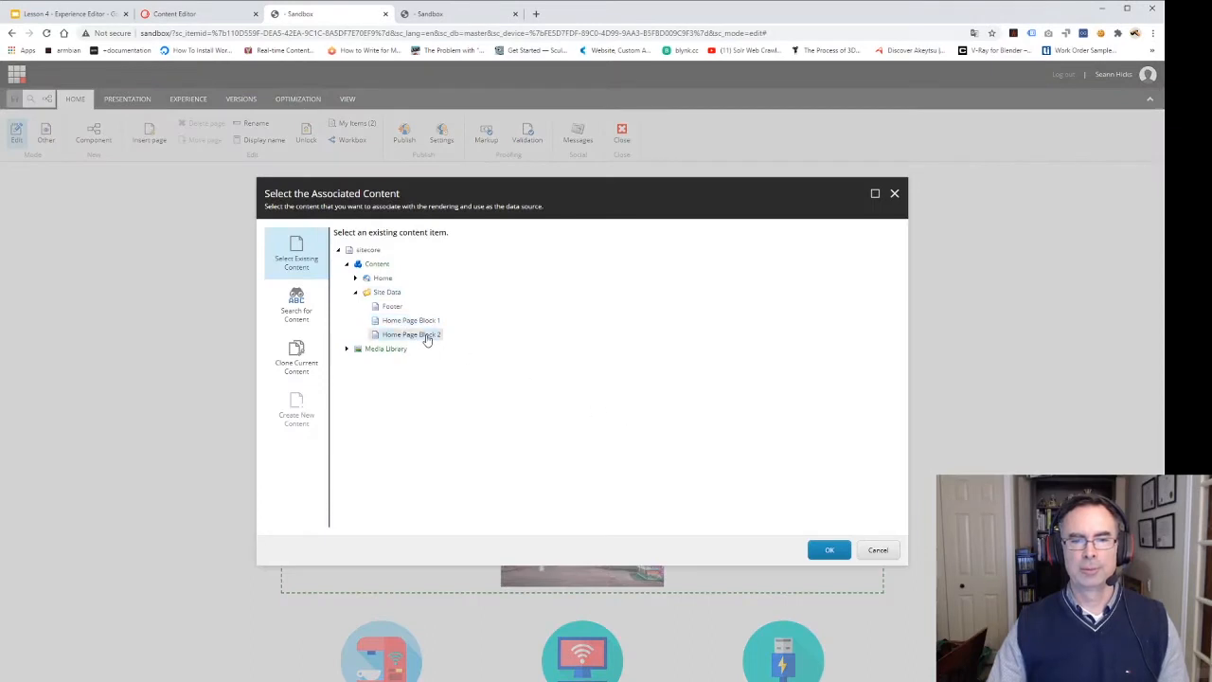
click(827, 550)
click(694, 515)
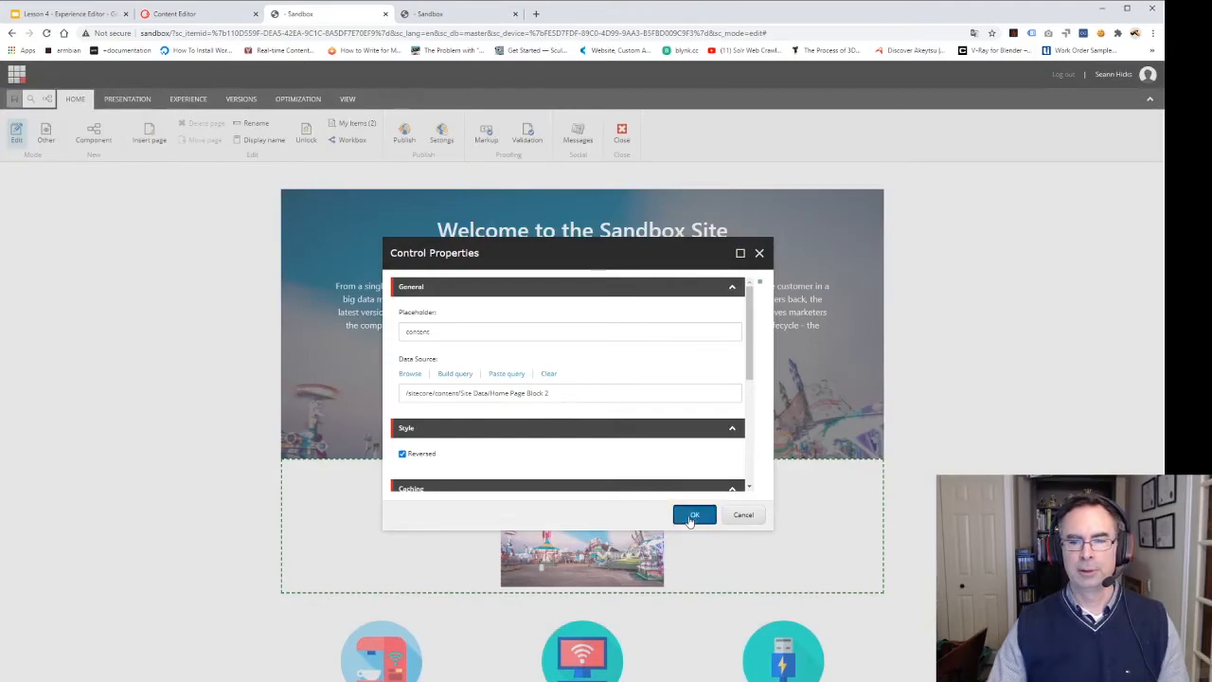
Step: Check the updated block on the home page and save the page, overwriting the changed items
scroll(691, 522, down, 5)
scroll(692, 524, down, 5)
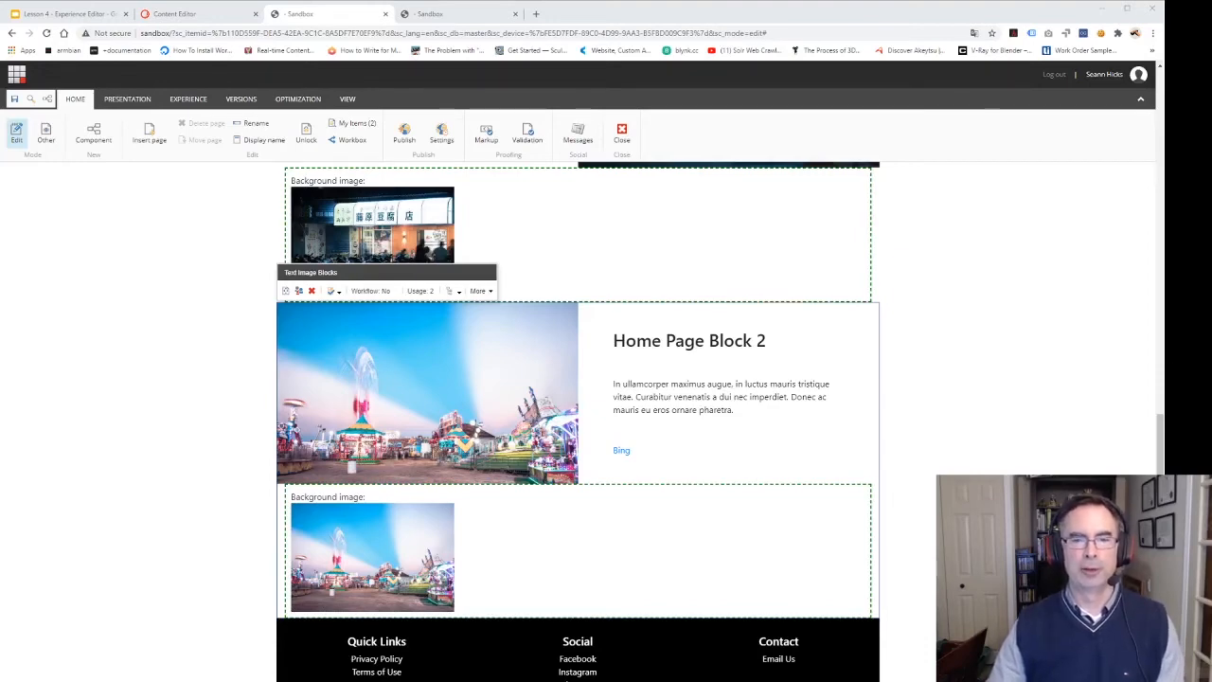
scroll(578, 421, up, 3)
scroll(577, 421, up, 7)
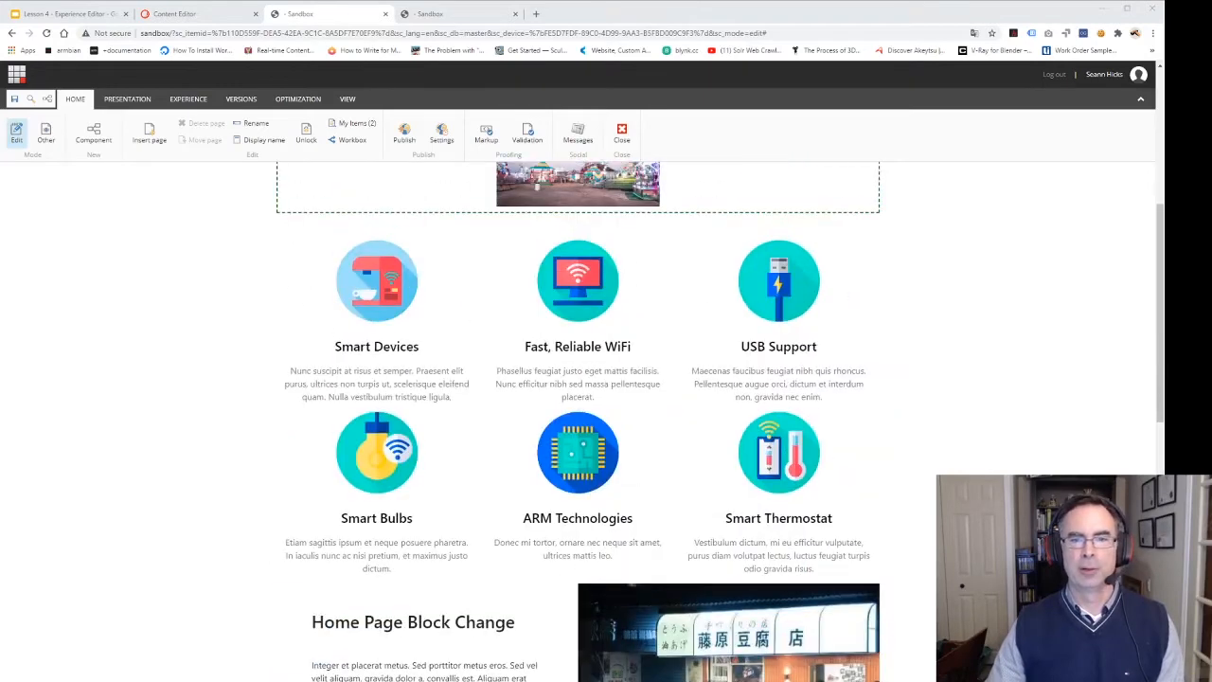
click(14, 99)
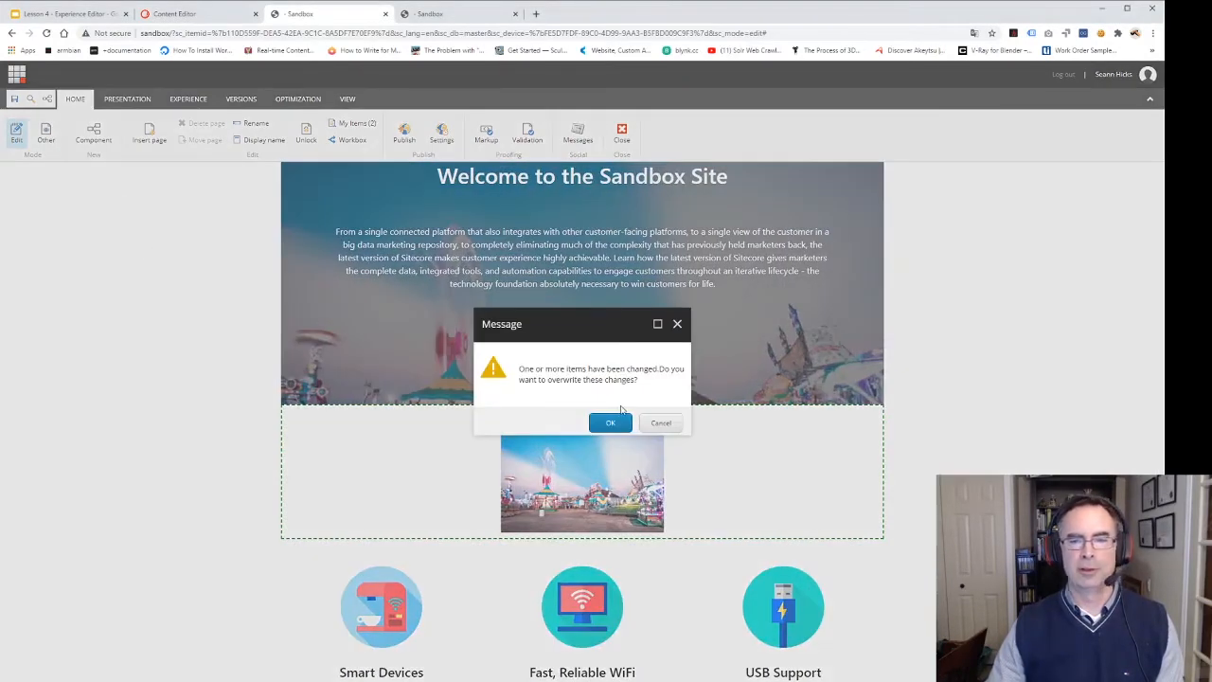
click(611, 422)
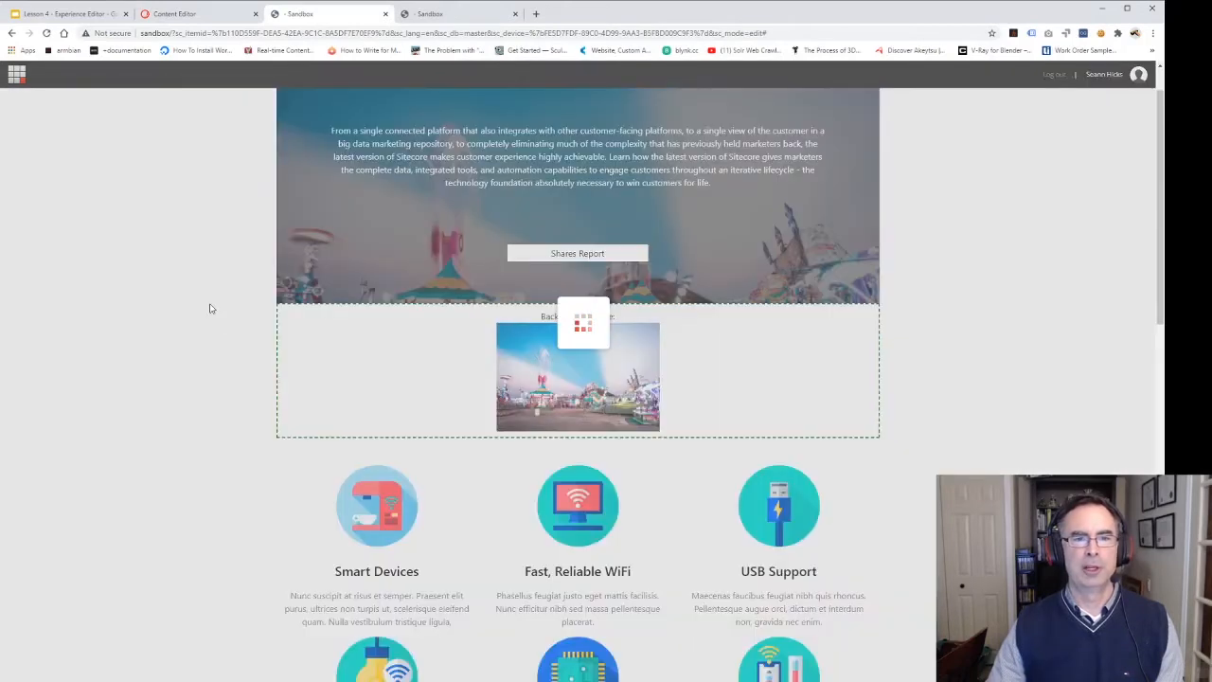
scroll(192, 207, up, 2)
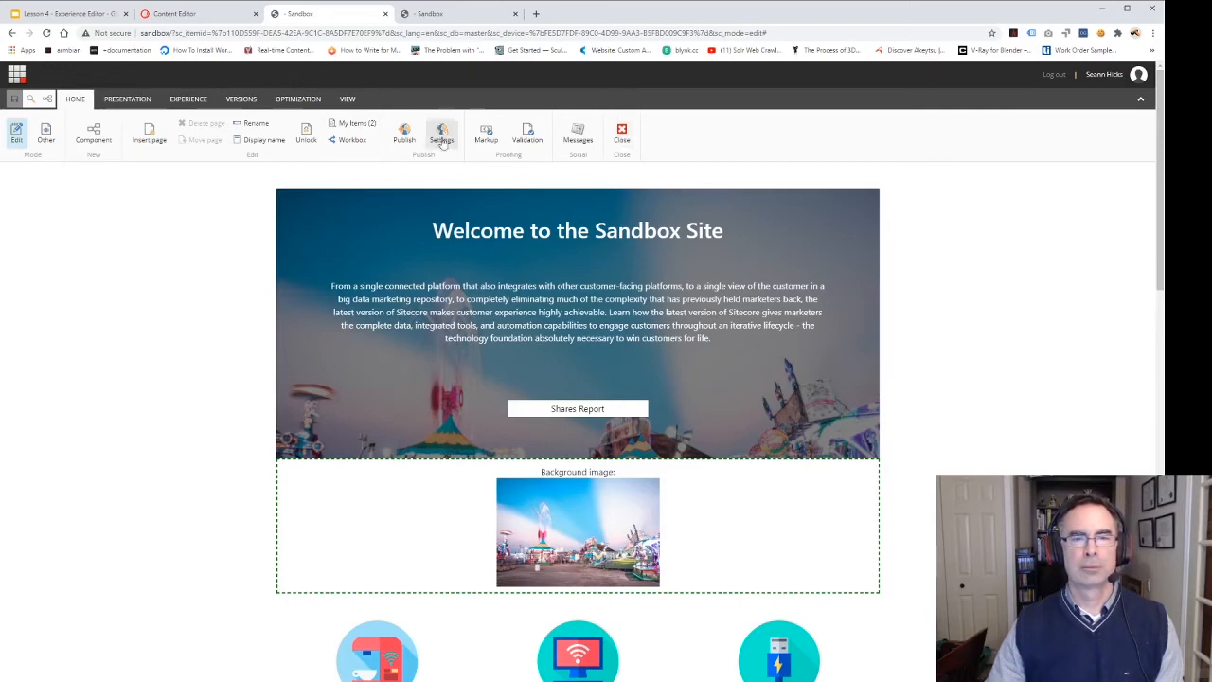
Step: Smart publish the home page with its subitems and related items
click(402, 137)
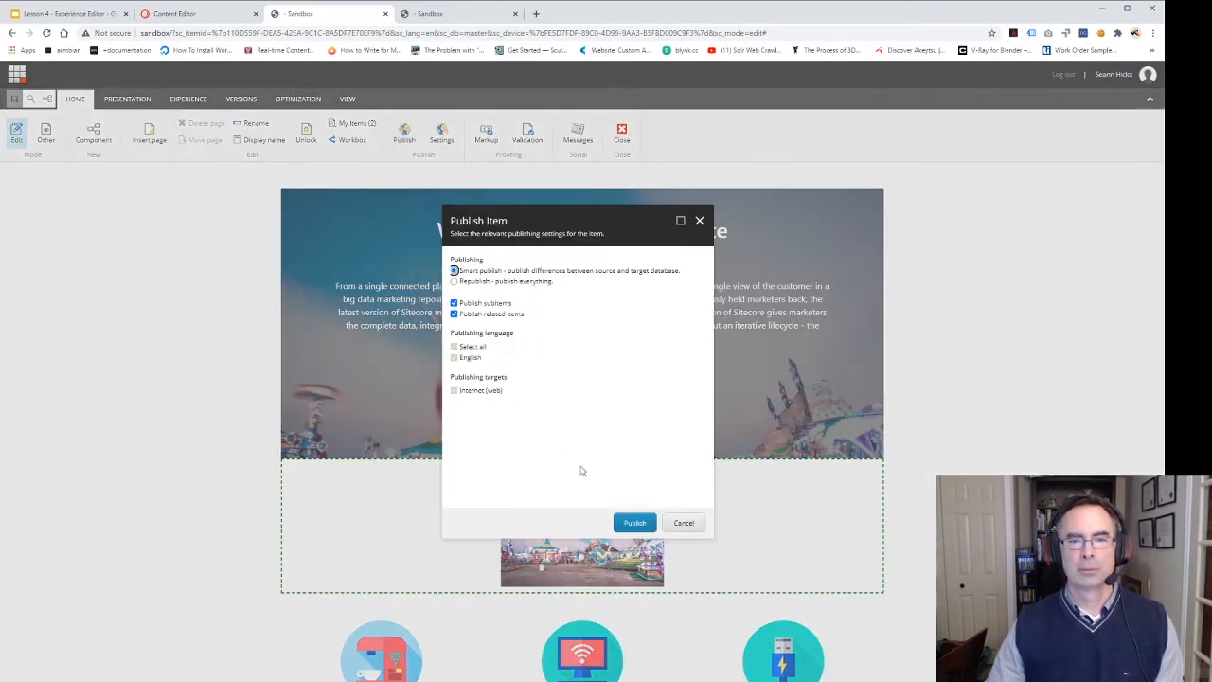
click(632, 522)
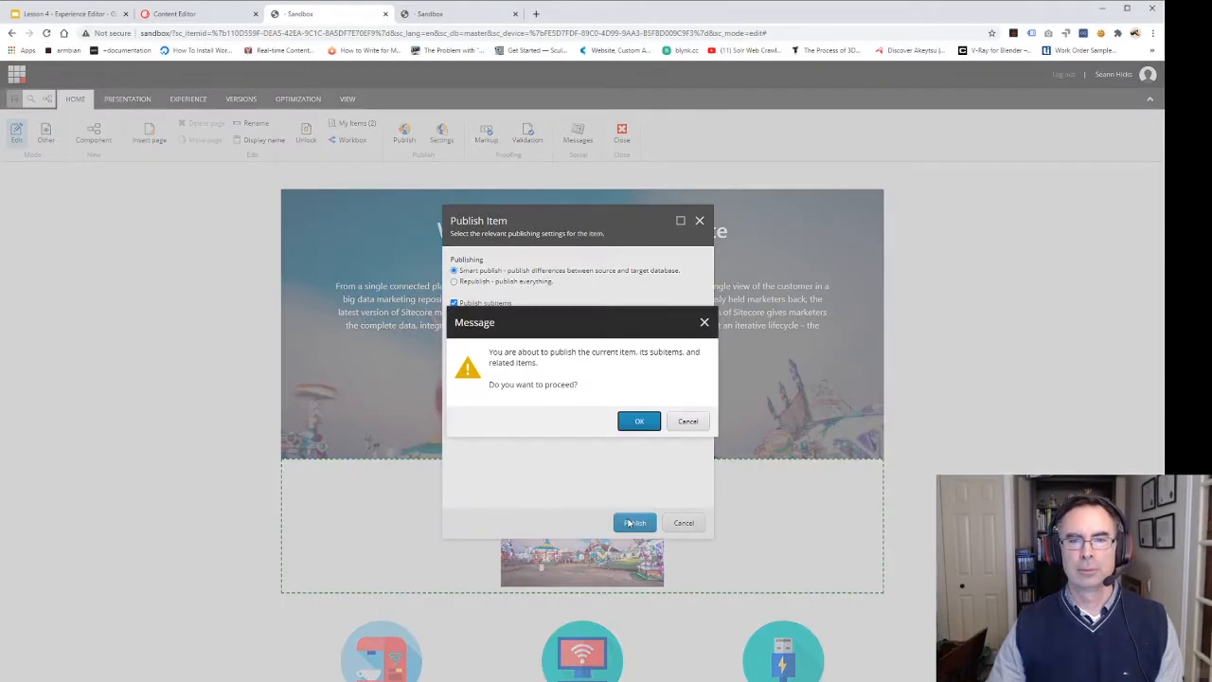
click(640, 421)
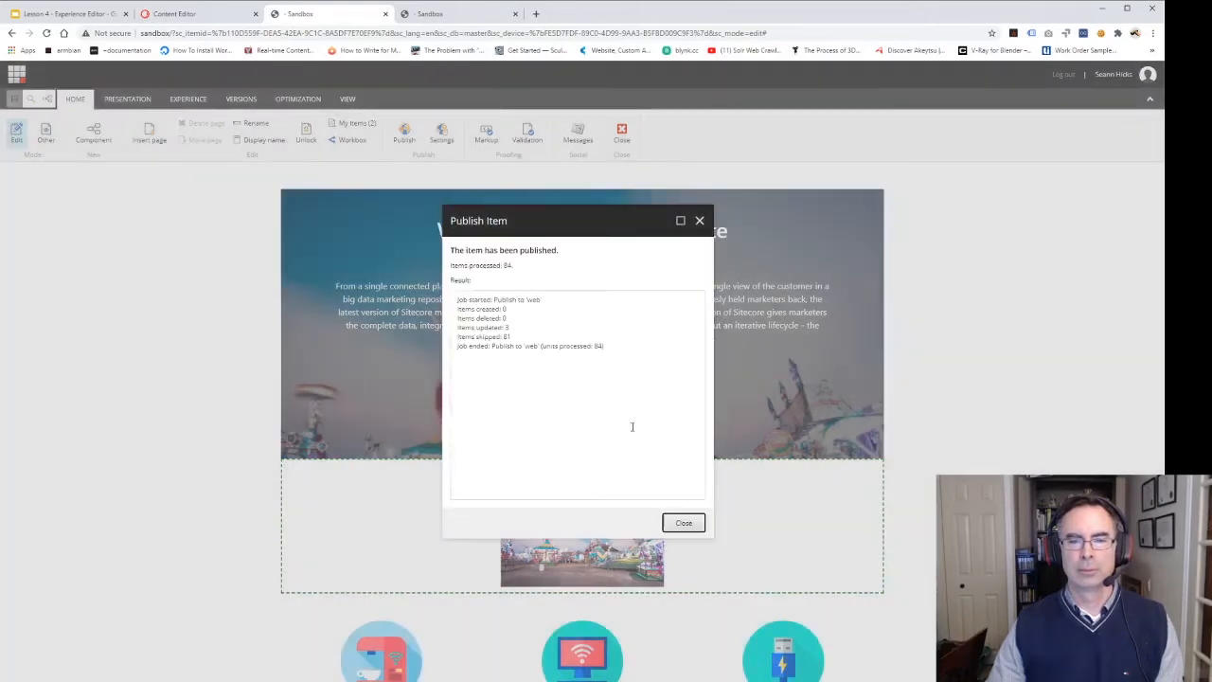
click(684, 522)
Step: Exit the Experience Editor to review the home page's two blocks, and close the outdated Sandbox browser page
click(622, 138)
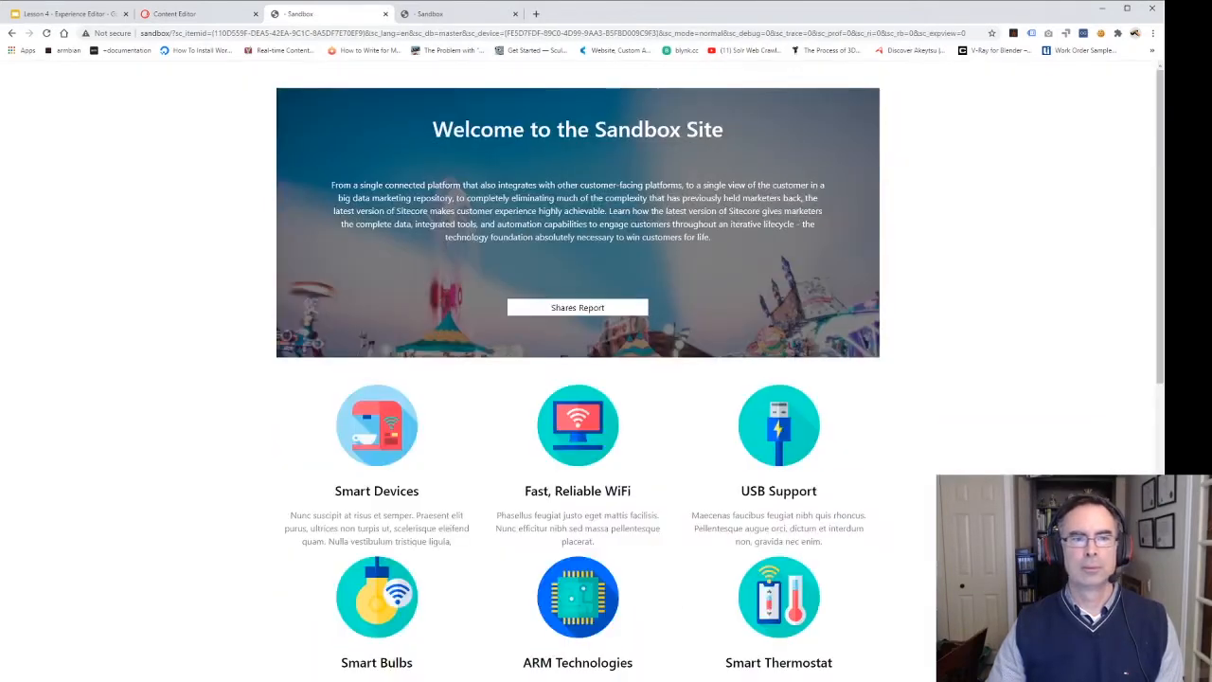
scroll(380, 373, down, 6)
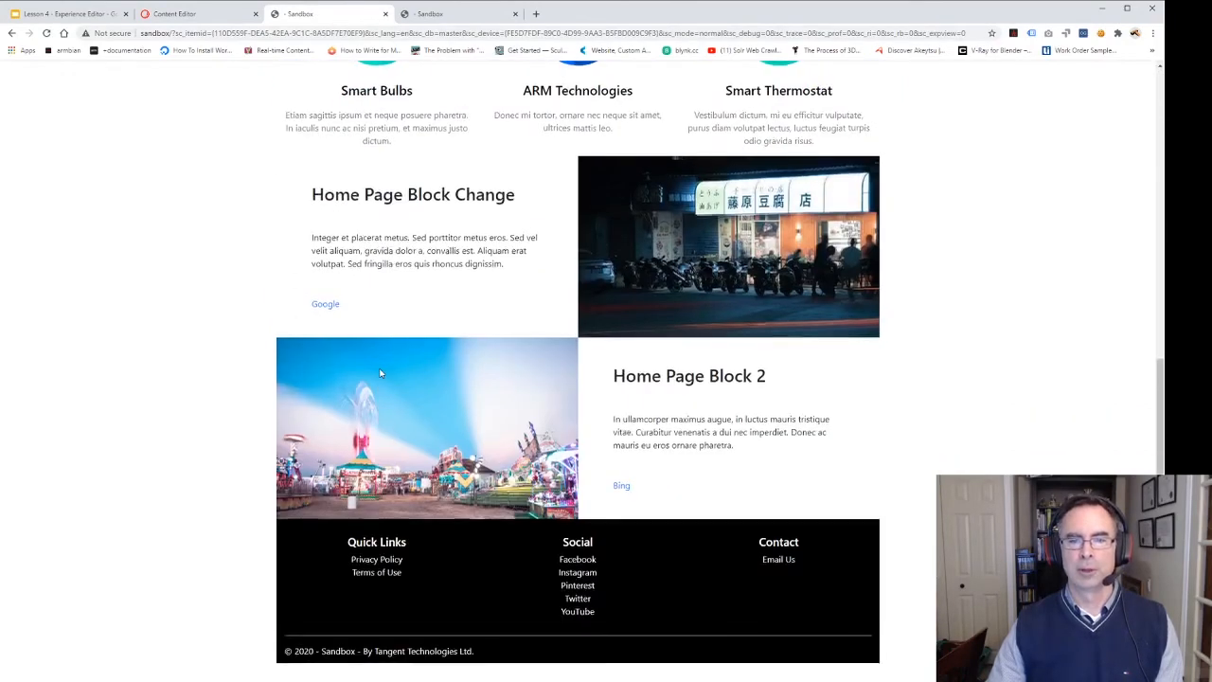
scroll(378, 379, up, 6)
click(446, 13)
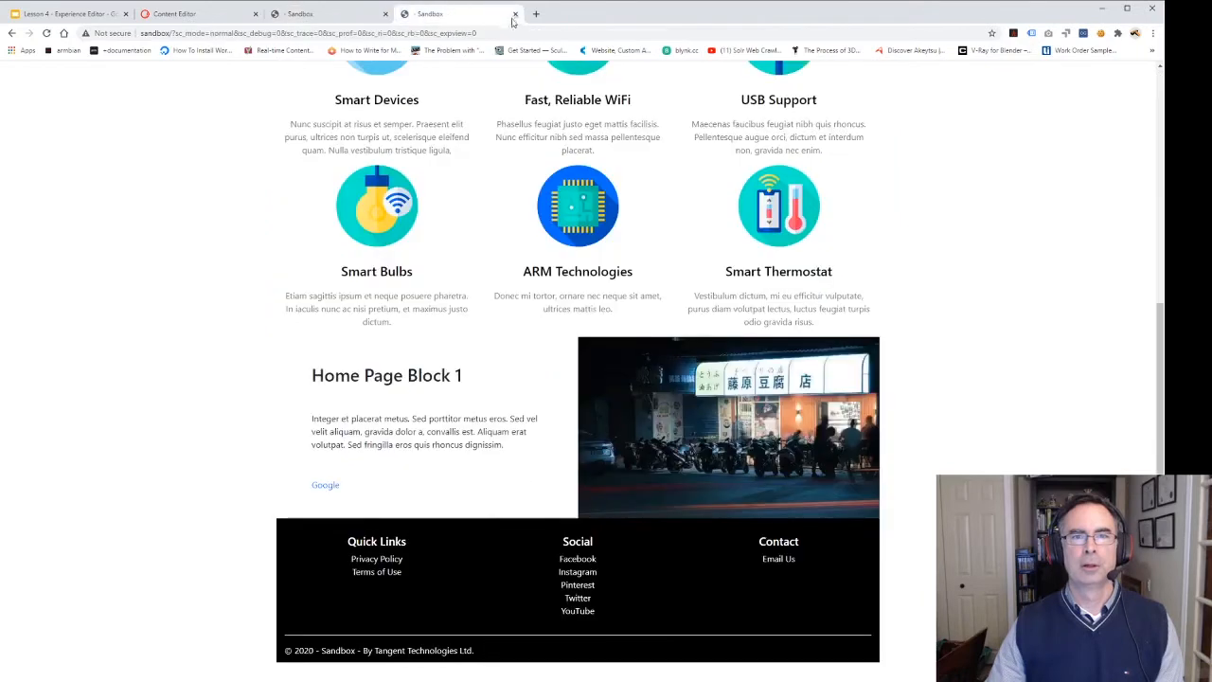
click(515, 13)
Step: Open the Privacy item from the Content Editor in the Experience Editor
click(206, 15)
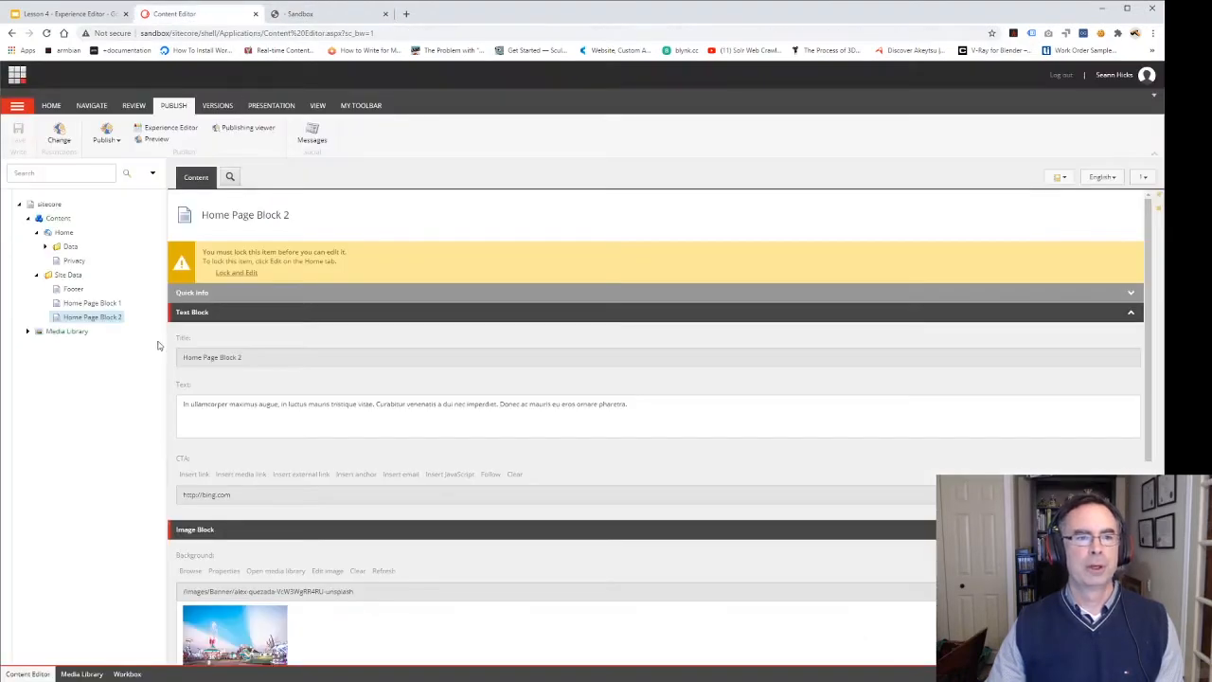
click(71, 261)
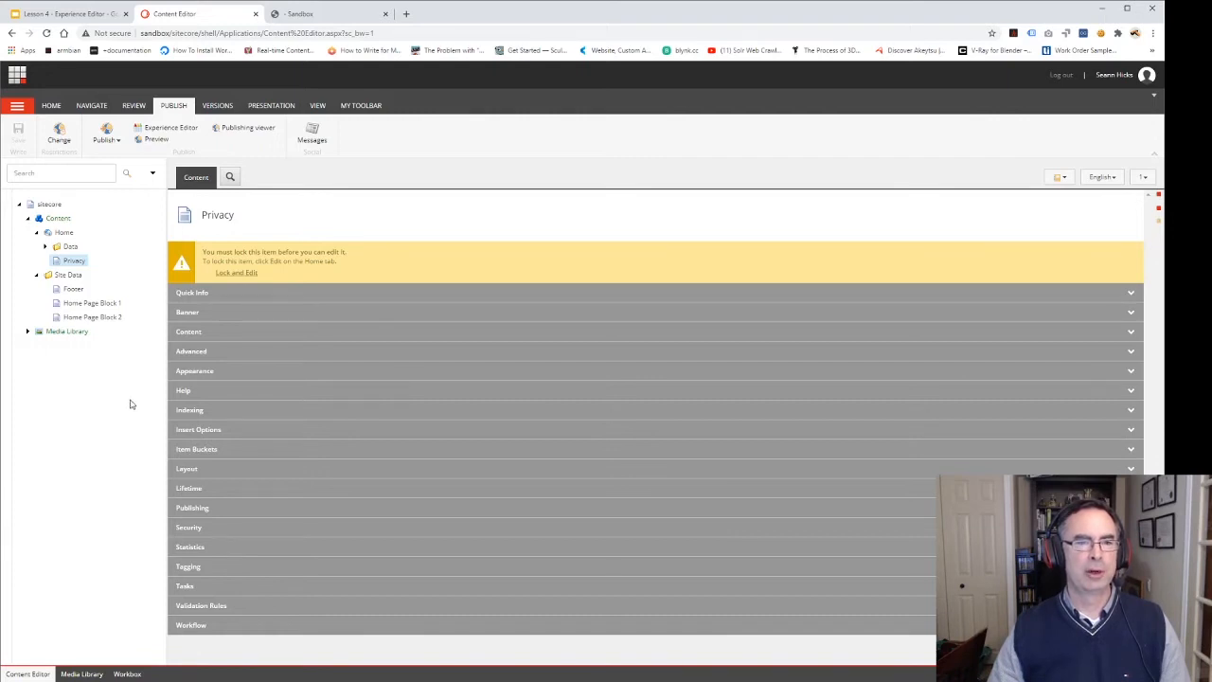
click(166, 127)
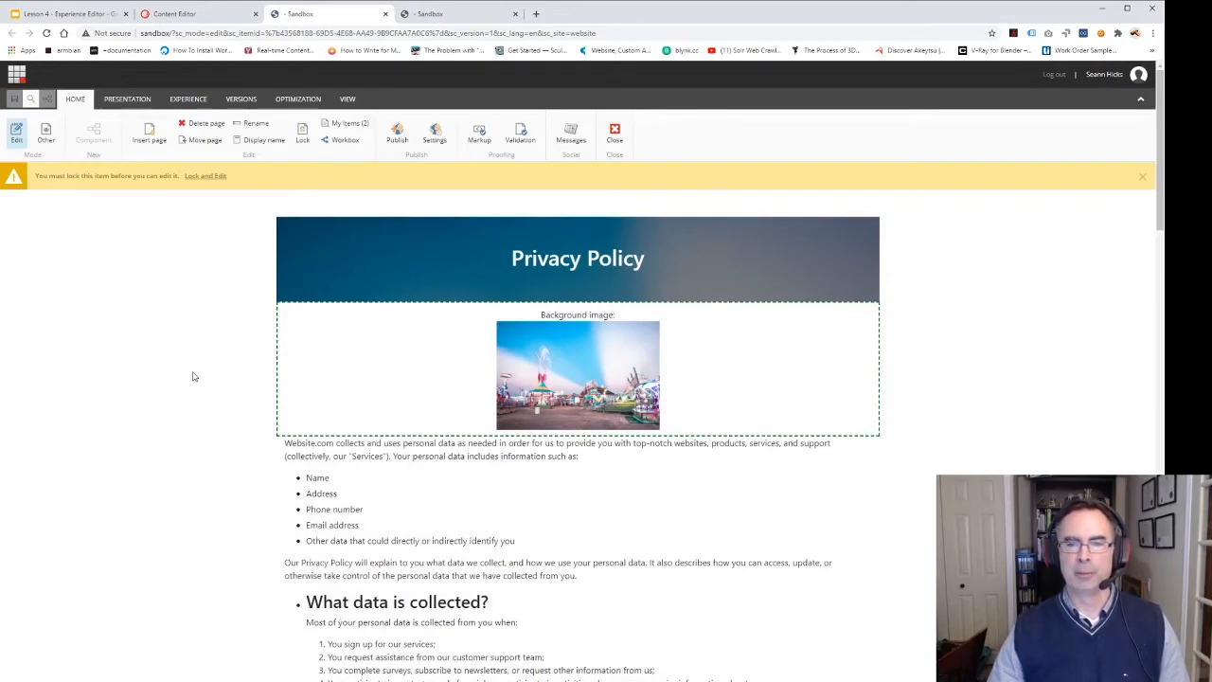
Step: Examine the Privacy Policy page from its banner through the body text to the area above the footer
scroll(194, 377, down, 1)
scroll(194, 380, down, 7)
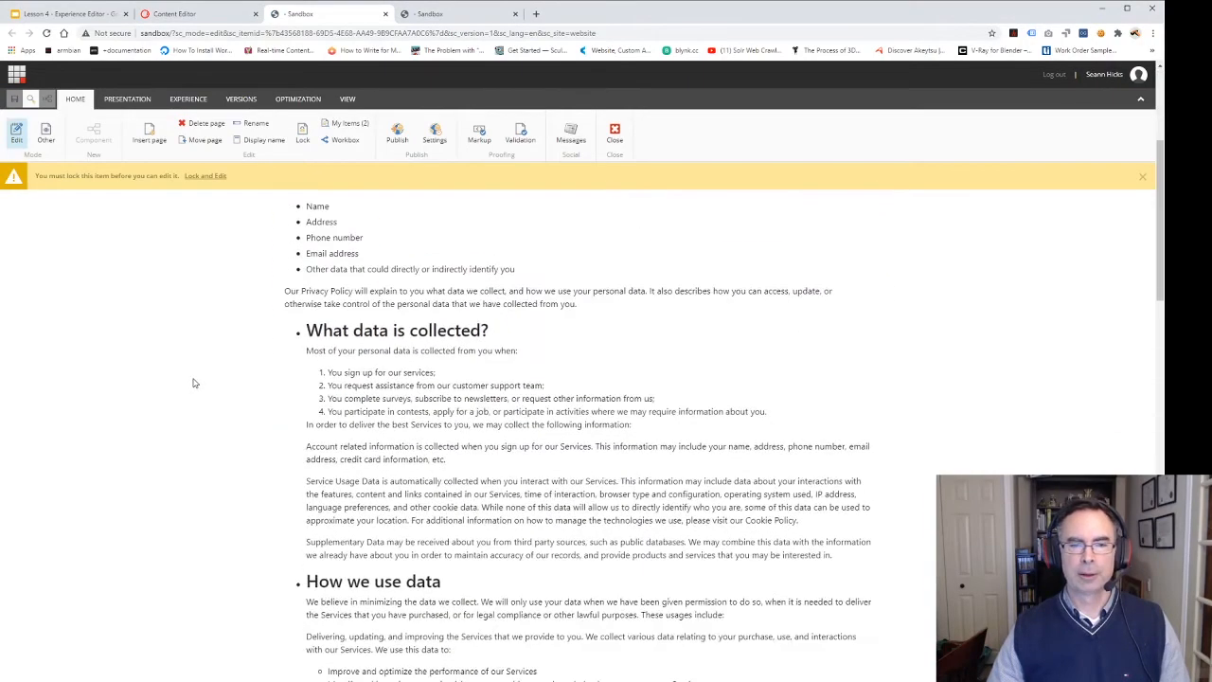
scroll(193, 384, down, 8)
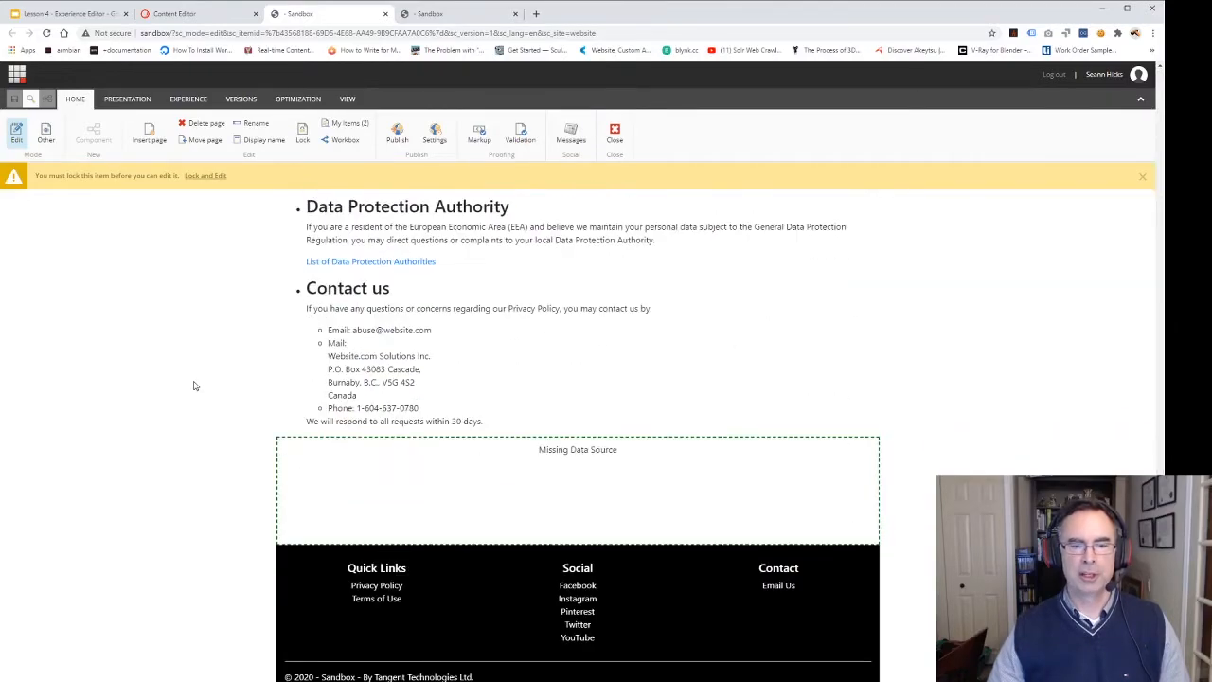
scroll(193, 385, up, 10)
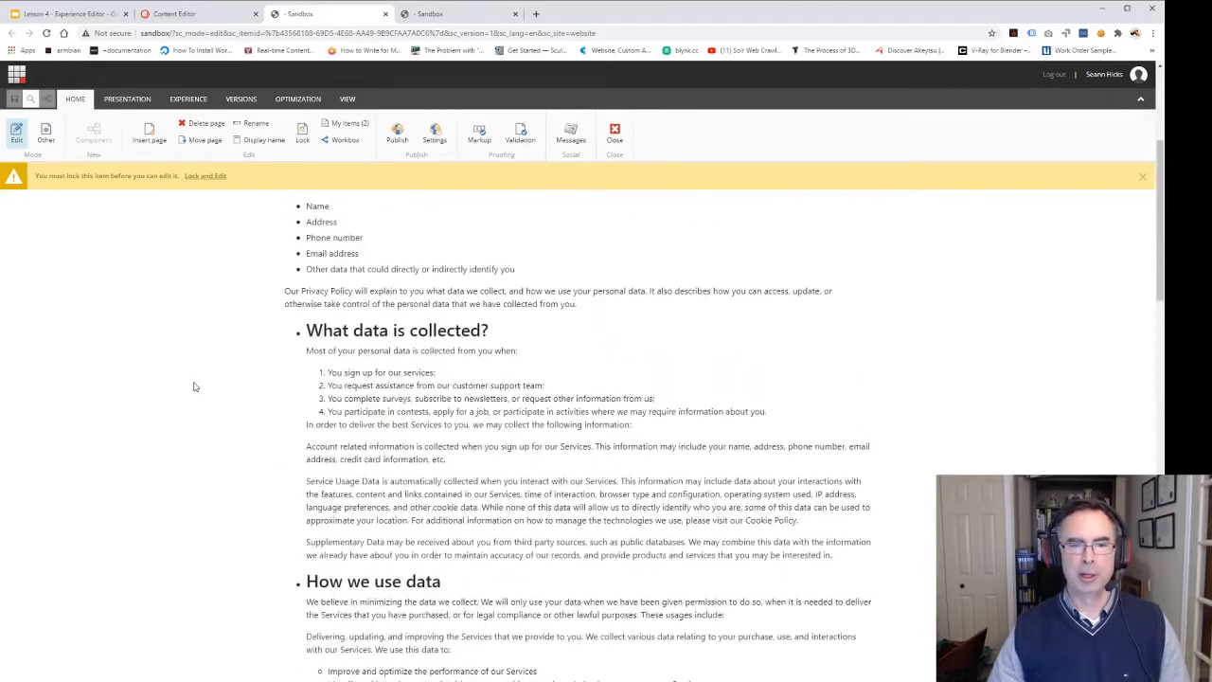
scroll(193, 386, up, 3)
scroll(193, 385, down, 3)
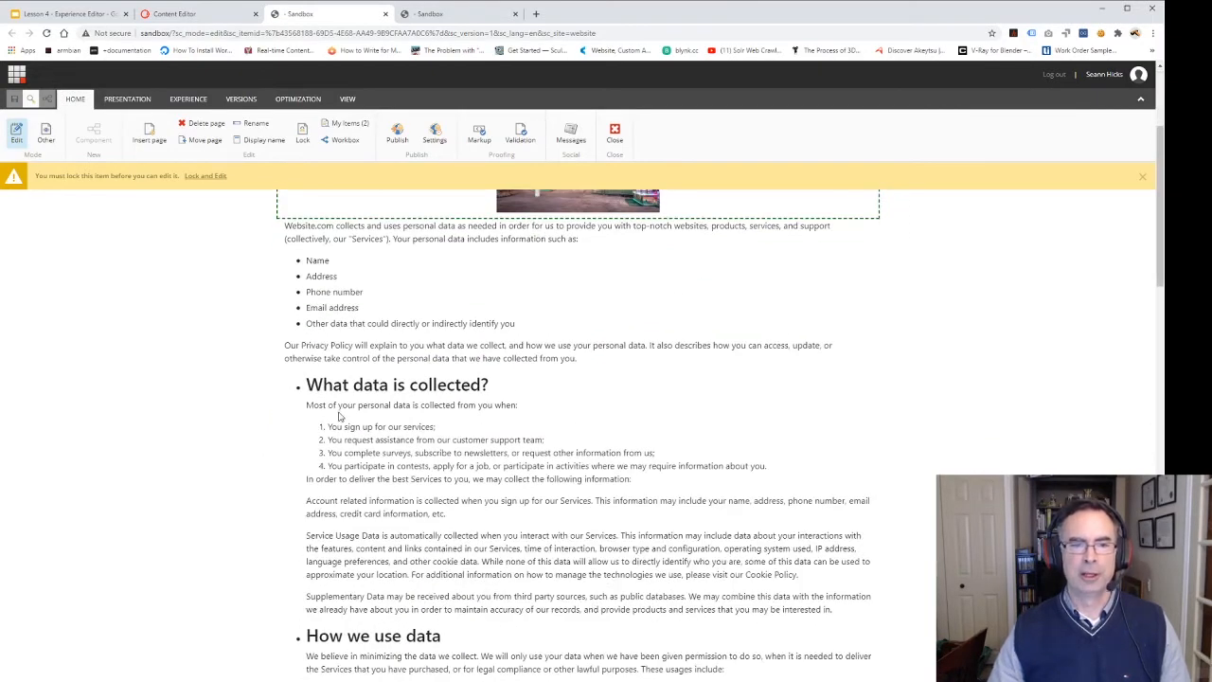
scroll(339, 416, down, 2)
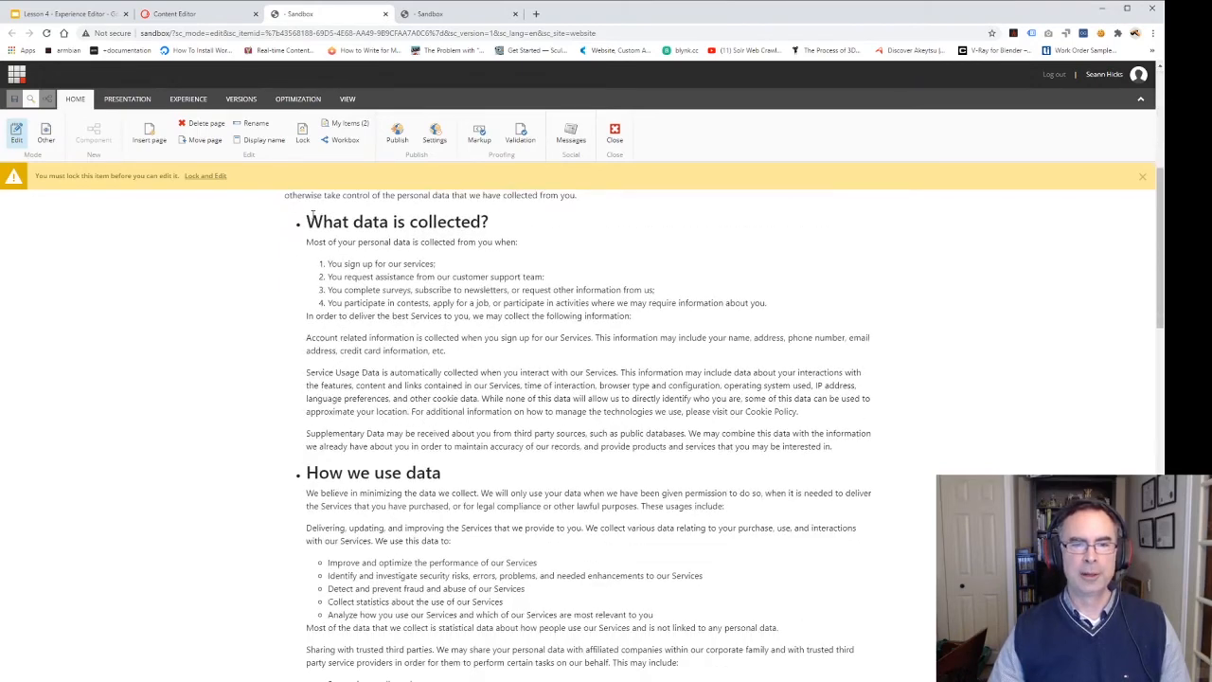
Step: Examine the Privacy Policy text from the "What data is collected?" section through the contact details and footer
drag(307, 217, 503, 232)
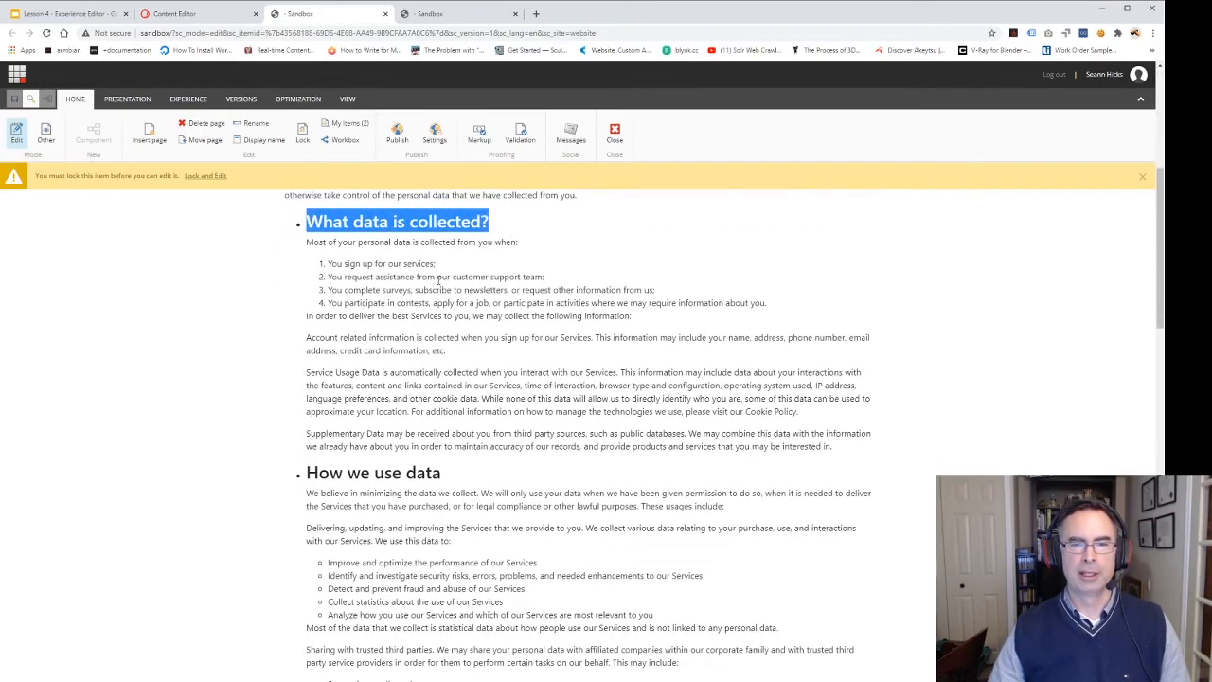
drag(329, 264, 313, 316)
scroll(362, 434, down, 3)
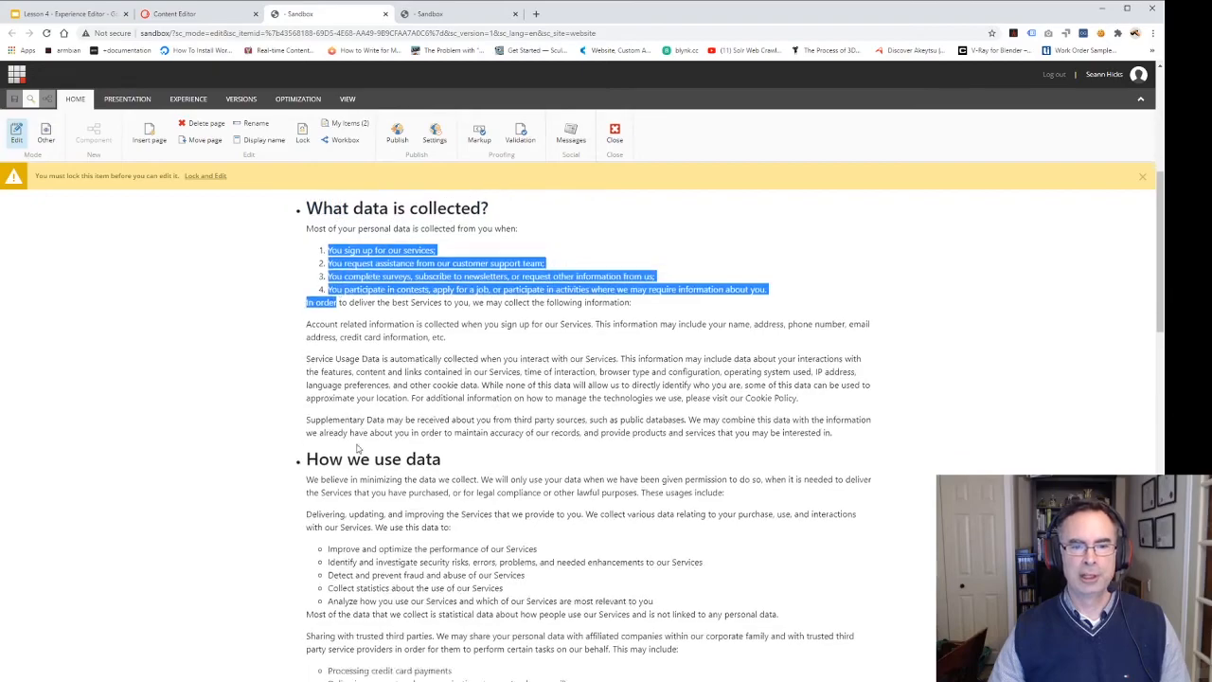
scroll(357, 448, down, 10)
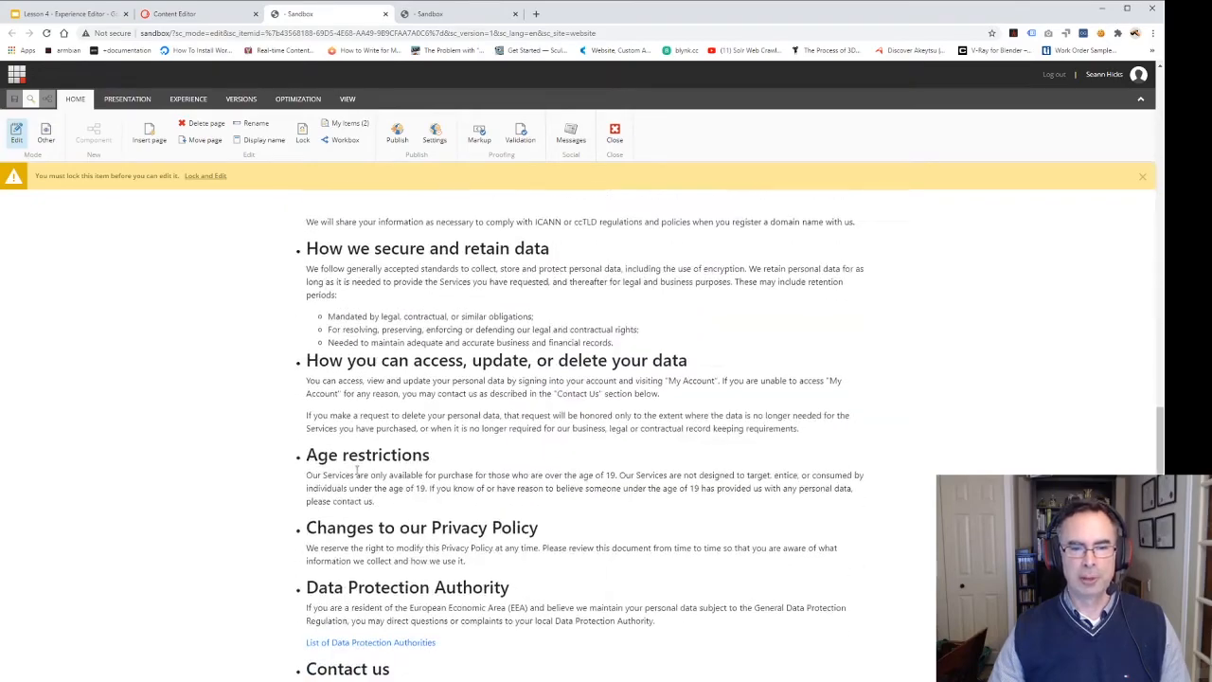
scroll(357, 474, down, 3)
scroll(355, 478, down, 3)
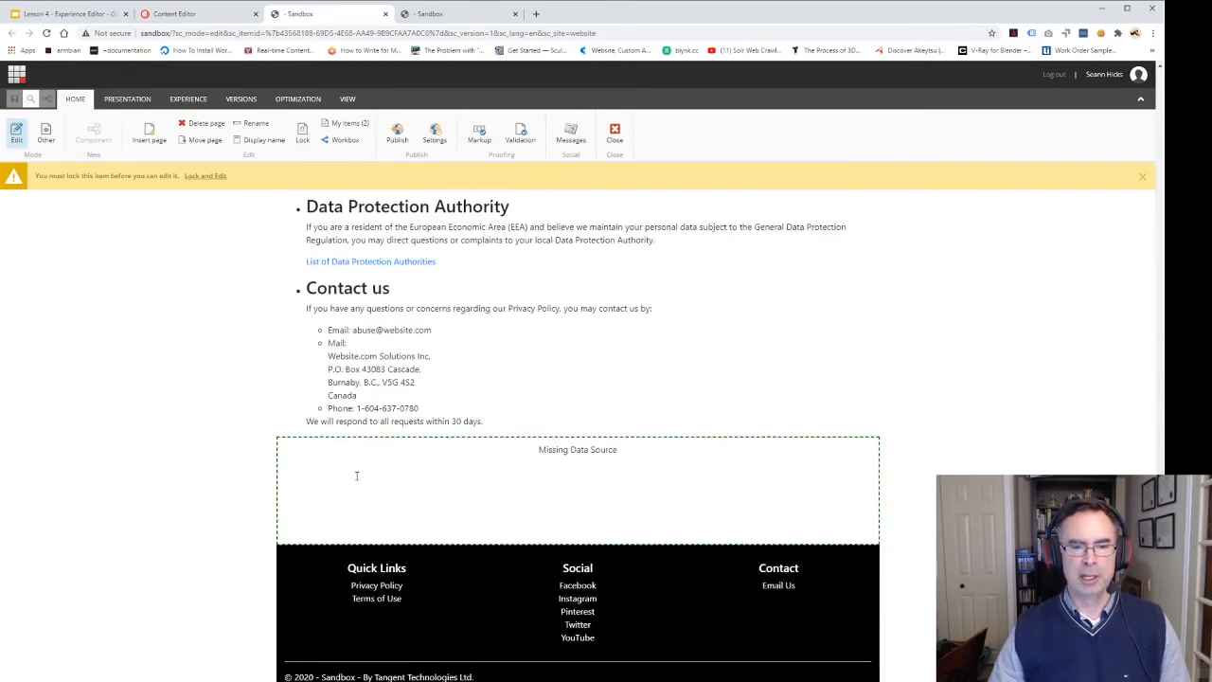
scroll(369, 483, up, 3)
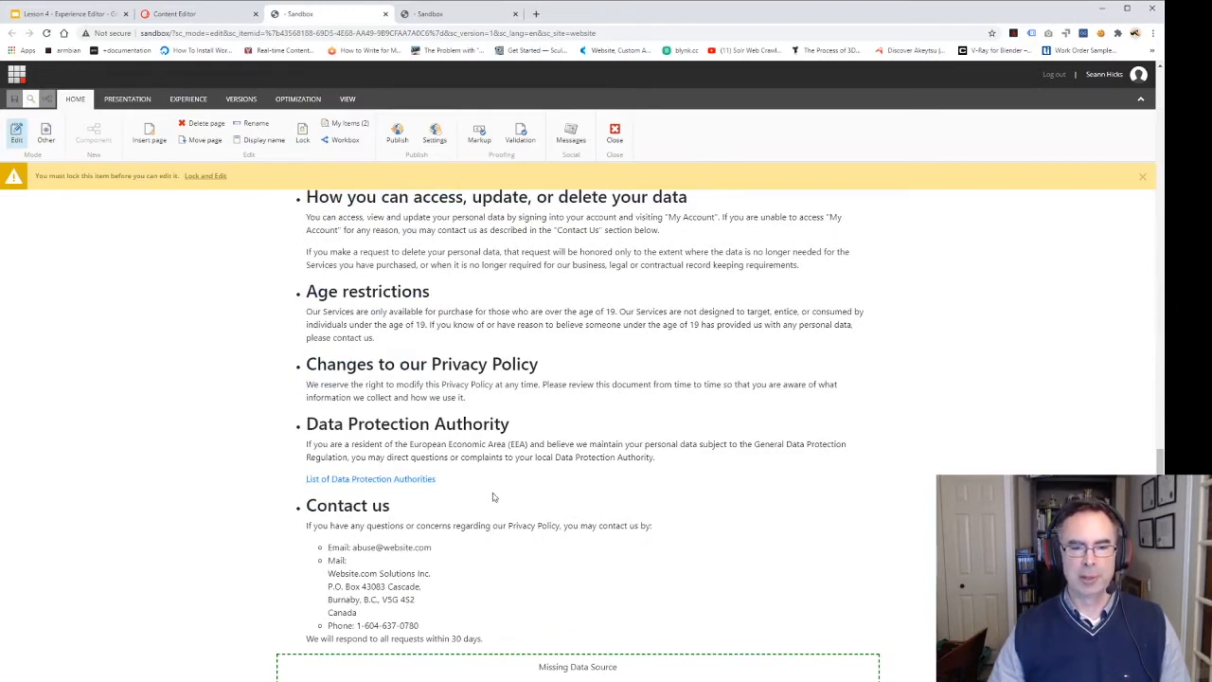
scroll(493, 496, down, 2)
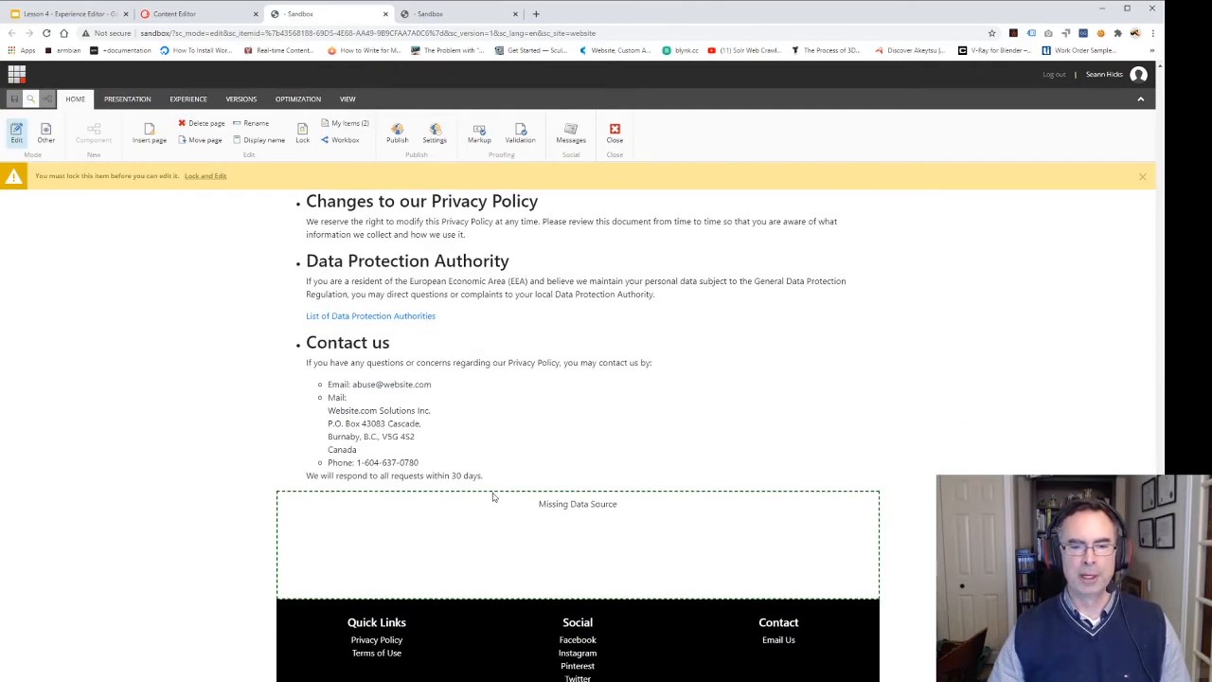
scroll(493, 494, up, 3)
scroll(494, 493, up, 8)
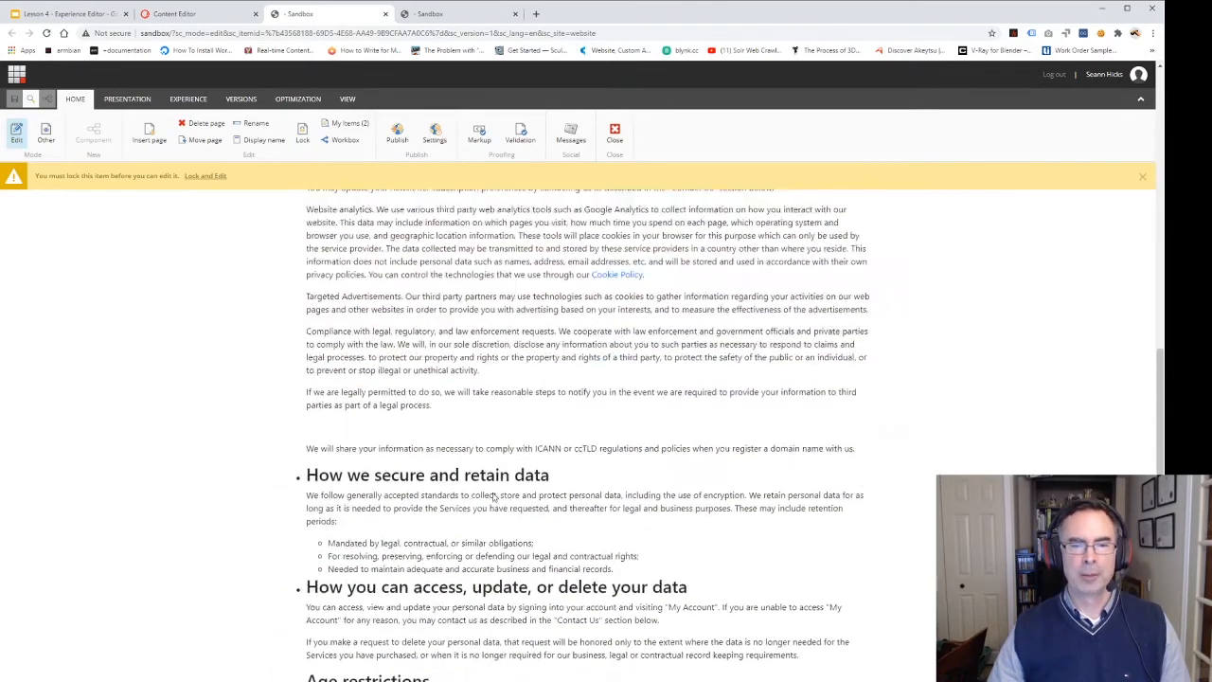
scroll(493, 493, up, 10)
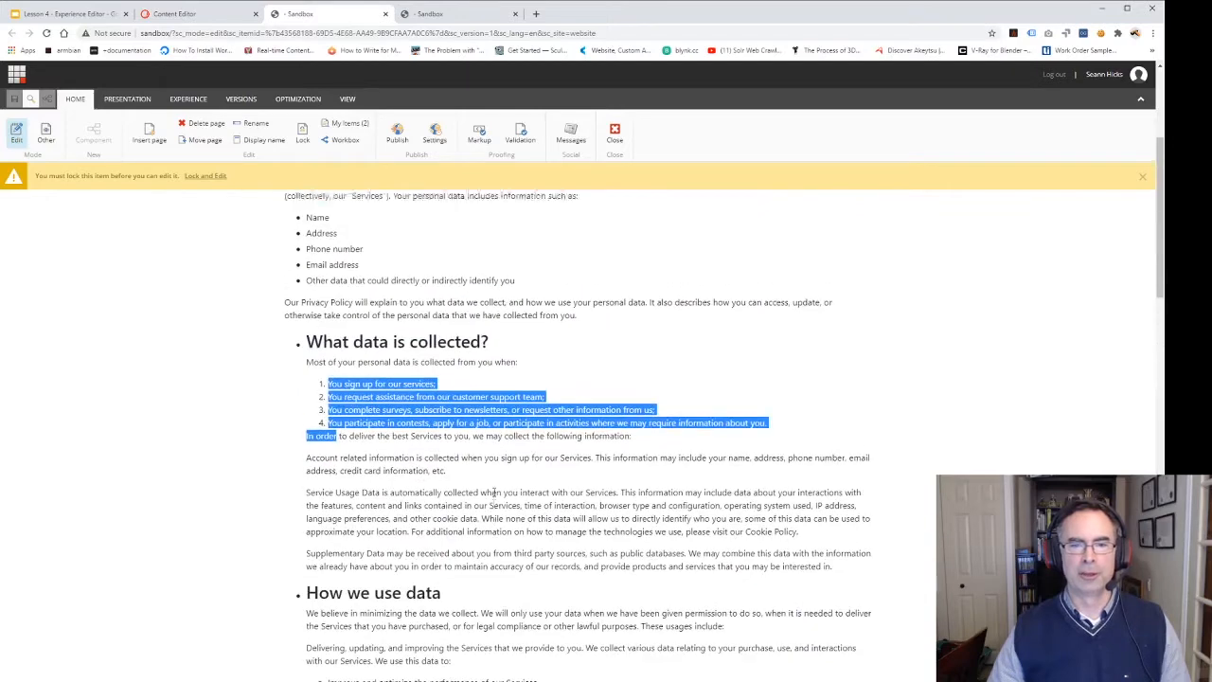
click(347, 450)
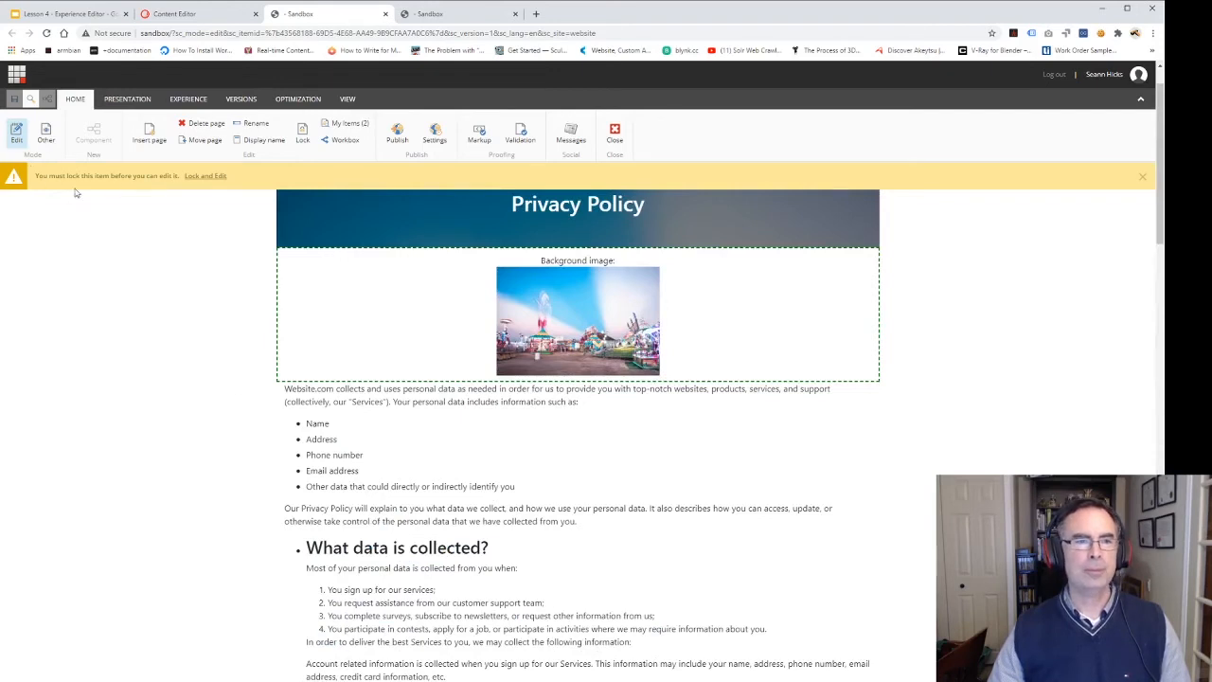
Step: Lock the Privacy page for editing and open its body text in the Rich Text Editor
click(208, 176)
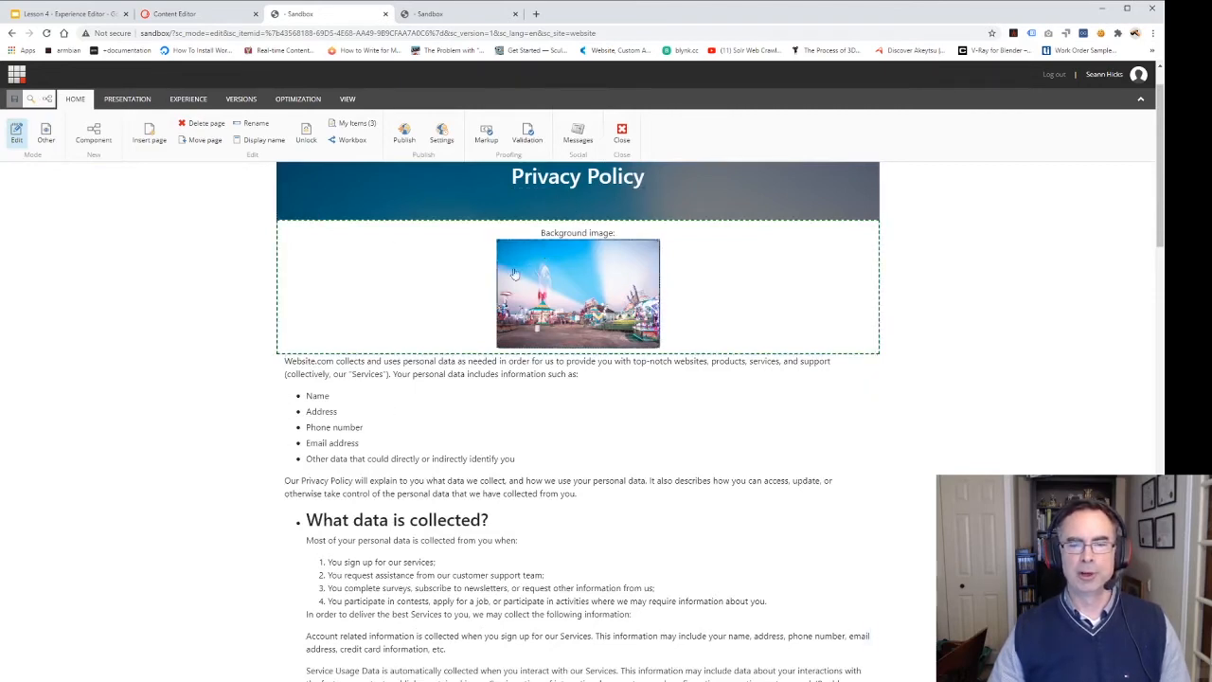
click(326, 374)
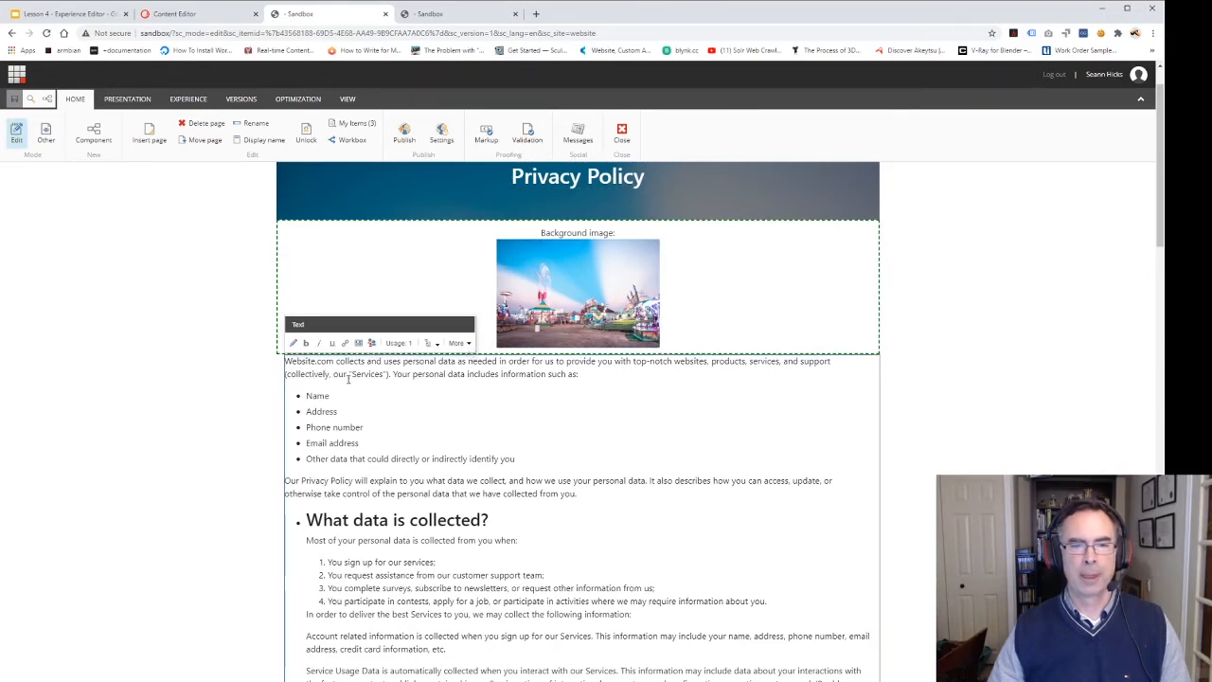
click(295, 345)
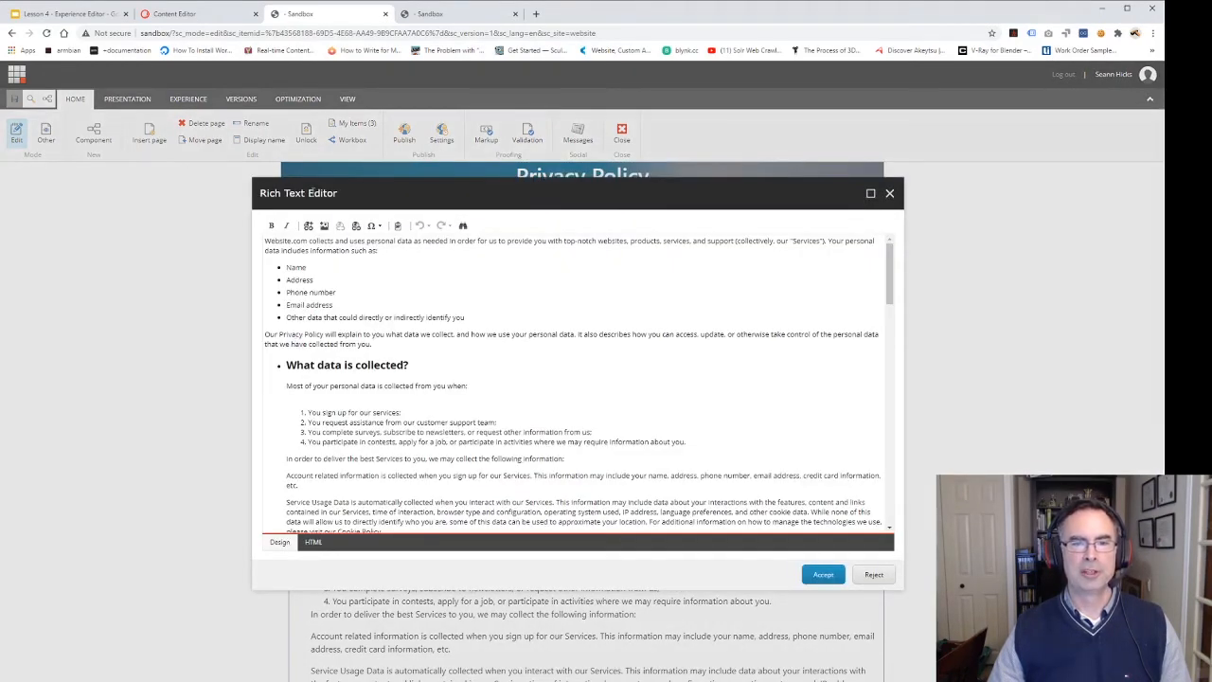
Step: Add the list item "Word Processor type editing." after the first paragraph under "How you can access, update, or delete your data"
scroll(474, 369, down, 2)
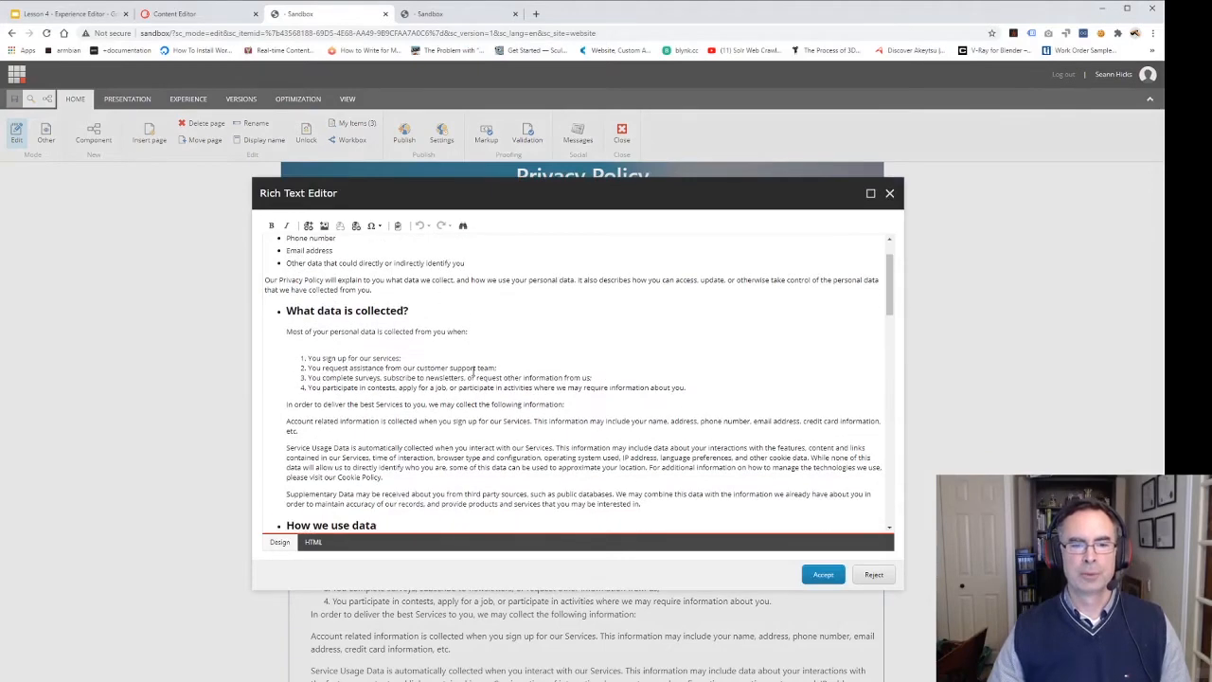
scroll(473, 371, up, 2)
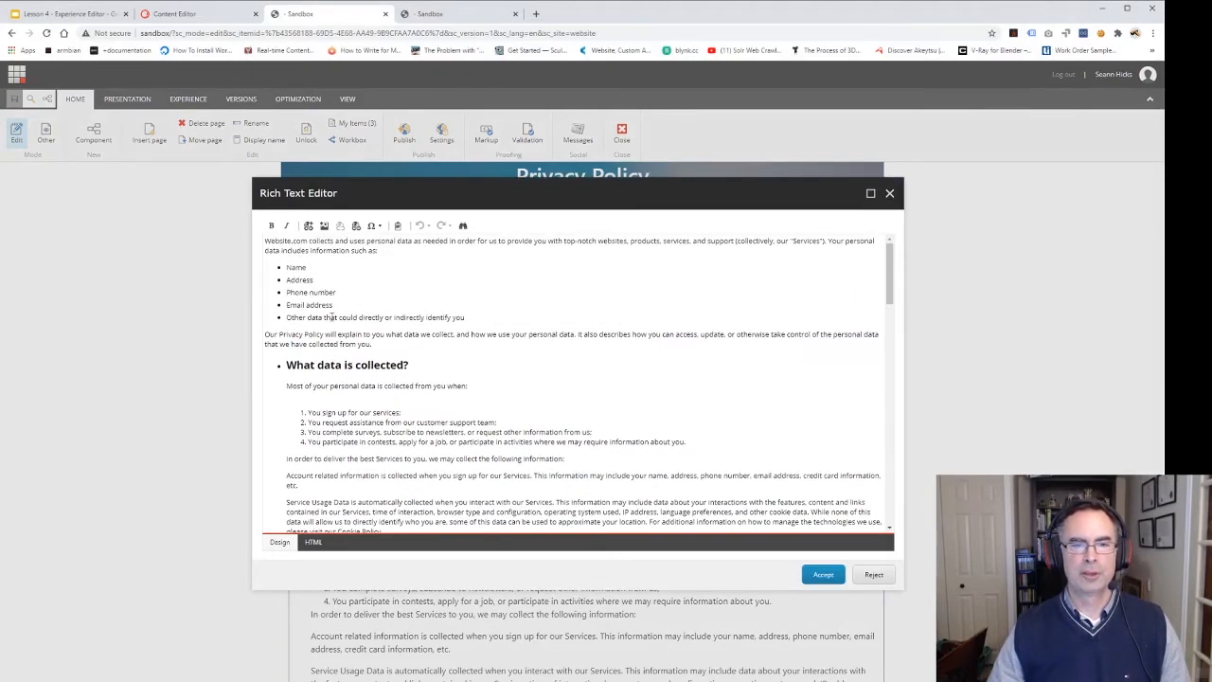
scroll(384, 295, down, 10)
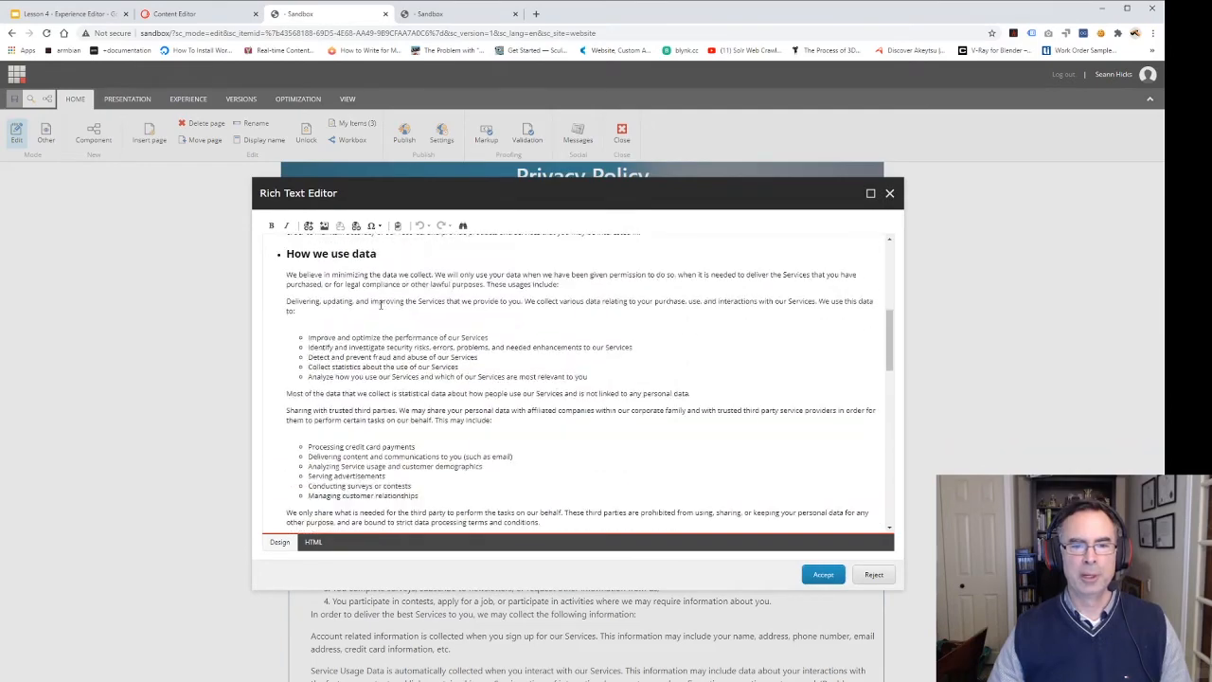
scroll(379, 314, down, 5)
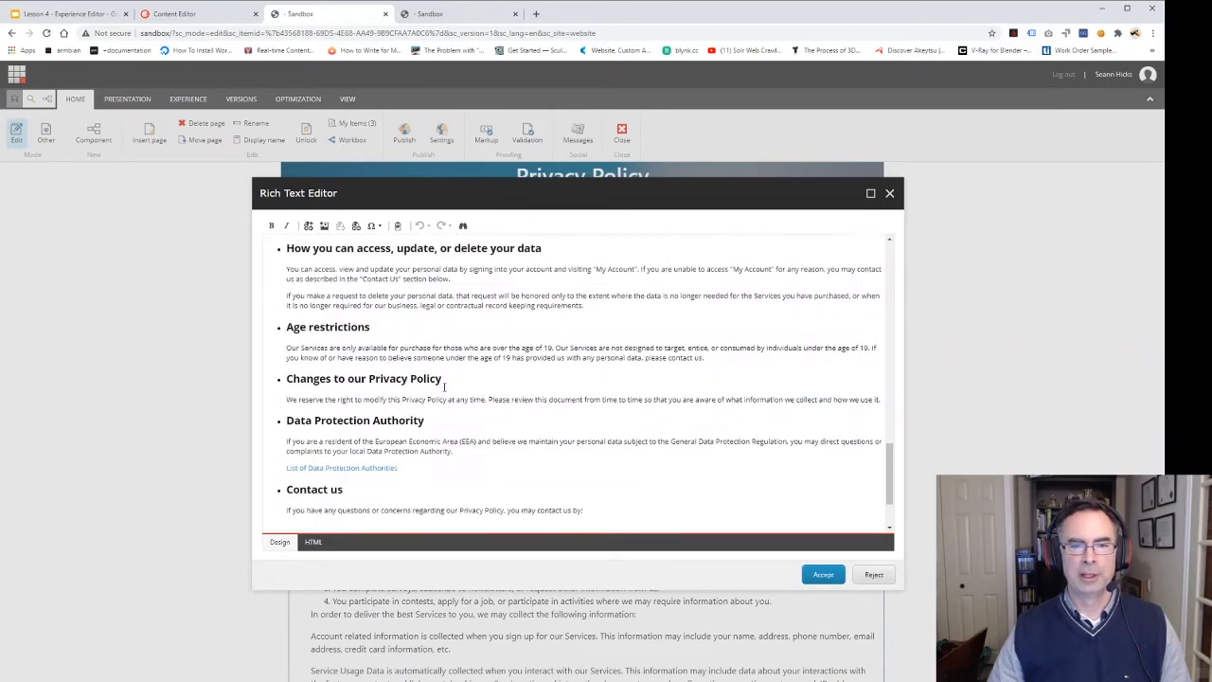
scroll(439, 382, down, 2)
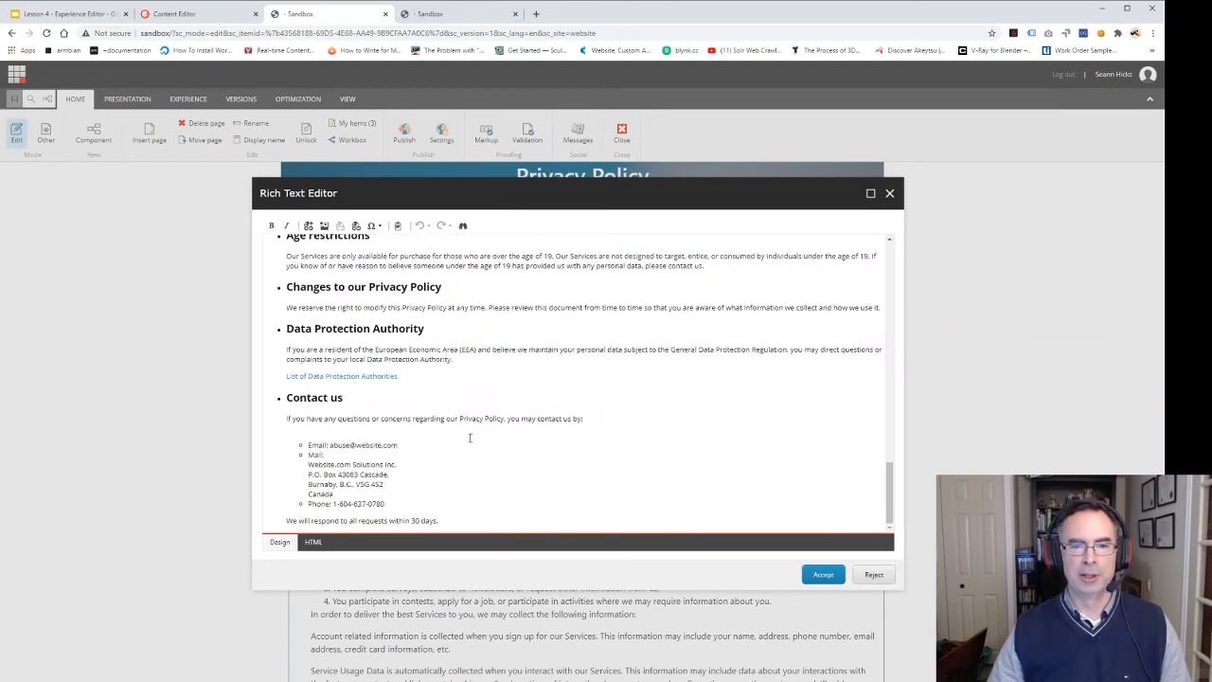
scroll(460, 442, up, 4)
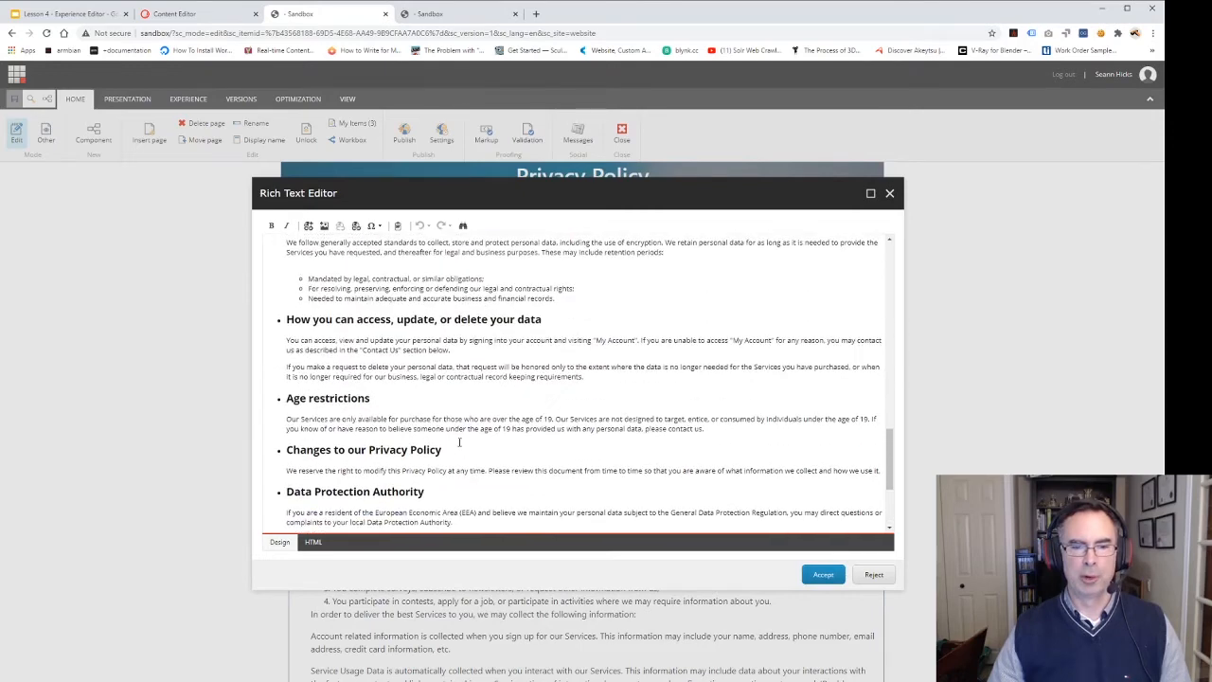
click(456, 357)
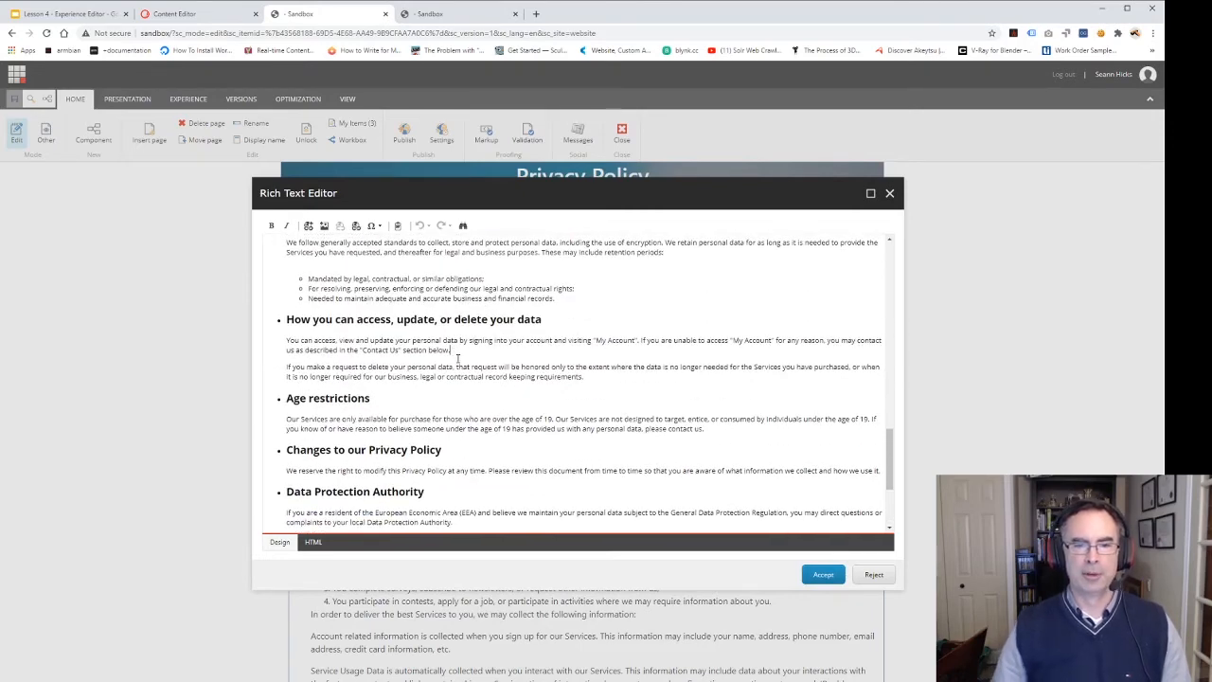
key(Return)
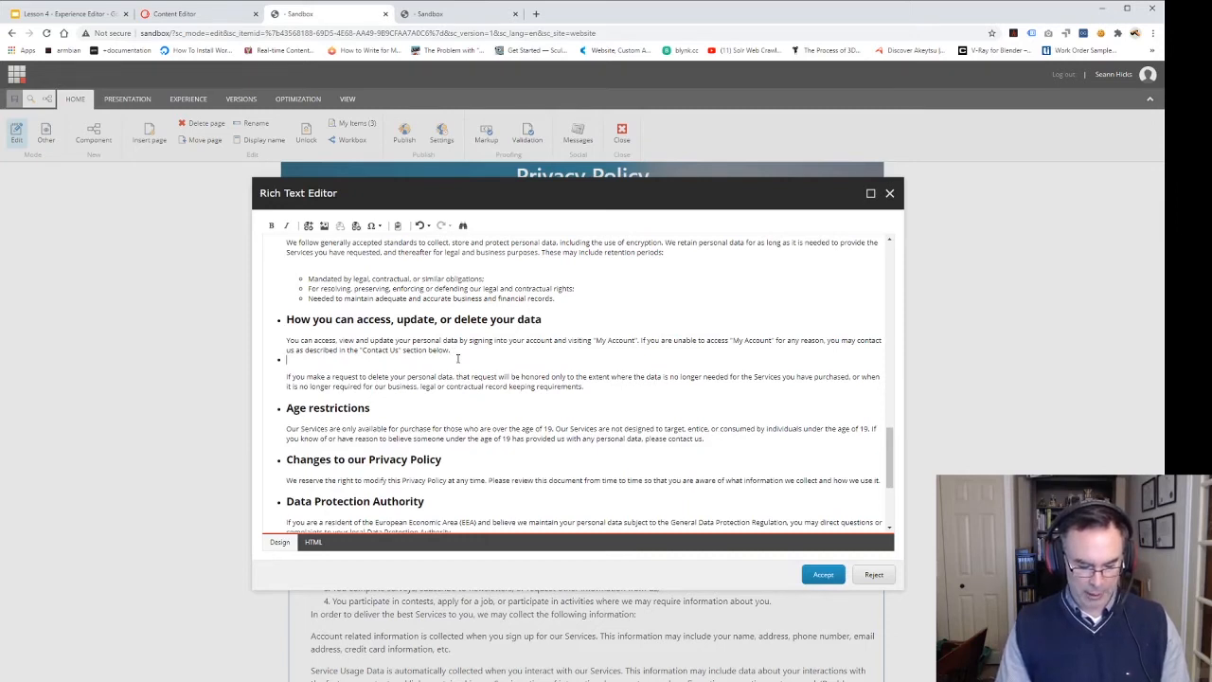
text(W)
scroll(457, 358, down, 1)
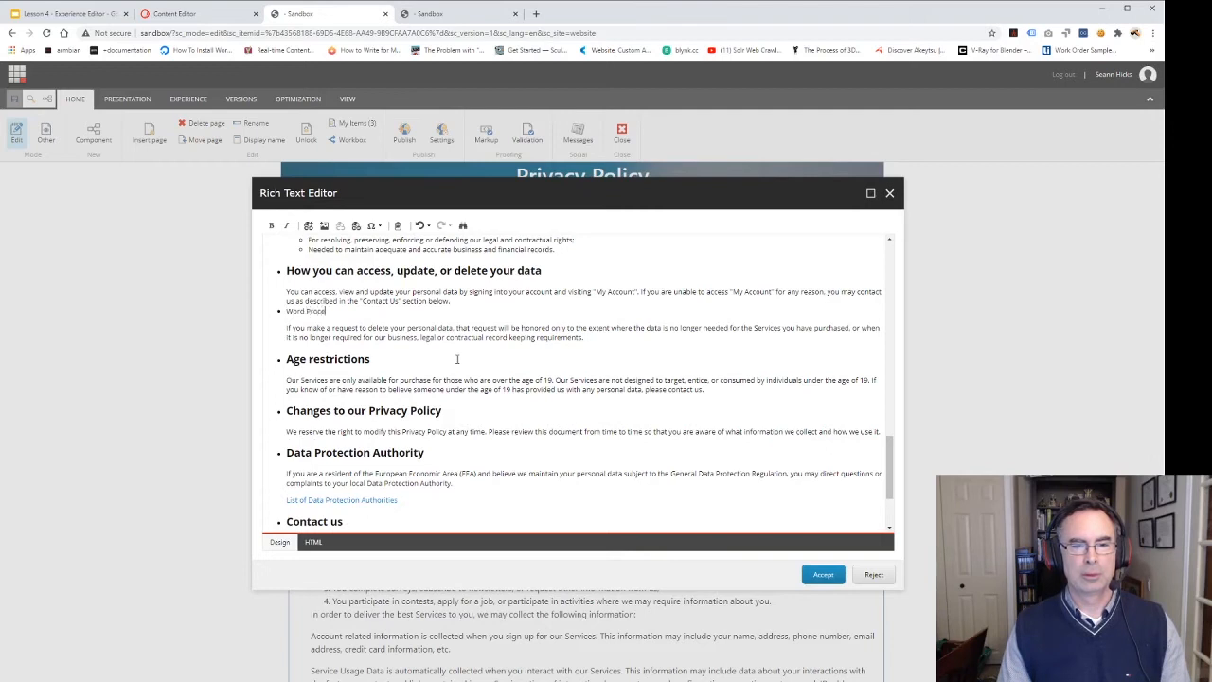
text(ord Processor type editing.)
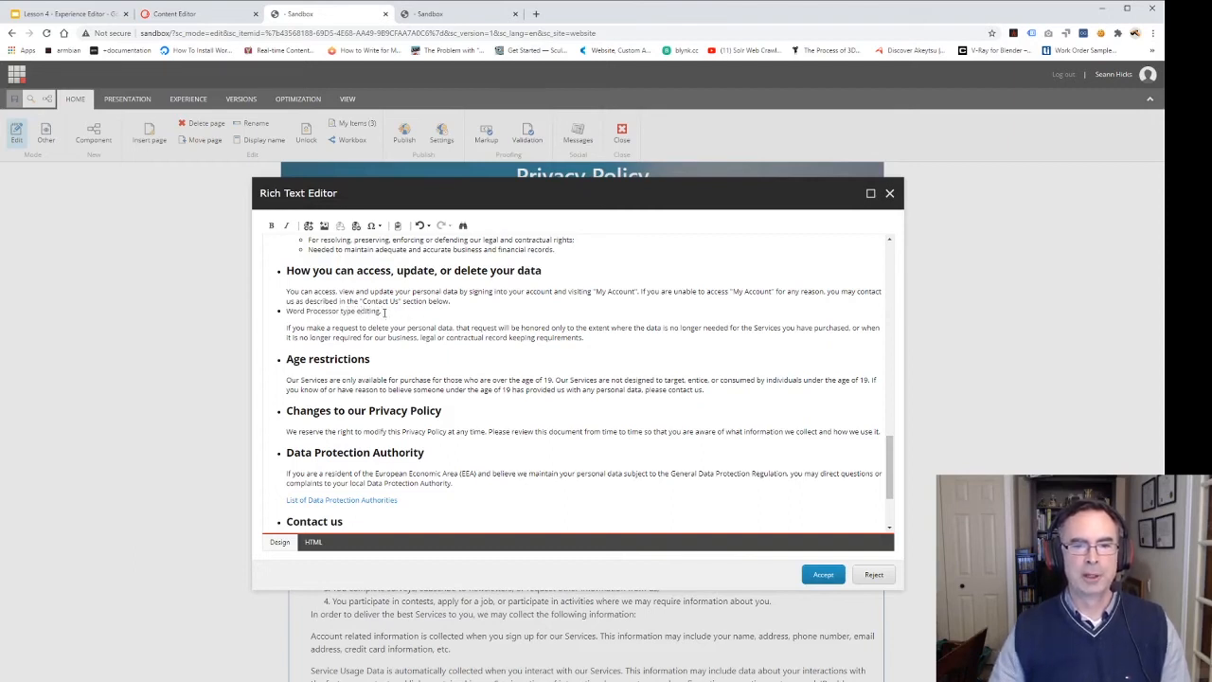
drag(384, 314, 285, 317)
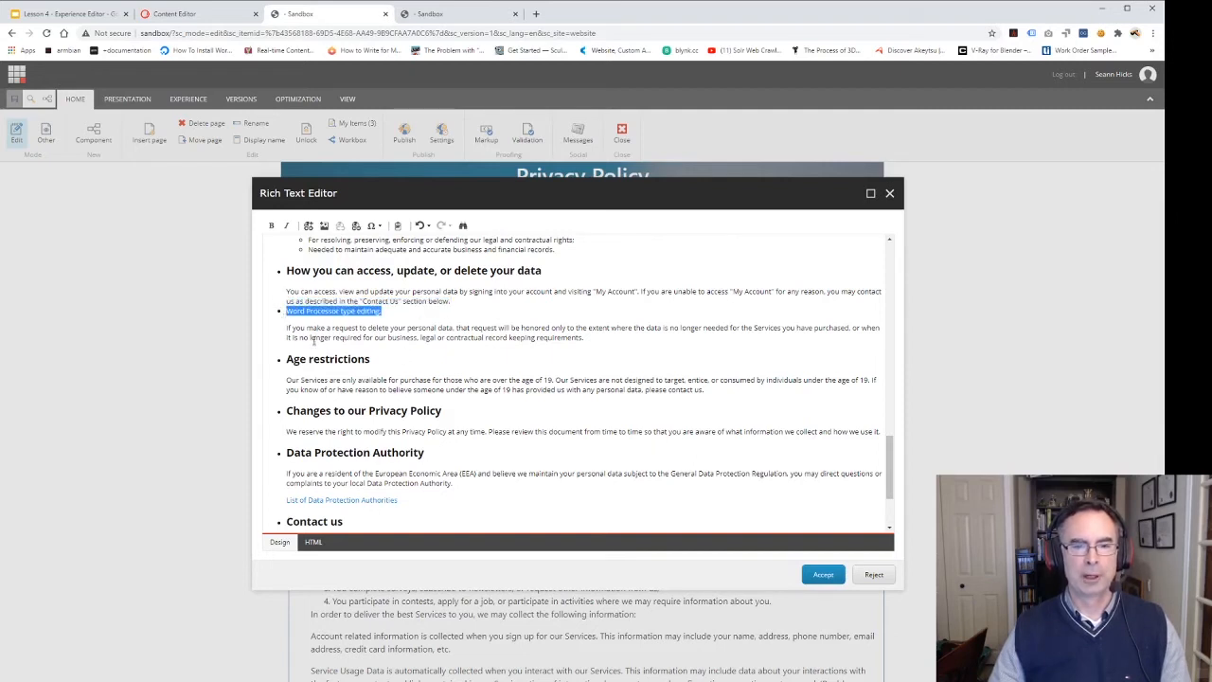
click(316, 309)
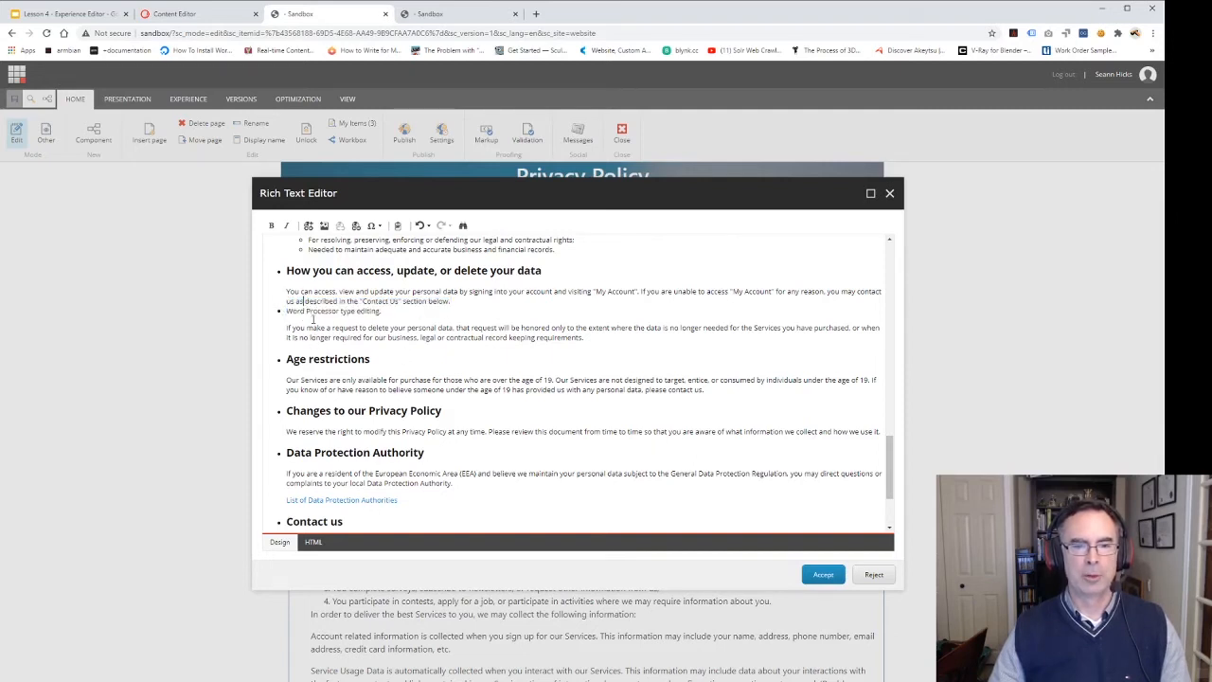
Step: Show the body text's HTML source and search it for "word pr"
click(314, 541)
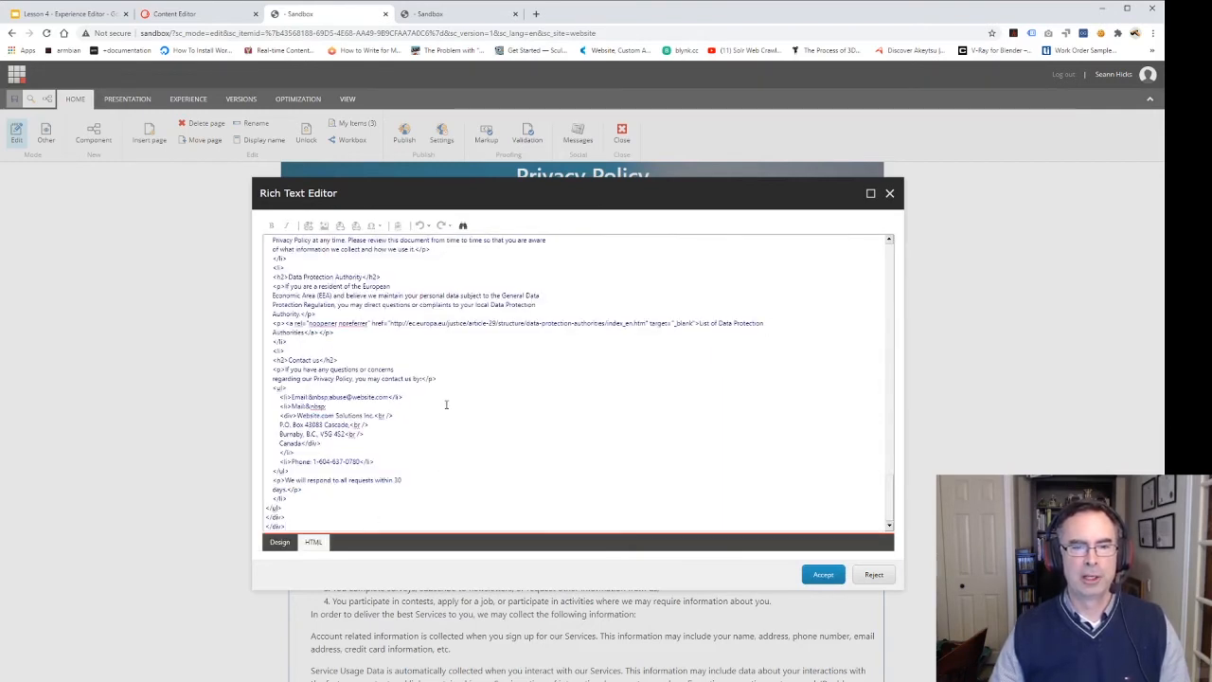
scroll(446, 403, up, 8)
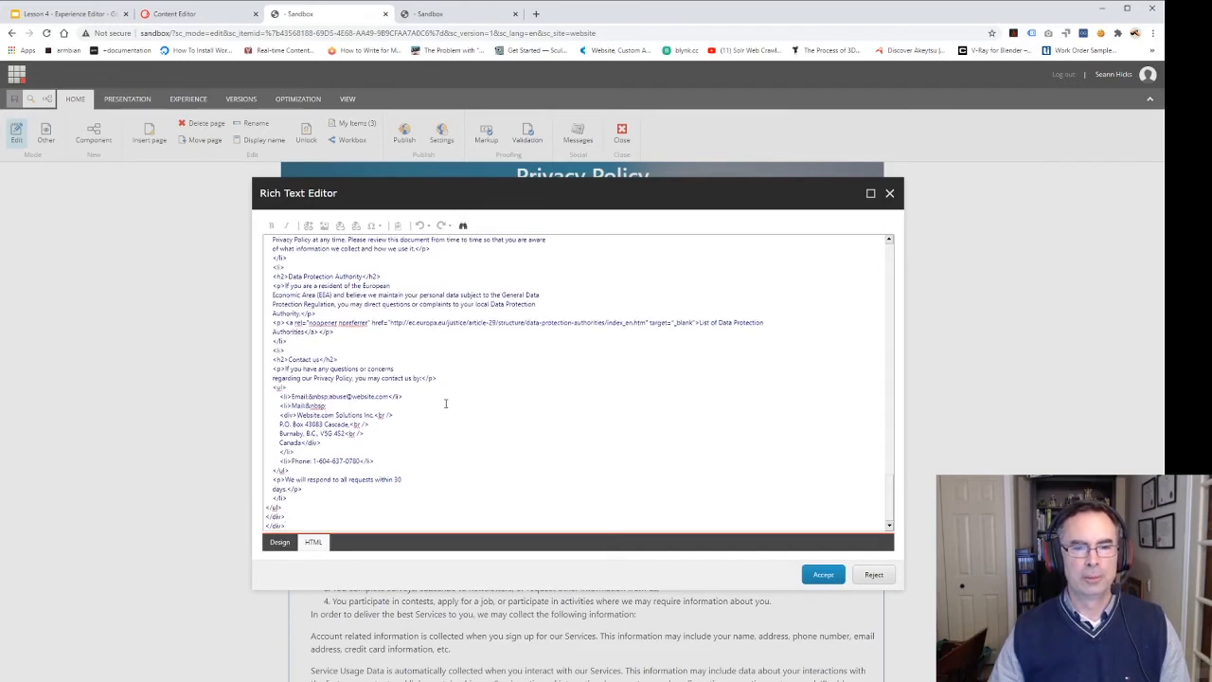
scroll(446, 404, up, 5)
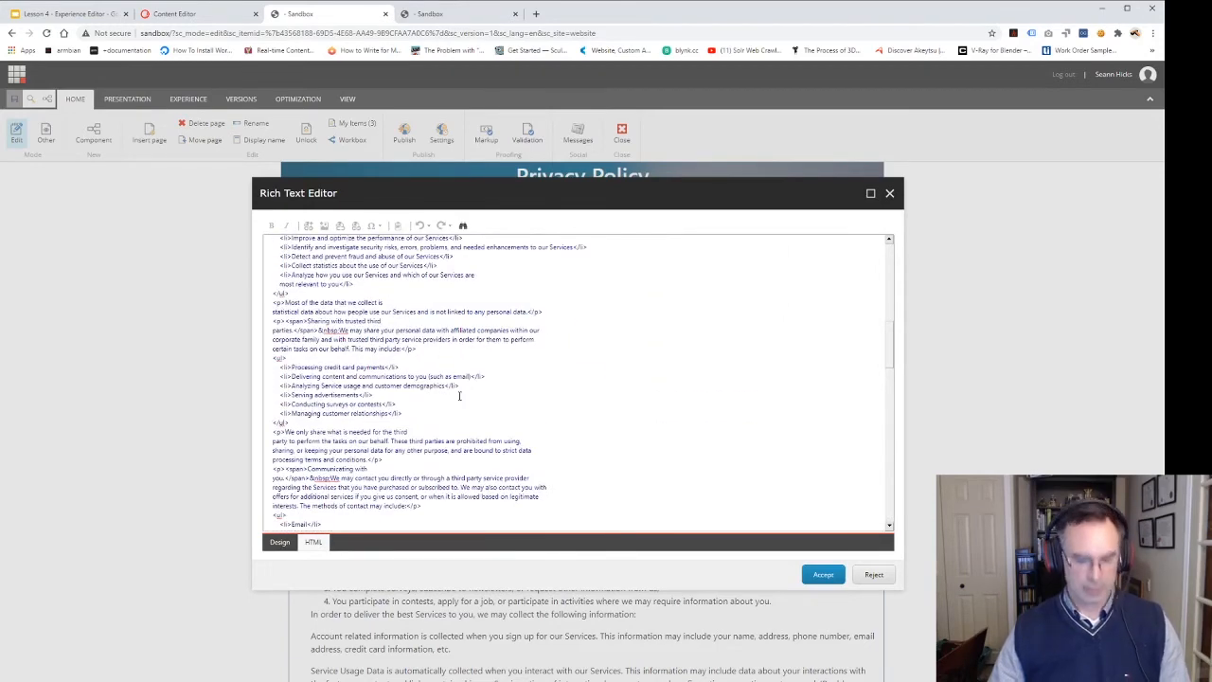
key(ctrl+f)
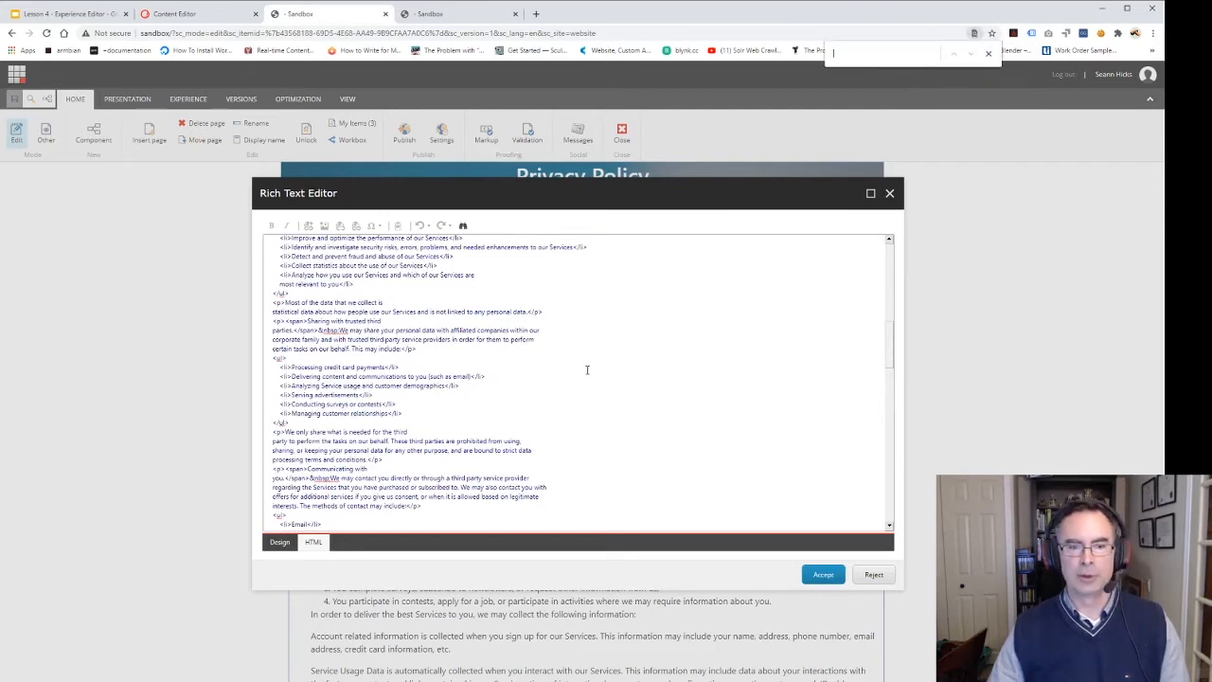
click(846, 53)
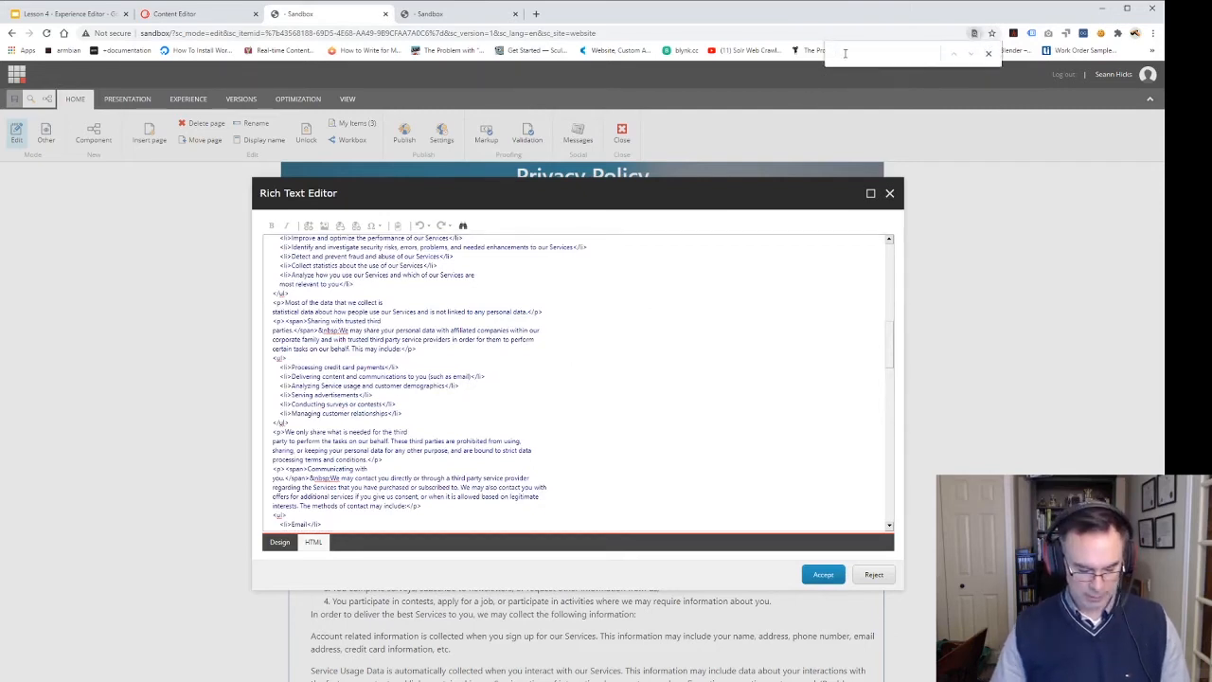
text(word pr)
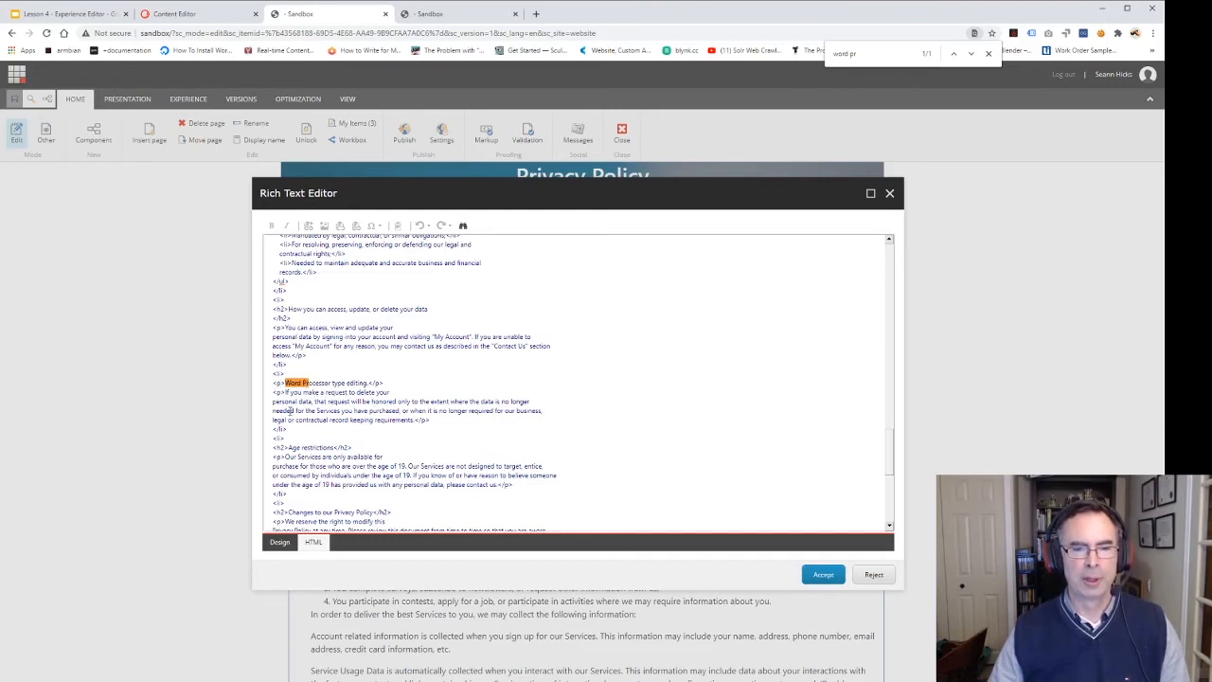
Step: Move the "Word Processor type editing." paragraph in the HTML to directly after the retention periods paragraph, and accept the text changes
drag(384, 382, 267, 383)
key(ctrl+c)
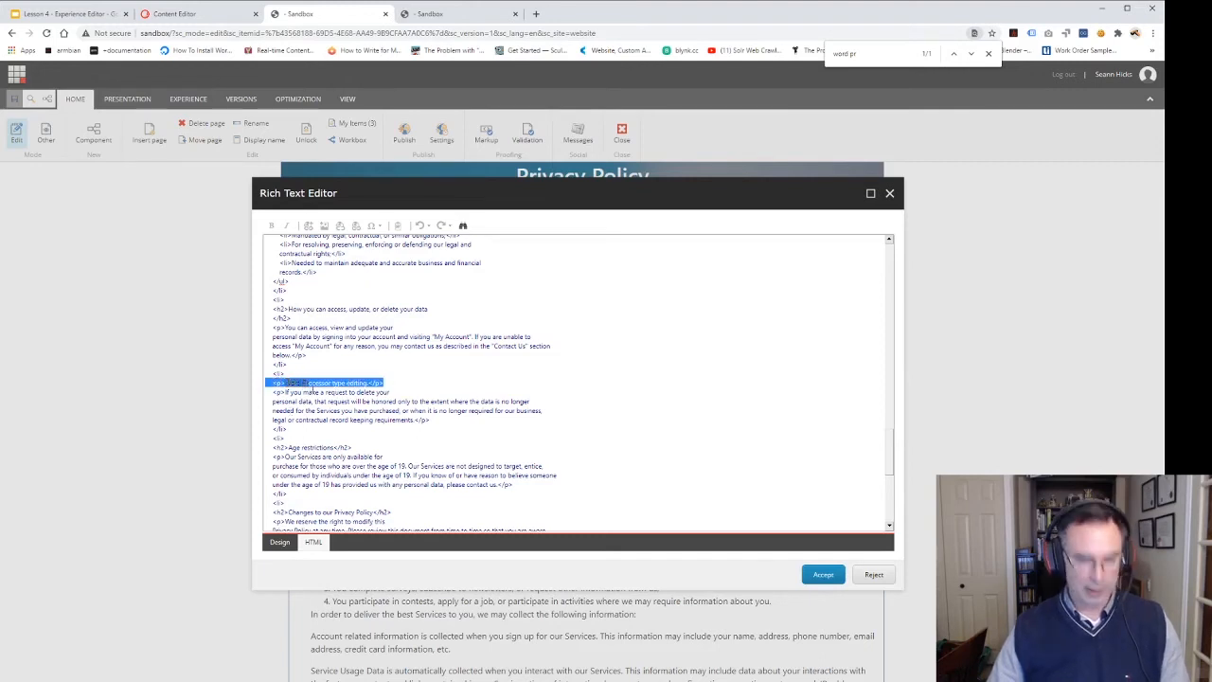
key(Delete)
key(Delete)
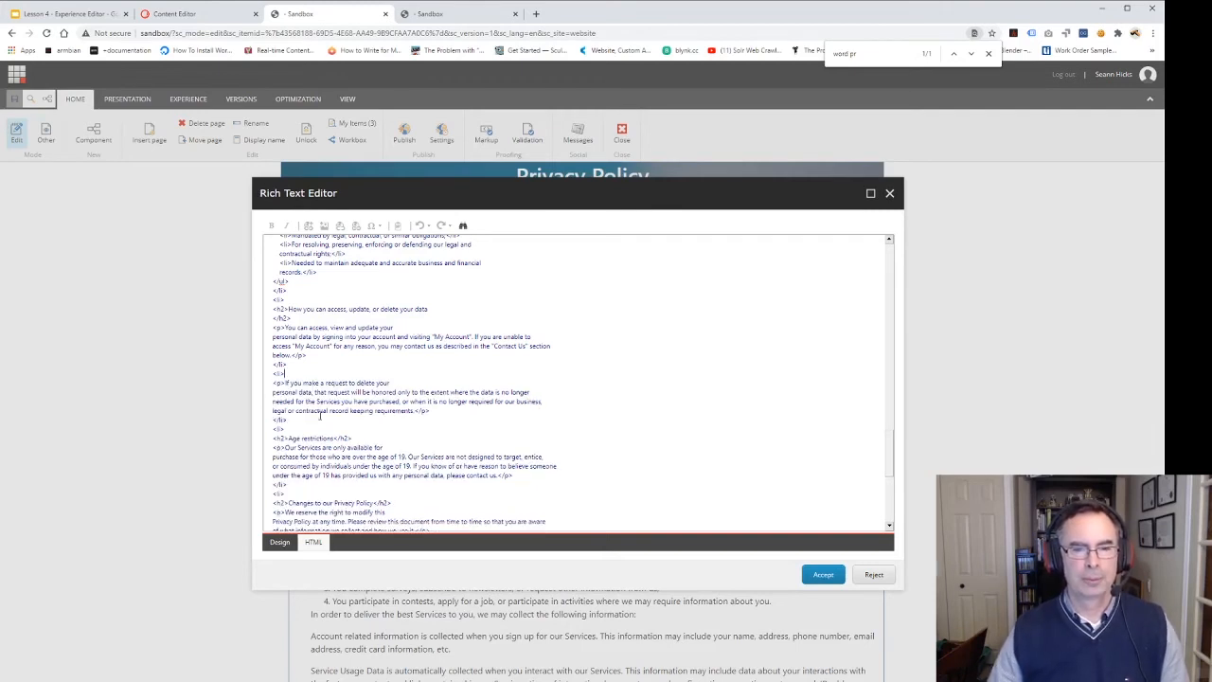
scroll(320, 417, up, 3)
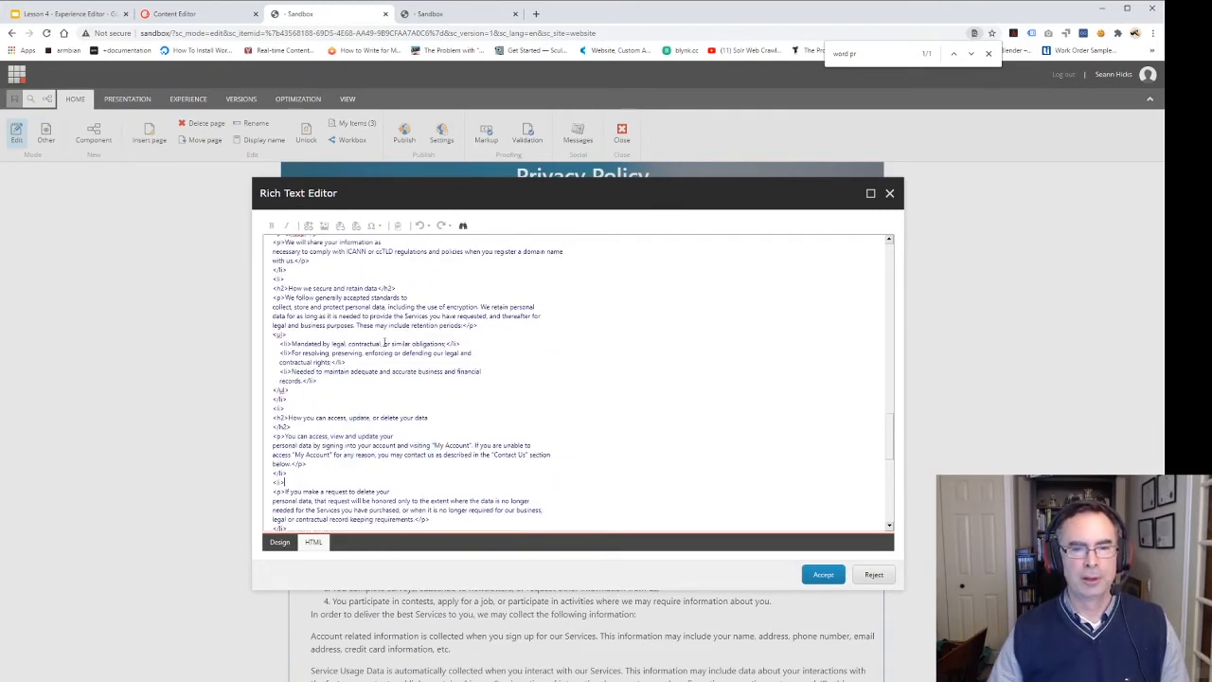
click(484, 324)
key(Return)
key(ctrl+v)
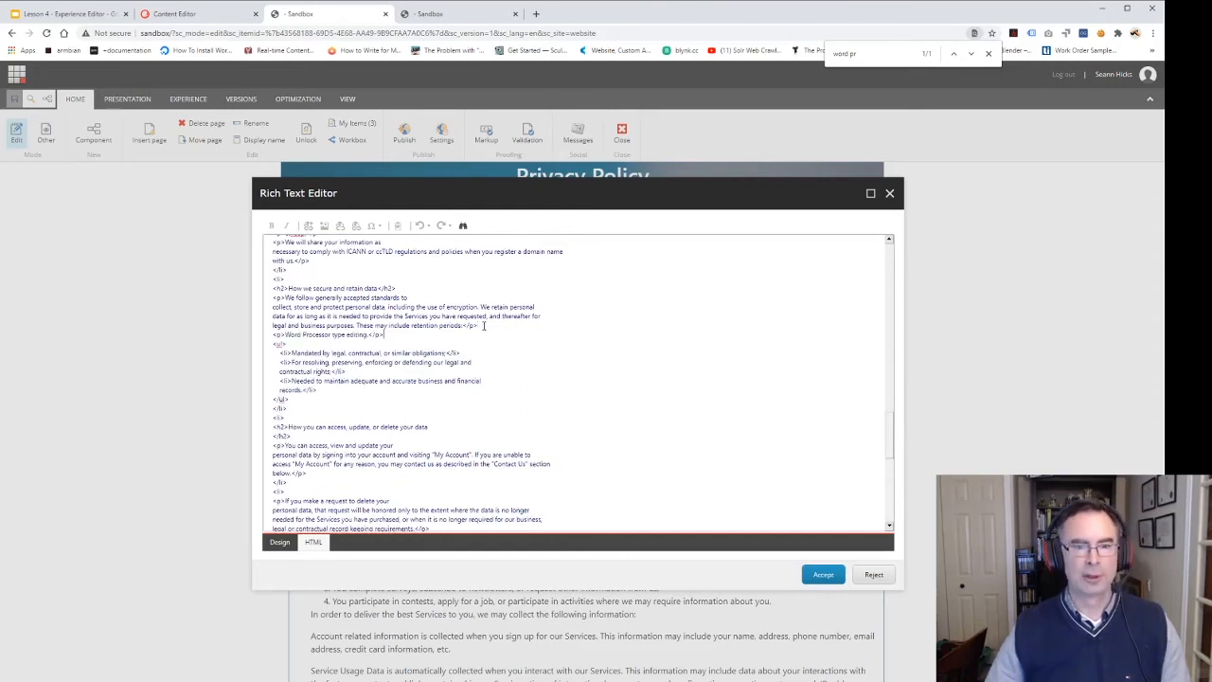
click(822, 575)
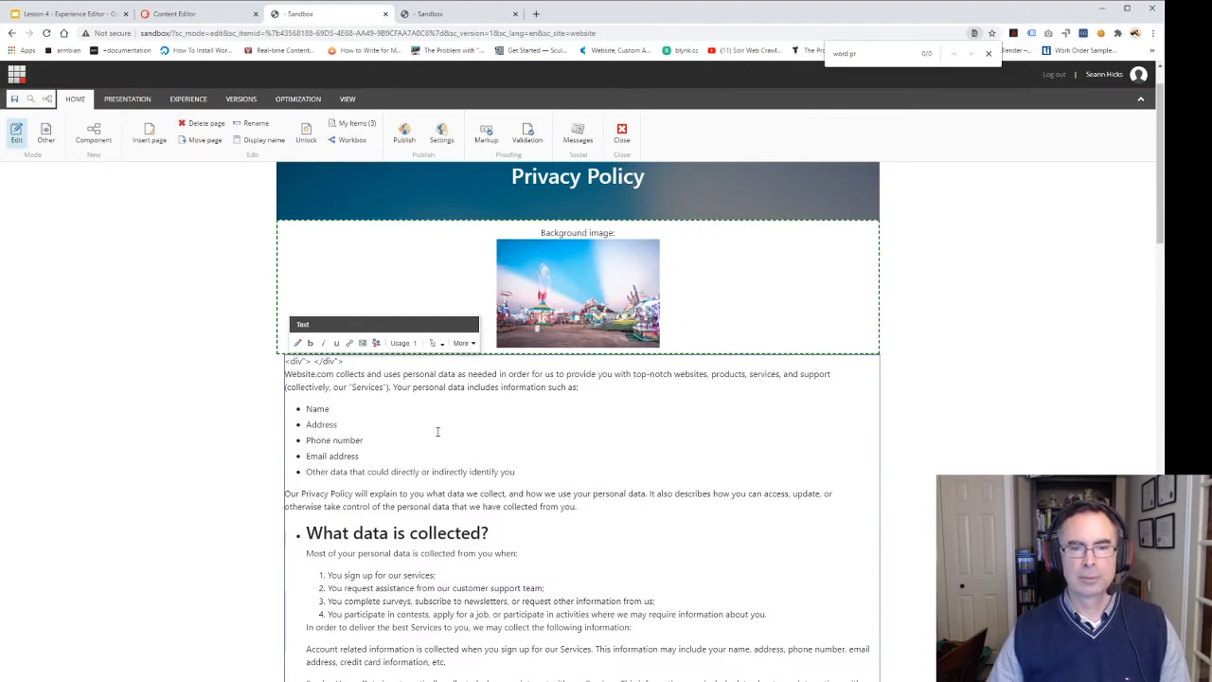
Step: Reopen the body text's HTML source in the Rich Text Editor and search it for "word"
click(298, 343)
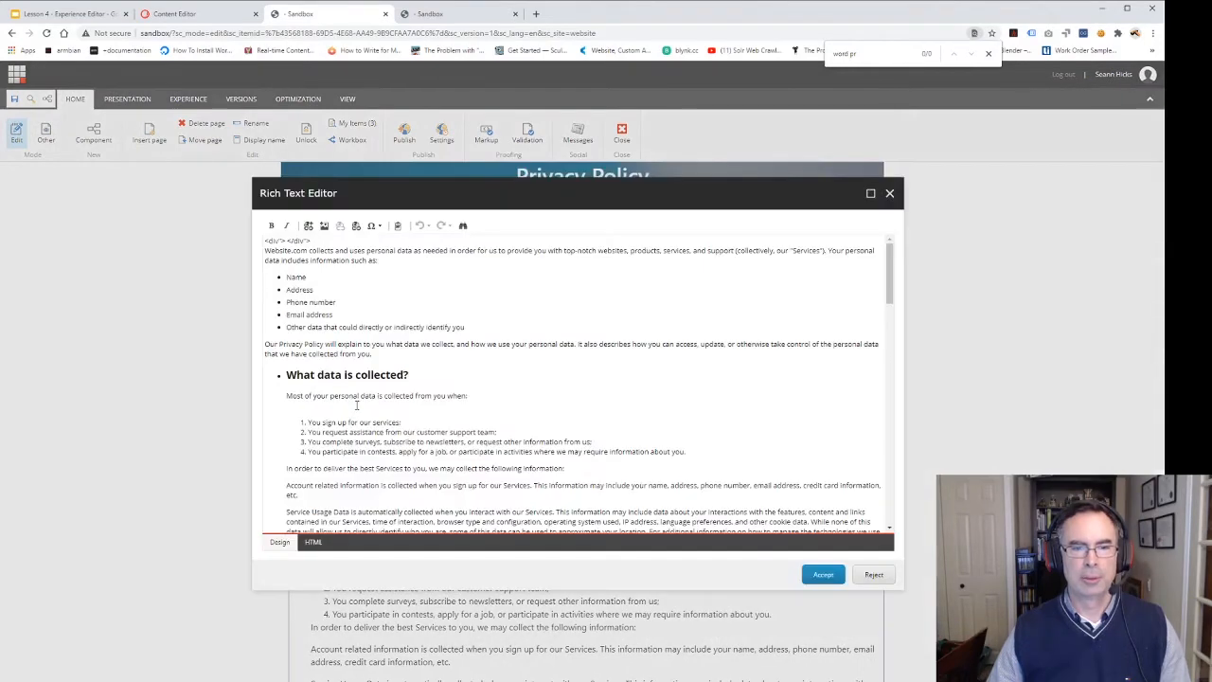
click(313, 543)
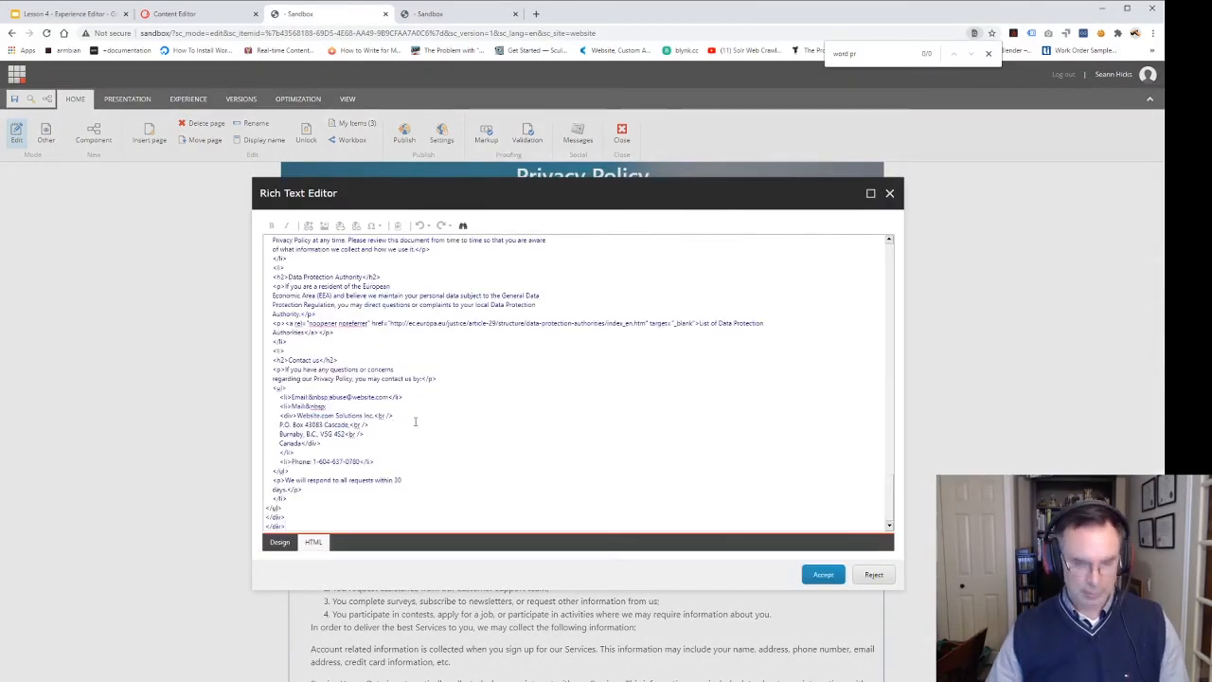
key(ctrl+f)
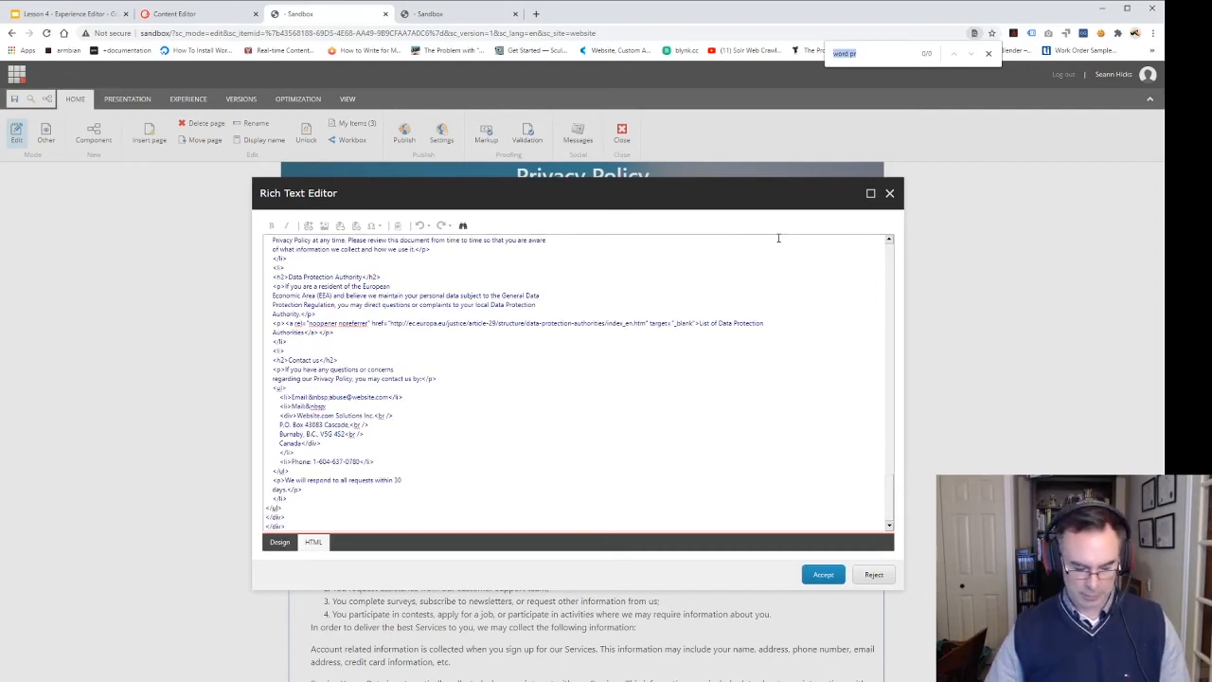
text(word)
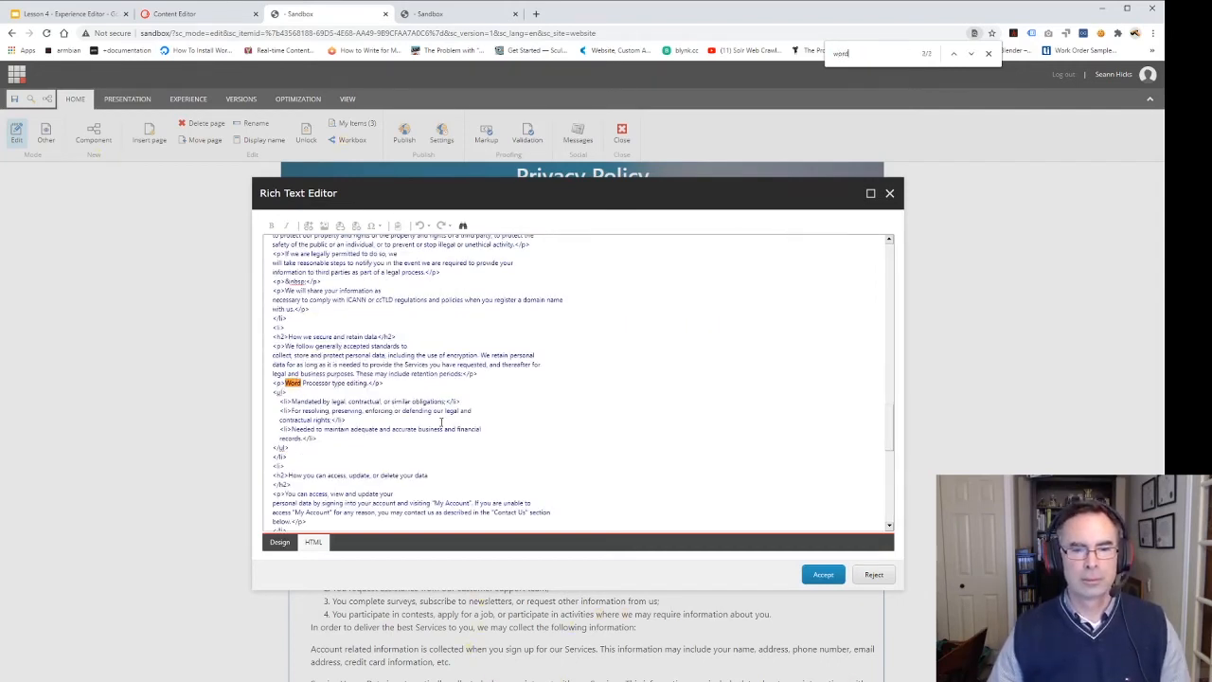
Step: Delete the two stray escaped div tag lines at the start of the HTML source and accept the text changes
scroll(372, 400, up, 15)
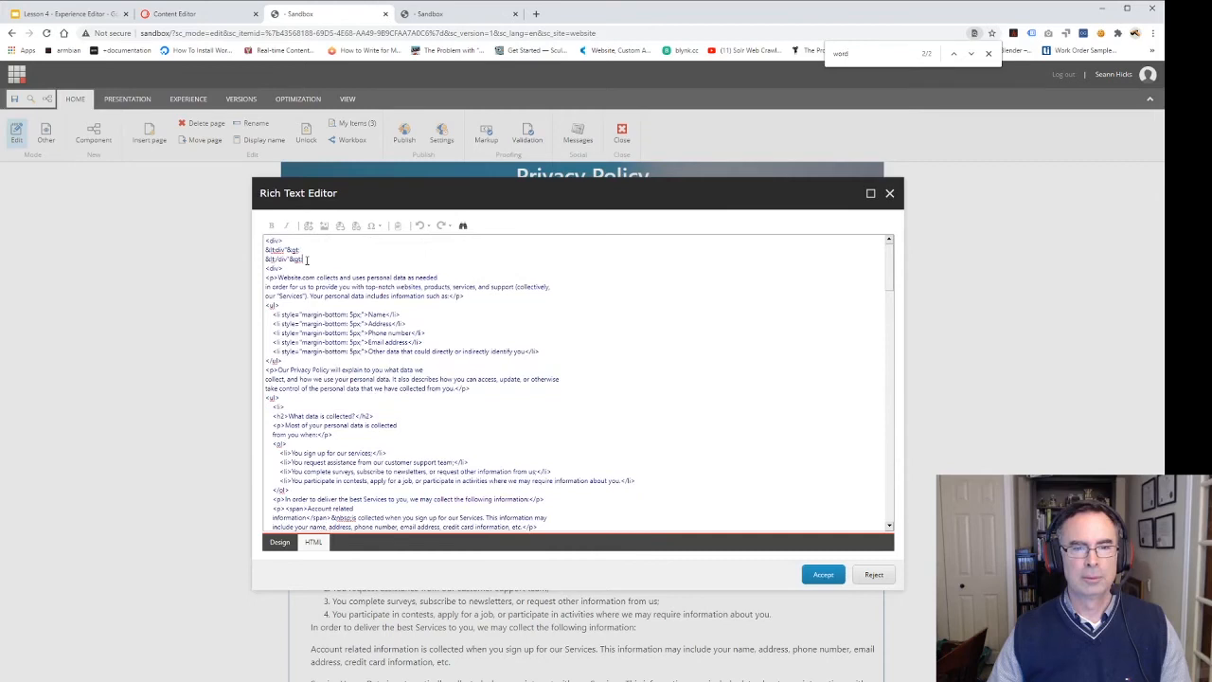
drag(305, 259, 229, 256)
key(BackSpace)
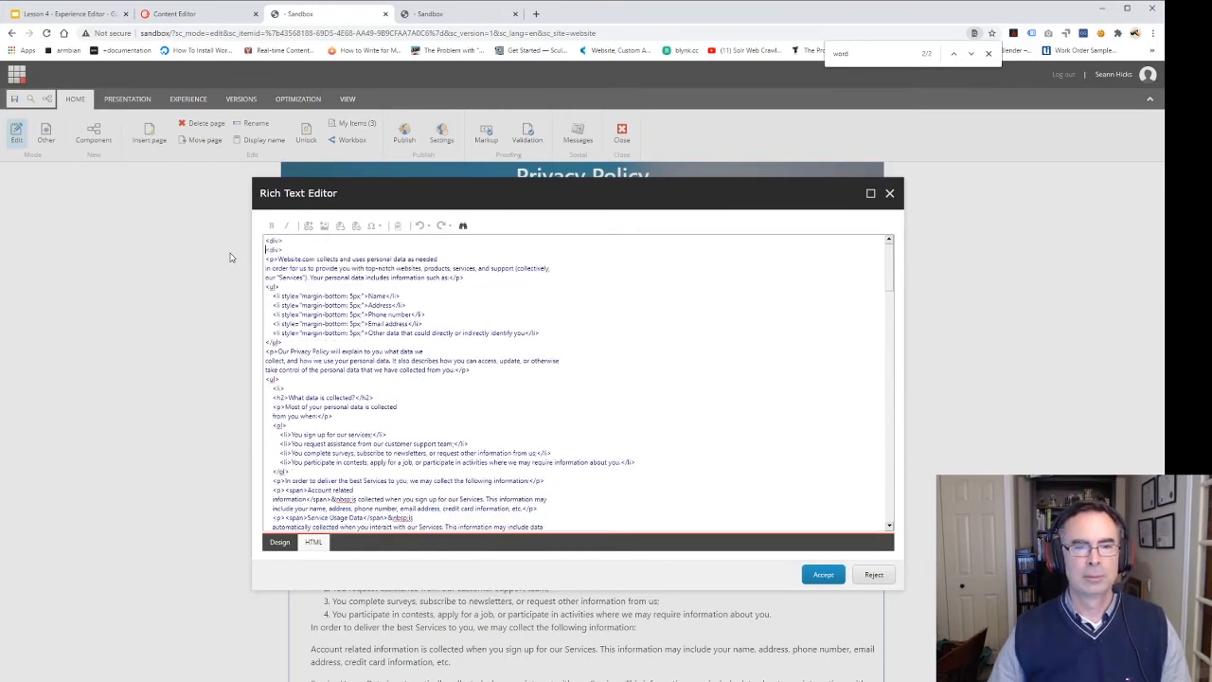
click(818, 578)
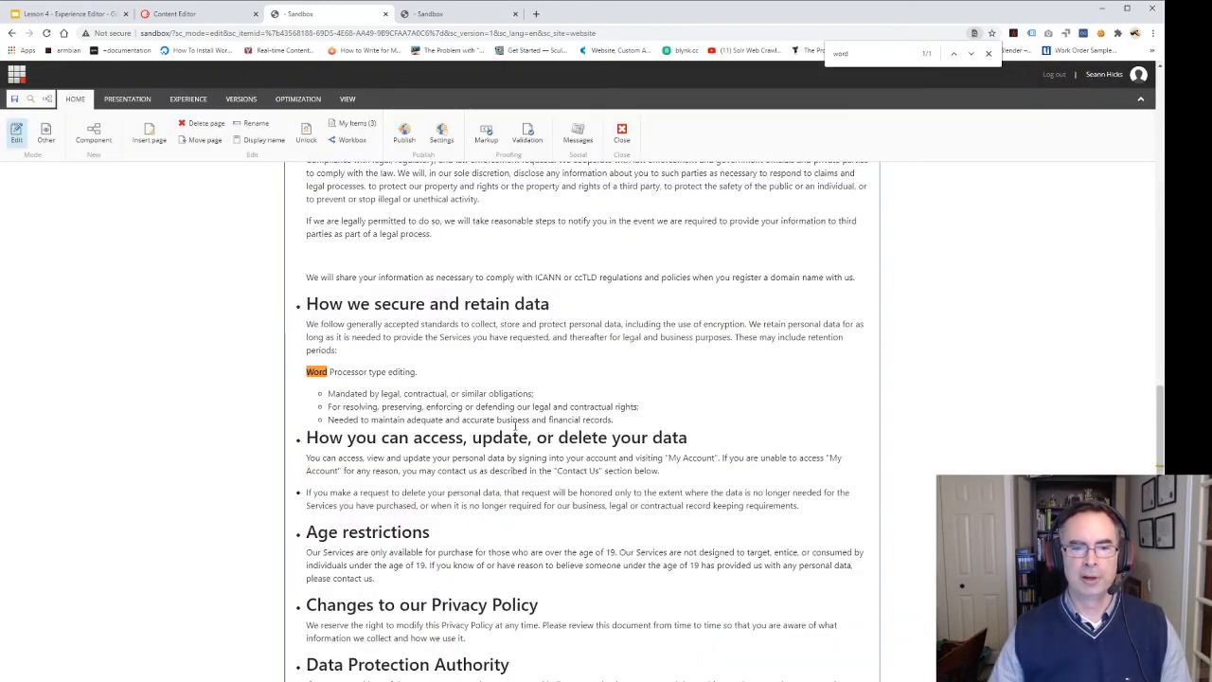
Step: Open the component properties of the Text Image Blocks component that lacks a data source above the page footer
scroll(515, 427, up, 10)
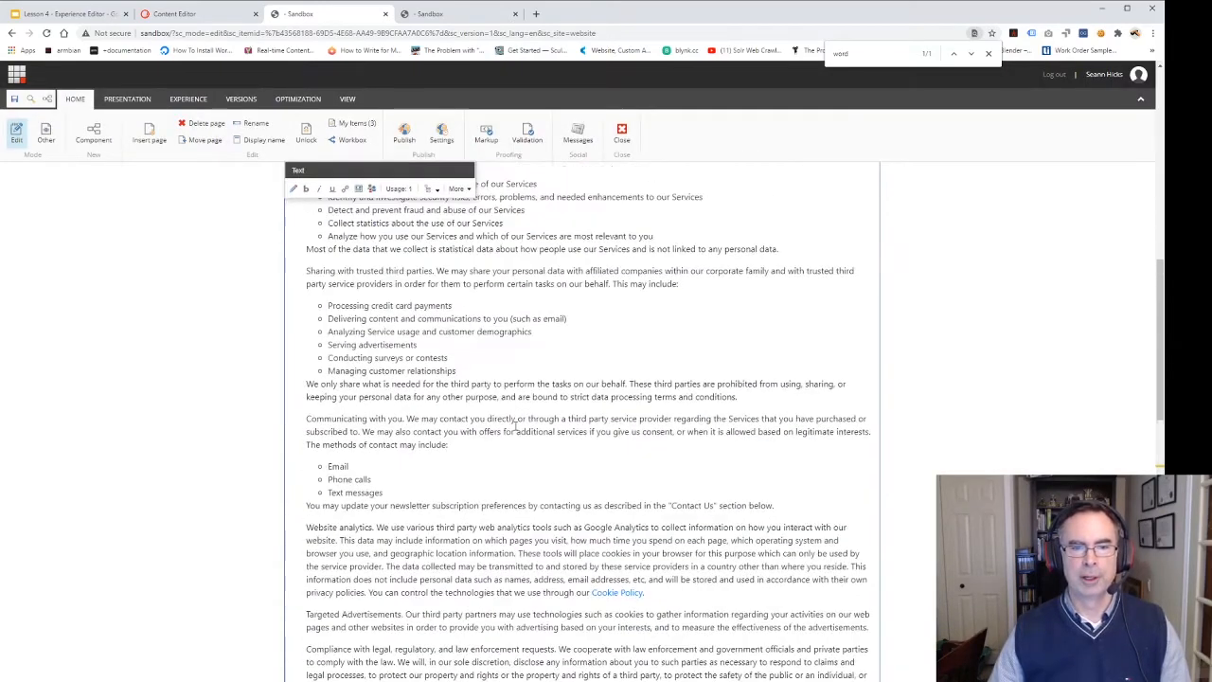
scroll(515, 426, up, 3)
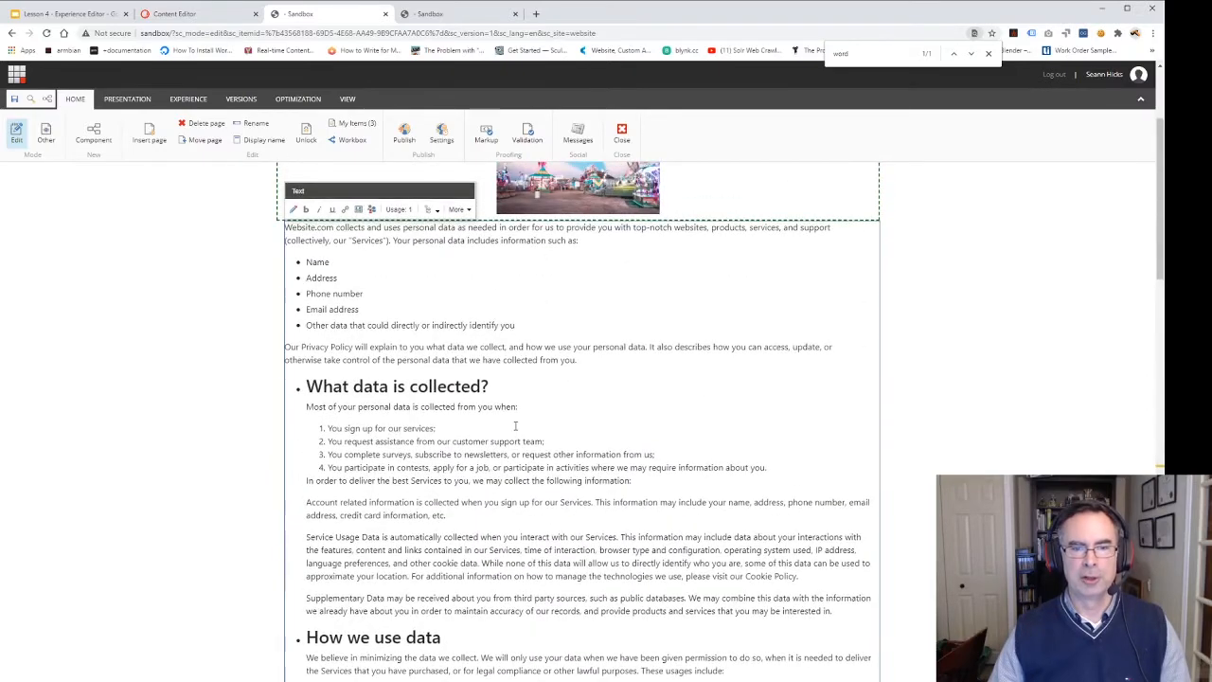
scroll(398, 398, down, 5)
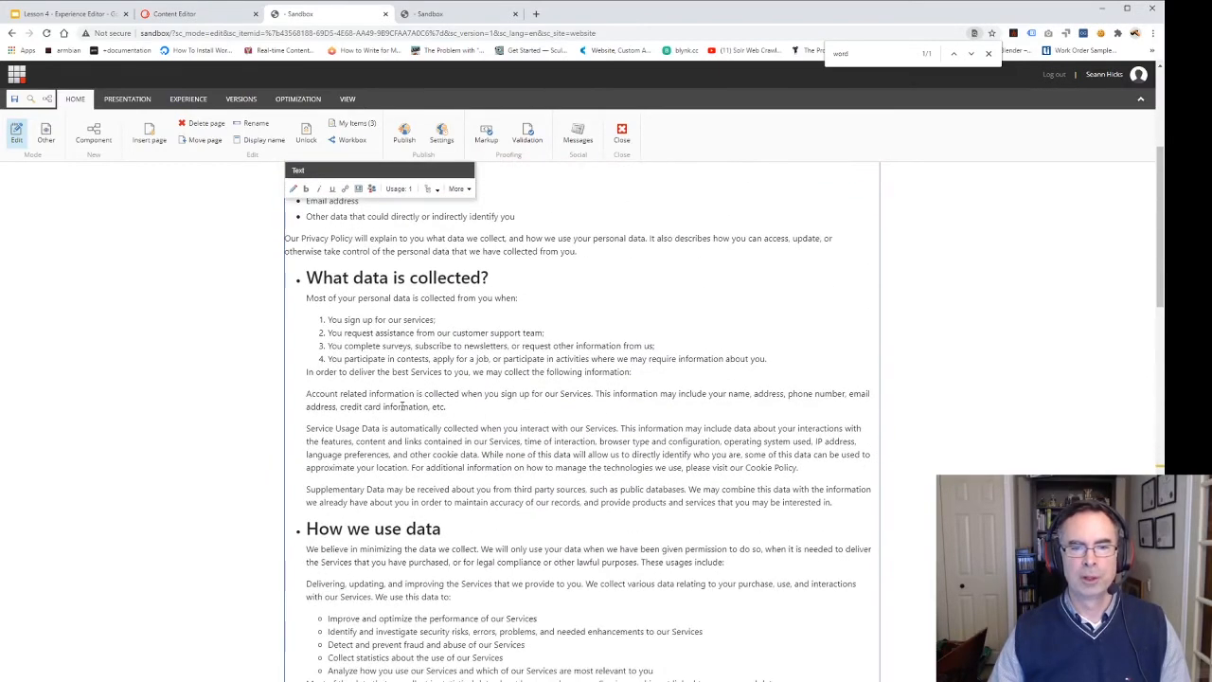
scroll(402, 409, down, 5)
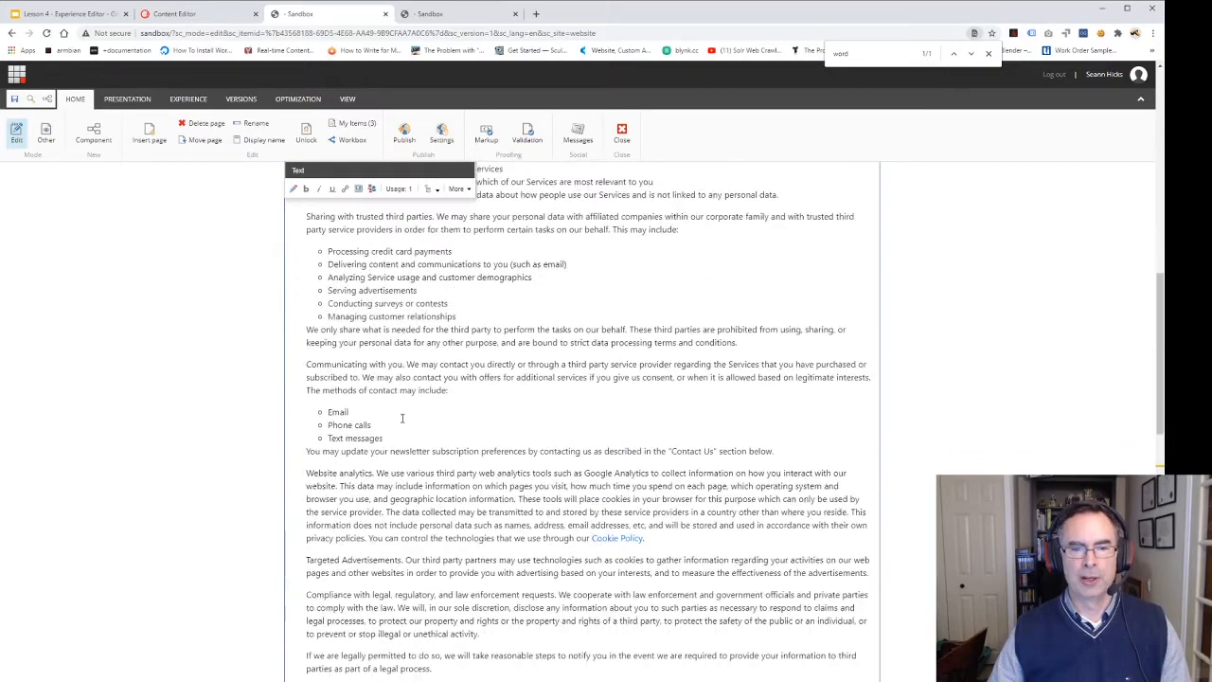
scroll(407, 426, down, 4)
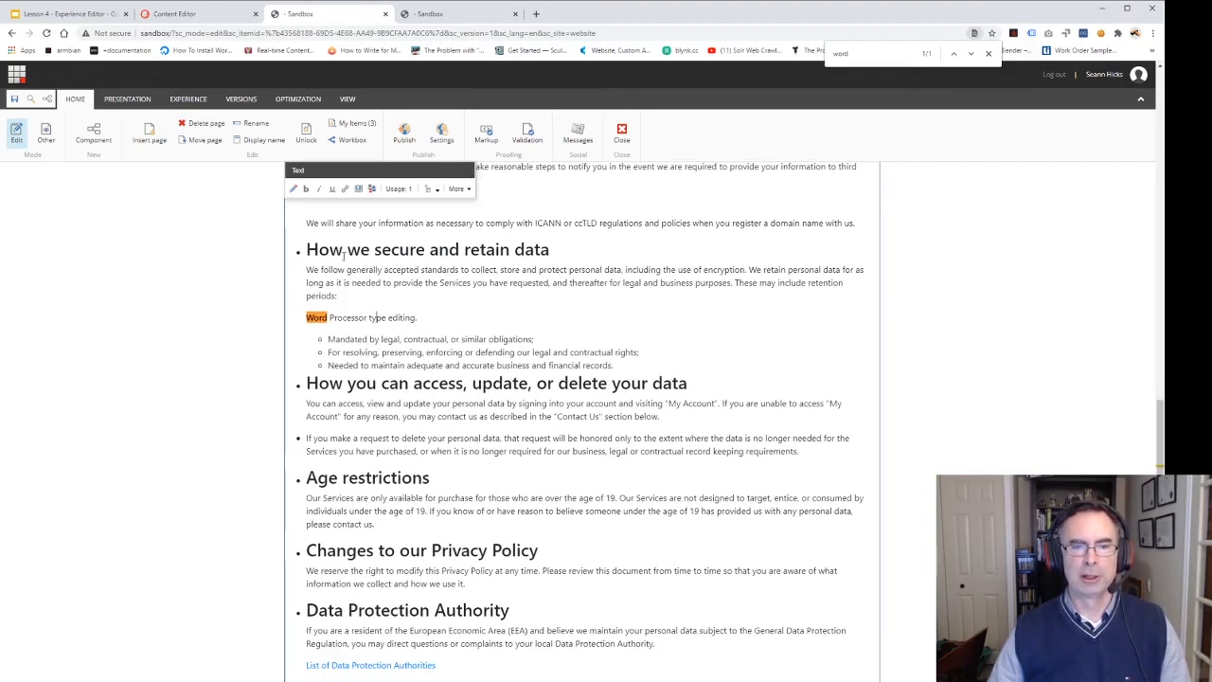
scroll(471, 428, down, 5)
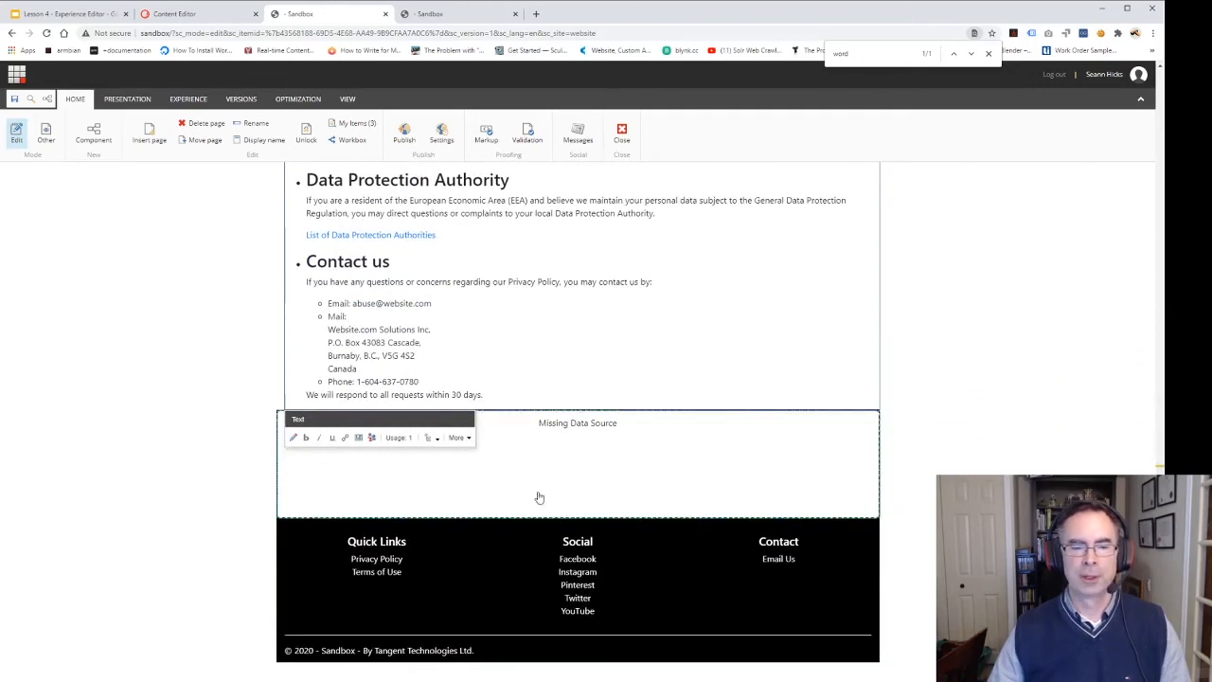
click(469, 439)
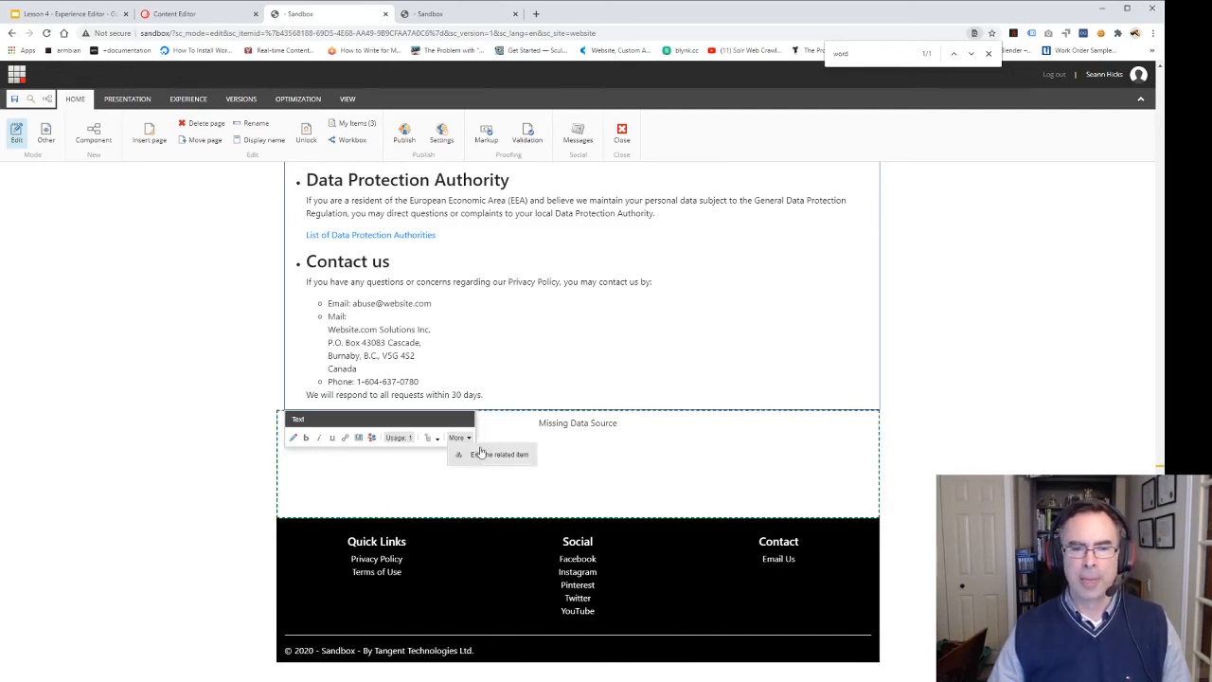
click(388, 468)
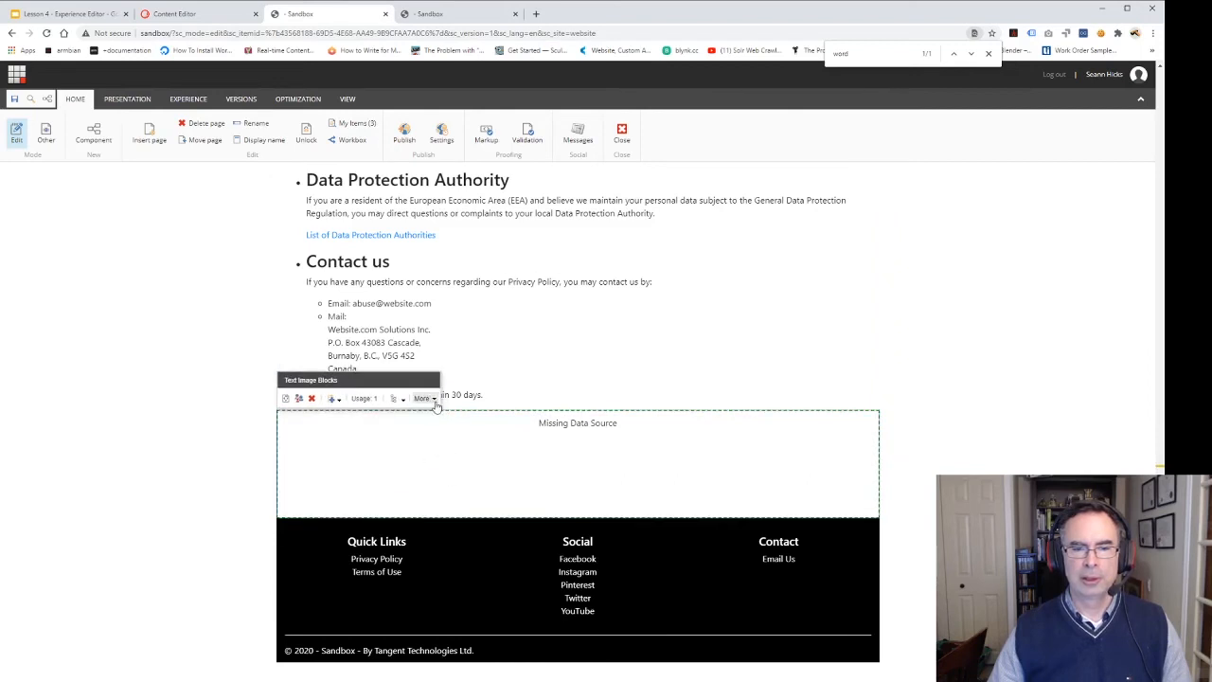
click(434, 399)
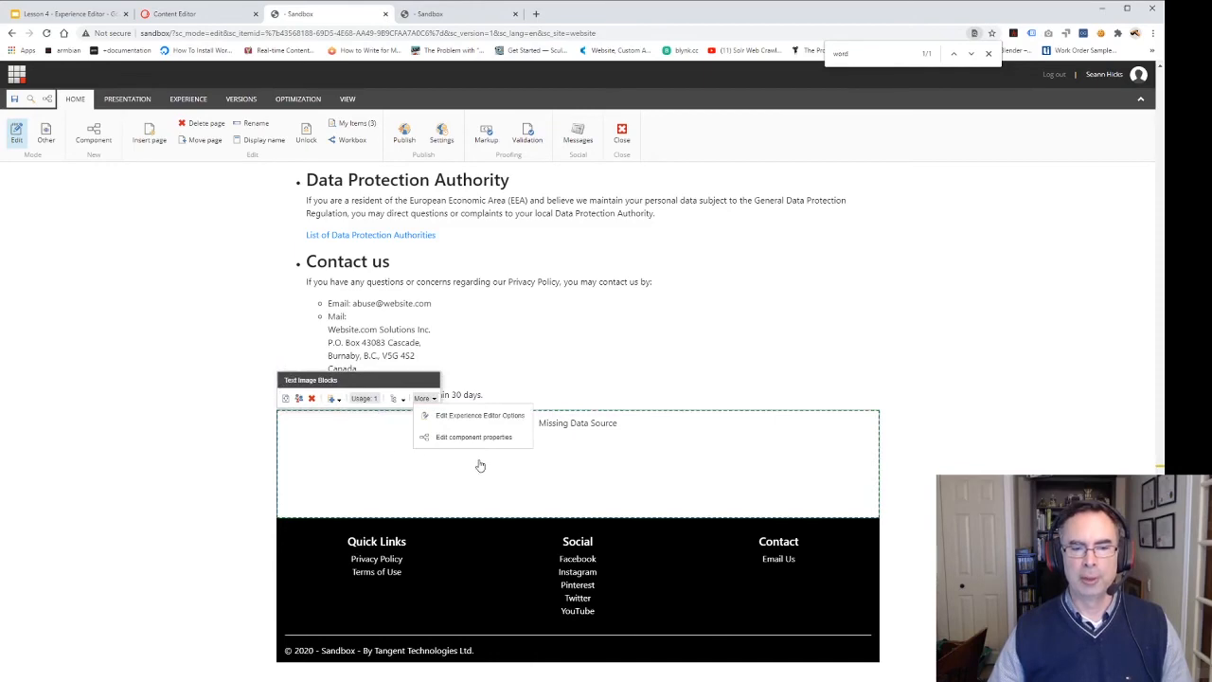
click(452, 437)
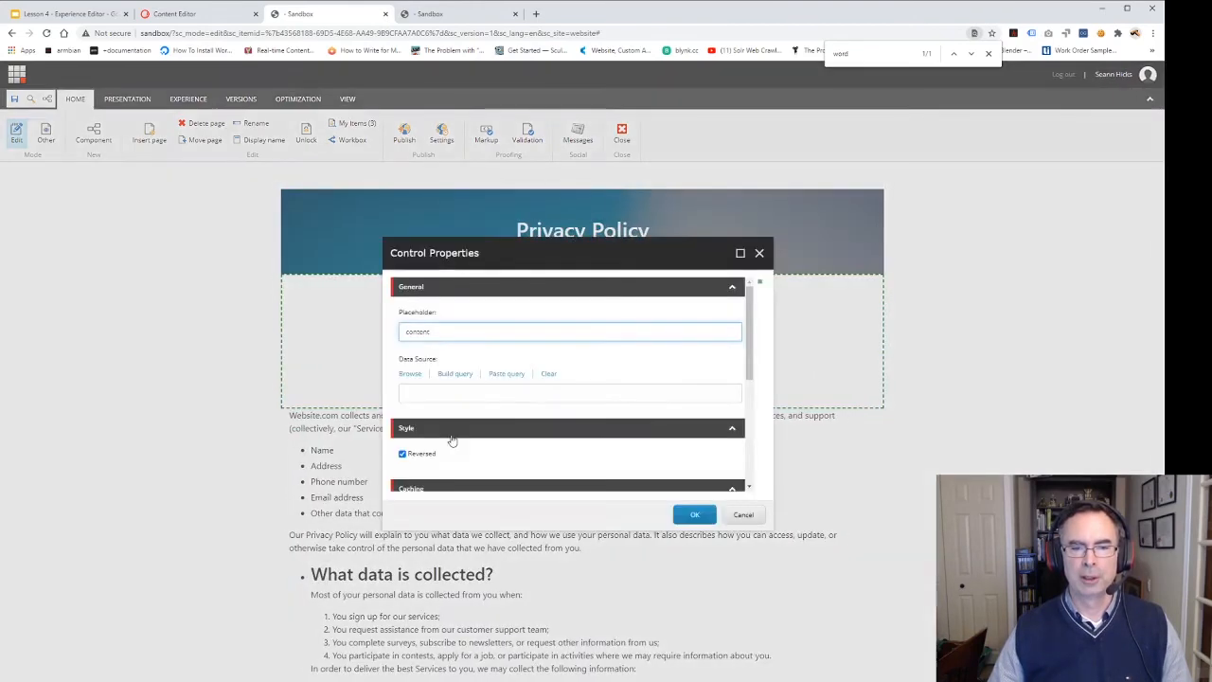
Step: Set the component's data source to Home Page Block 2 under Site Data, and turn off its Reversed style
click(409, 374)
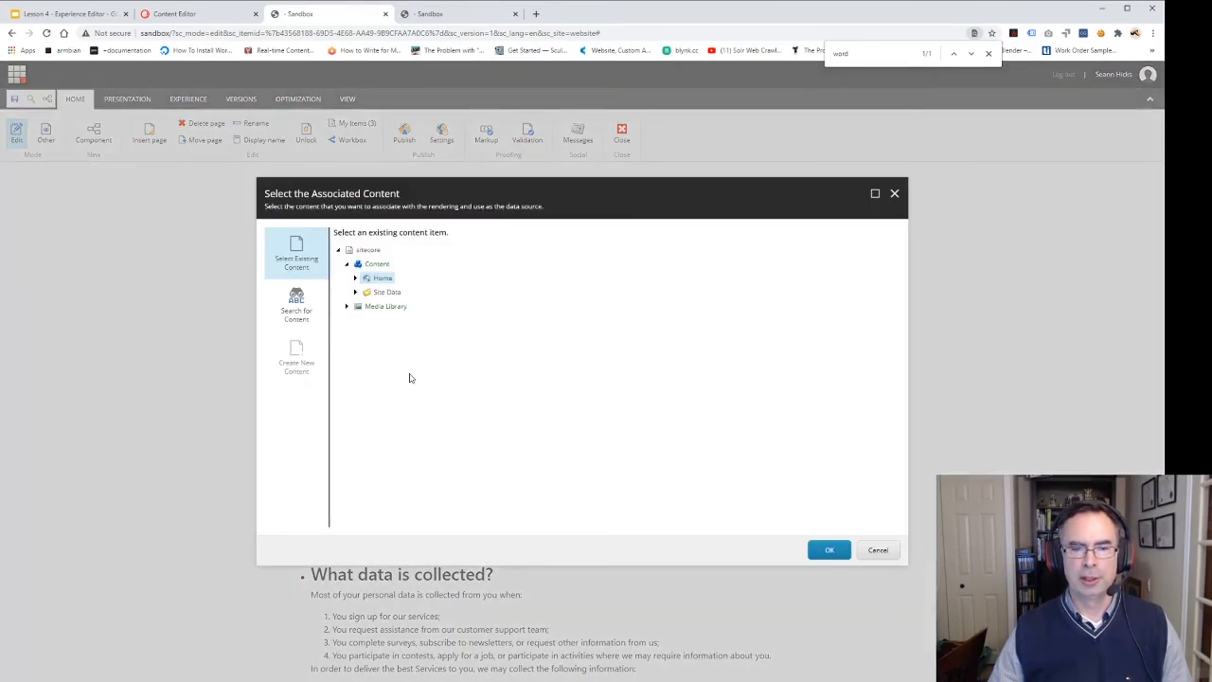
click(355, 292)
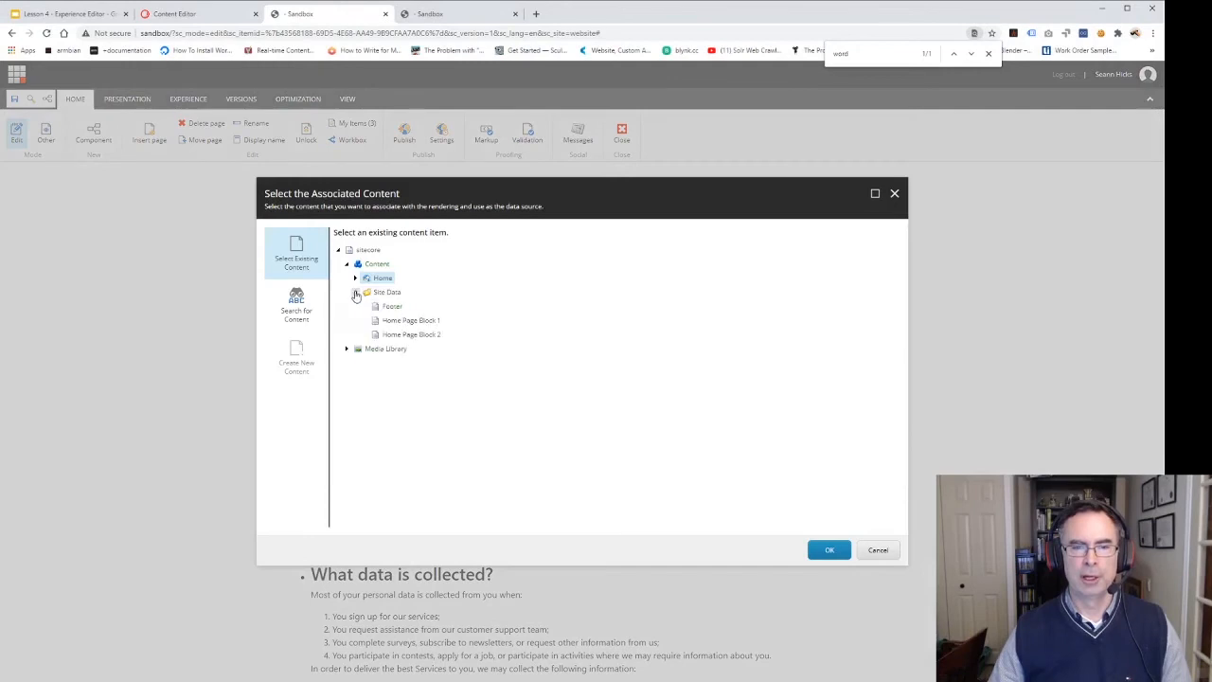
click(389, 336)
click(829, 551)
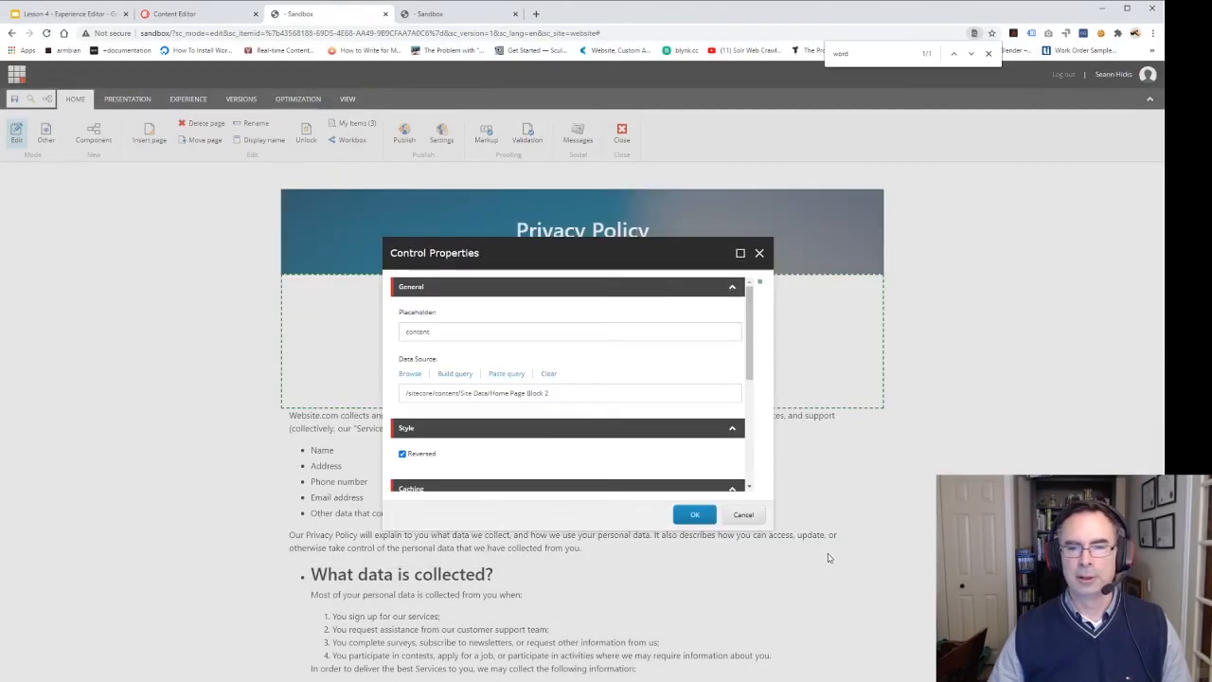
click(404, 454)
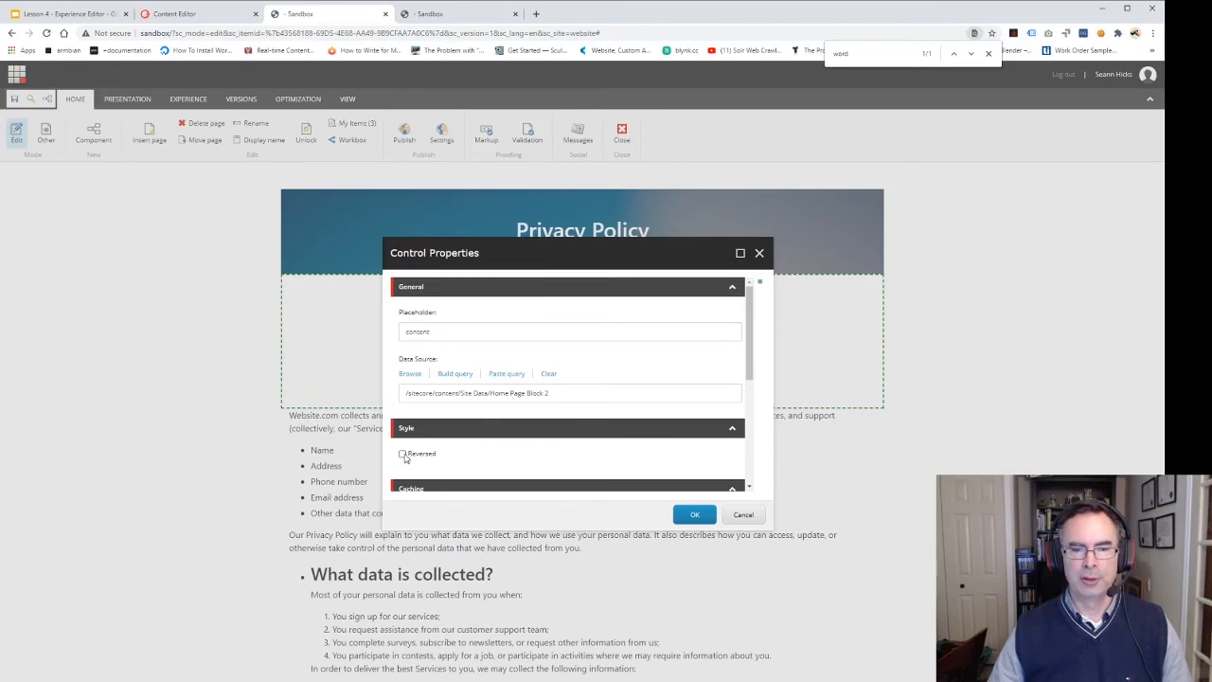
click(694, 515)
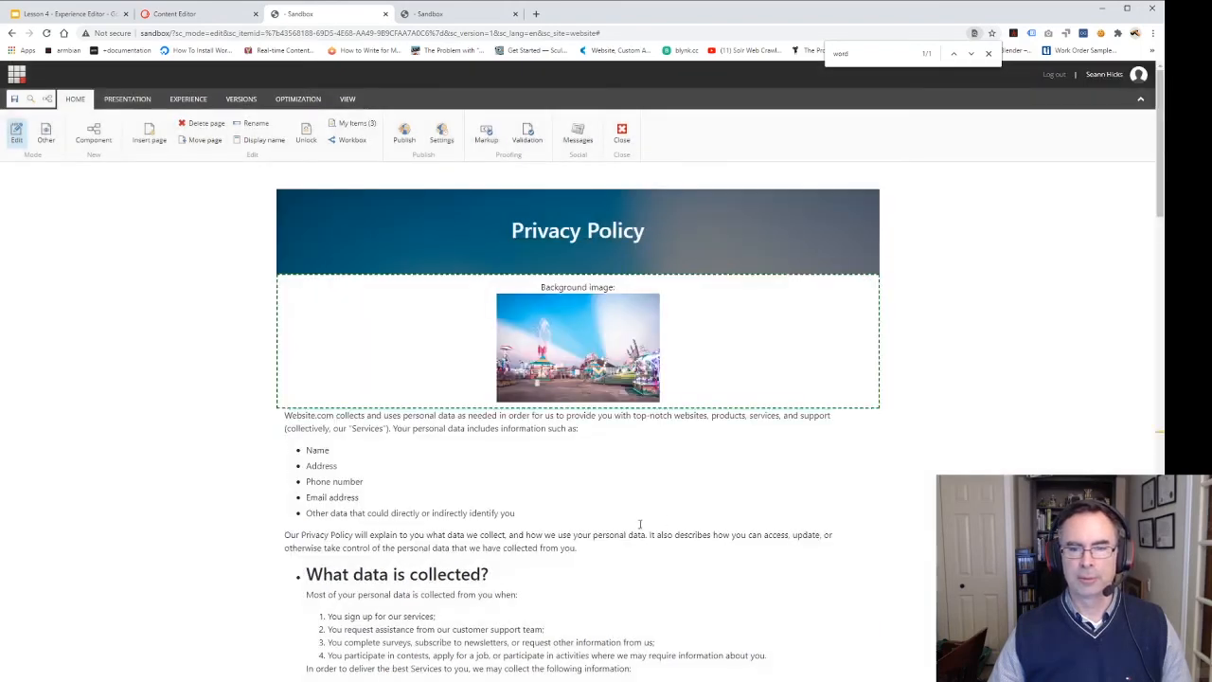
Step: Turn the Reversed style back on for the Text Image Blocks component and check its layout on the page
scroll(539, 518, down, 15)
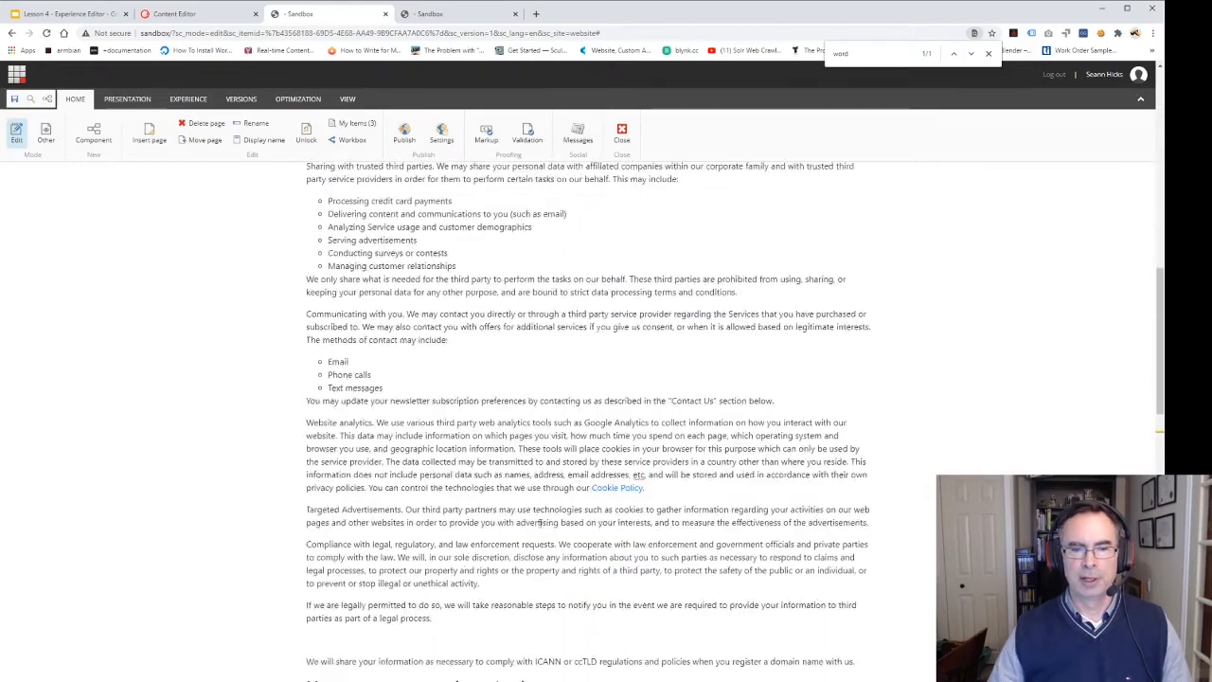
scroll(539, 524, down, 5)
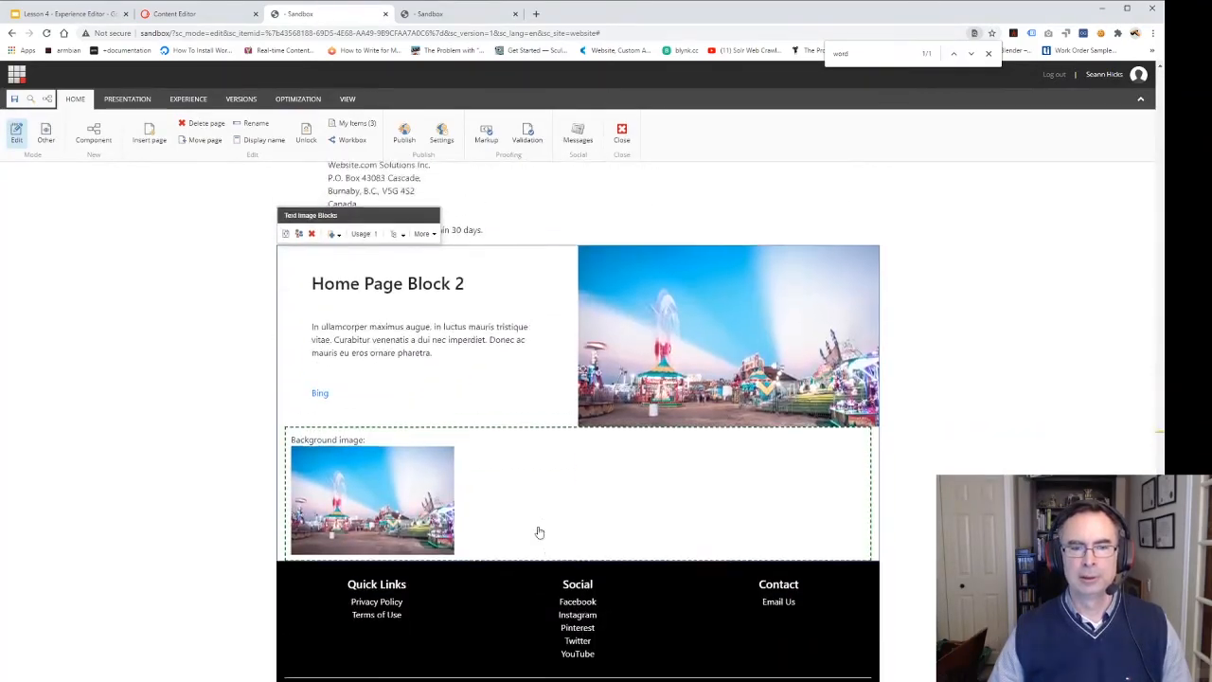
scroll(539, 532, up, 1)
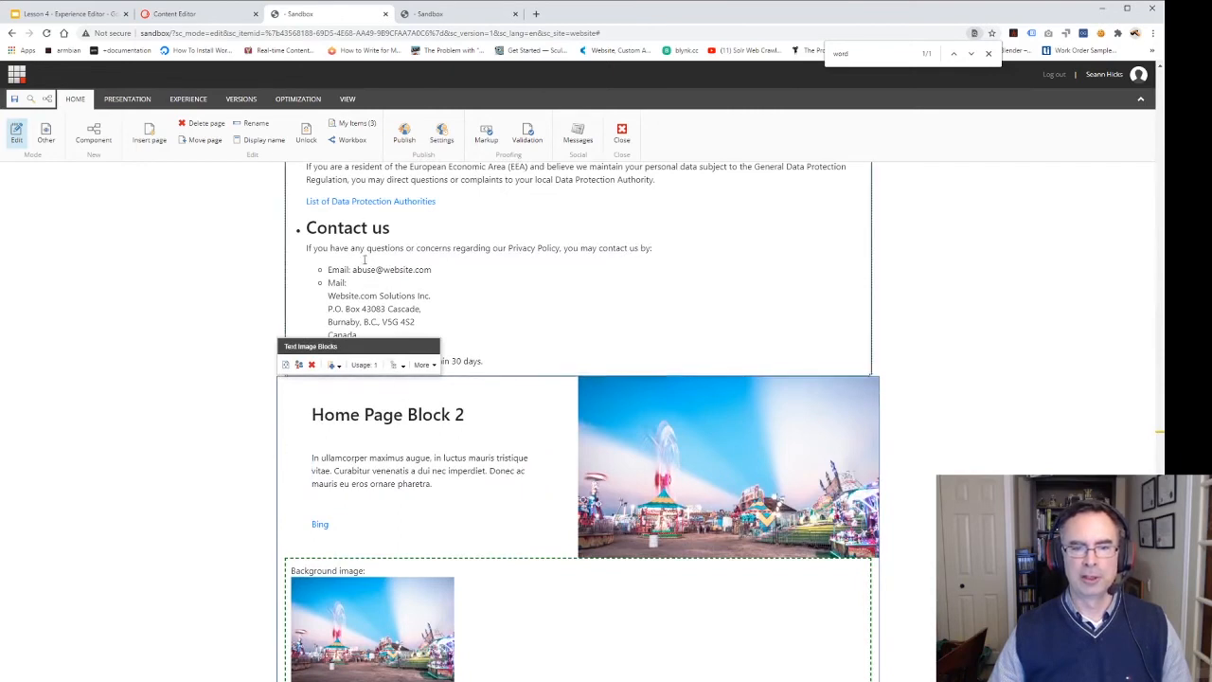
click(424, 365)
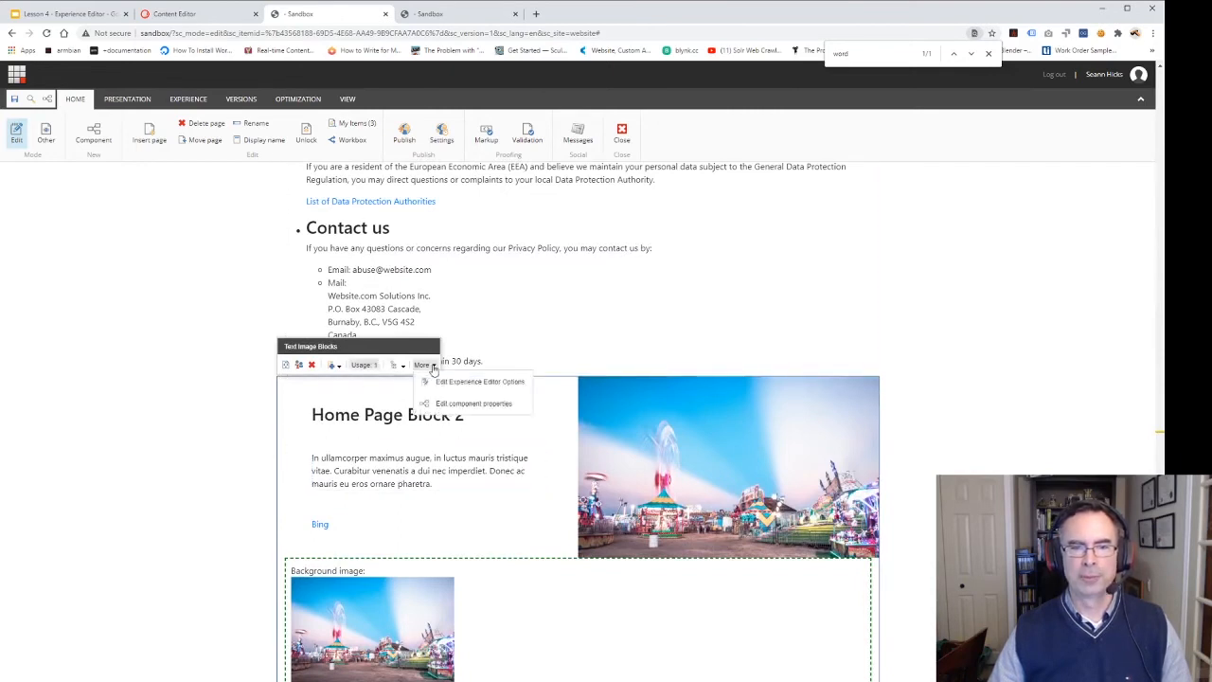
click(464, 402)
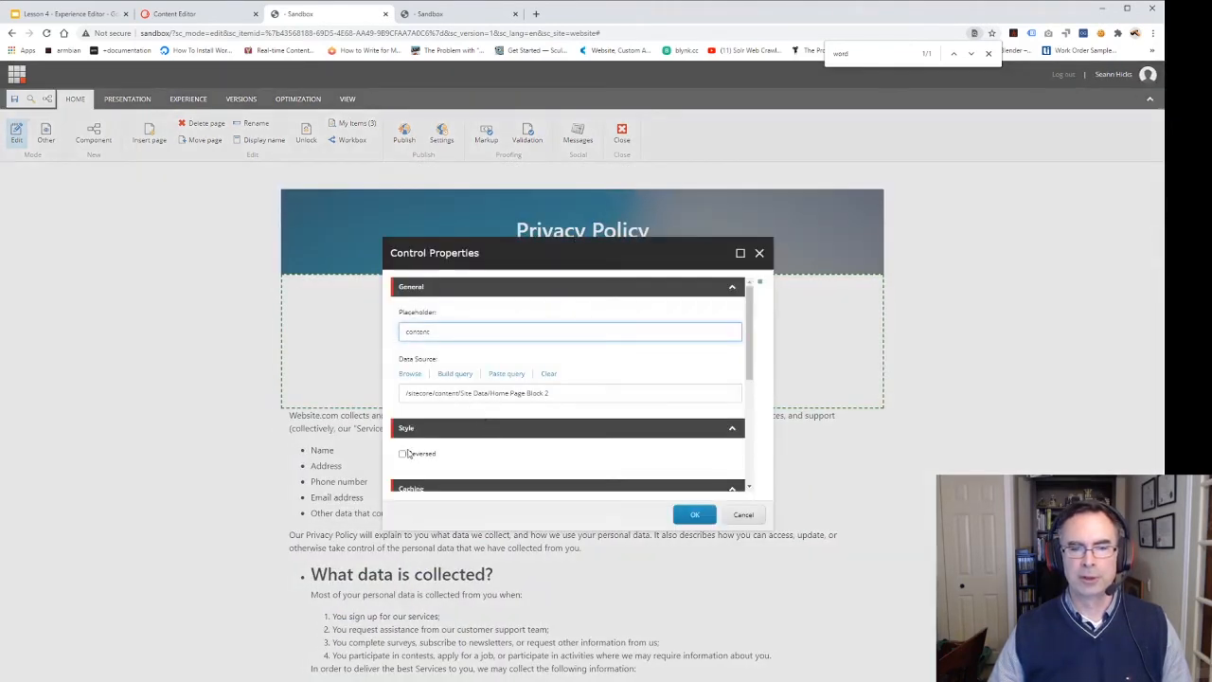
click(403, 454)
click(696, 514)
scroll(550, 486, down, 3)
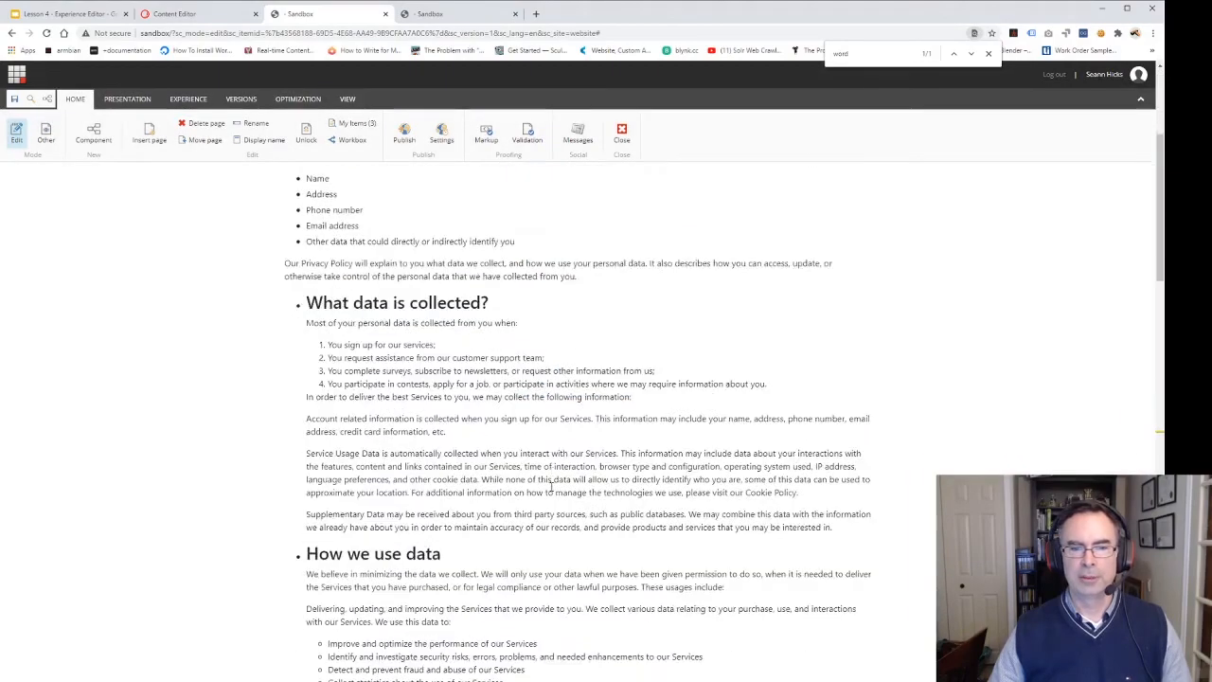
scroll(550, 486, down, 20)
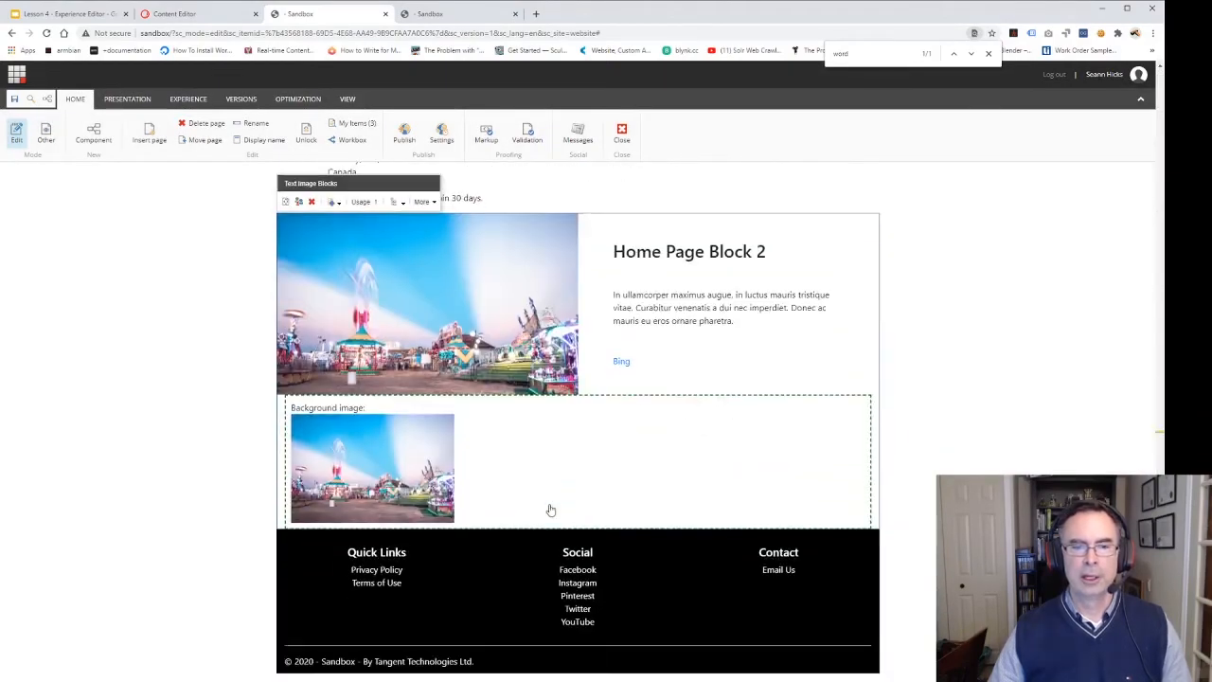
Step: Save the Privacy Policy page and agree to overwrite the changed items
scroll(550, 511, up, 1)
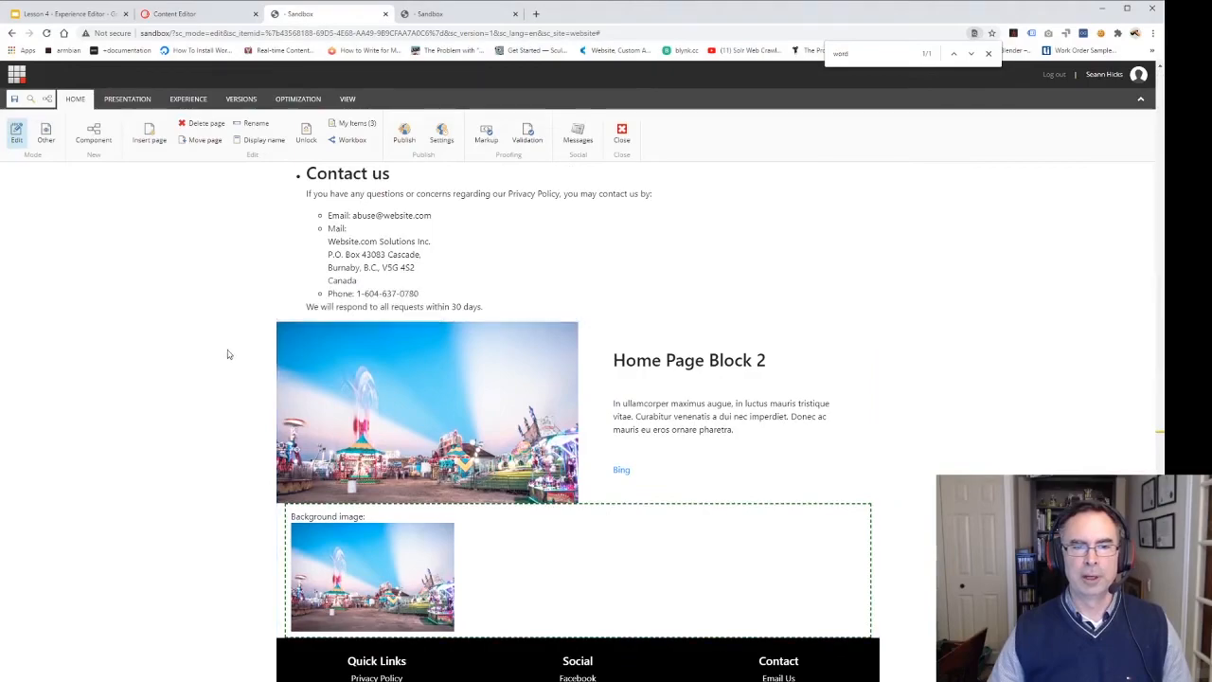
scroll(227, 396, up, 10)
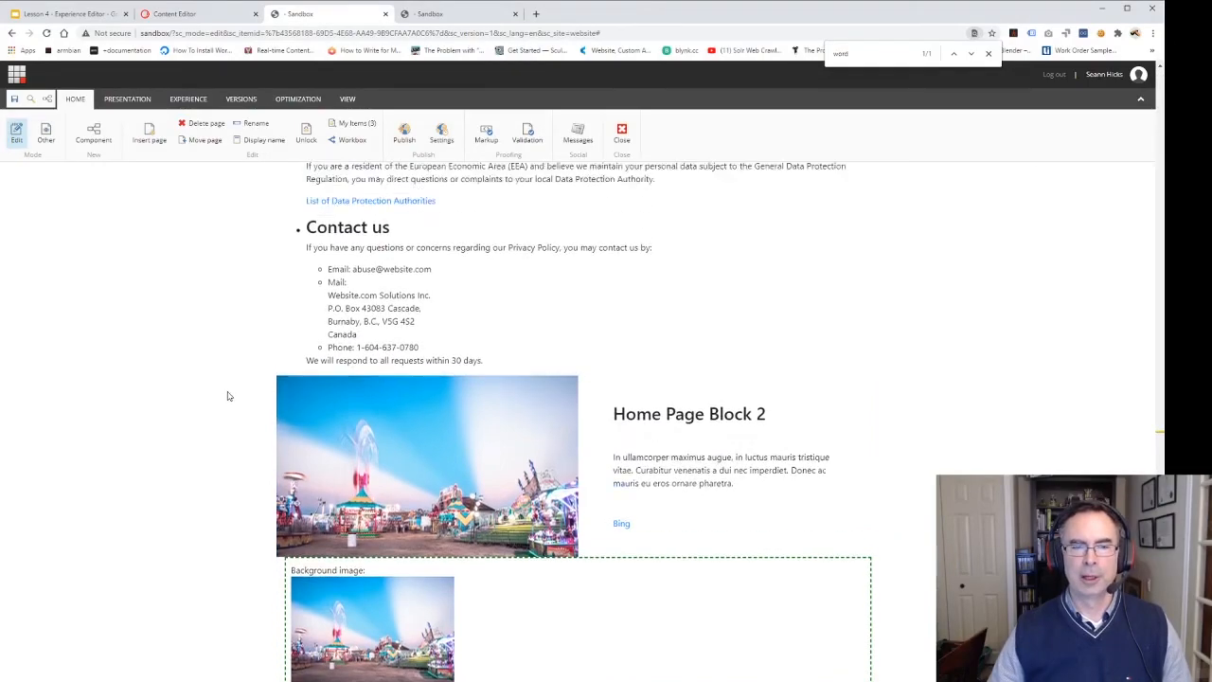
scroll(227, 396, up, 10)
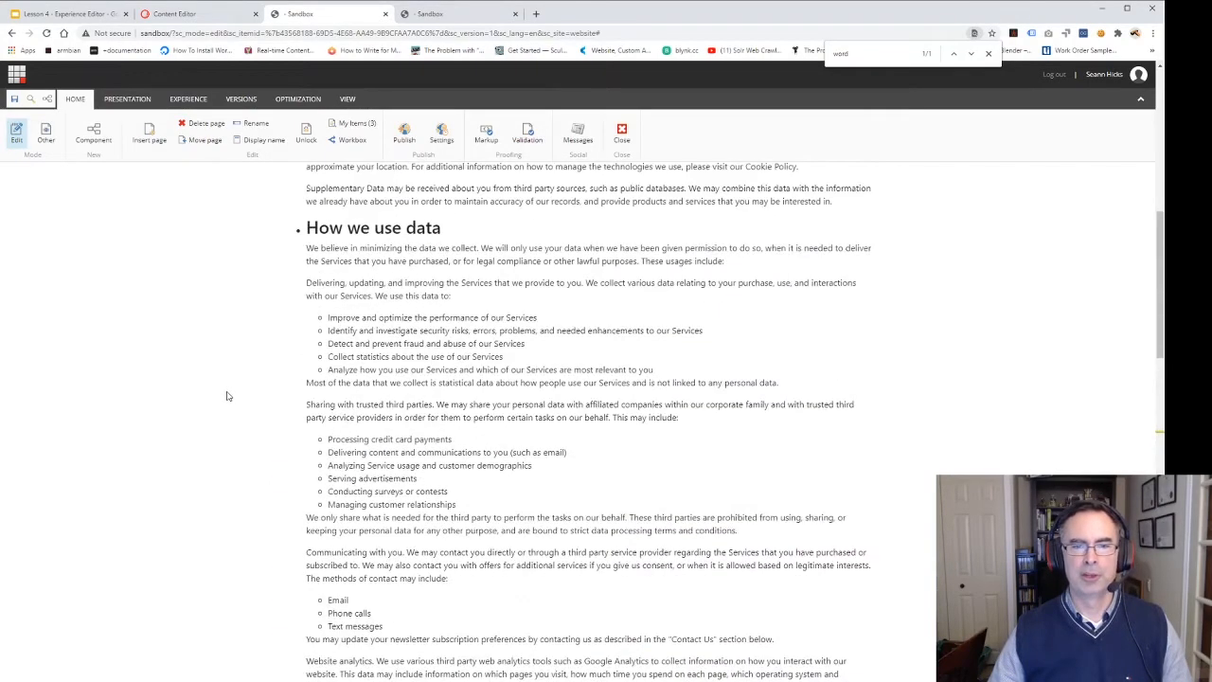
scroll(227, 396, up, 3)
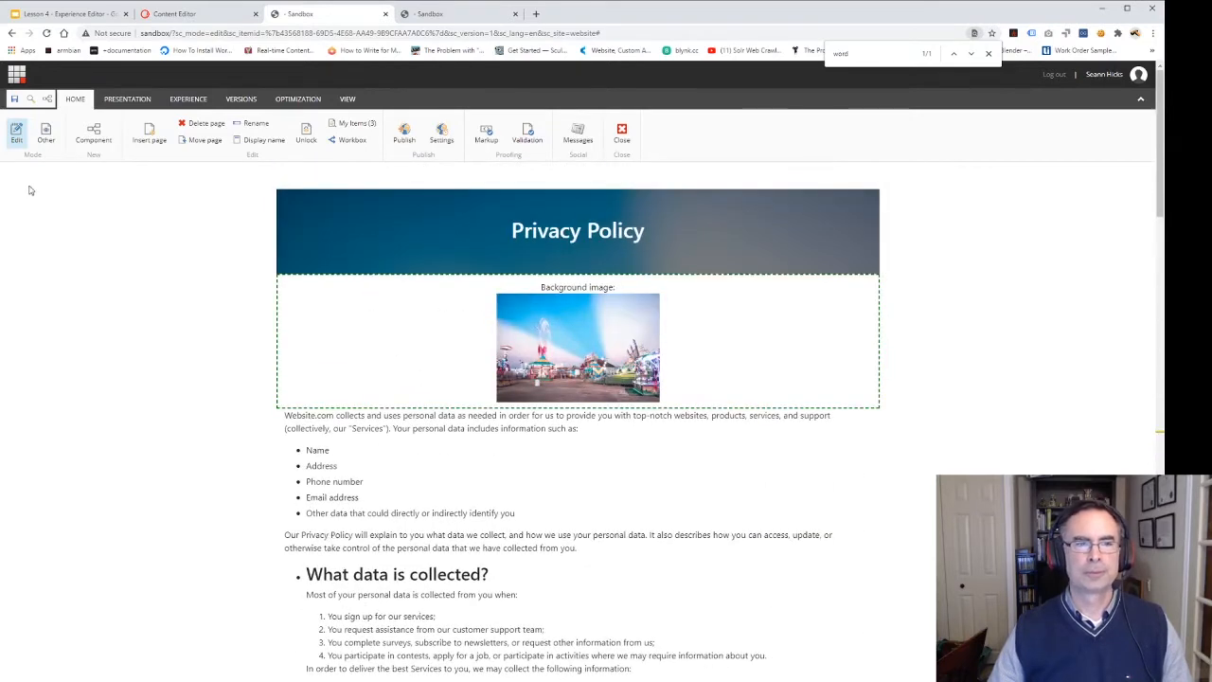
click(15, 99)
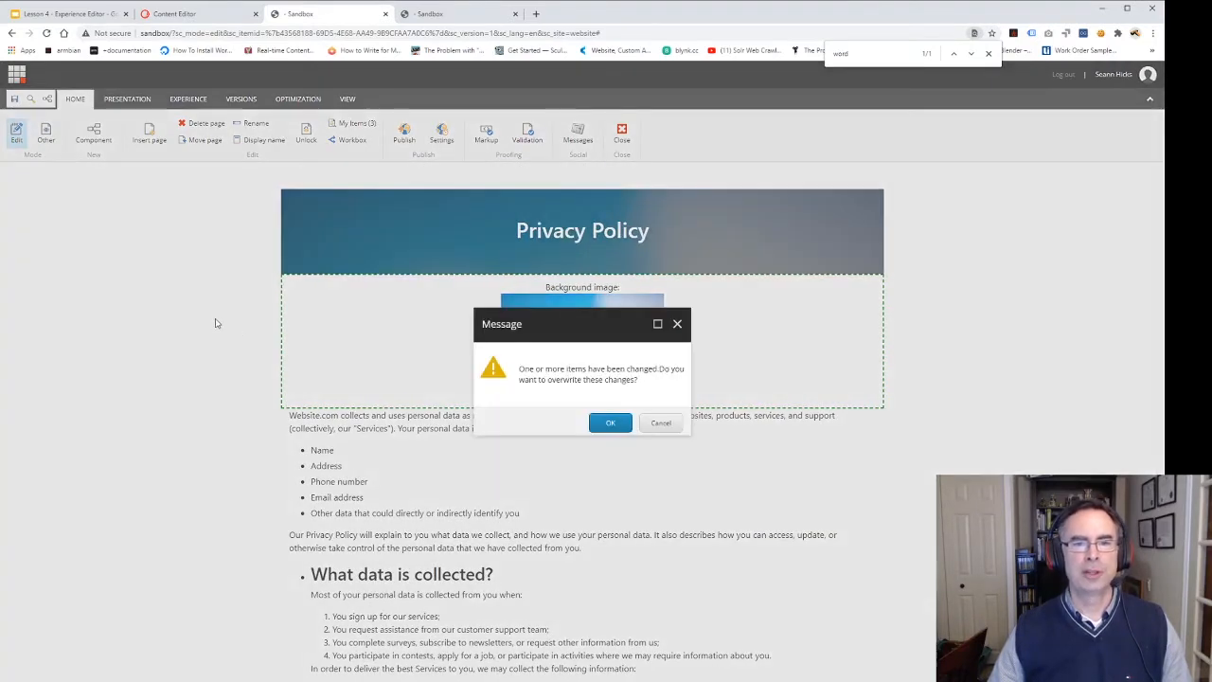
click(611, 423)
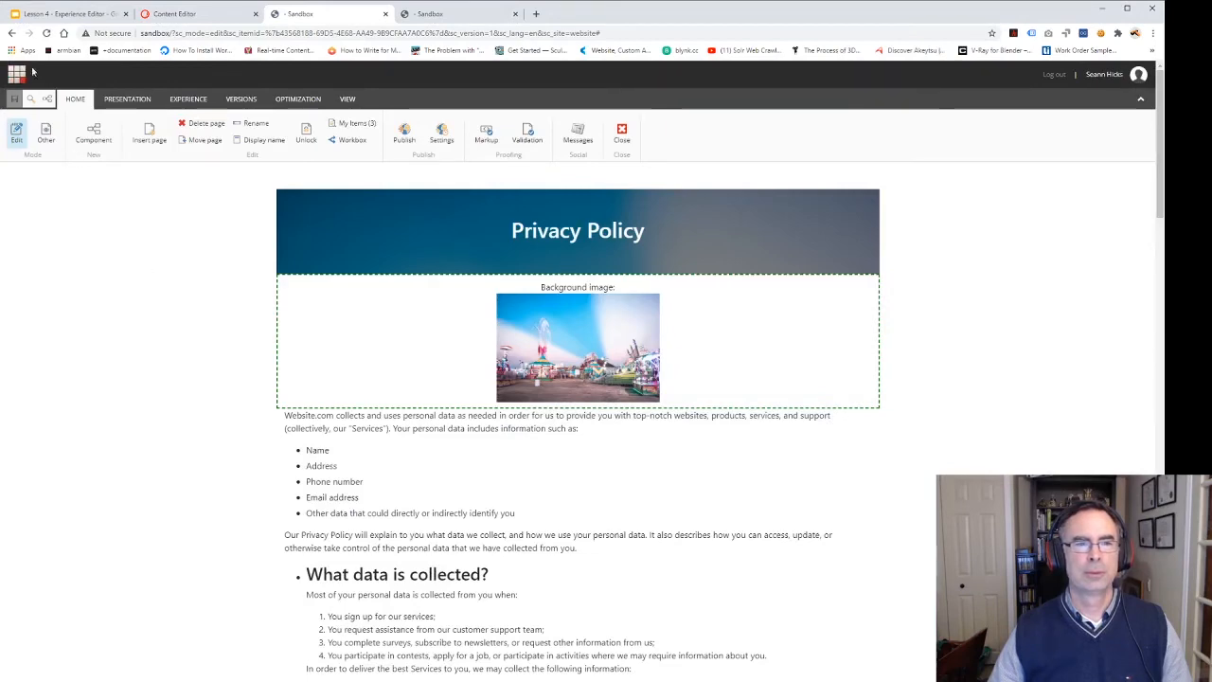
Step: Smart publish the Privacy page with its subitems and related items, and close the publishing result
click(425, 14)
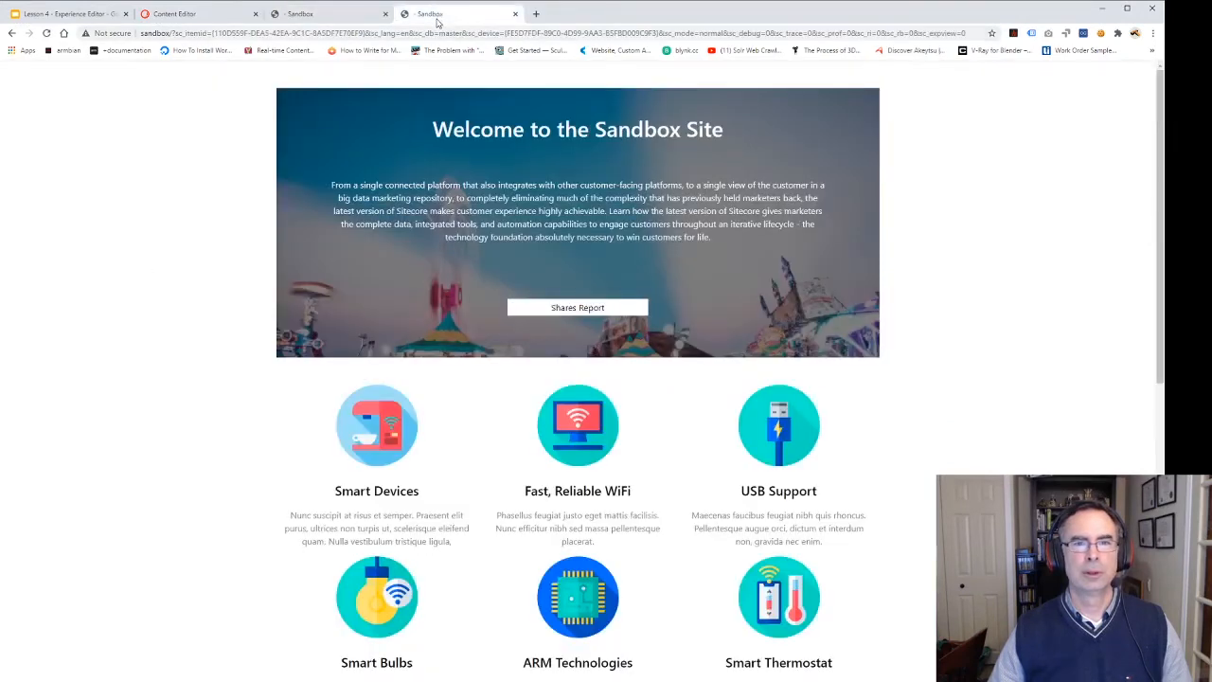
click(308, 15)
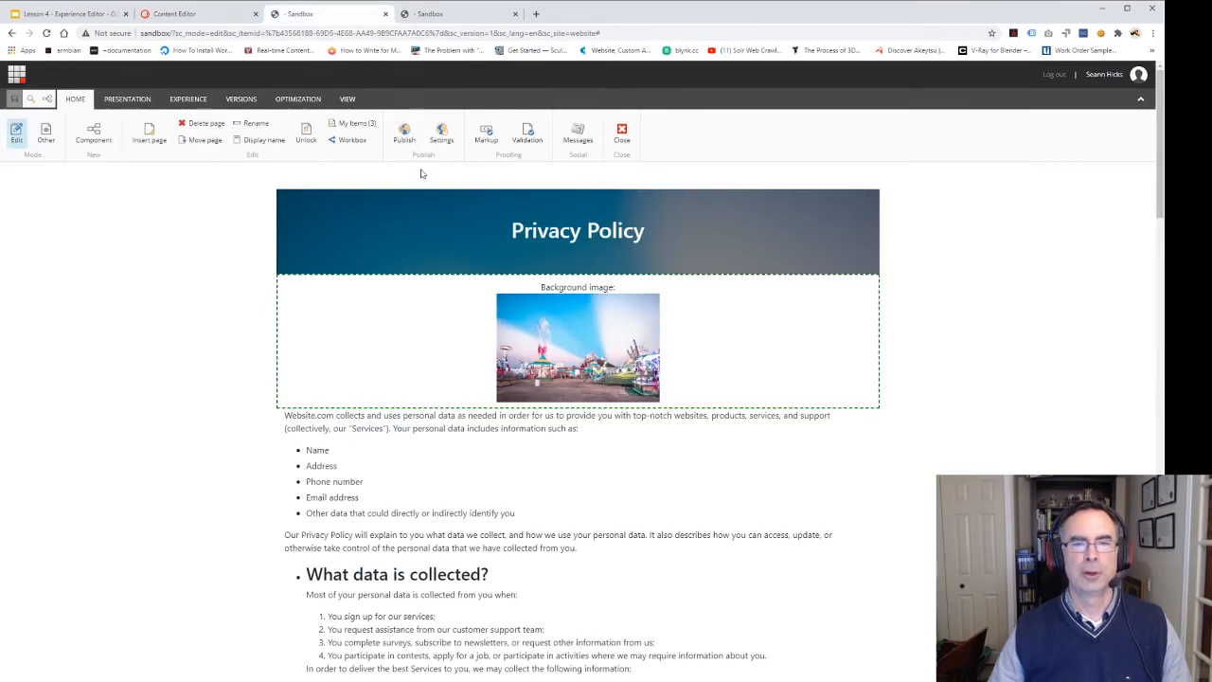
click(404, 135)
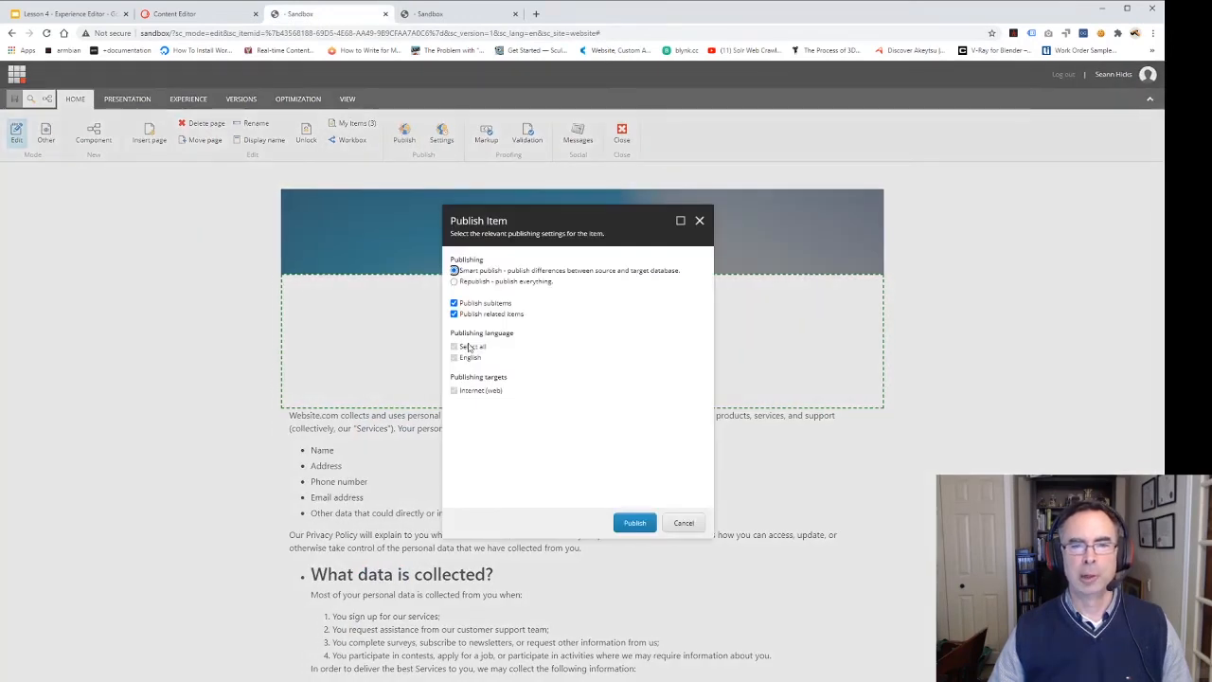
click(633, 524)
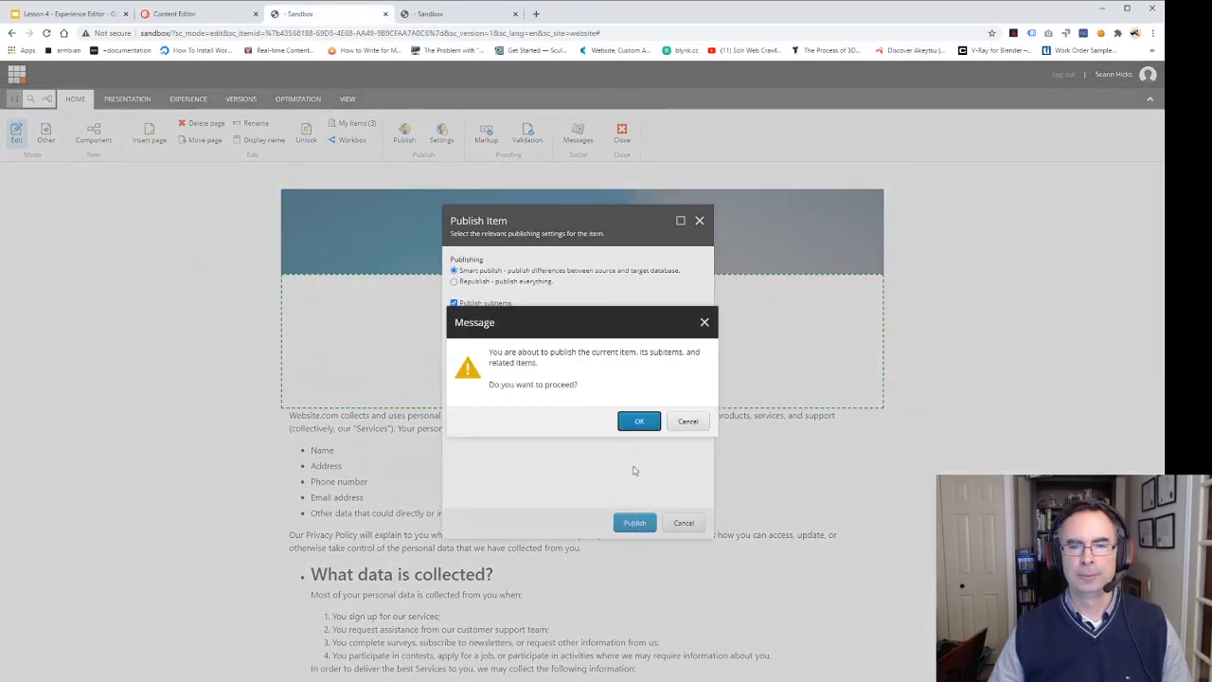
click(633, 421)
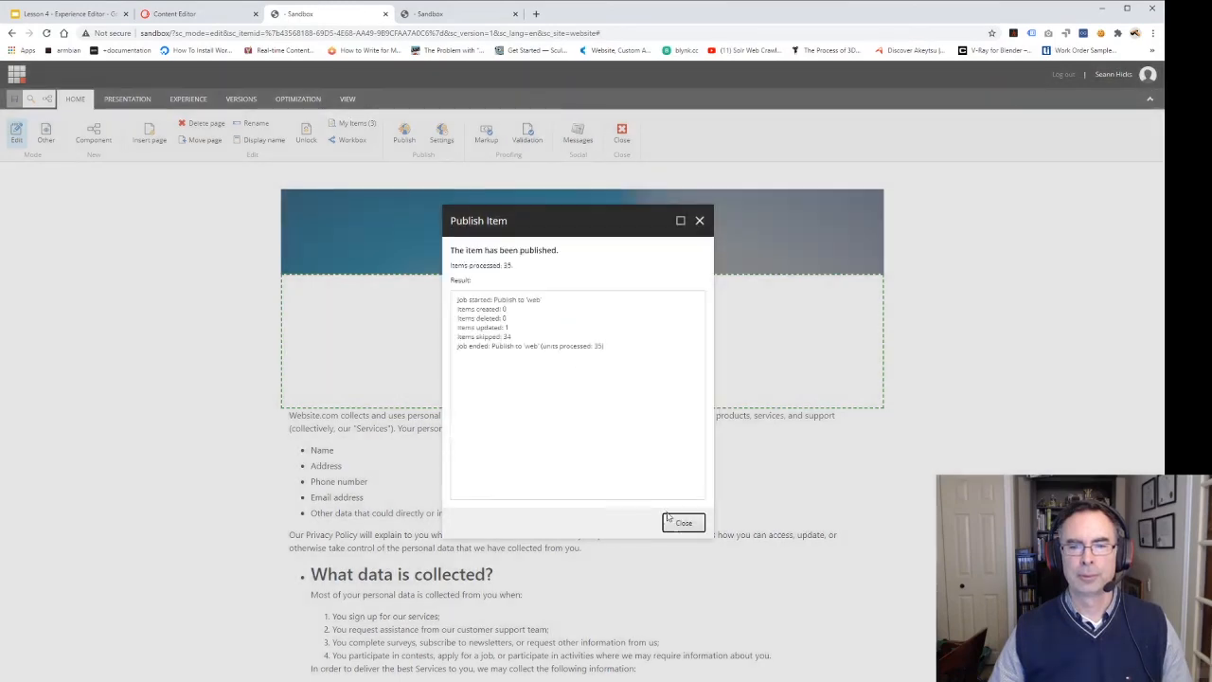
click(682, 523)
Step: Load sandbox/privacy in the other Sandbox browser tab, checking the item name in the Content Editor, and close its editing mode
click(446, 14)
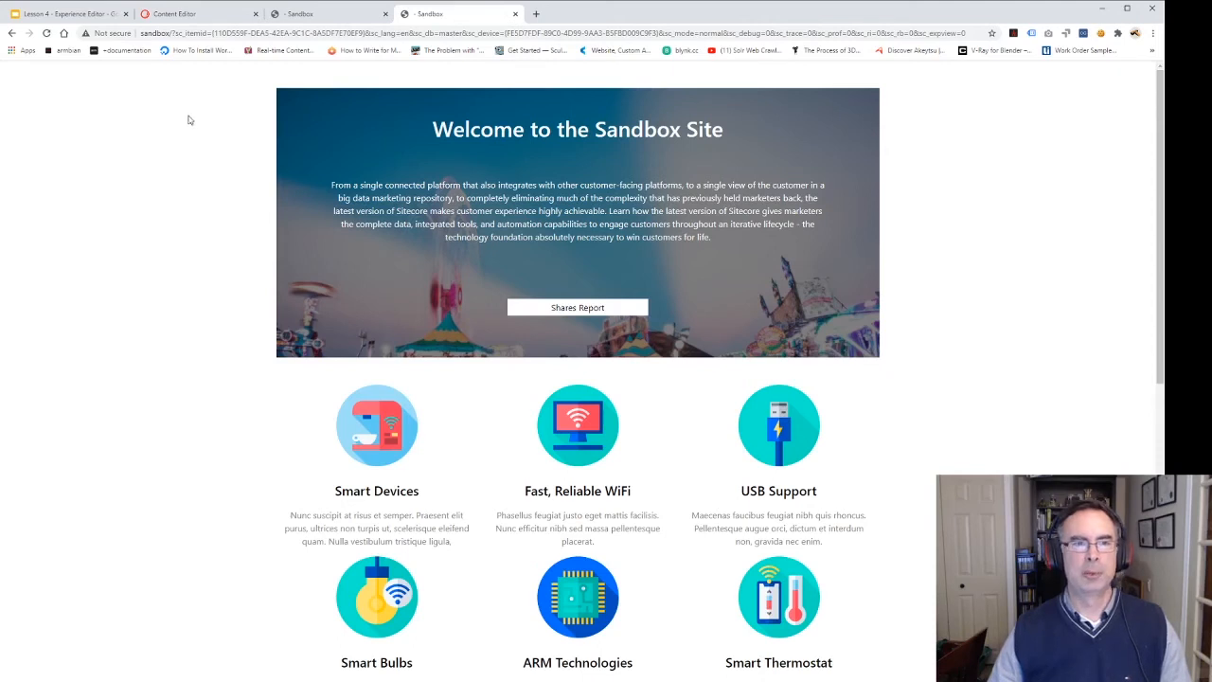
click(184, 35)
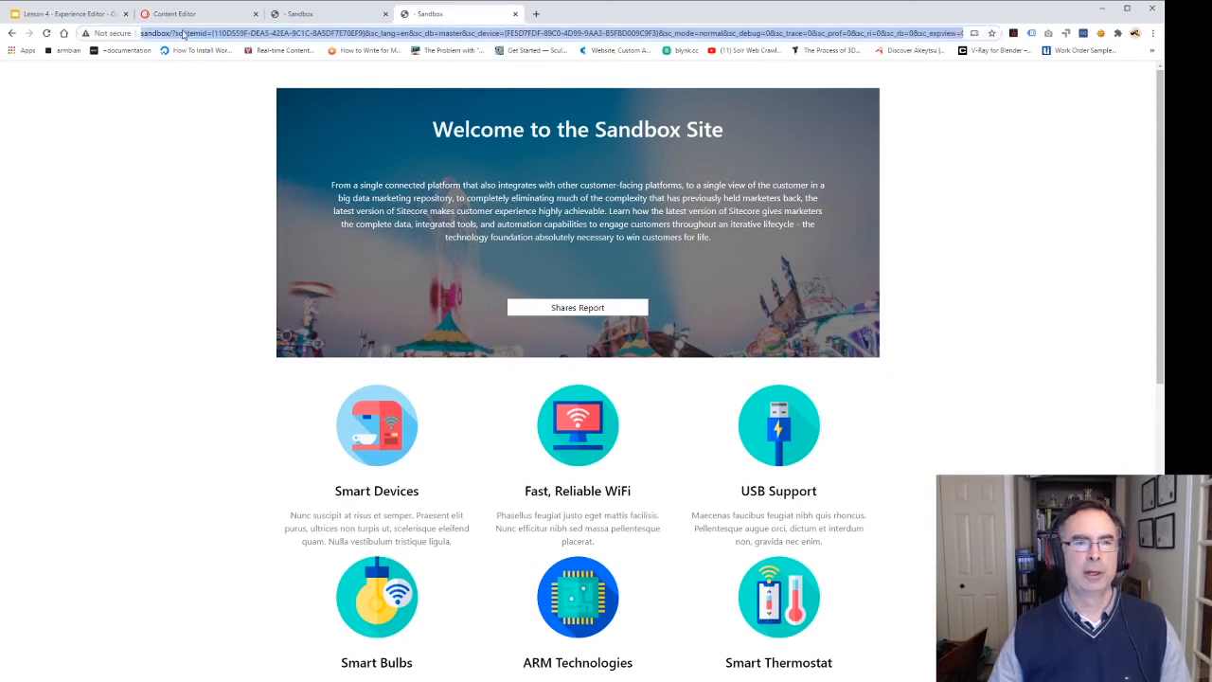
click(183, 35)
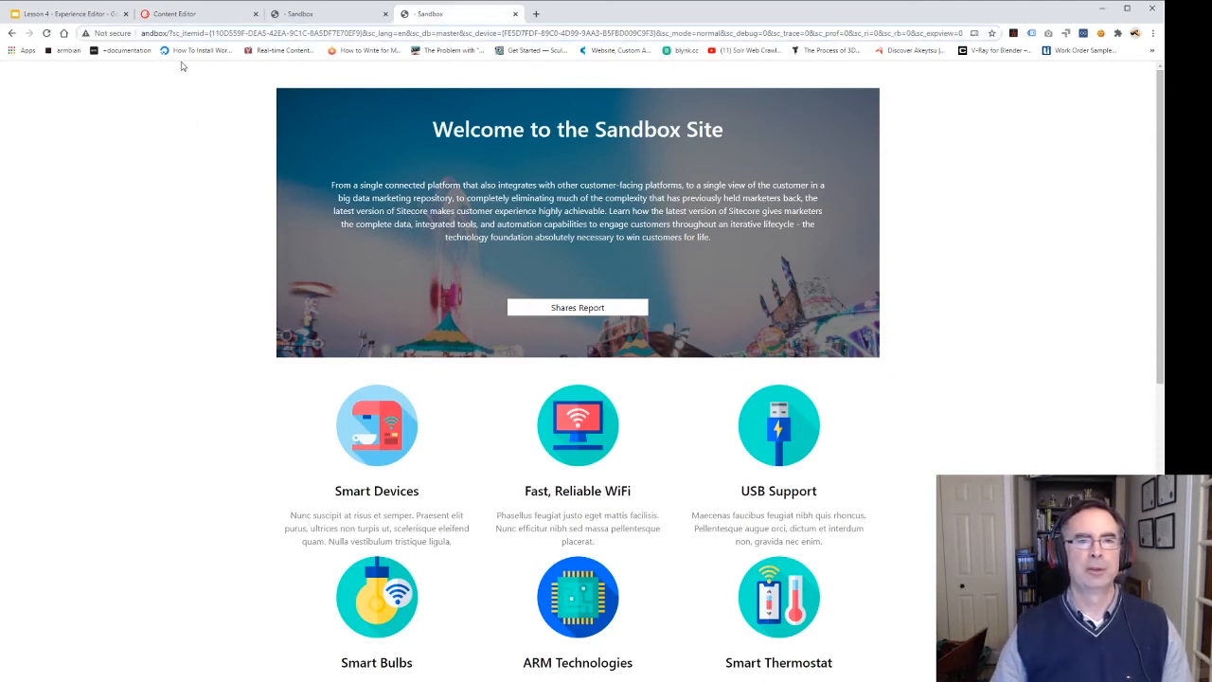
key(ctrl+a)
text(sandbox/)
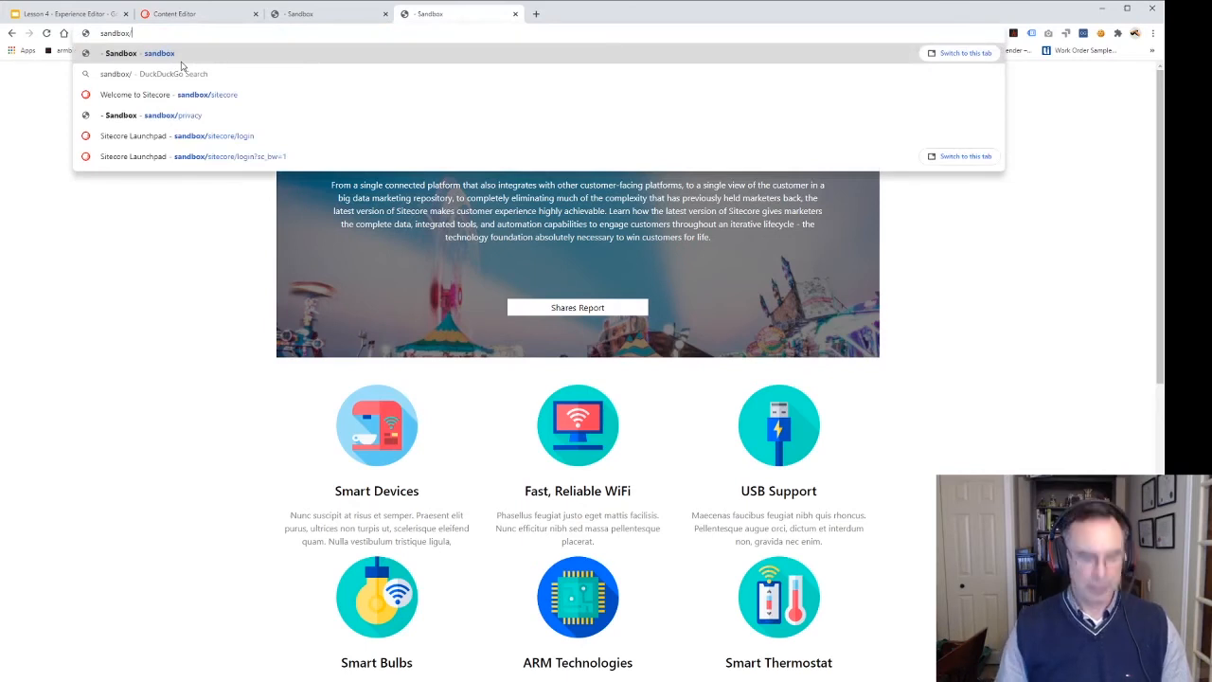
click(190, 15)
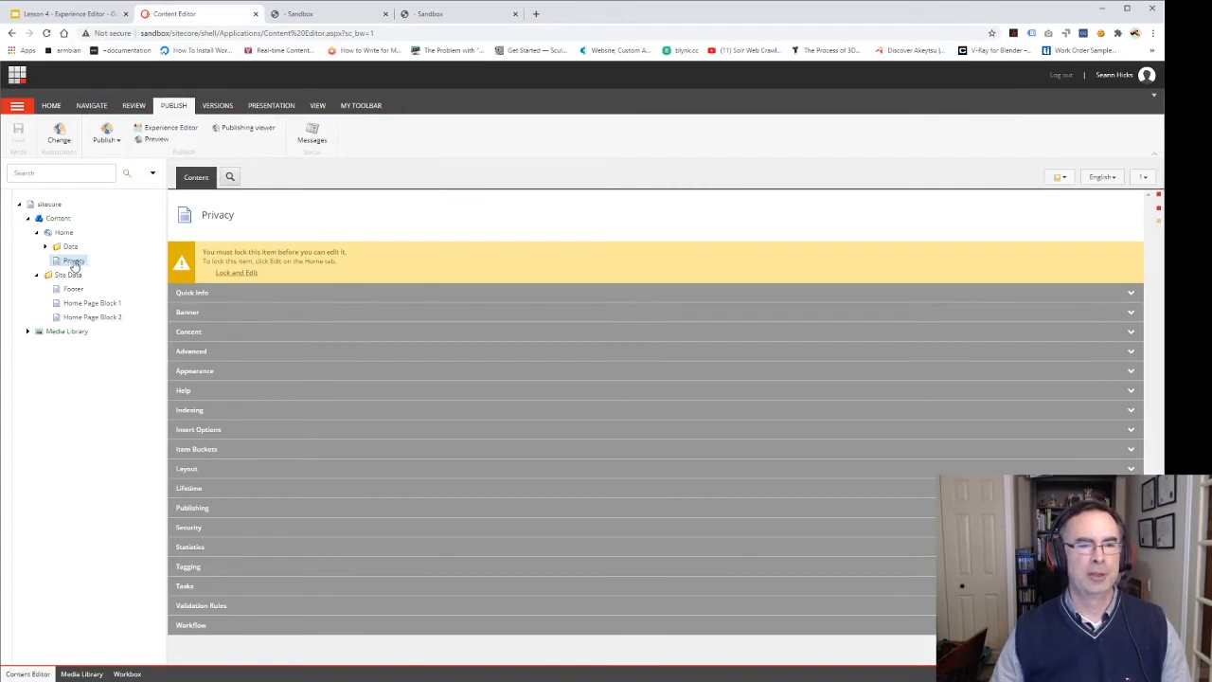
click(427, 15)
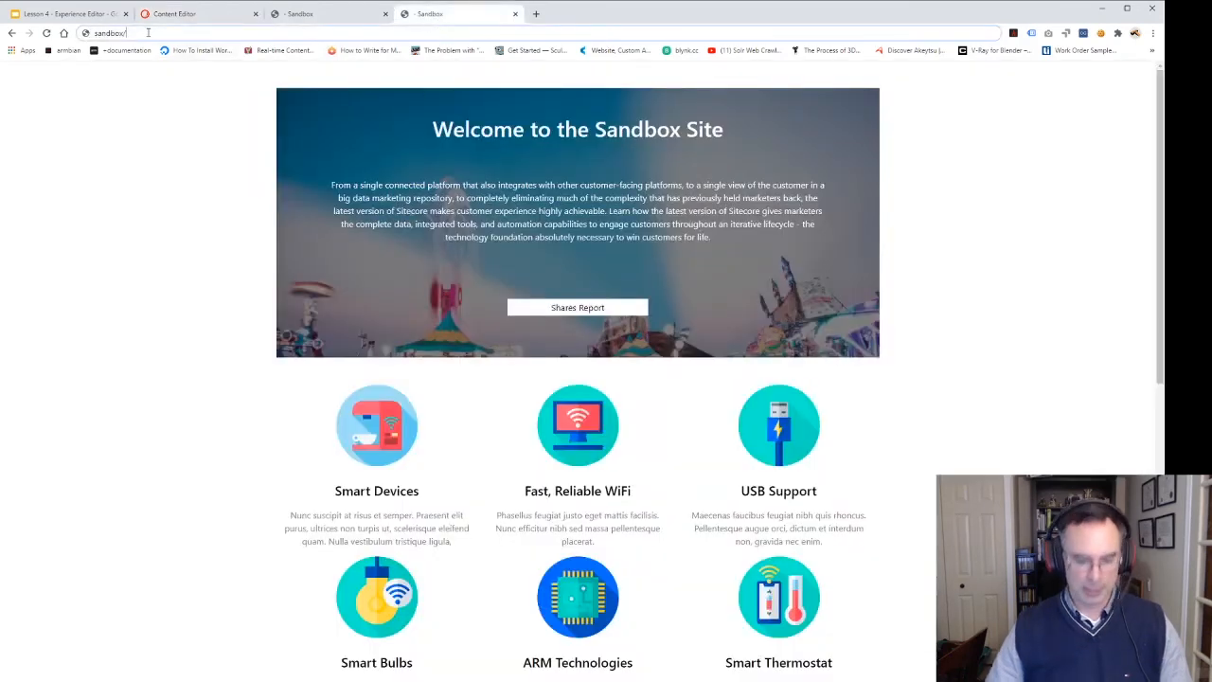
text(privacy)
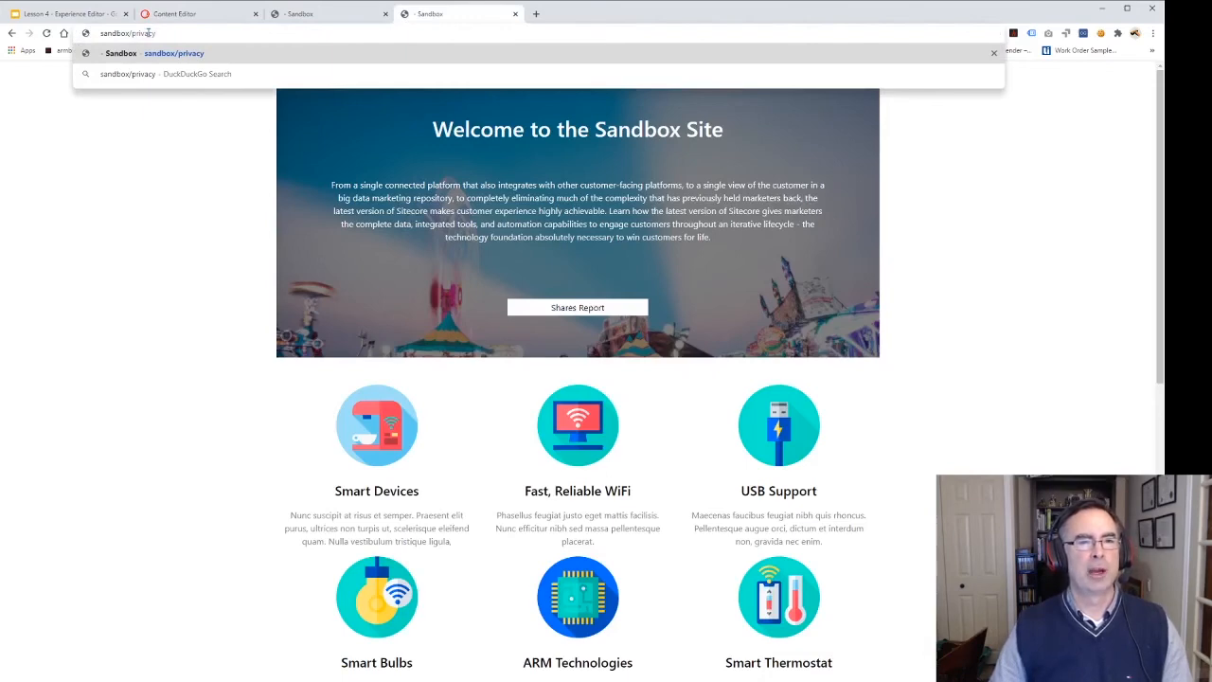
key(Return)
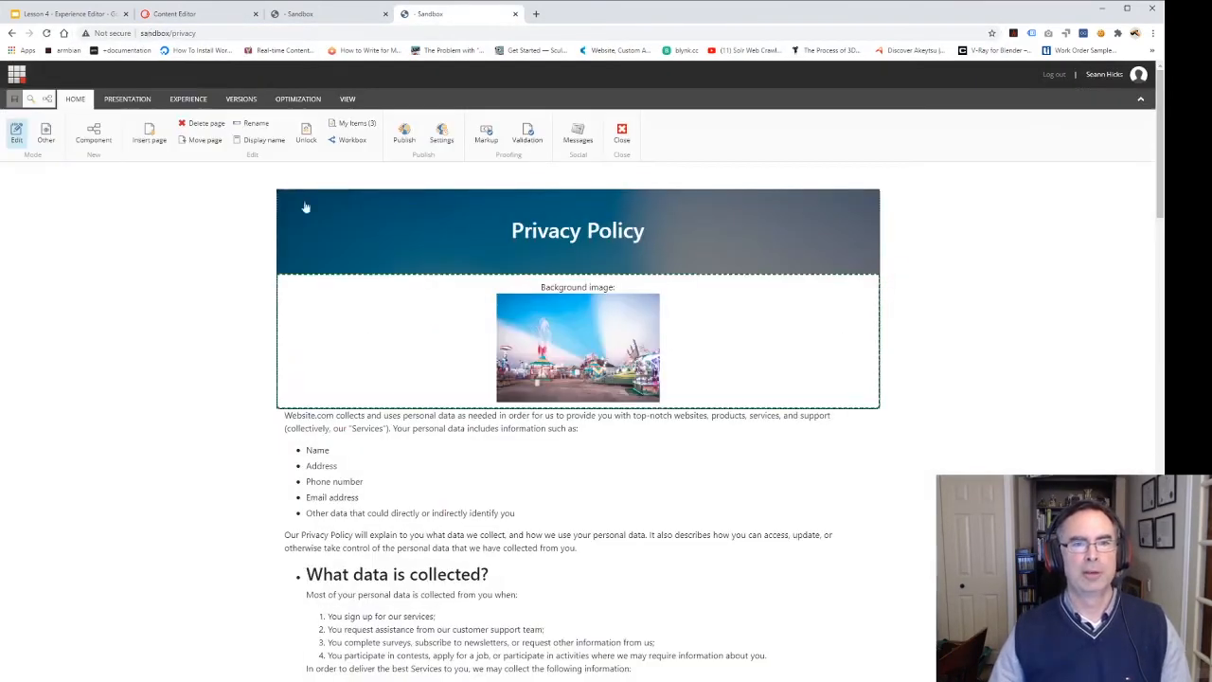
click(622, 133)
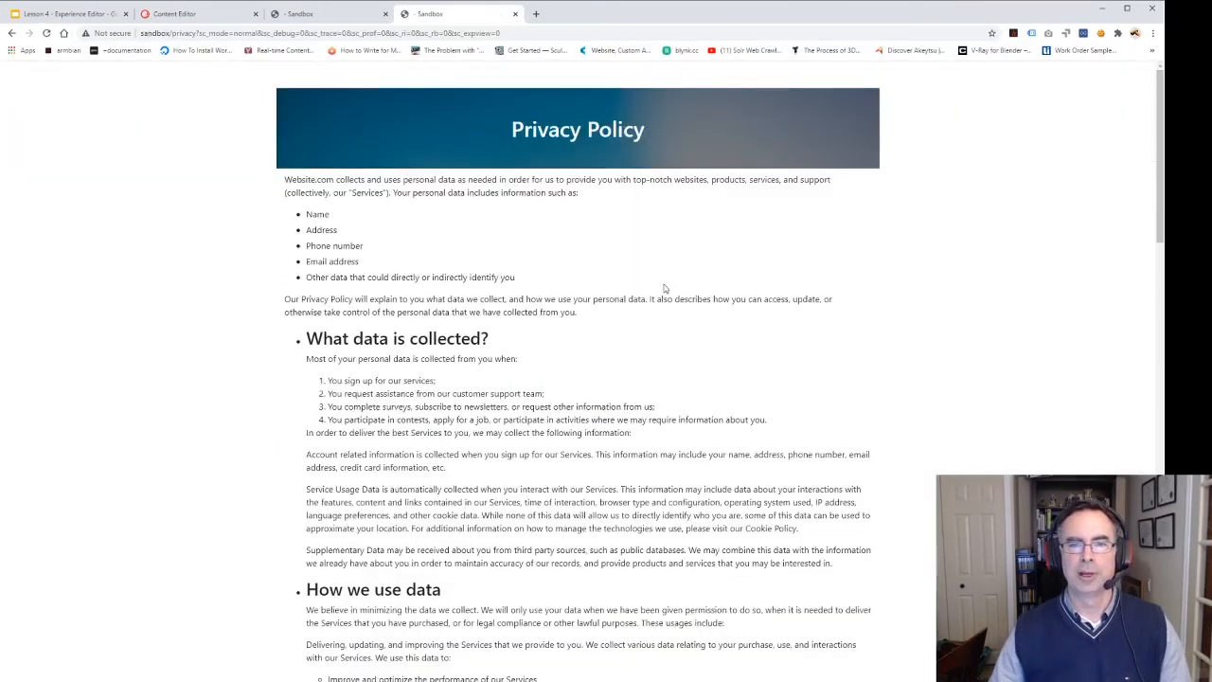
Step: Review the published Privacy Policy page down to the Home Page Block 2 section and the footer
scroll(543, 329, down, 3)
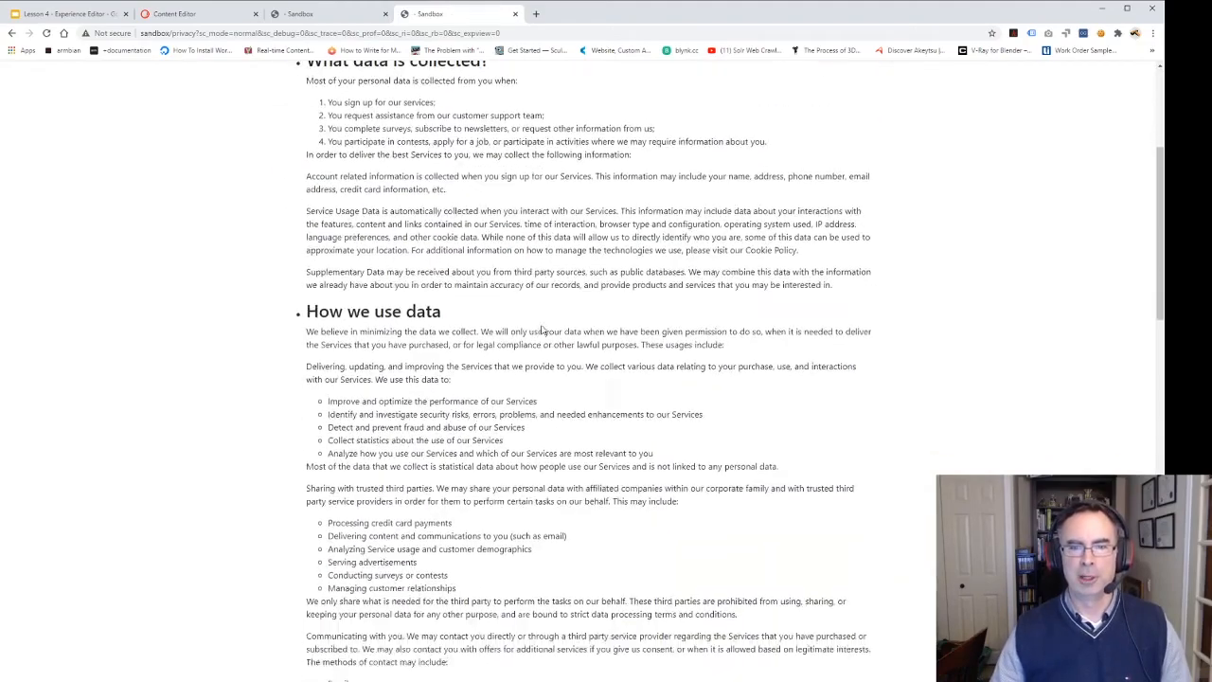
scroll(543, 329, down, 15)
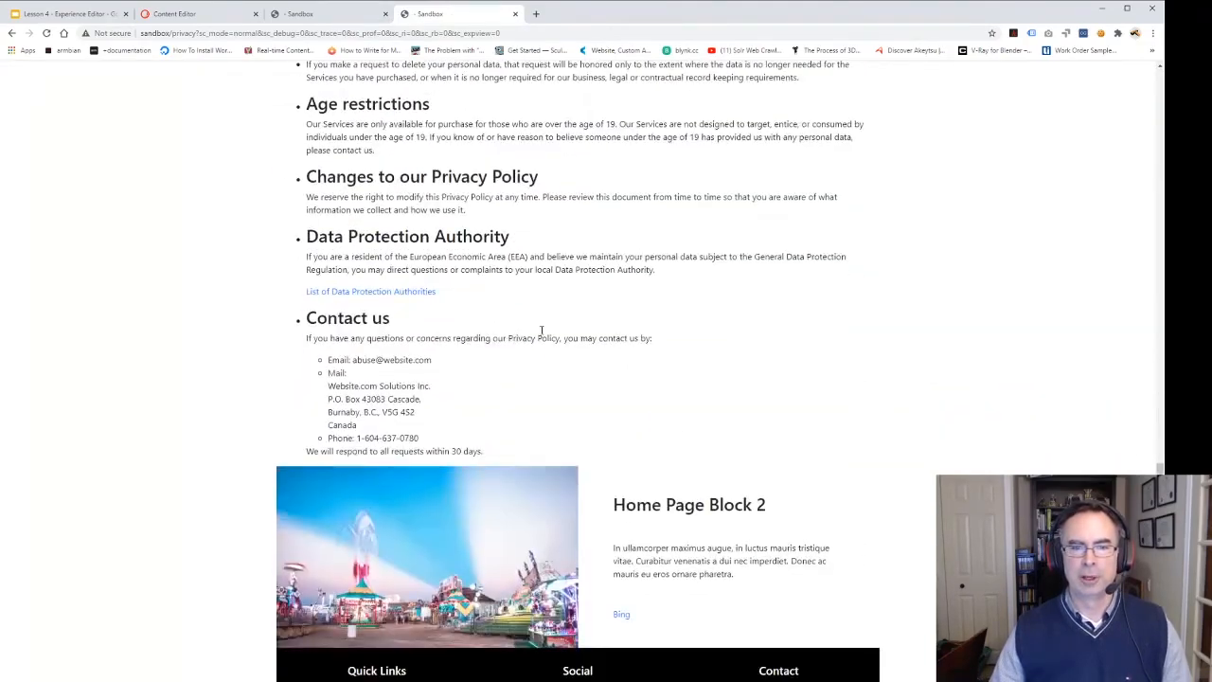
scroll(542, 332, down, 2)
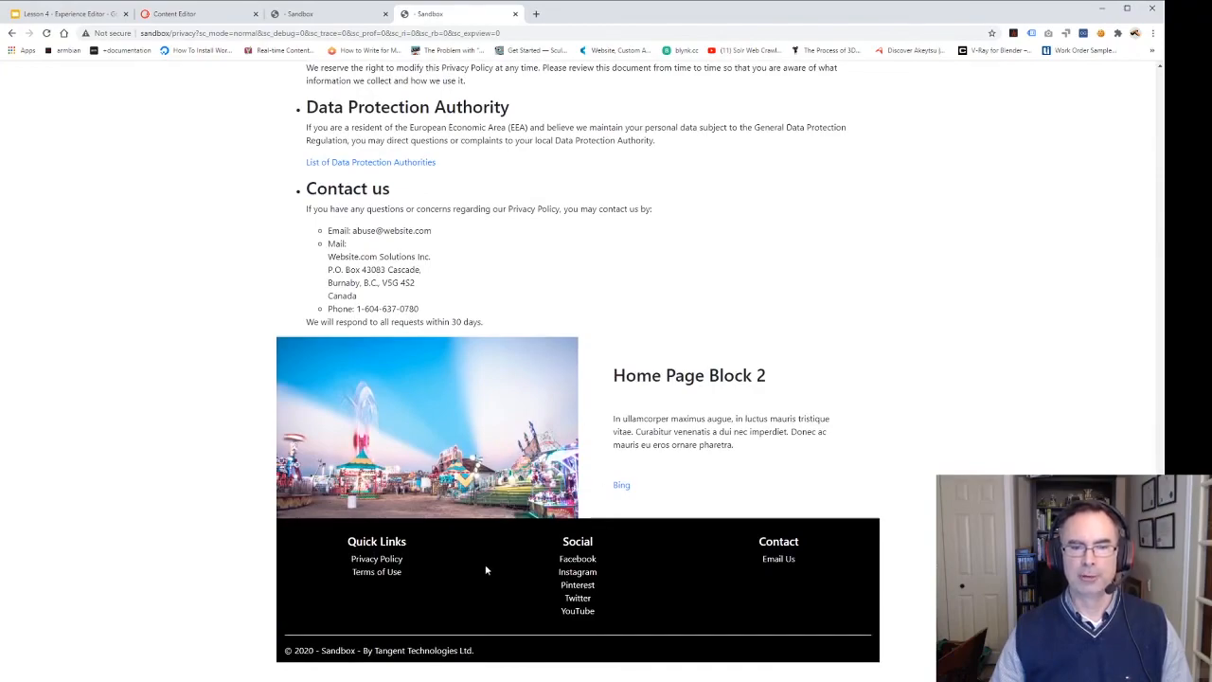
scroll(486, 570, up, 20)
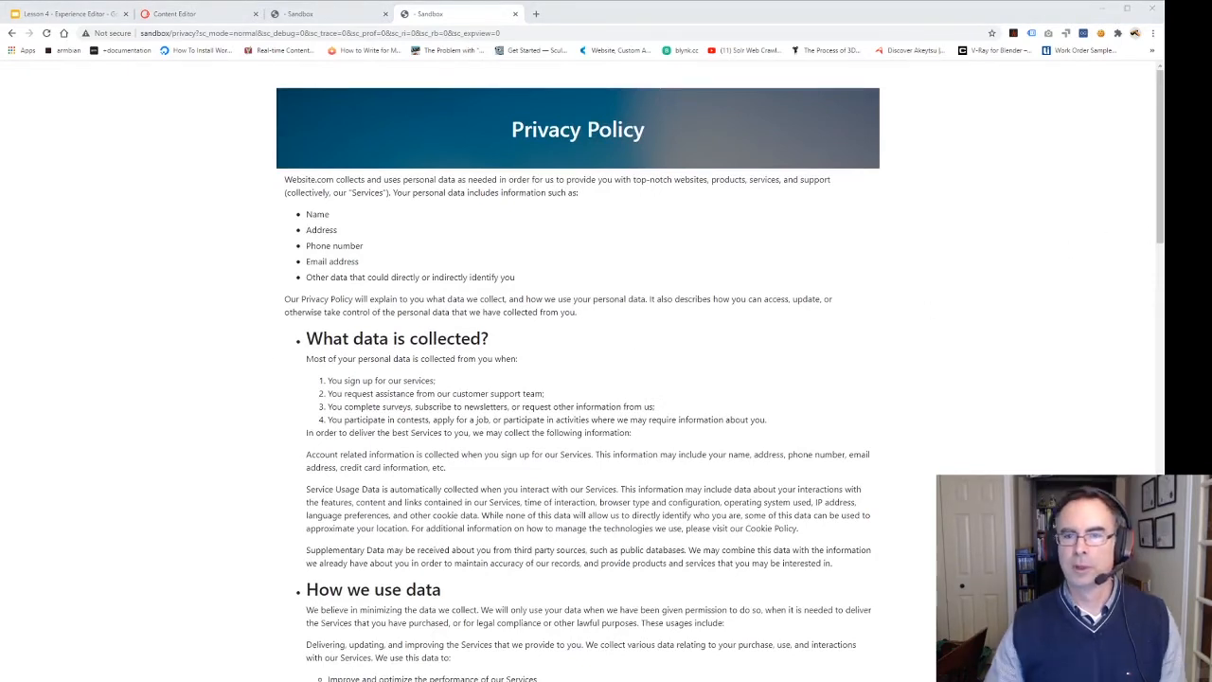
Step: Close both Sandbox browser tabs and return to the Content Editor
click(437, 15)
click(516, 13)
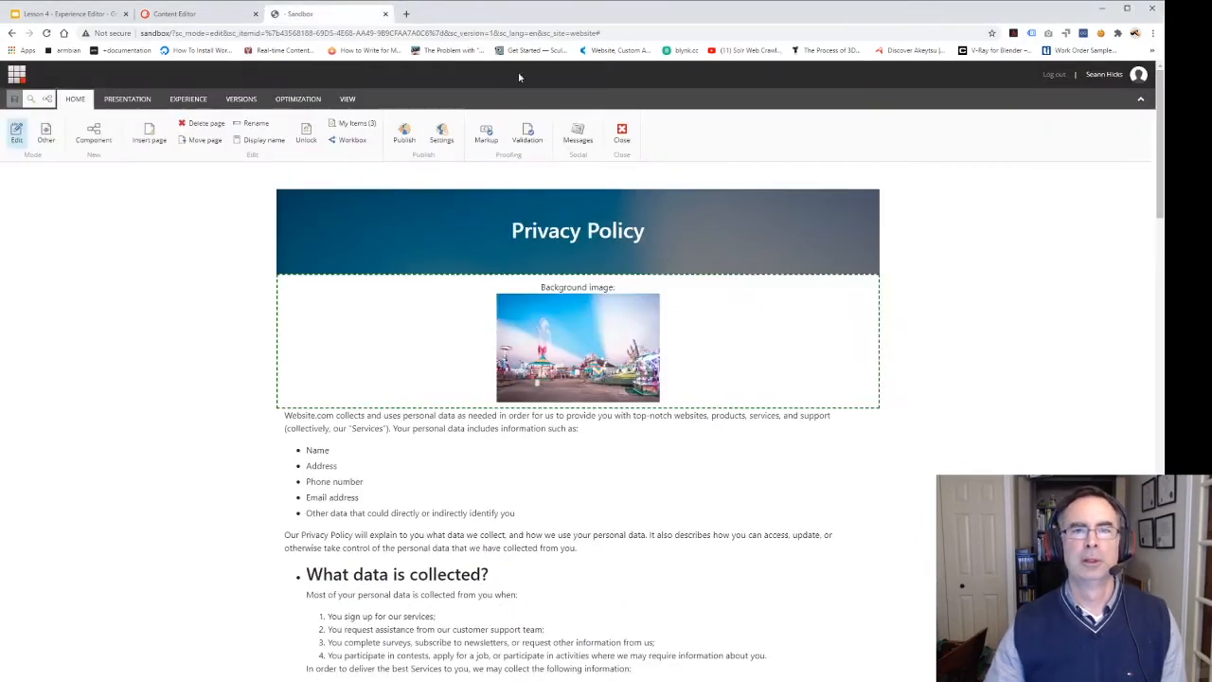
click(384, 14)
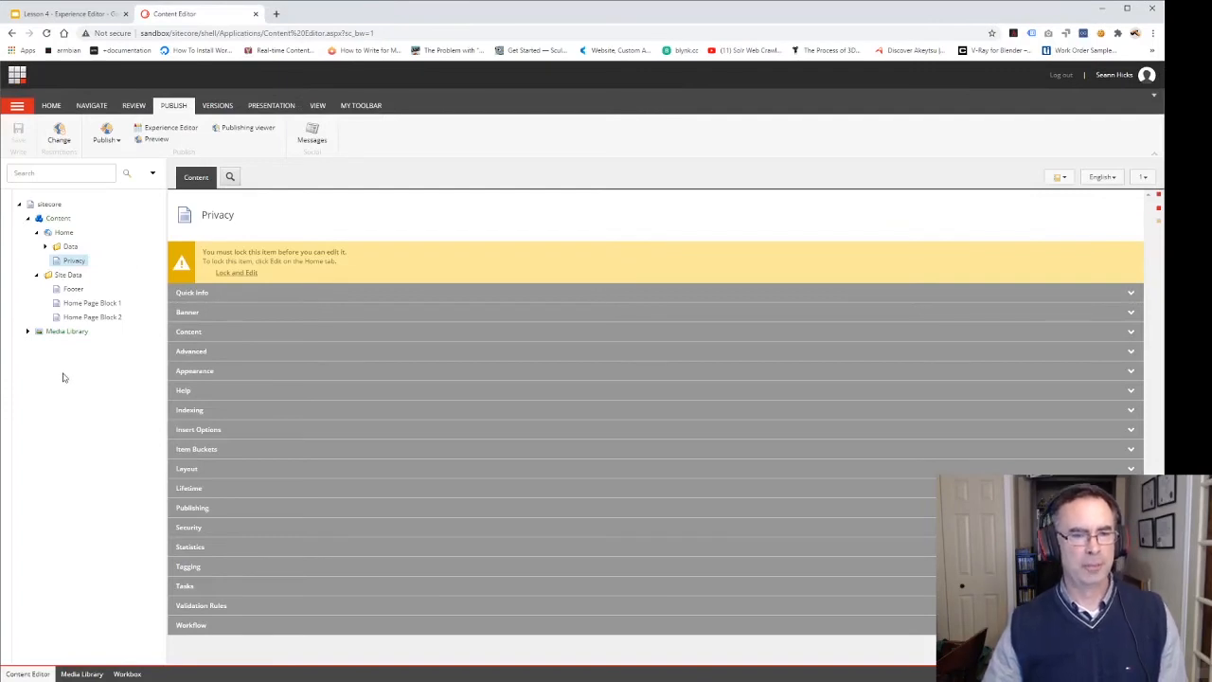
Step: Select the Home item in the content tree and unlock it
click(62, 232)
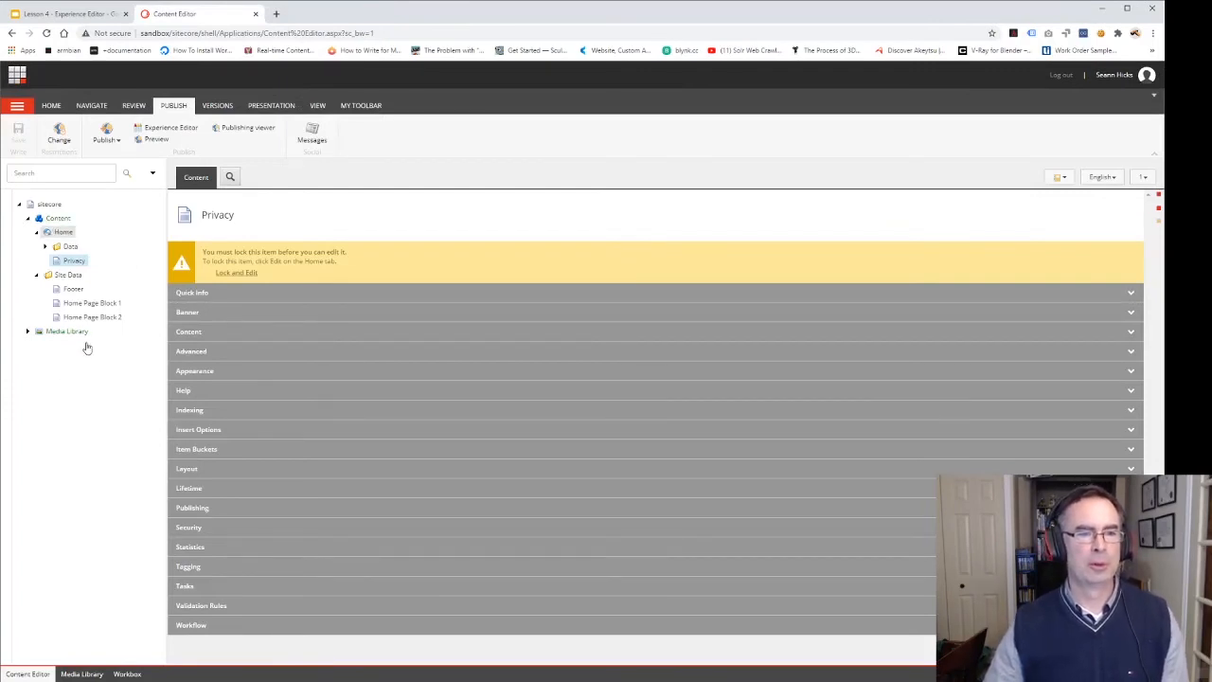
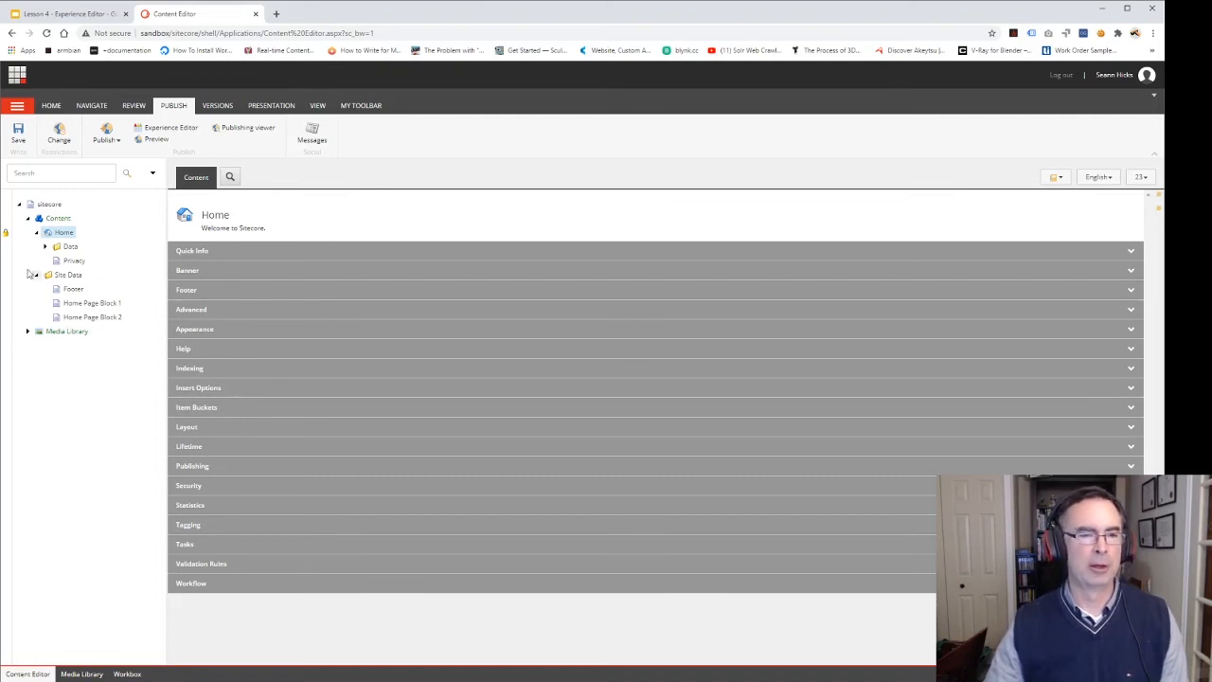
click(5, 236)
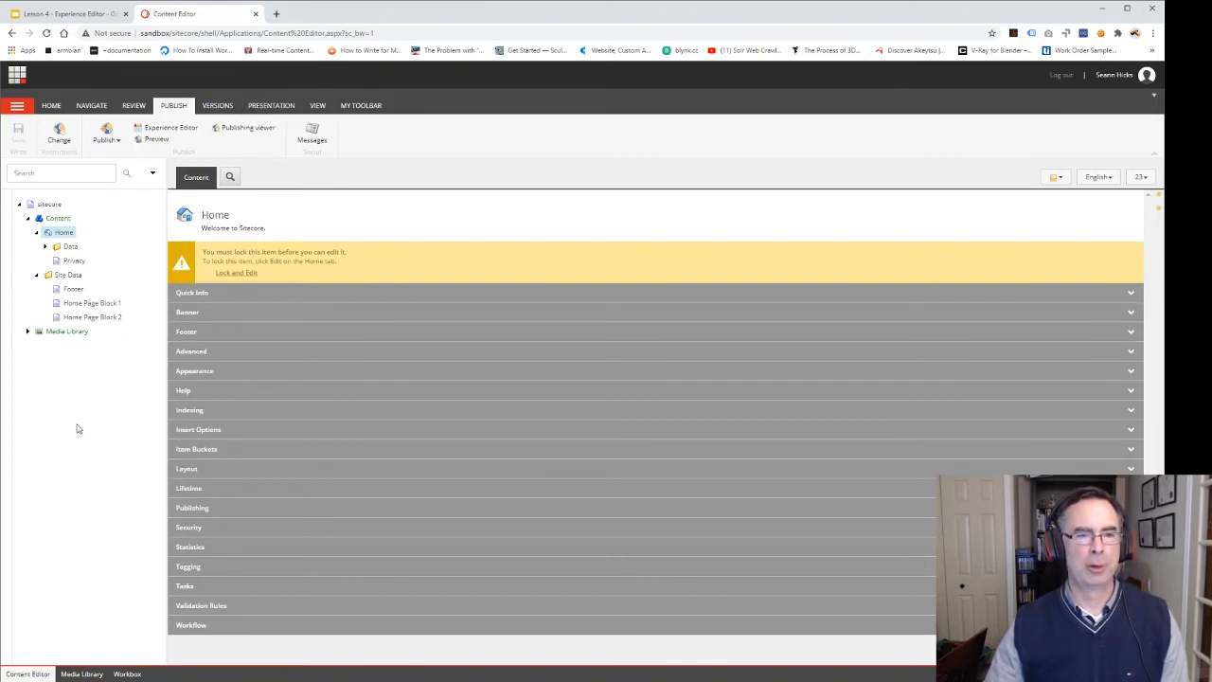
Step: Open the Home item's layout details and edit the Default device of its final layout
click(266, 107)
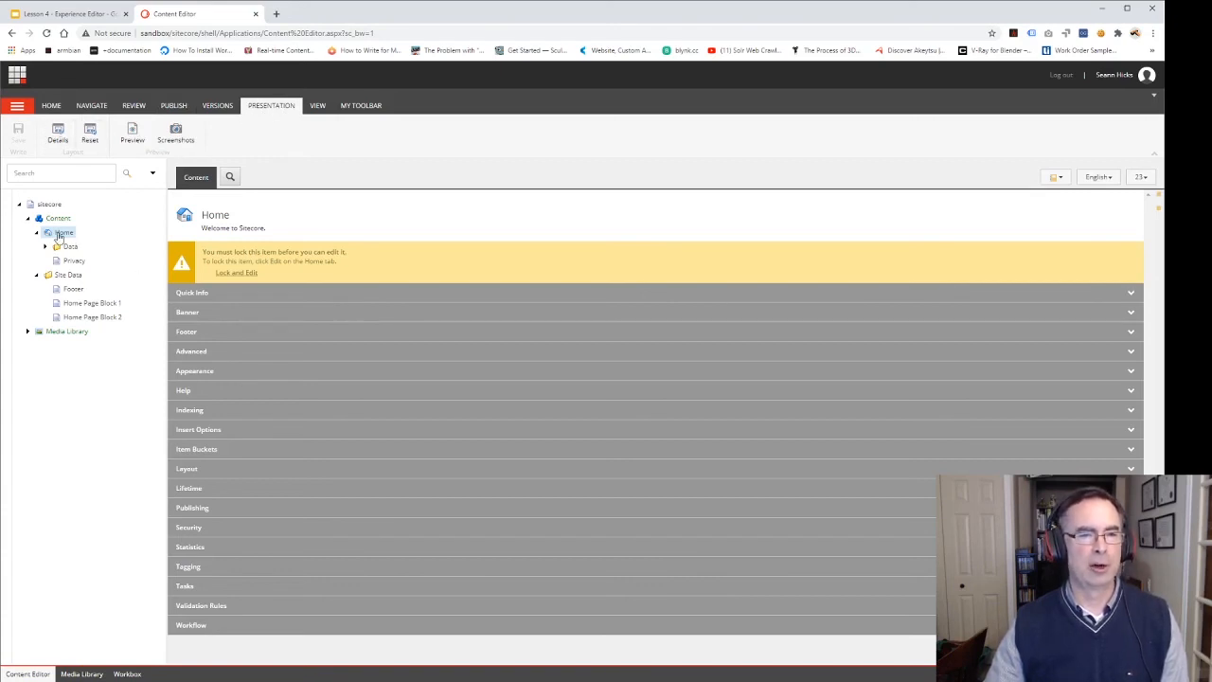
click(57, 135)
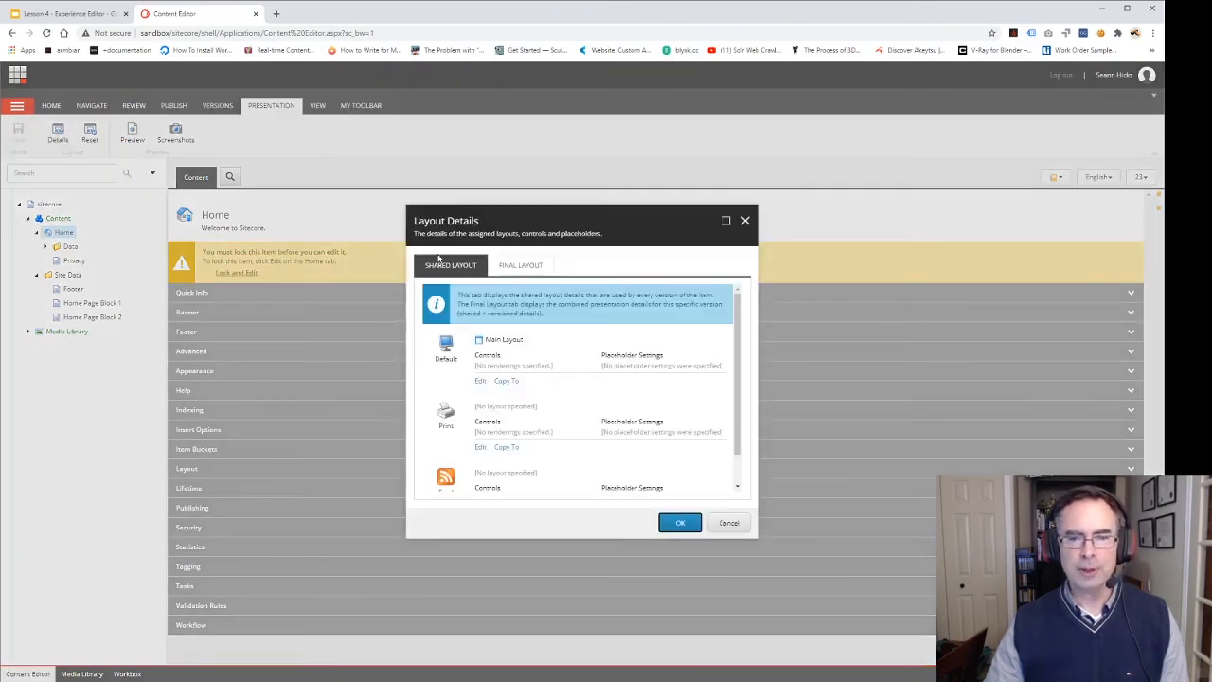
click(512, 271)
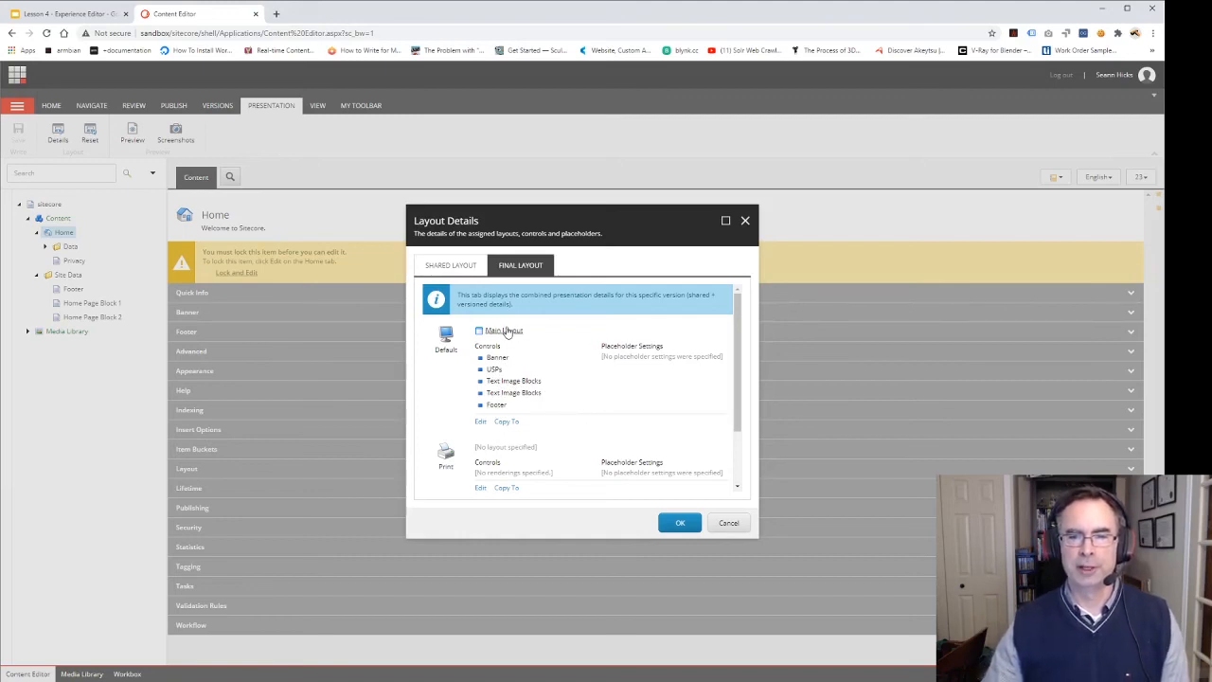
click(480, 422)
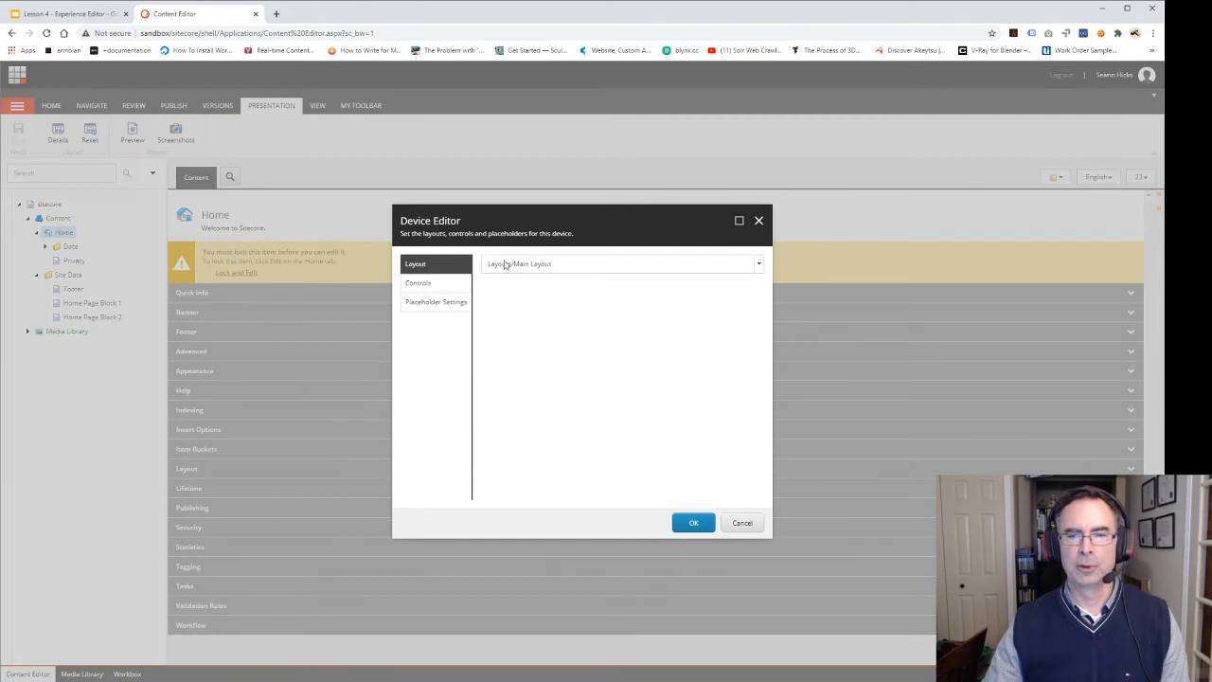
Step: Switch to the Lesson 4 presentation, view the Datasources slide, and return to the Content Editor
click(71, 13)
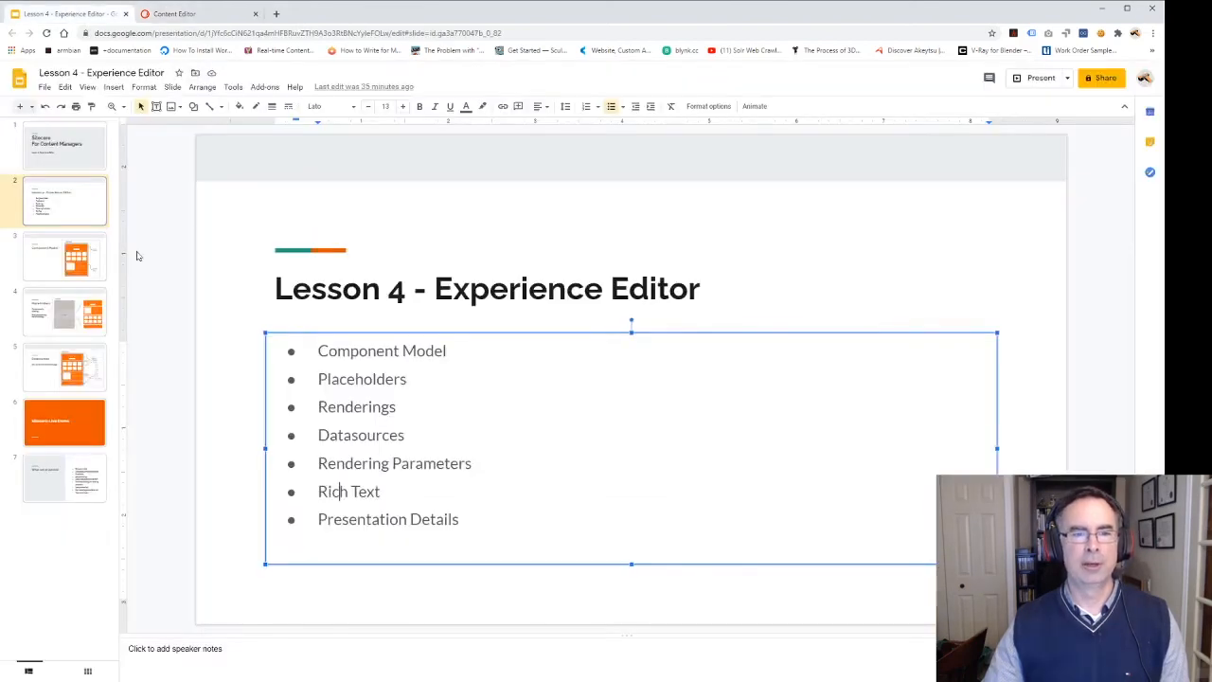
click(40, 379)
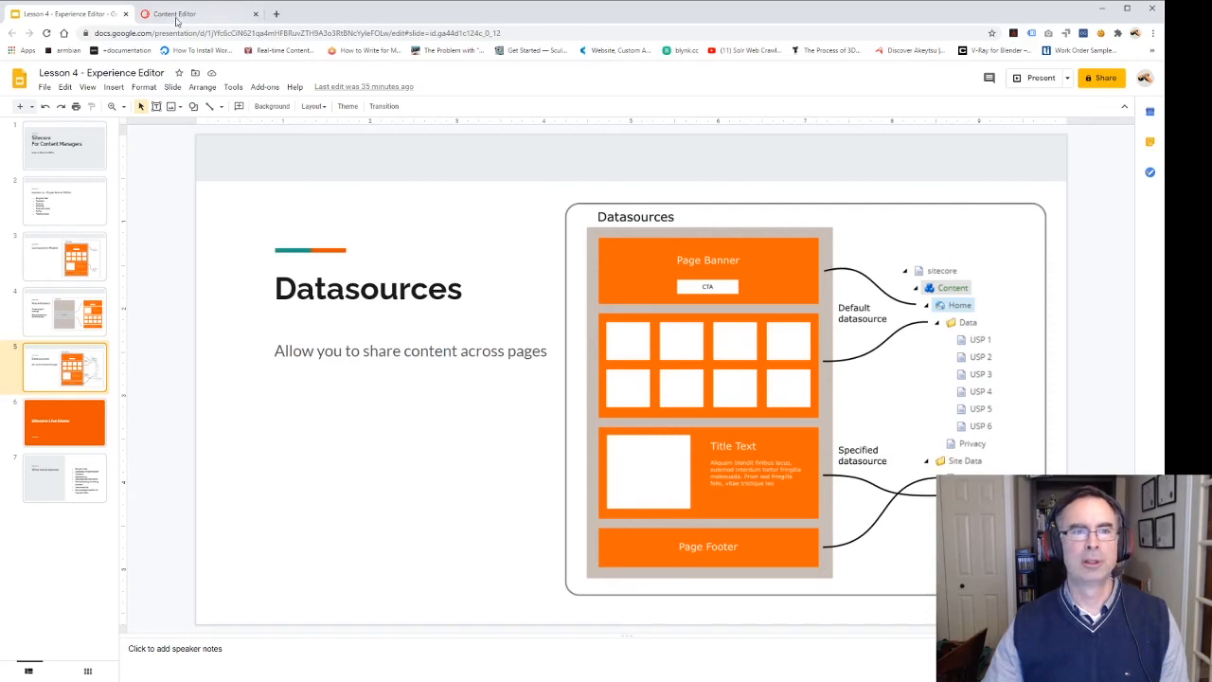
click(177, 16)
Step: Show the Default device's controls and inspect the first Text Image Blocks control's placeholder, data source and style properties
click(417, 282)
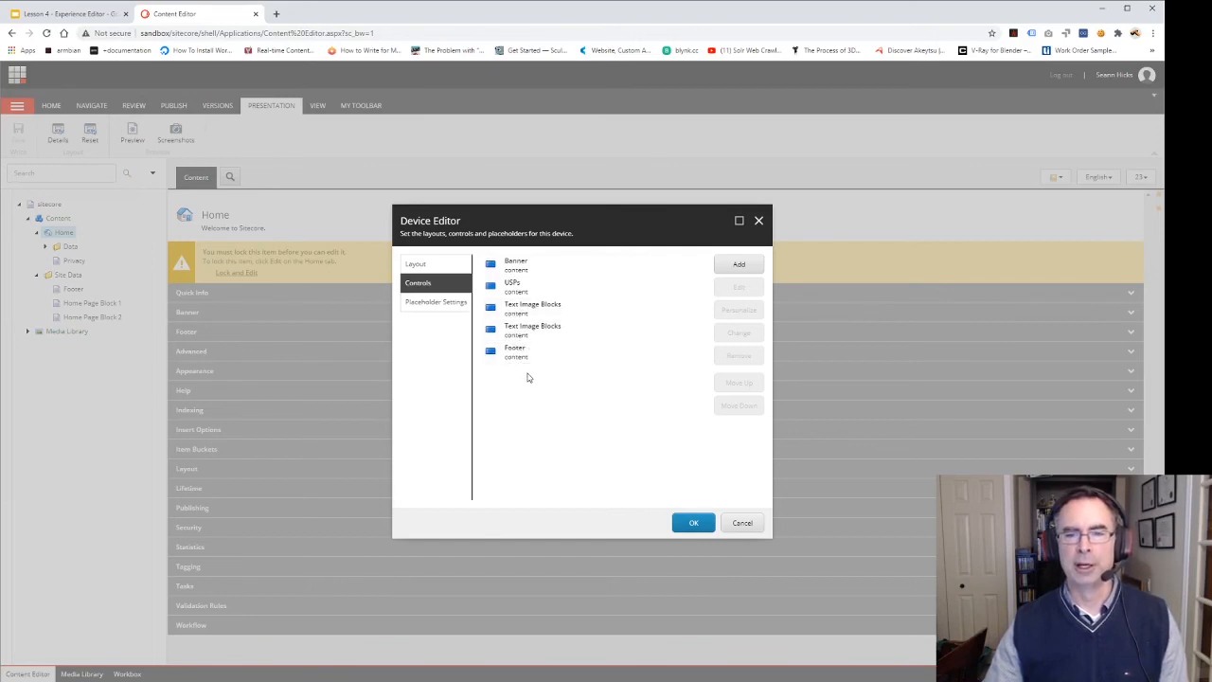
click(535, 313)
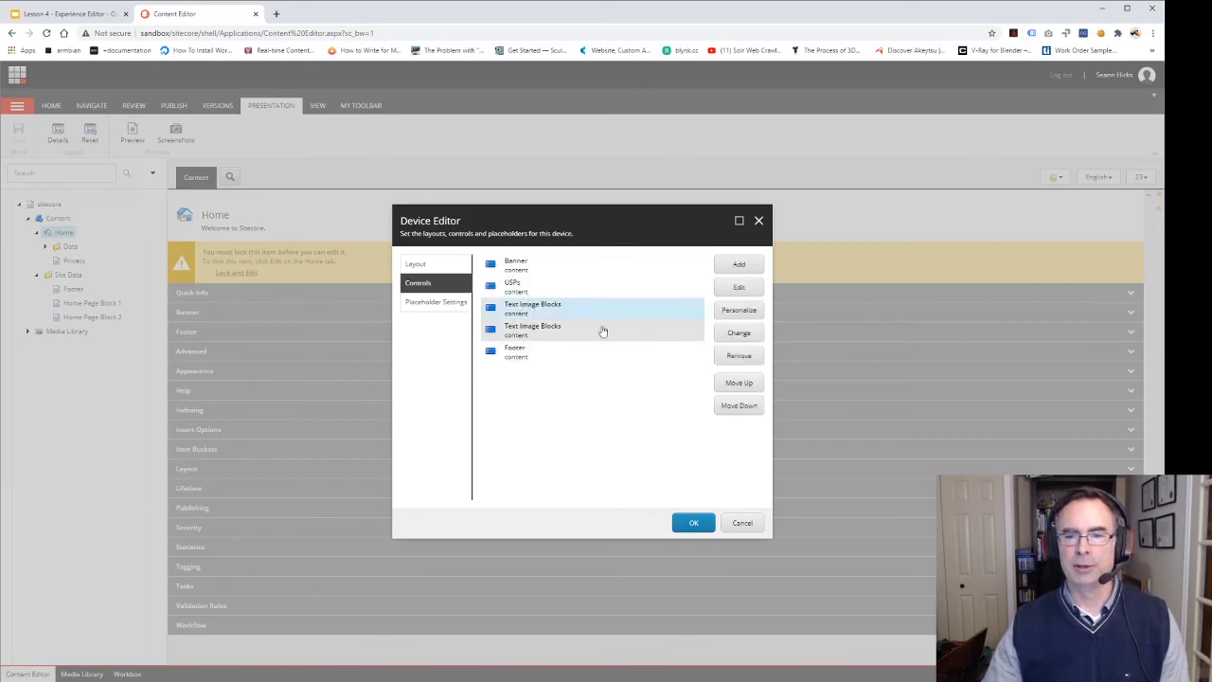
click(739, 287)
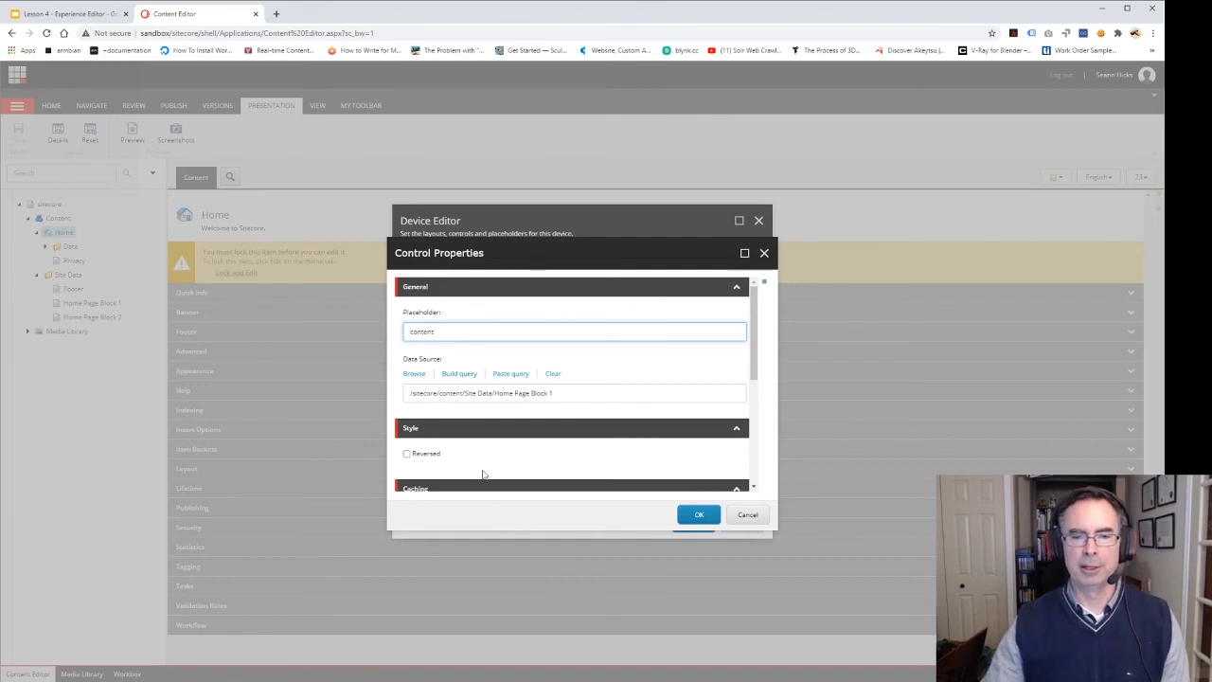
click(699, 515)
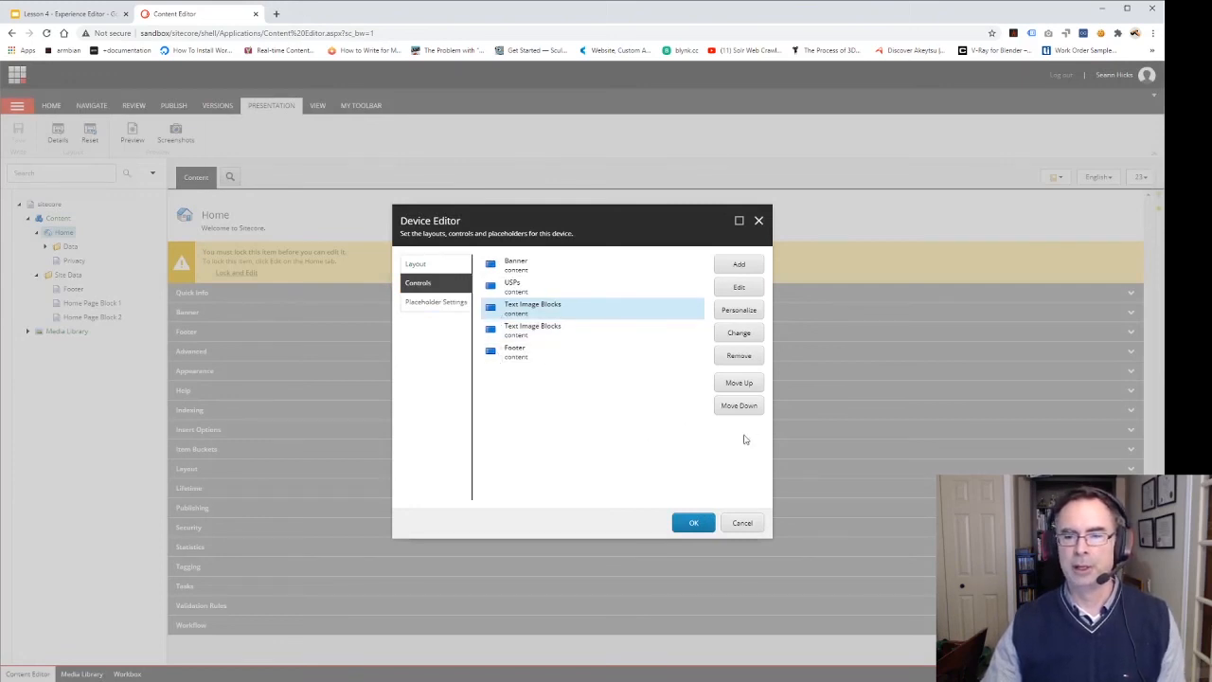
Step: Move the first Text Image Blocks control above USPs in the Home item's Default device and apply the layout changes
click(533, 327)
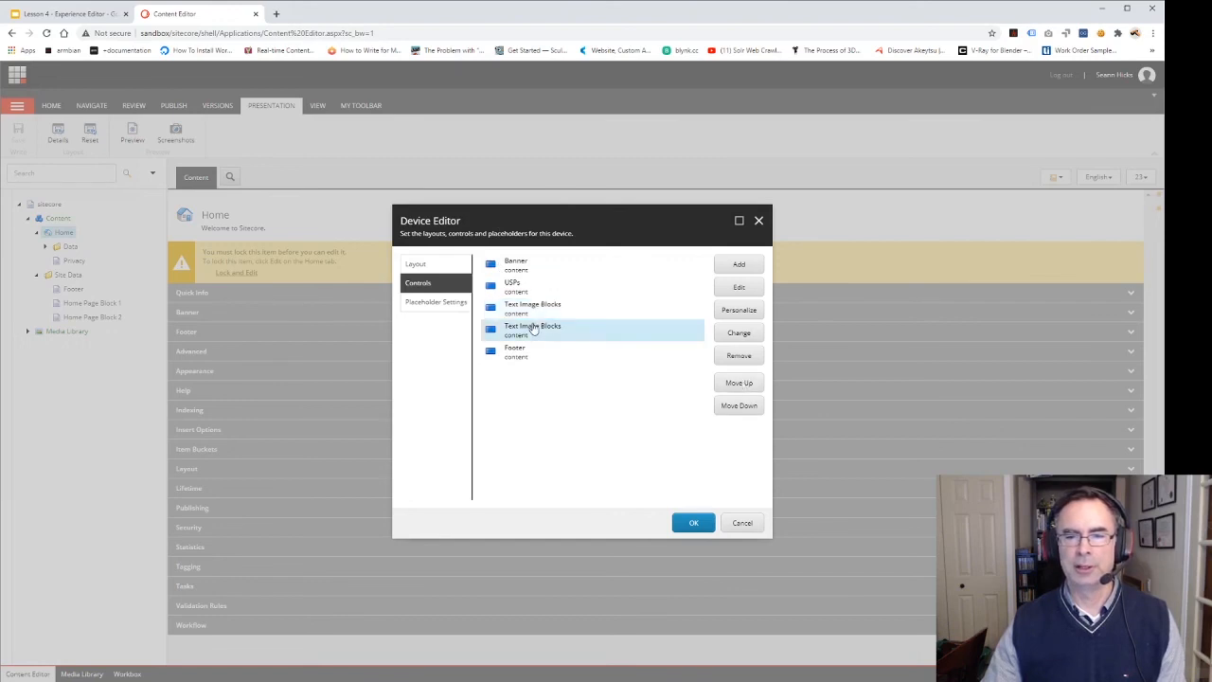
click(532, 308)
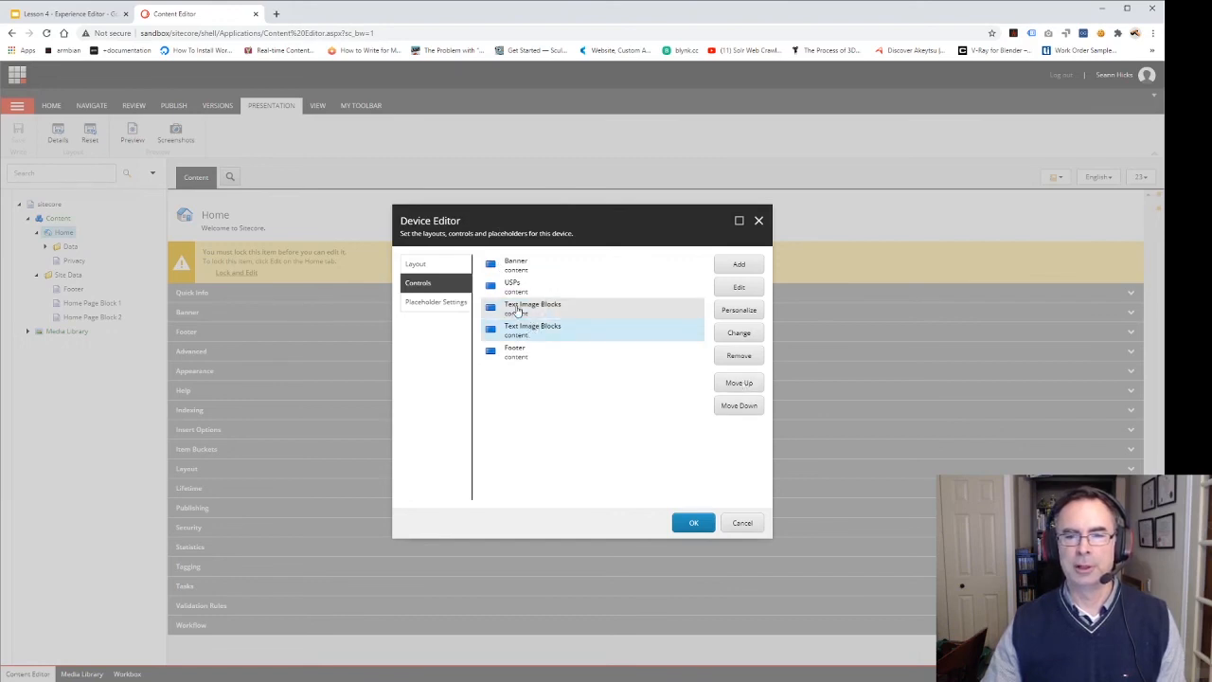
click(737, 382)
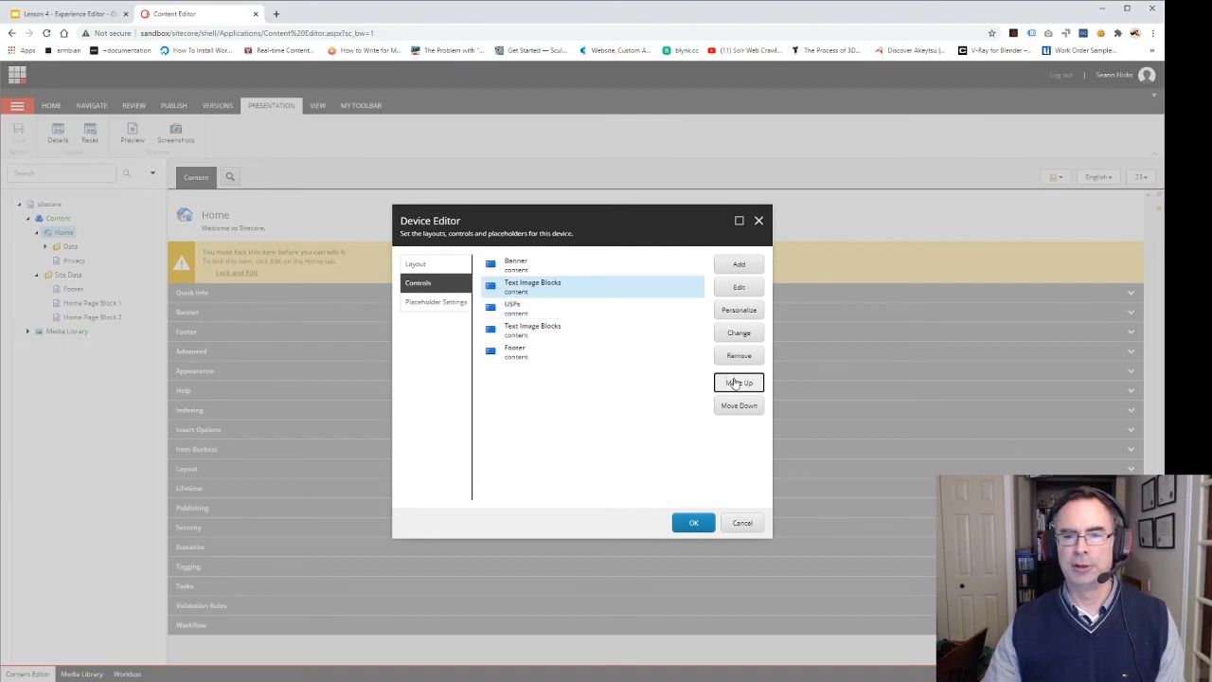
click(518, 331)
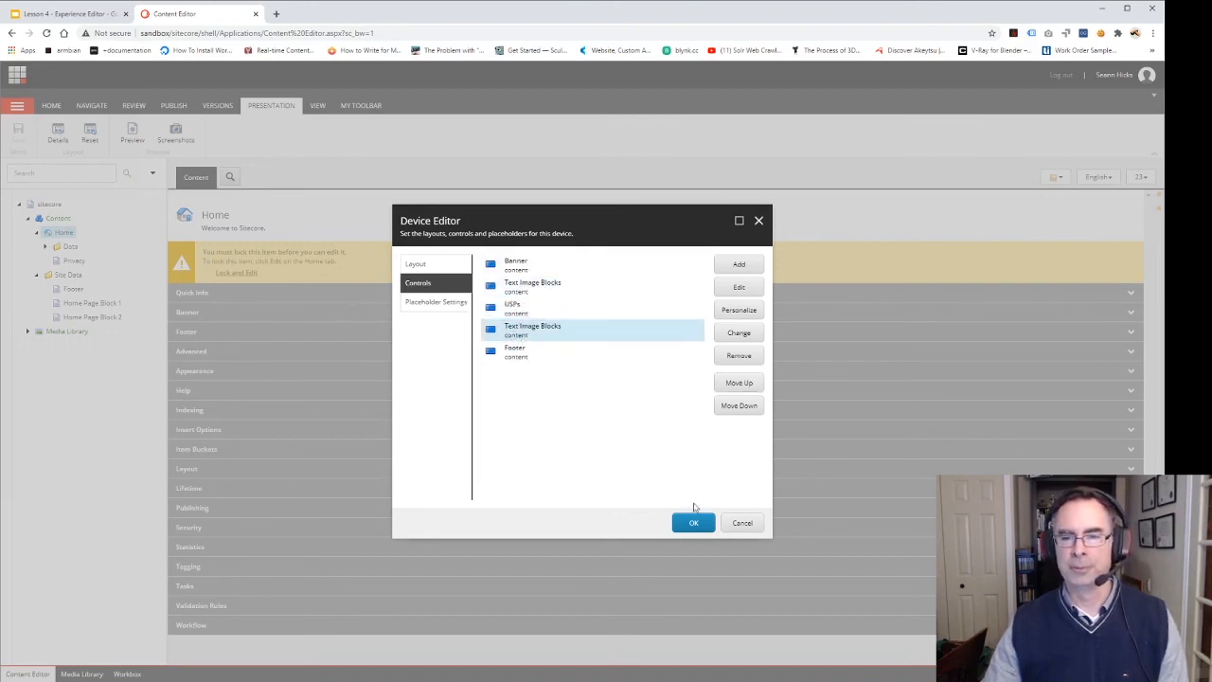
click(699, 523)
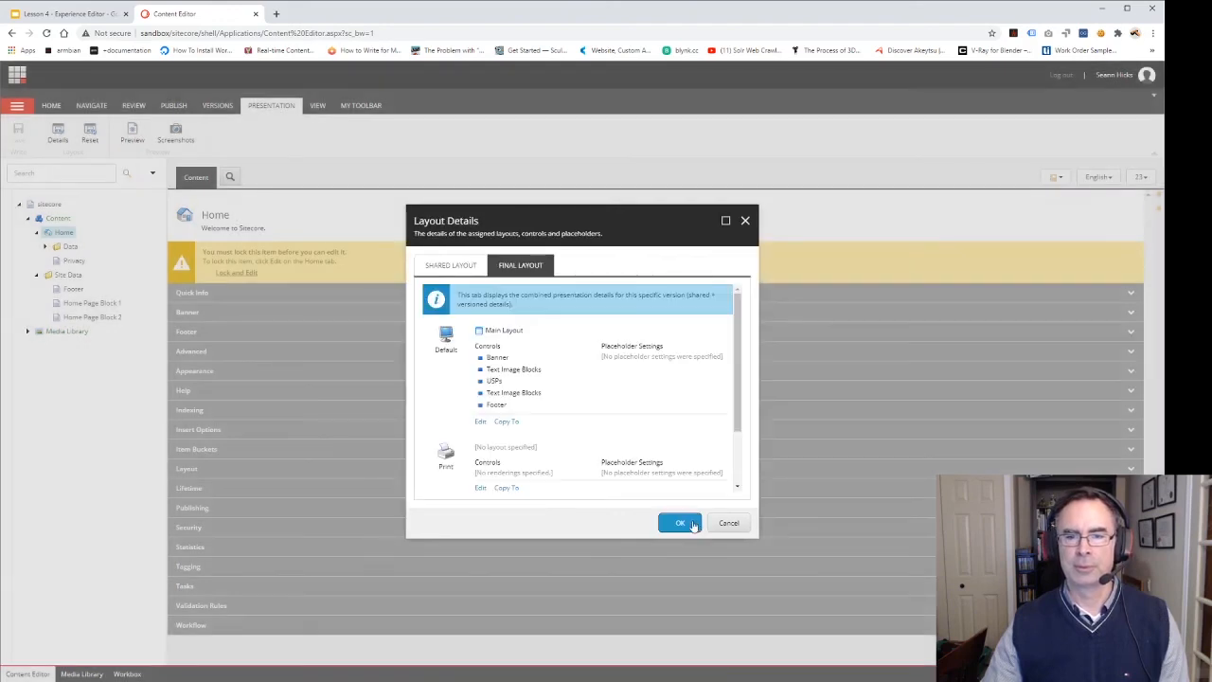
click(701, 529)
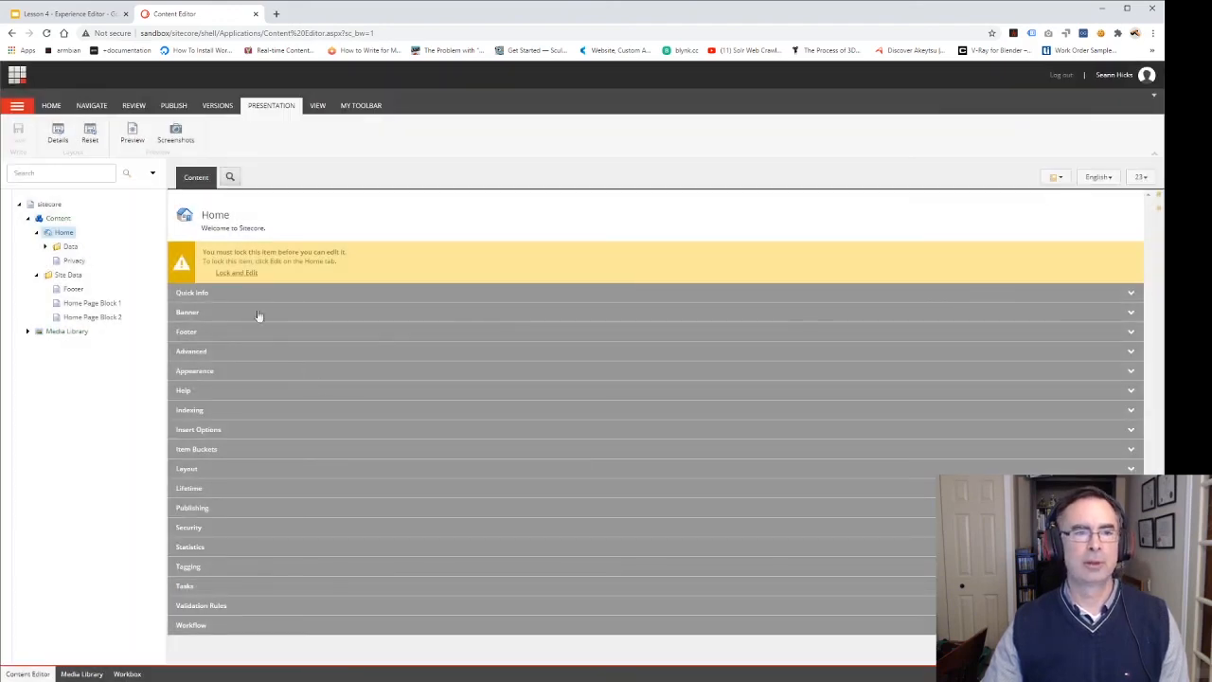
Step: Preview the Home page, review its component order from the banner down to the footer, and close the preview
click(173, 106)
click(104, 138)
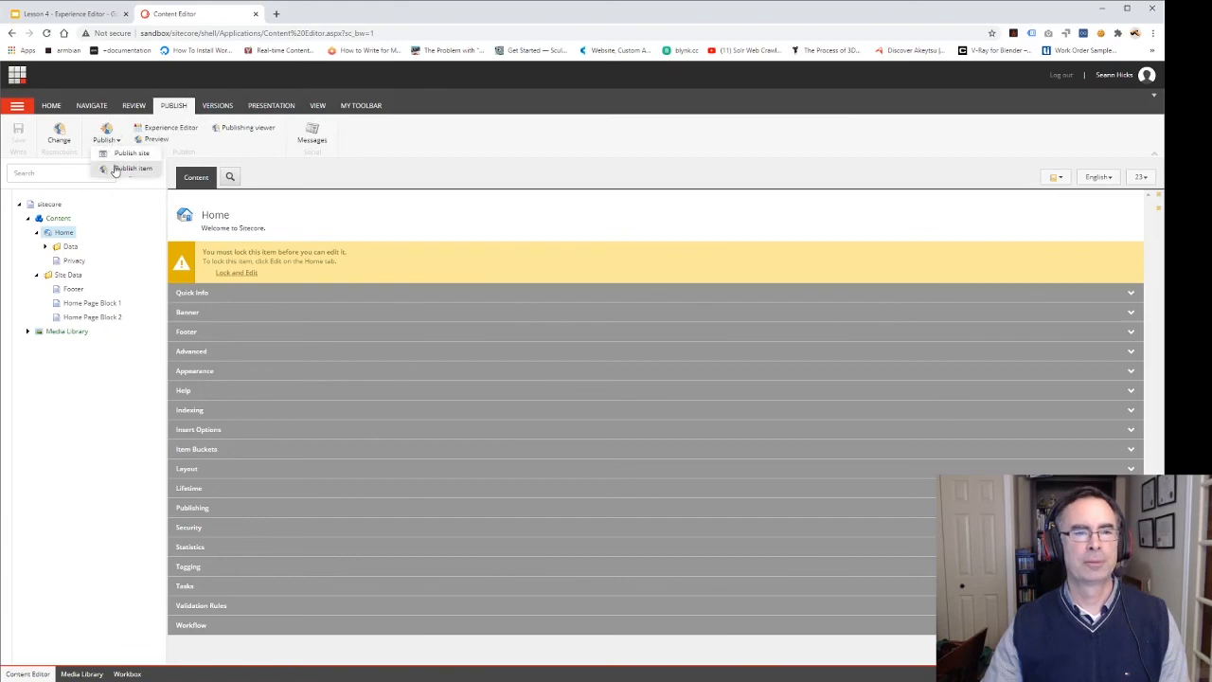
click(153, 139)
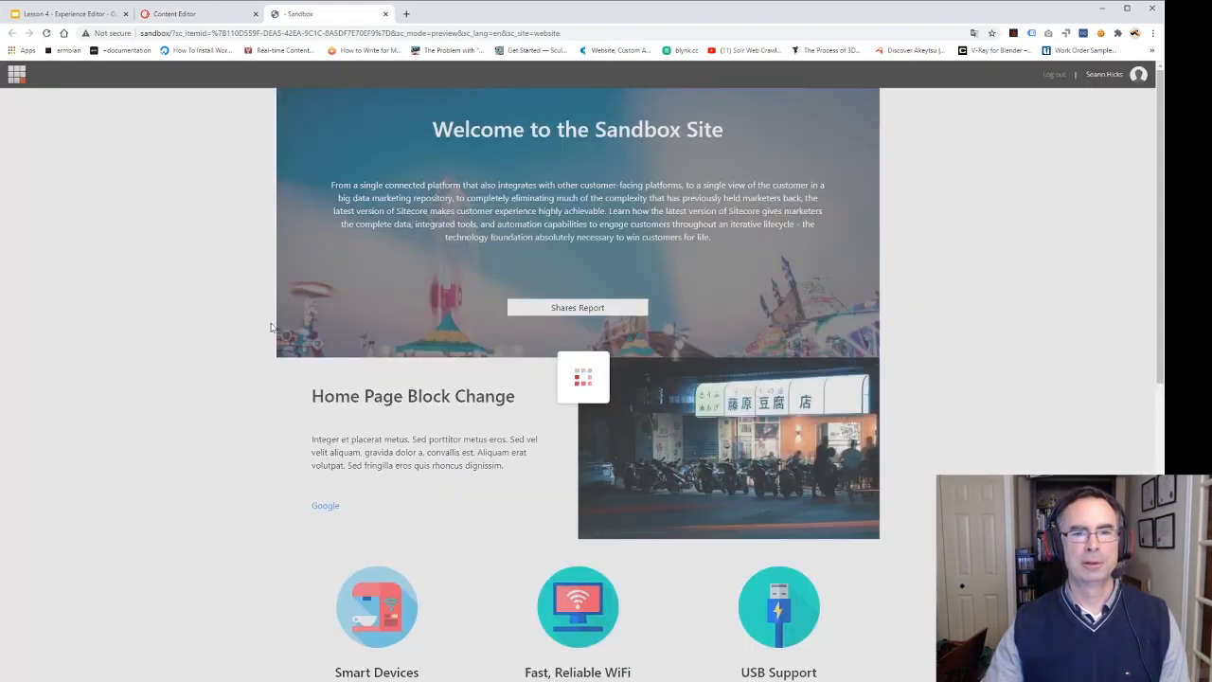
scroll(266, 349, down, 2)
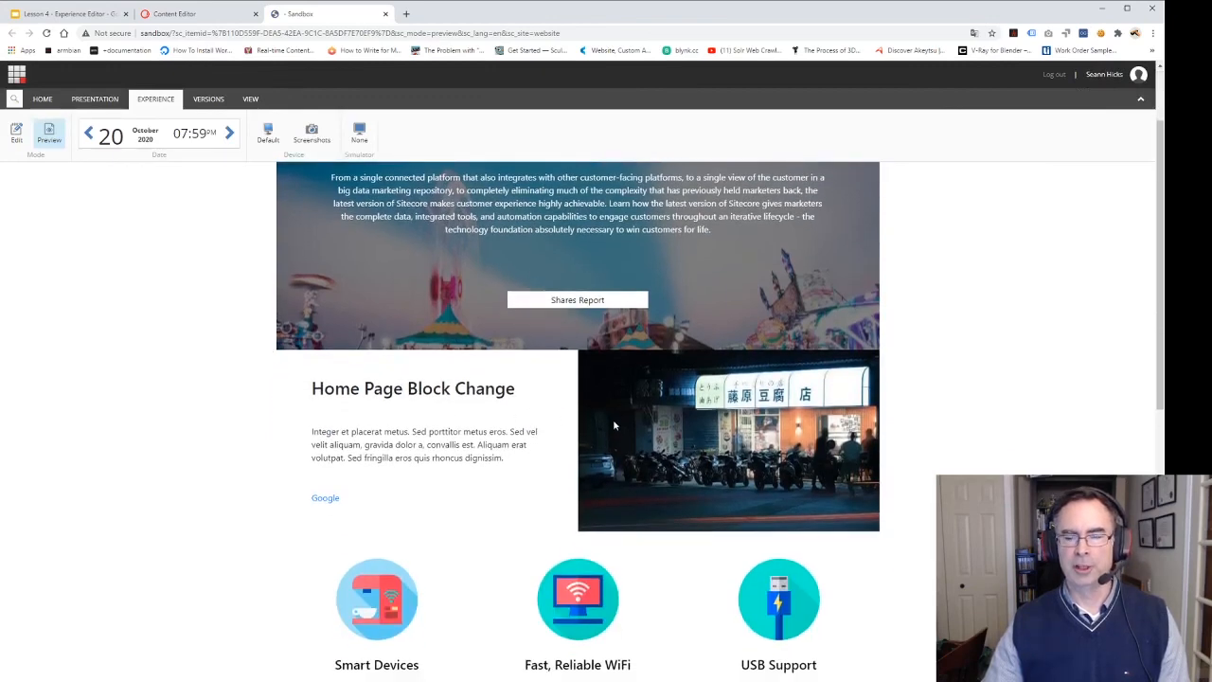
scroll(613, 426, down, 2)
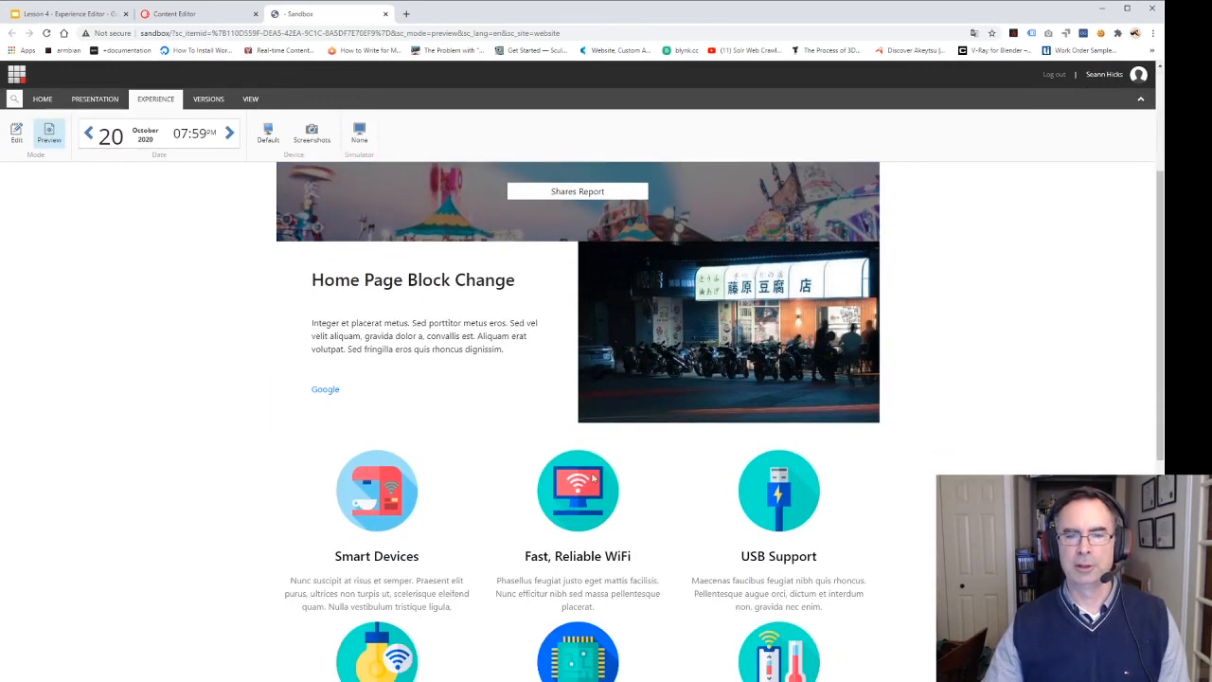
scroll(550, 369, down, 2)
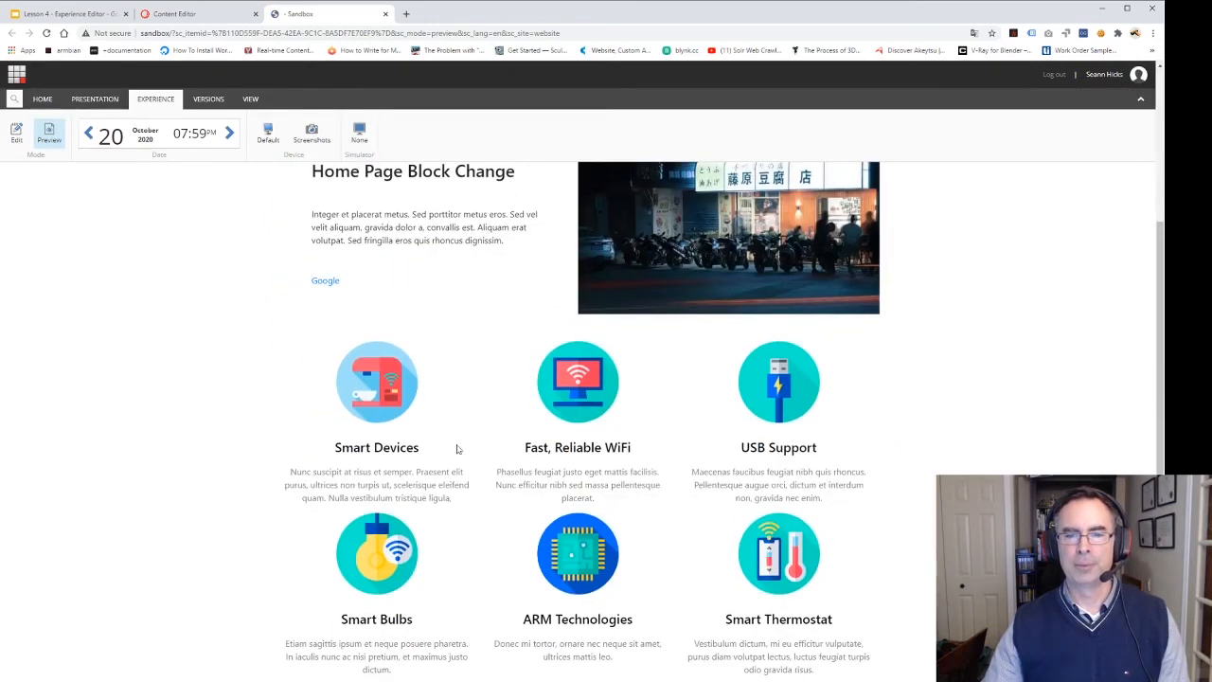
scroll(487, 459, down, 4)
scroll(414, 402, down, 2)
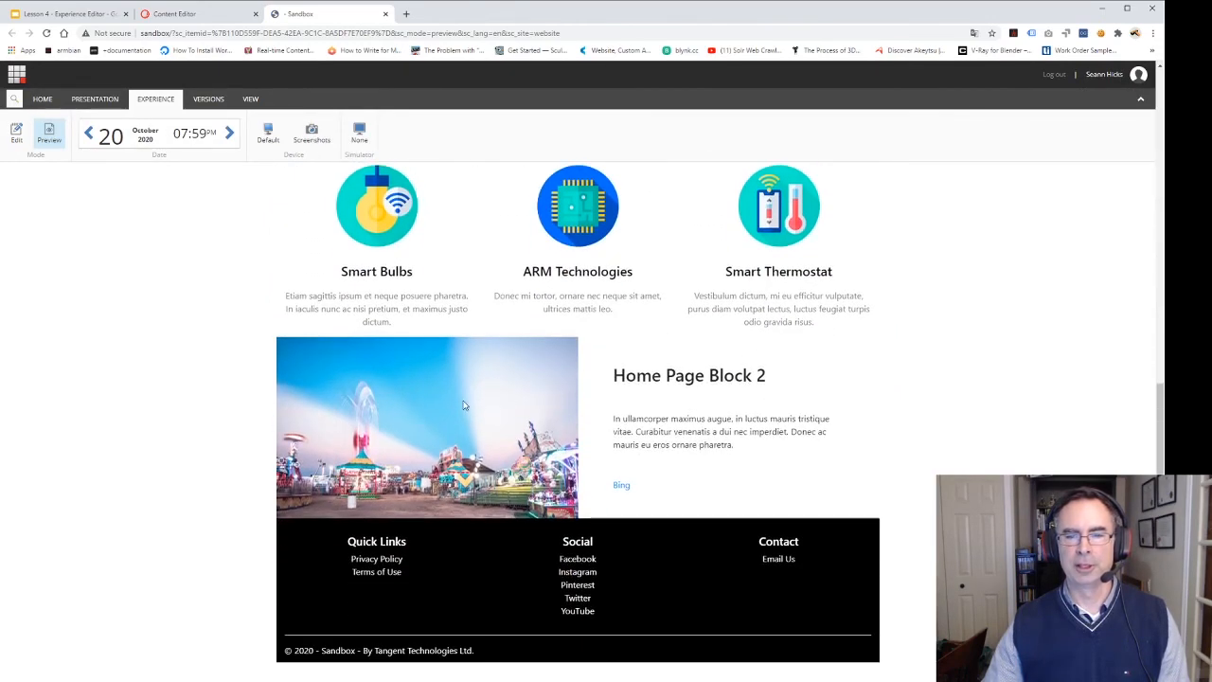
click(385, 14)
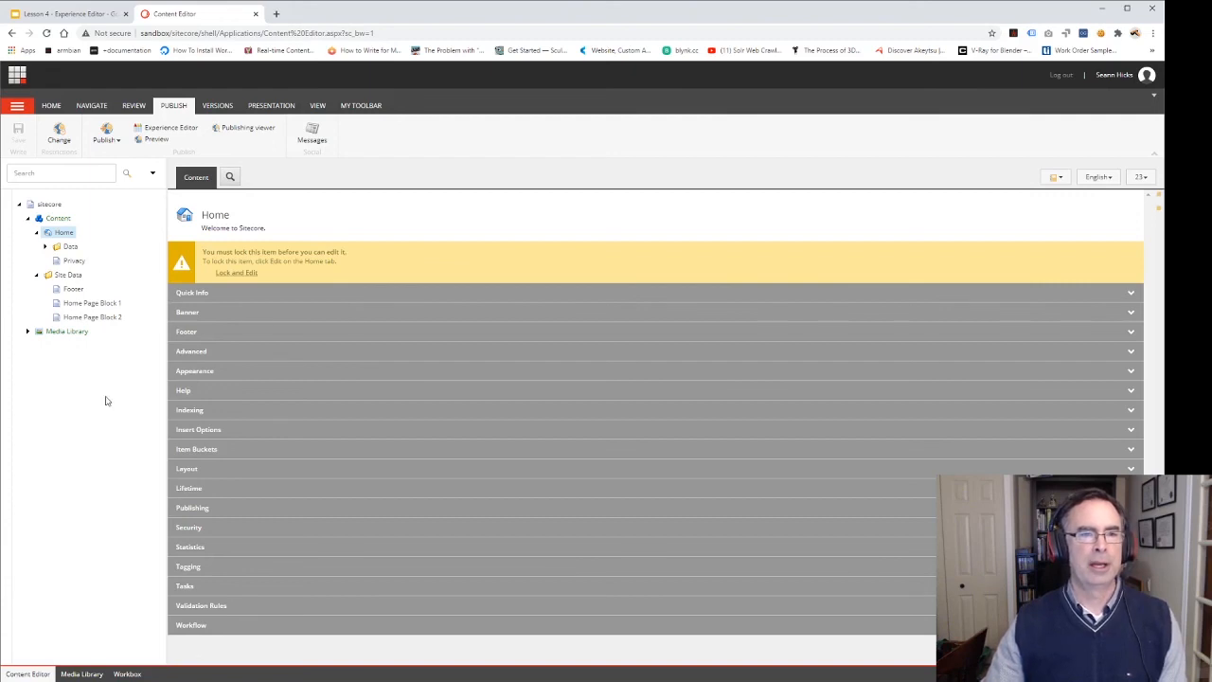
Step: Switch to the Lesson 4 presentation in Google Slides and show the "What we've learned" slide
click(80, 19)
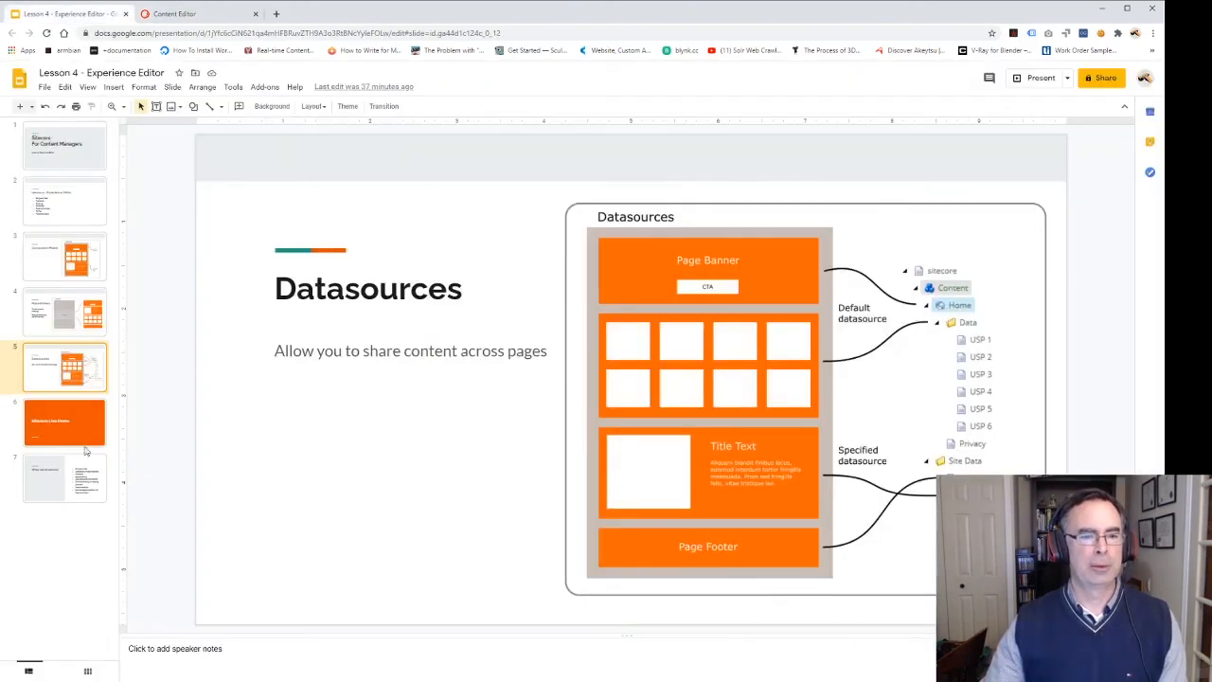
click(62, 472)
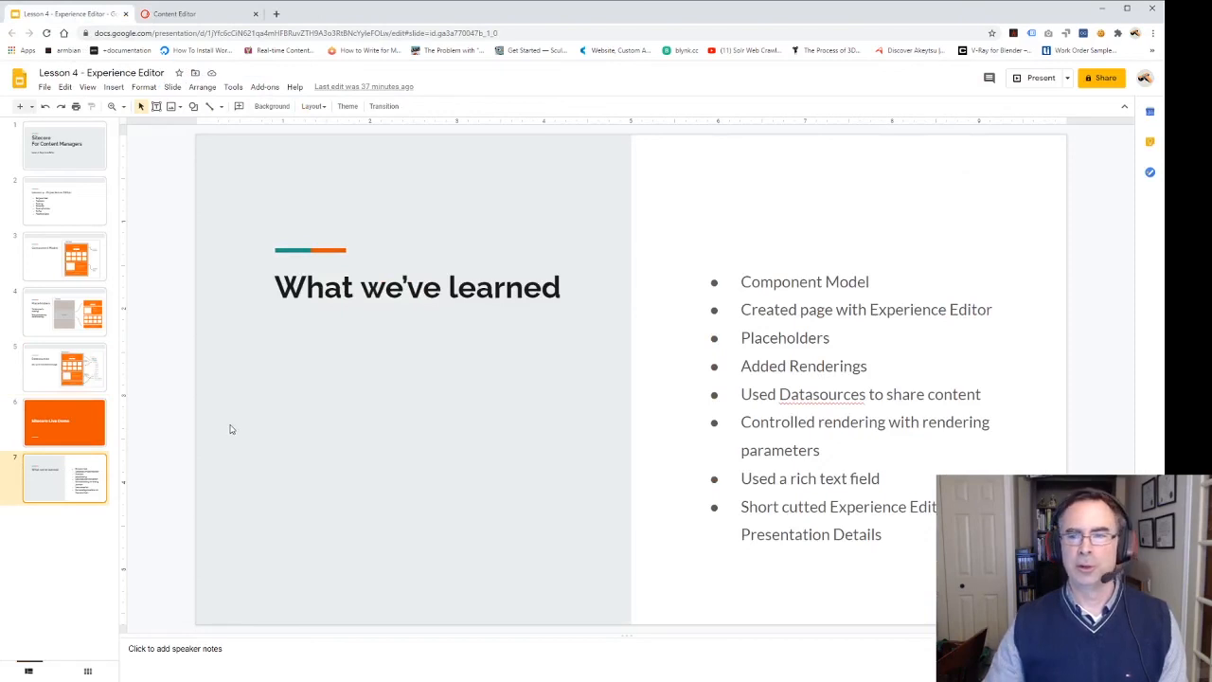